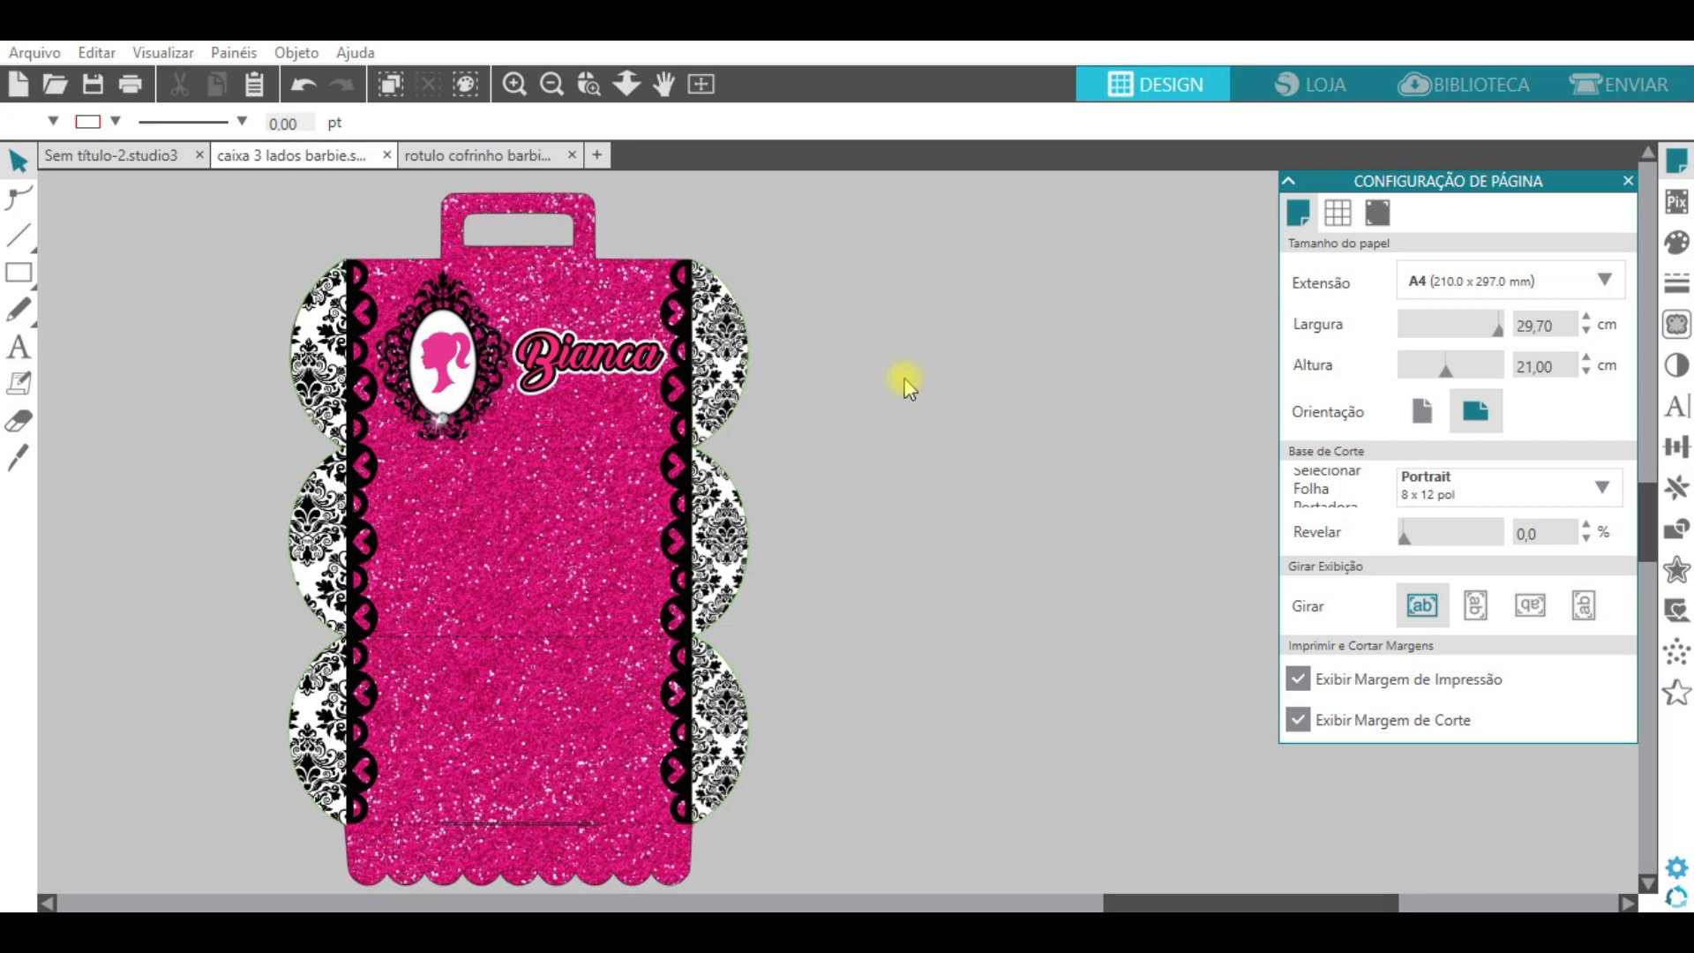
Draw a closed triangle about 13.2 cm wide and 10 cm high beside the decorated box with the Polygon tool, and delete it
{"action": "left_click", "coordinate": [19, 234]}
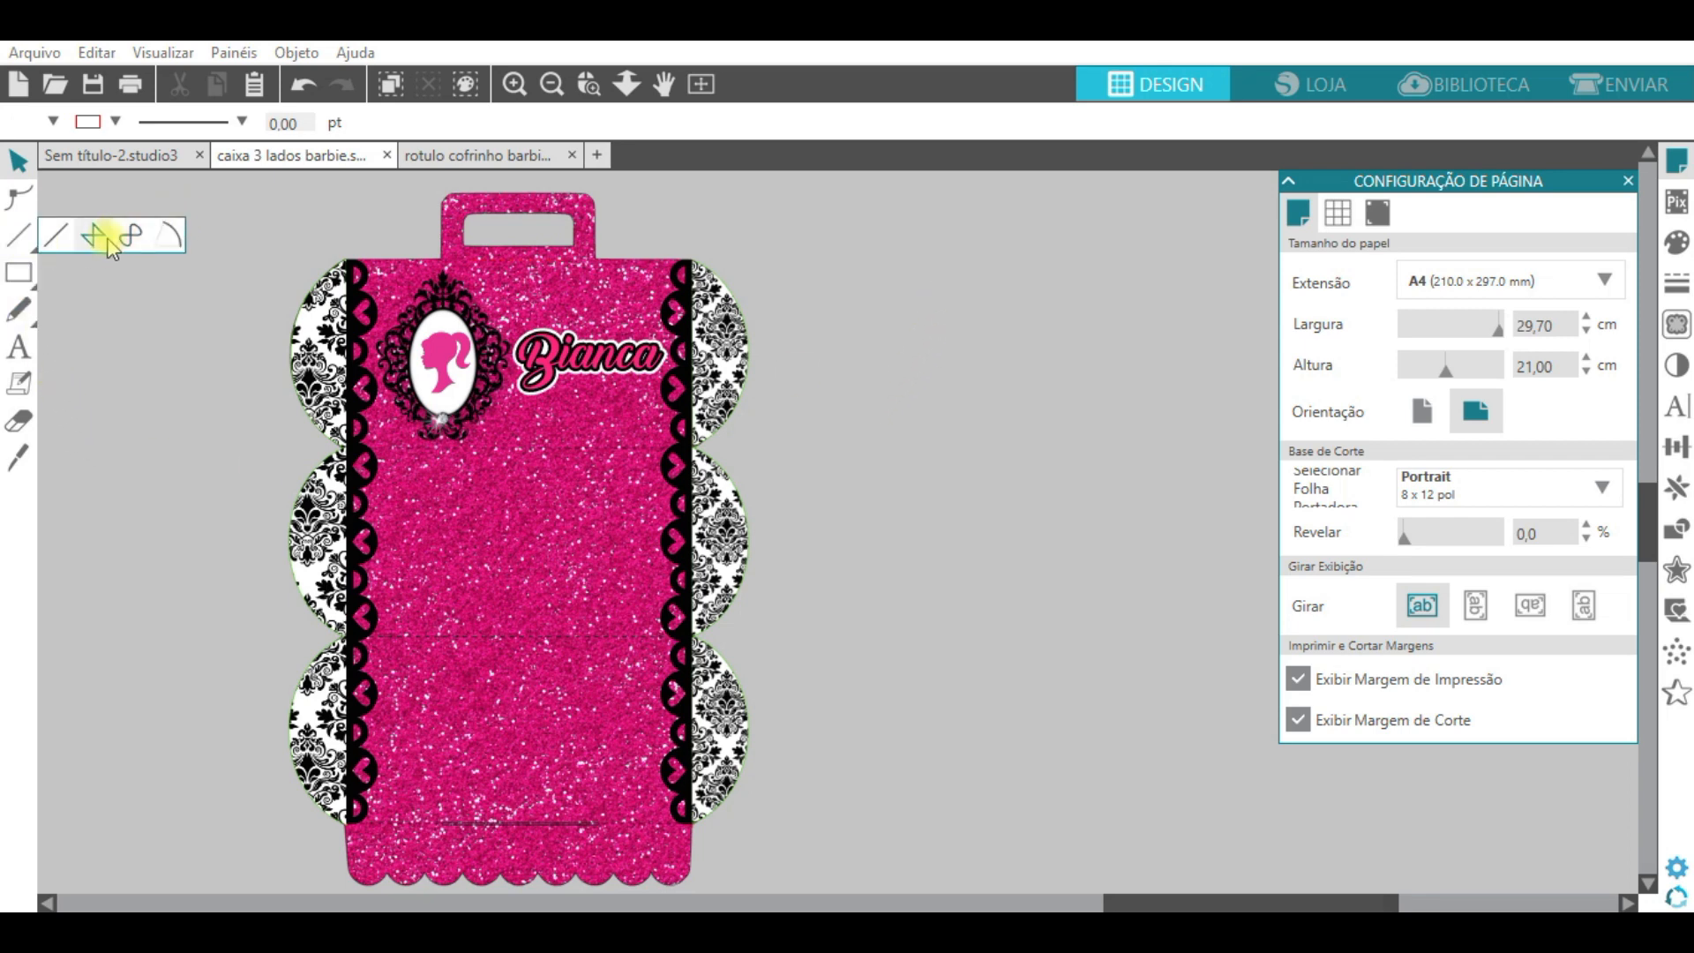
{"action": "left_click", "coordinate": [104, 237]}
{"action": "left_click", "coordinate": [1028, 294]}
{"action": "left_click", "coordinate": [928, 482]}
{"action": "left_click", "coordinate": [1172, 462]}
{"action": "left_click", "coordinate": [1028, 294]}
{"action": "key", "text": "Escape"}
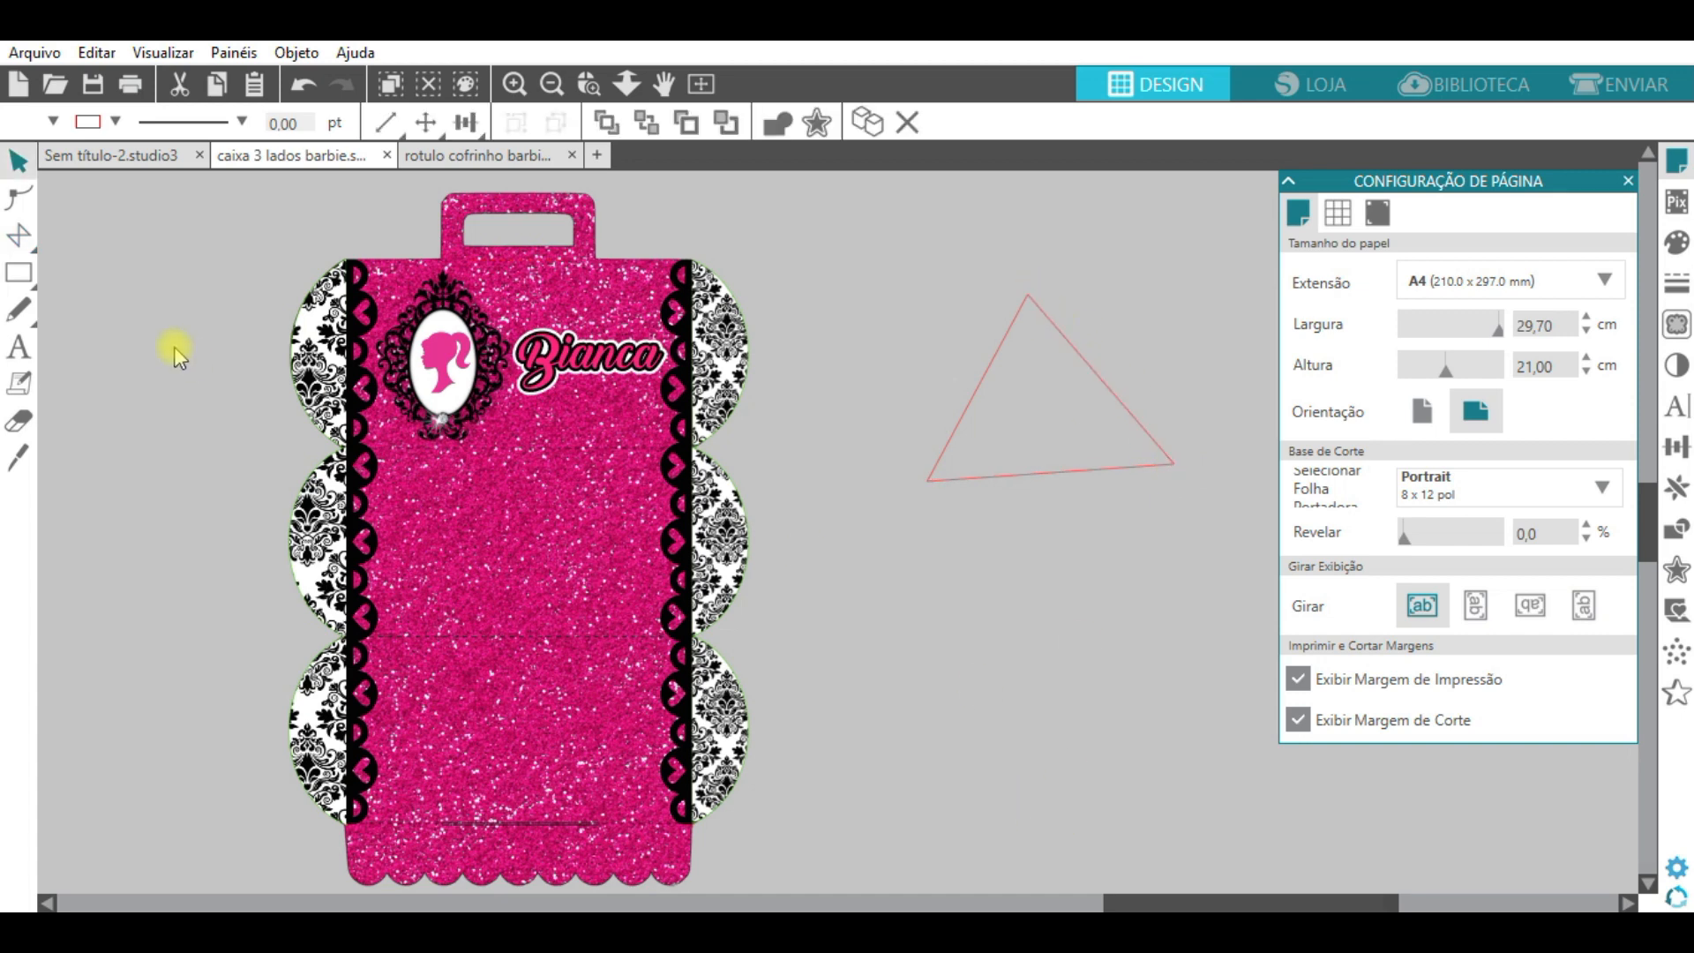
{"action": "left_click", "coordinate": [982, 391]}
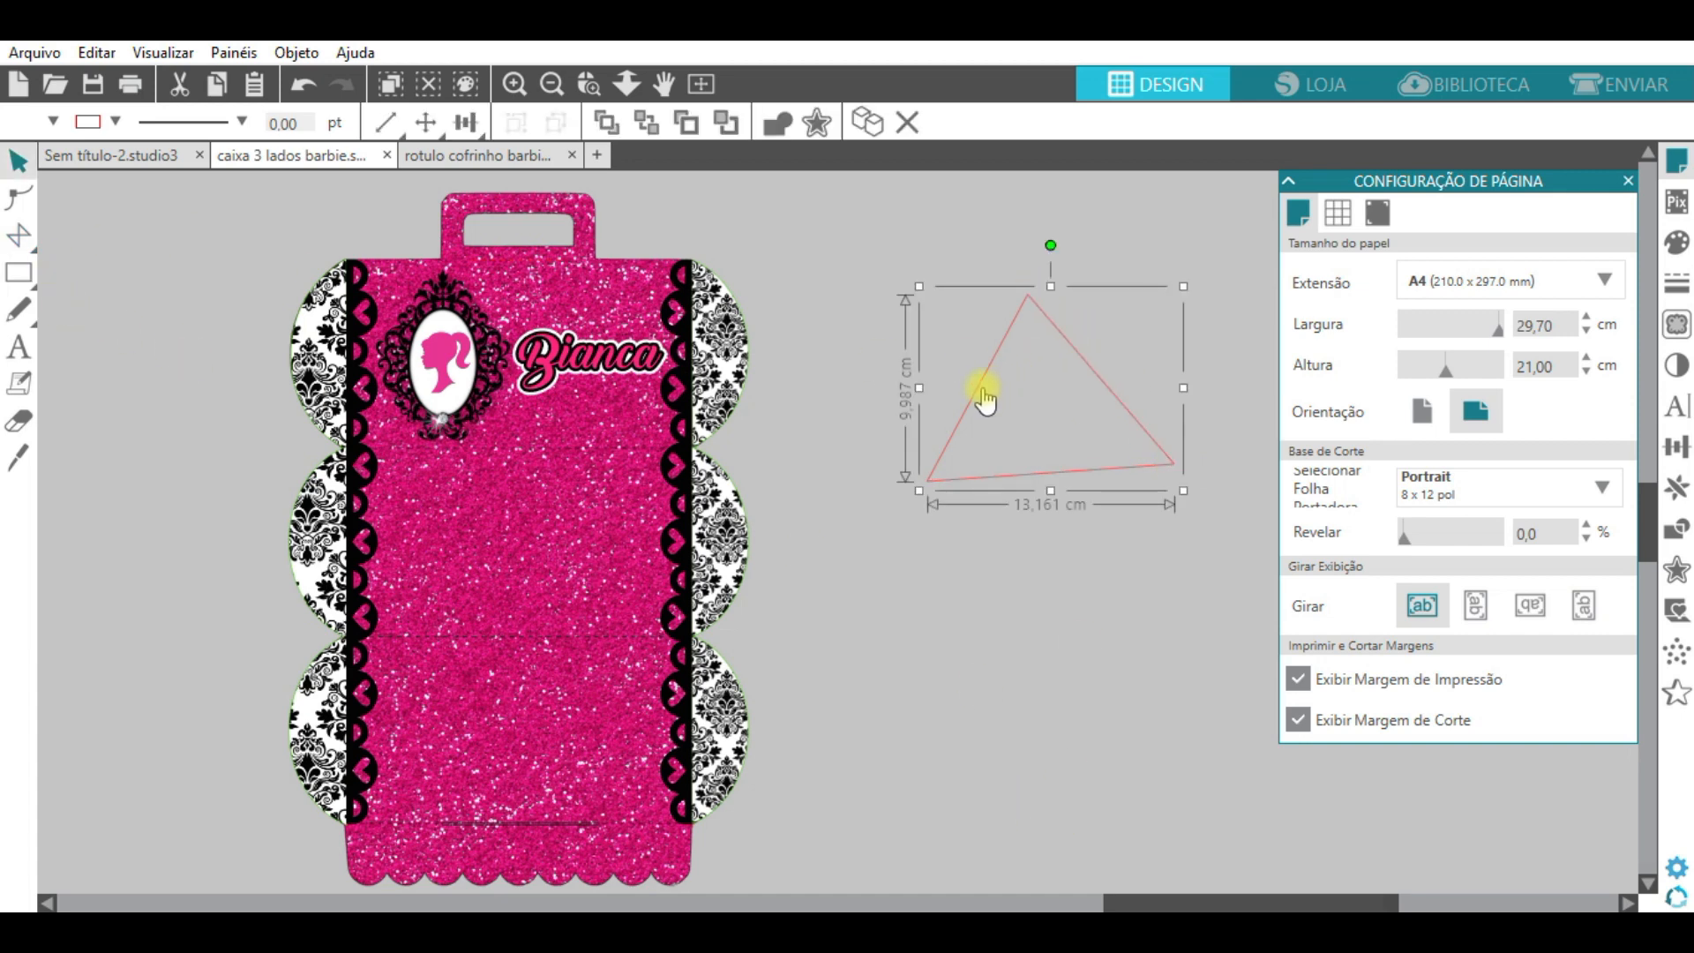
{"action": "key", "text": "Delete"}
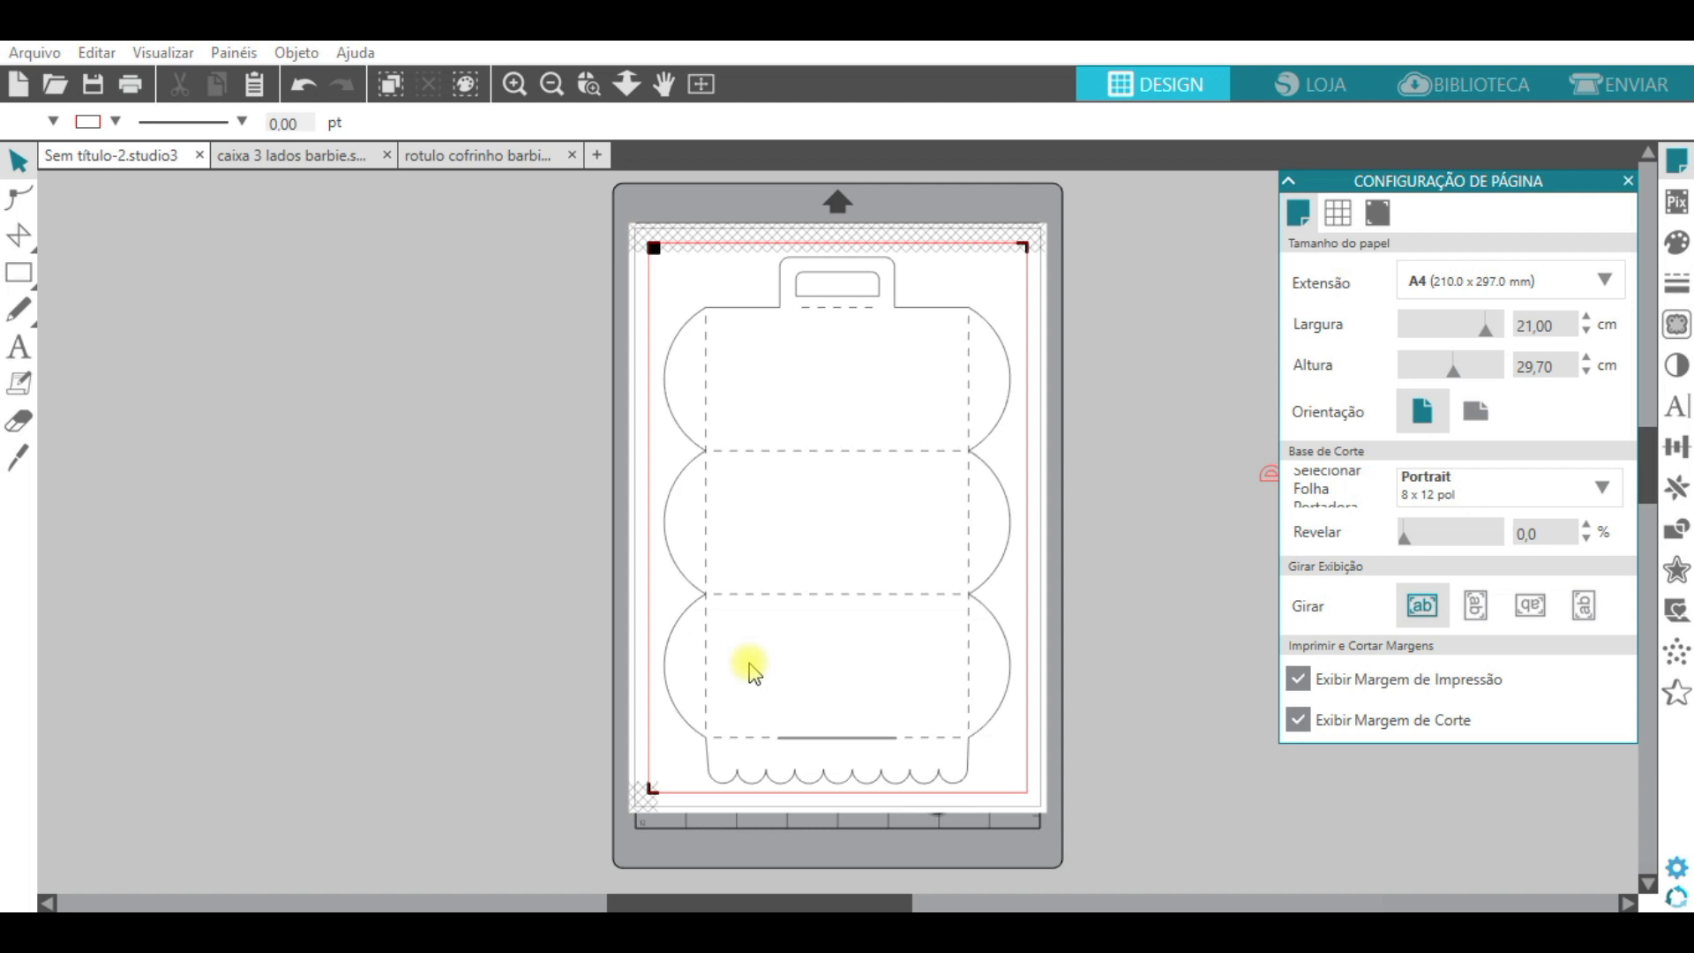
Draw a rectangle about 27.7 cm high over the box template's central panels and widen it to about 13.16 cm to meet the fold lines
{"action": "left_click", "coordinate": [19, 273]}
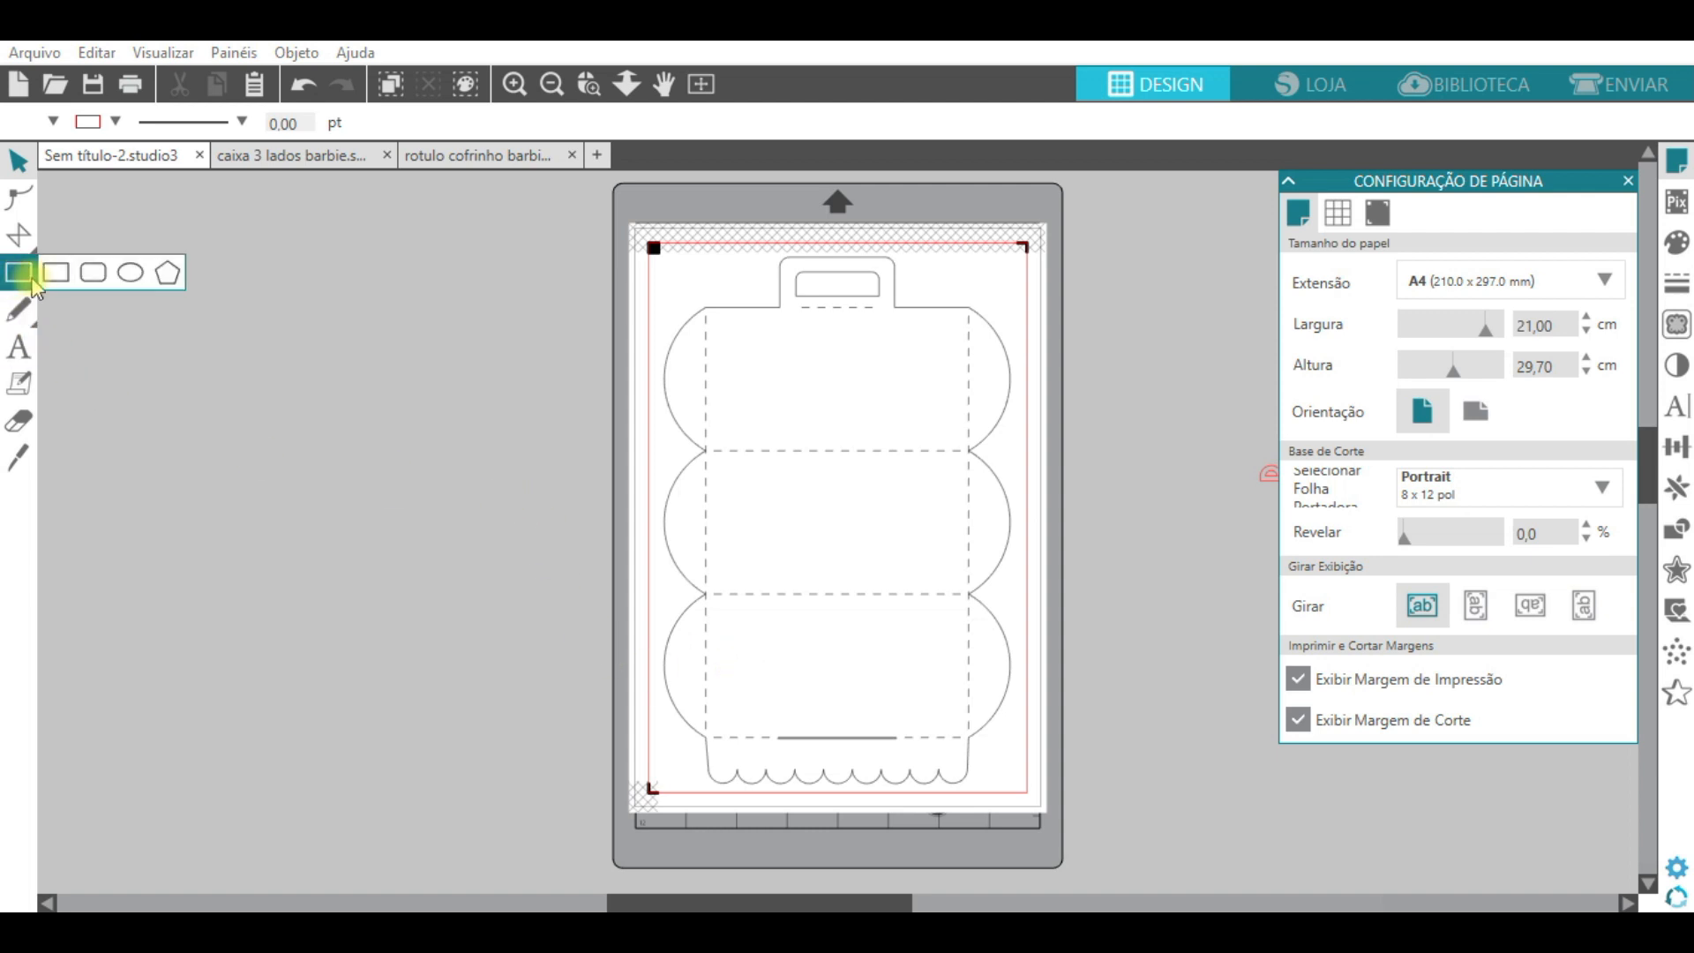
{"action": "left_click_drag", "start_coordinate": [708, 245], "coordinate": [970, 798]}
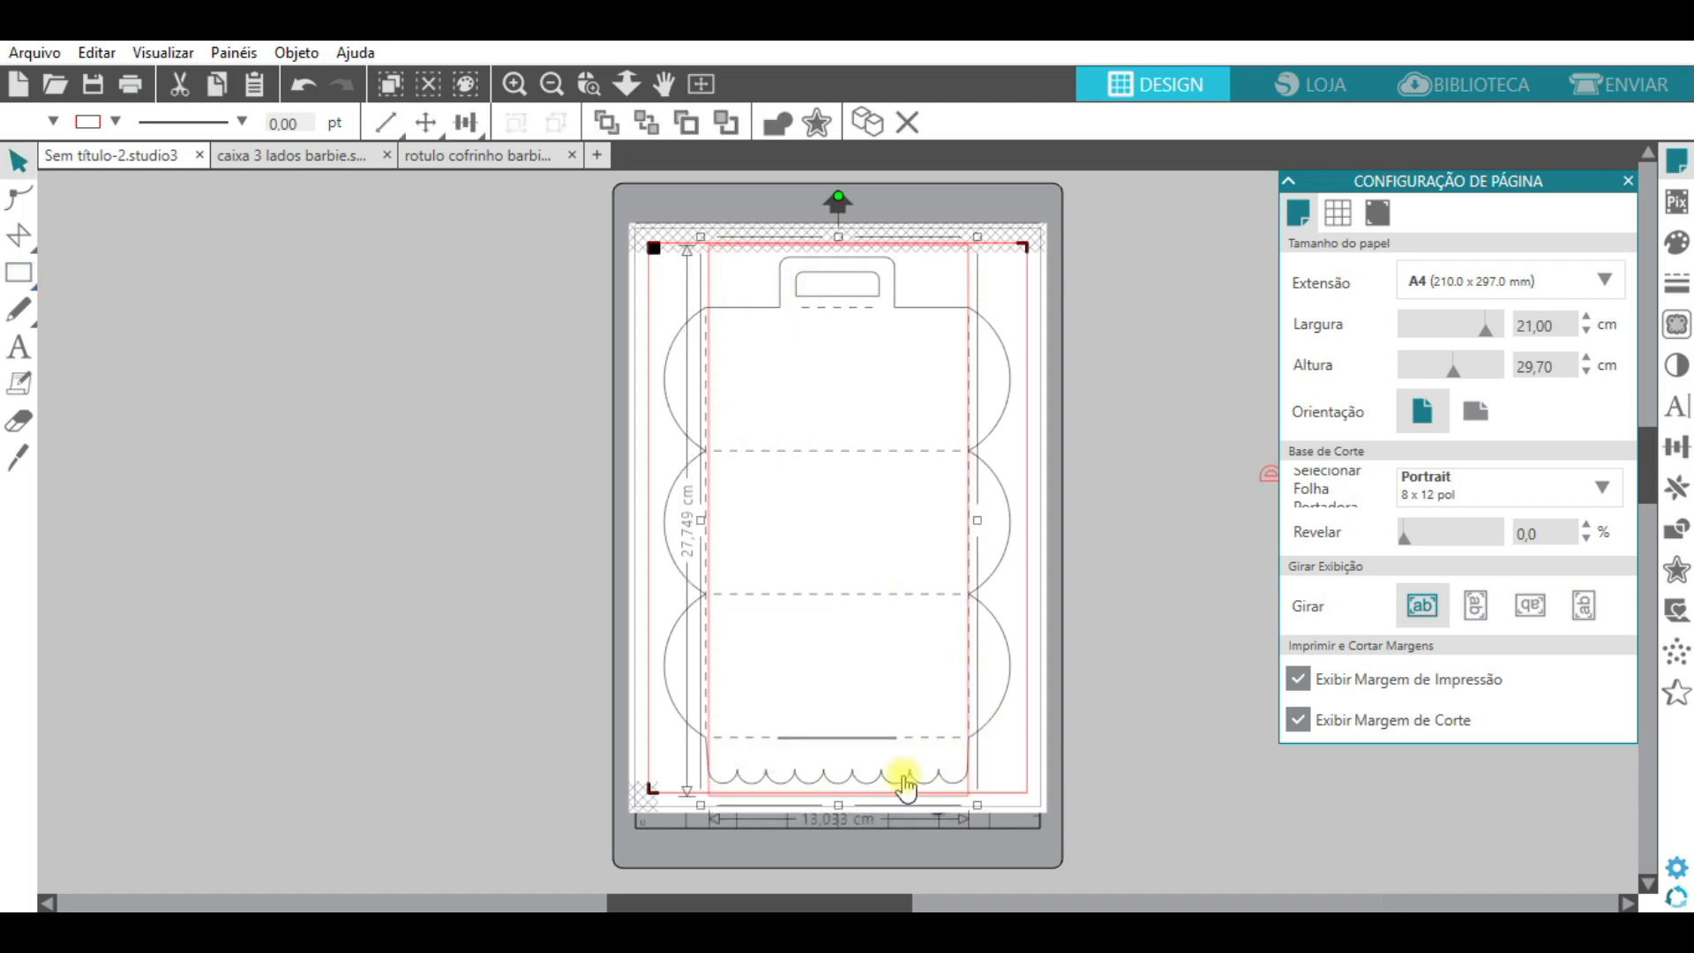
{"action": "left_click_drag", "start_coordinate": [701, 520], "coordinate": [698, 520]}
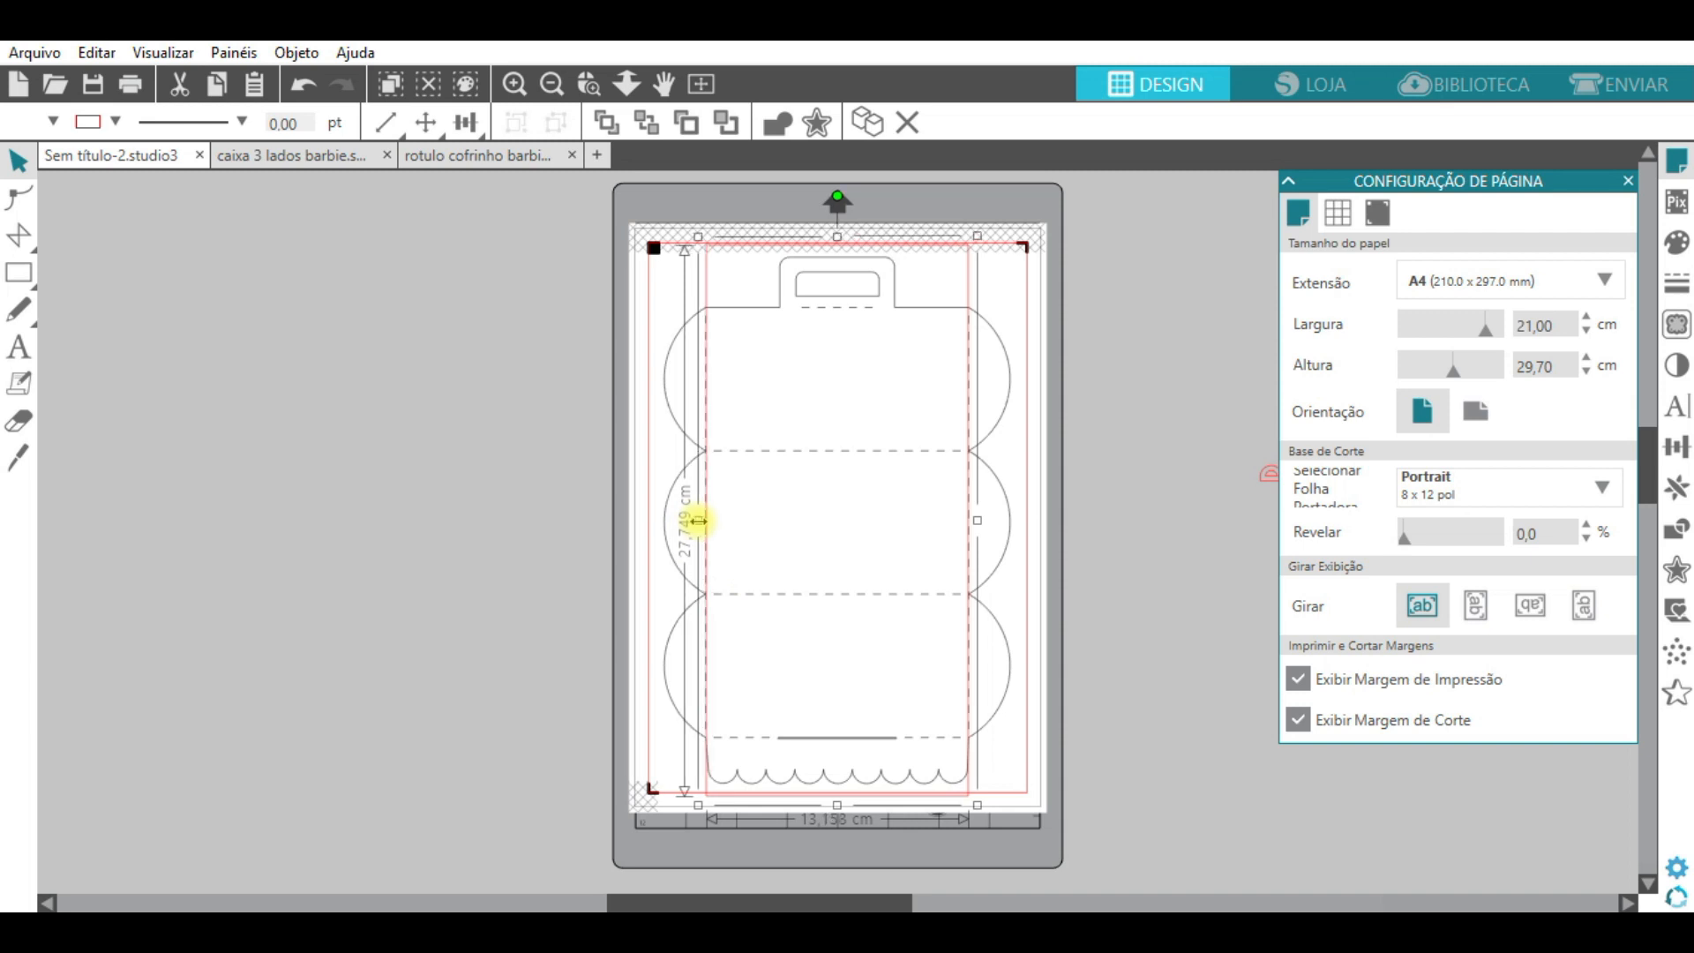
Fill the central rectangle with the fuchsia pattern image from the Barbie folder
{"action": "left_click", "coordinate": [655, 926]}
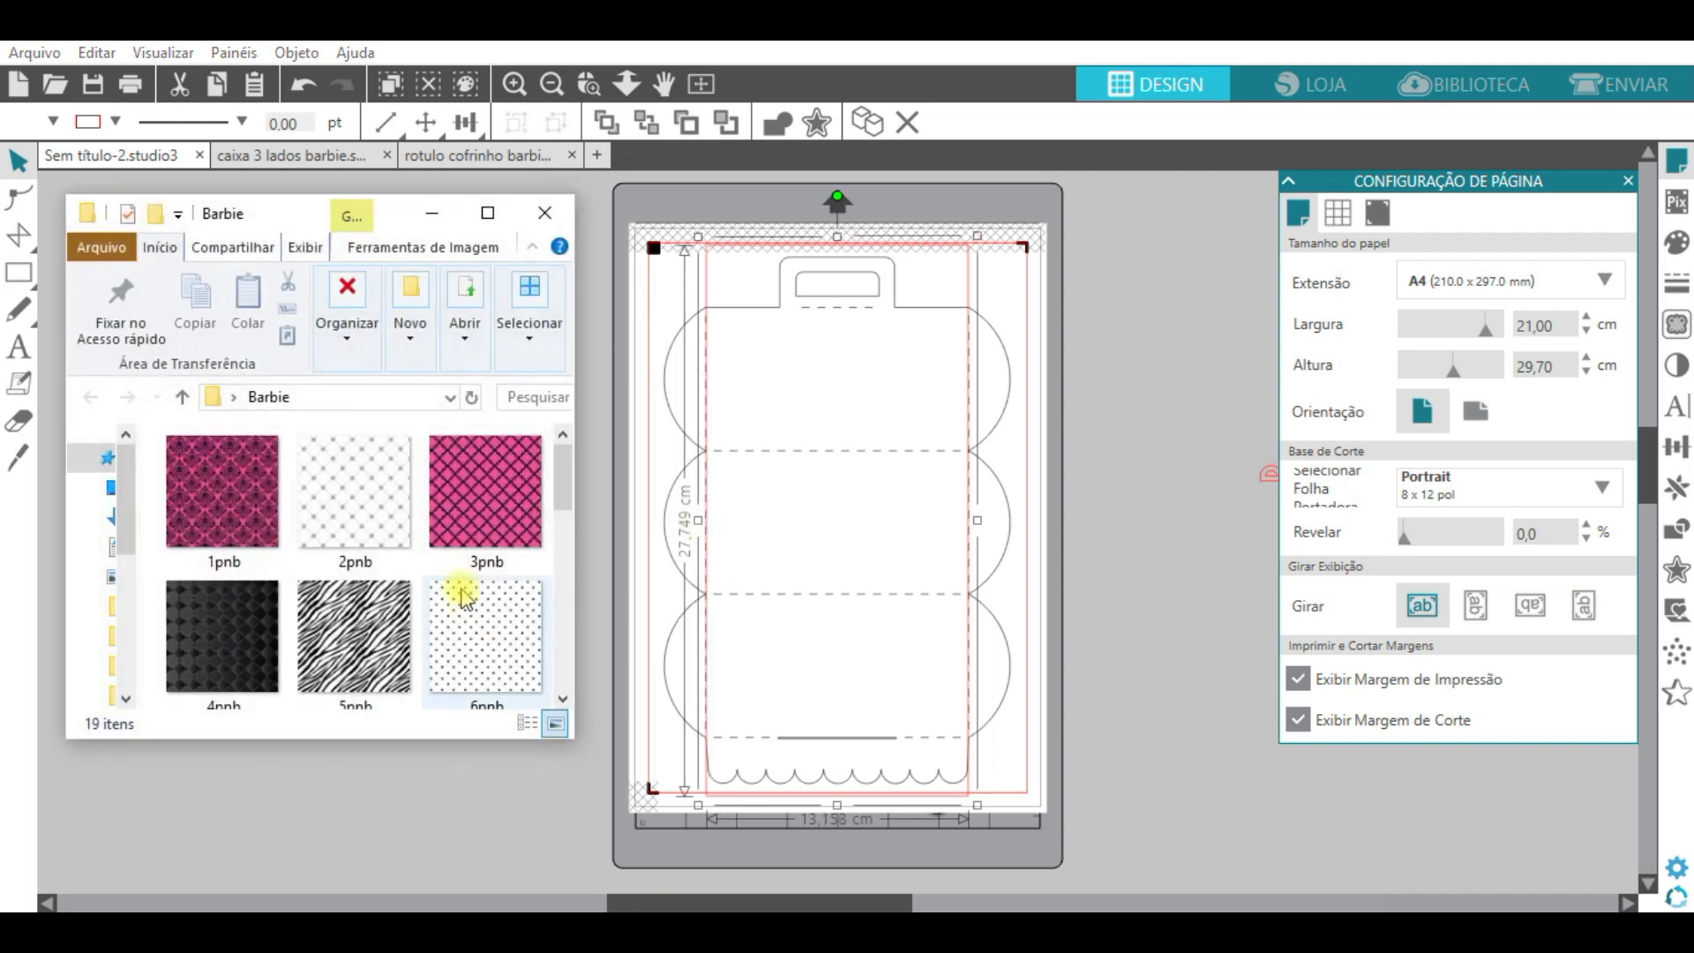
{"action": "scroll", "coordinate": [356, 648], "scroll_direction": "down", "scroll_amount": 5}
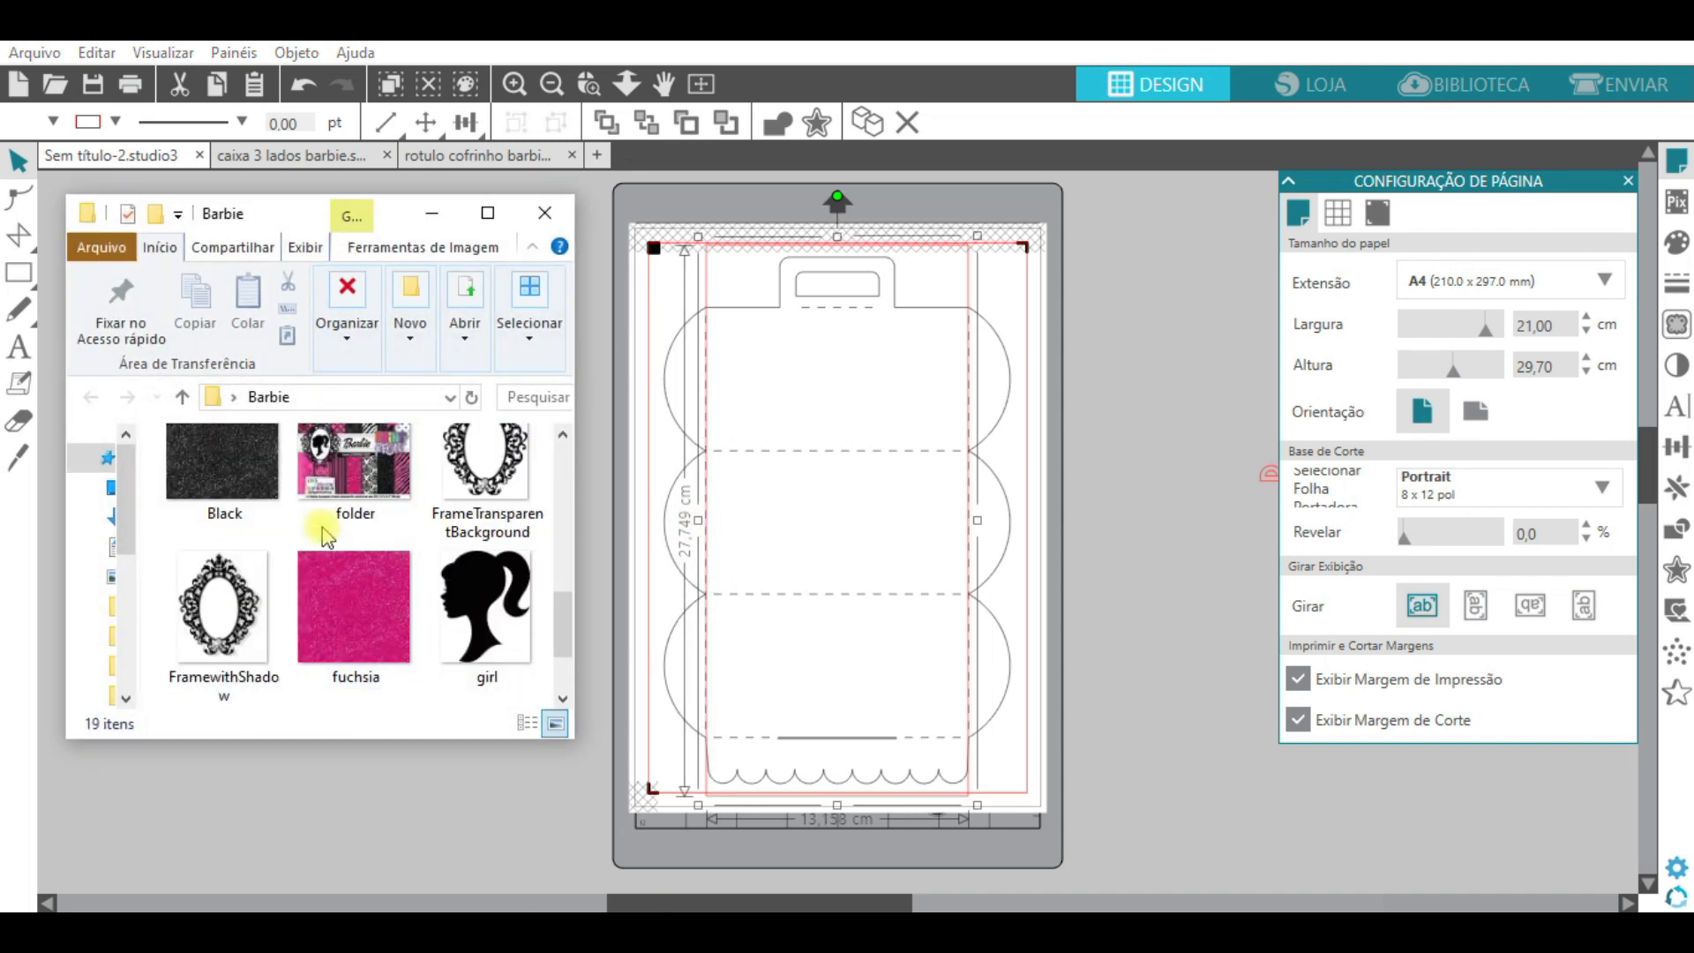
{"action": "left_click_drag", "start_coordinate": [360, 608], "coordinate": [802, 559]}
{"action": "left_click", "coordinate": [595, 215]}
Draw a rectangle about 2.9 cm wide and 25.8 cm high over the left flaps and place a copy over the right flaps
{"action": "left_click", "coordinate": [17, 273]}
{"action": "left_click", "coordinate": [68, 275]}
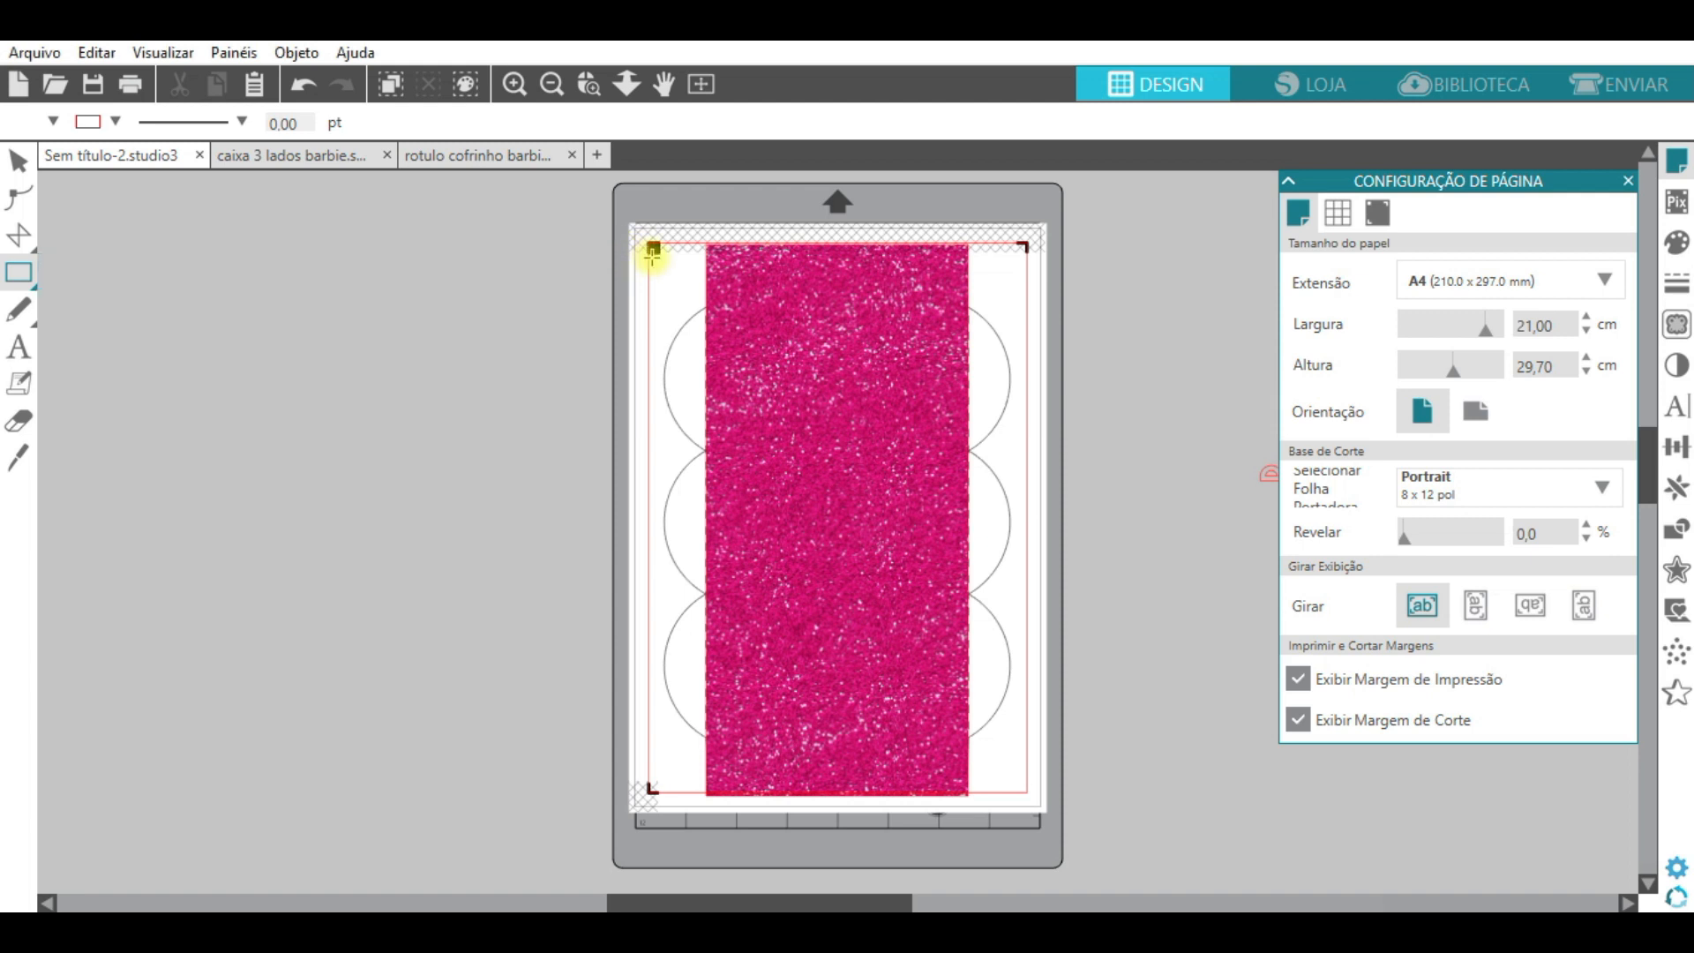
{"action": "left_click_drag", "start_coordinate": [650, 260], "coordinate": [707, 774]}
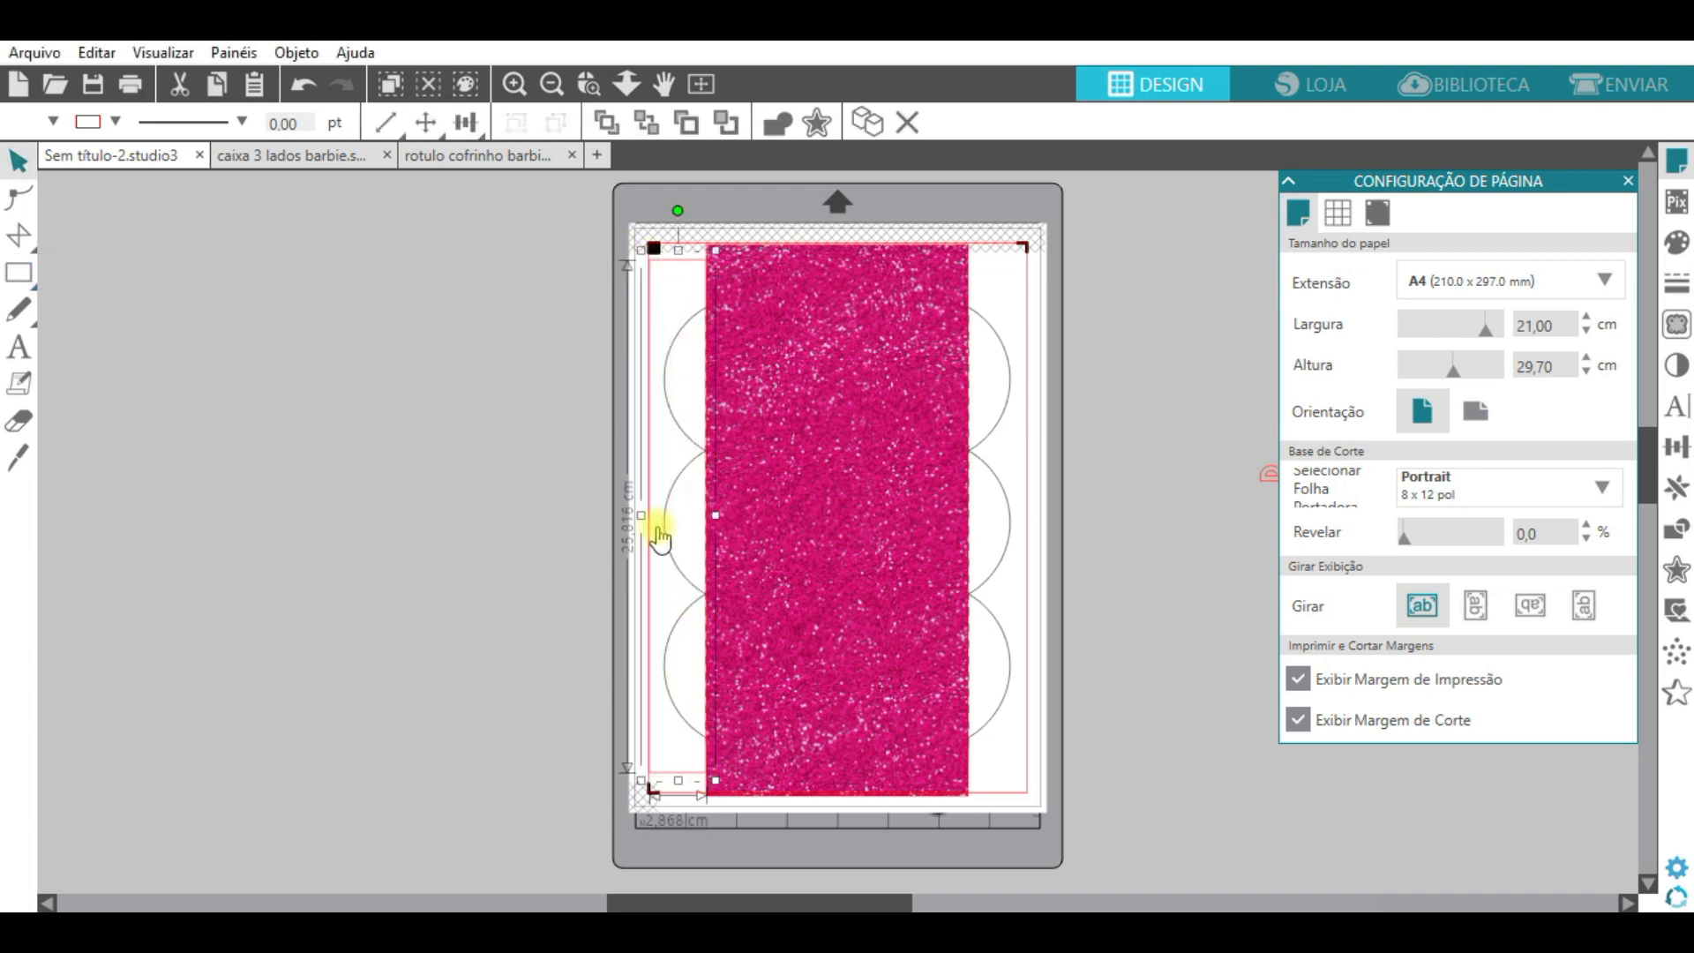
{"action": "left_click_drag", "start_coordinate": [651, 348], "coordinate": [972, 334]}
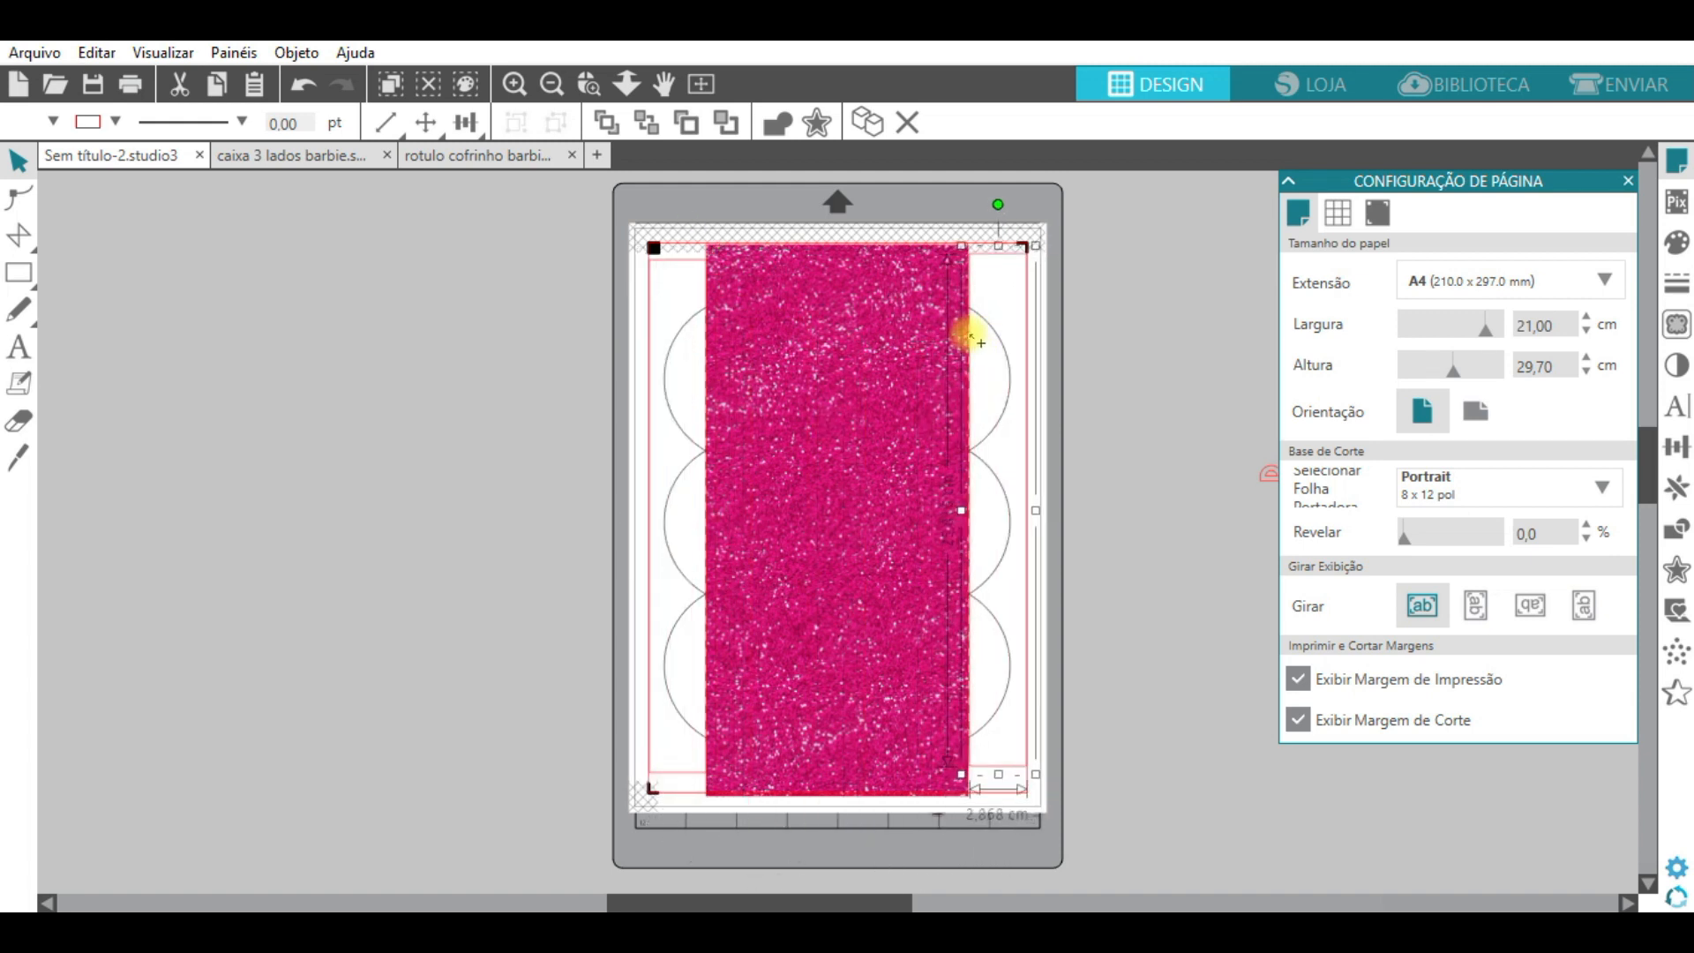
Fill both side rectangles with the 10pnb pattern from the Barbie folder
{"action": "key", "text": "alt+Tab"}
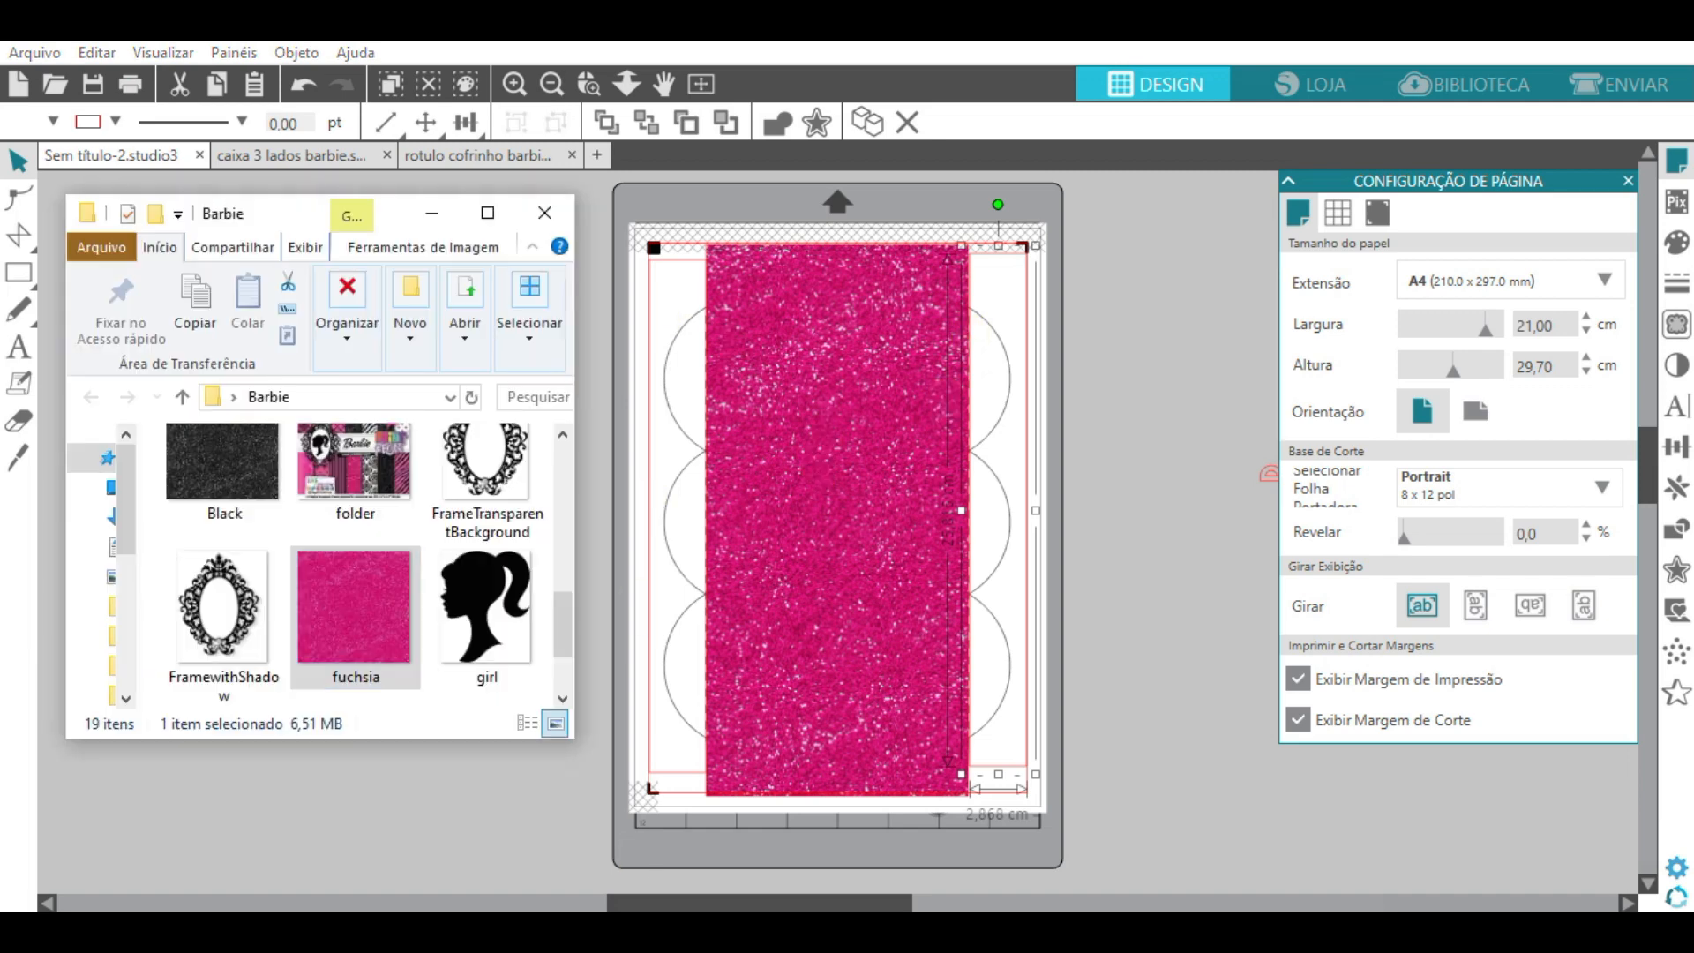
{"action": "scroll", "coordinate": [312, 611], "scroll_direction": "down", "scroll_amount": 2}
{"action": "scroll", "coordinate": [326, 587], "scroll_direction": "up", "scroll_amount": 3}
{"action": "left_click_drag", "start_coordinate": [215, 450], "coordinate": [983, 514]}
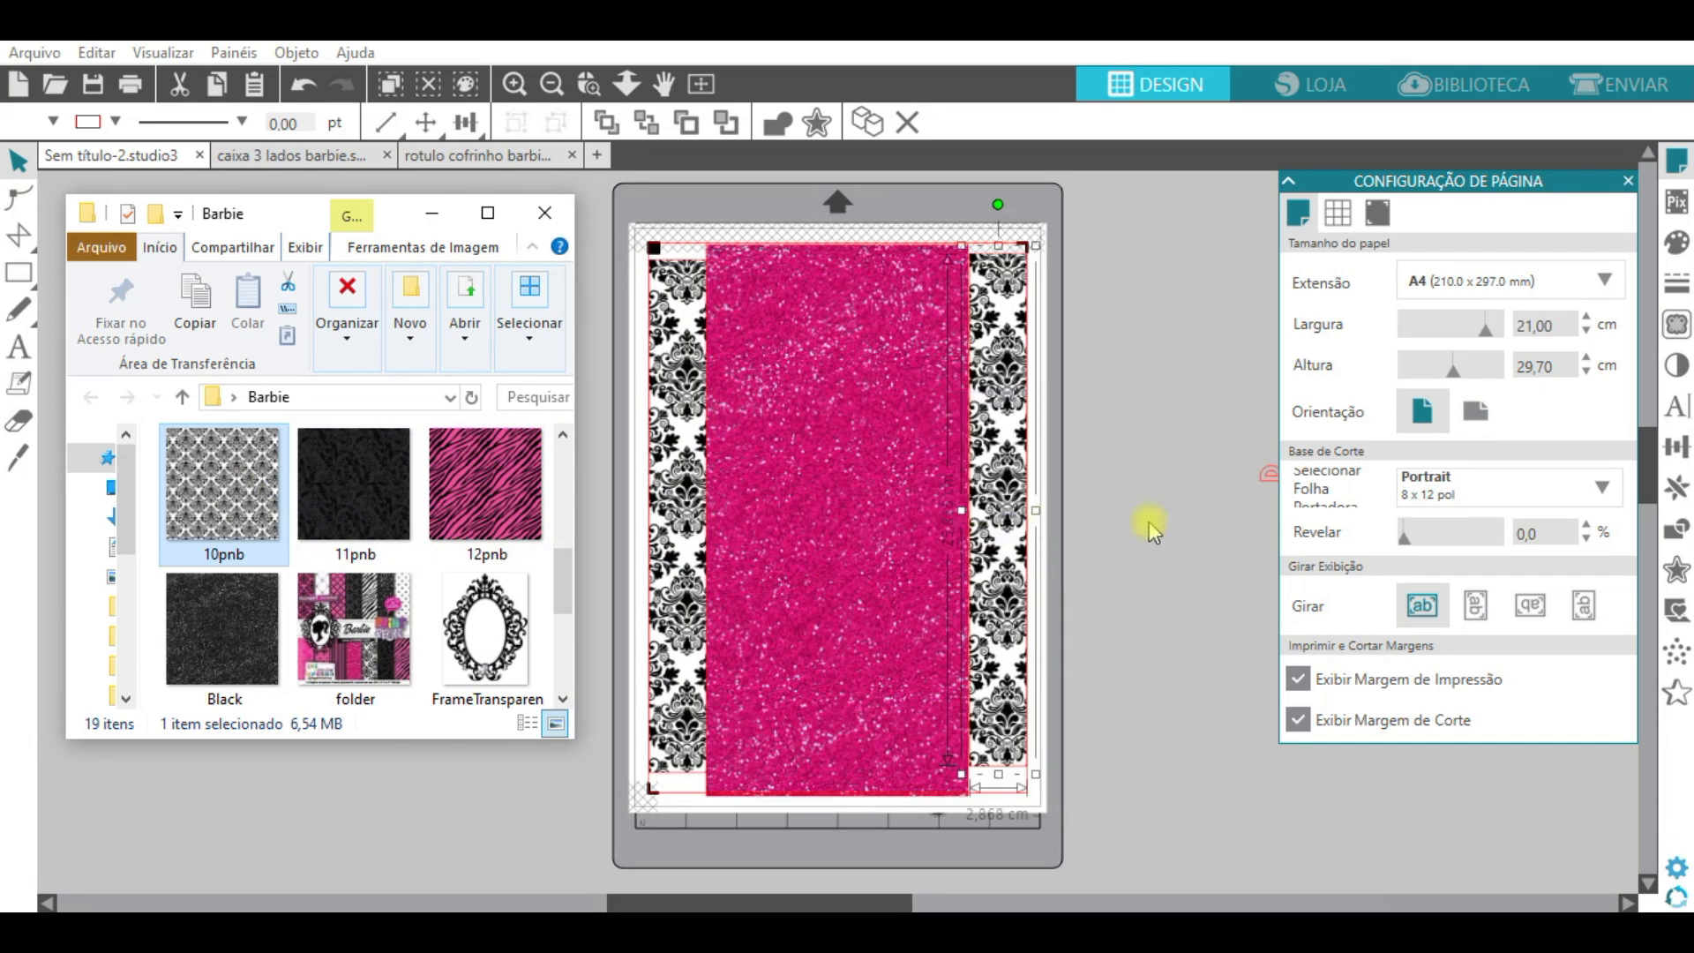
{"action": "left_click", "coordinate": [1160, 519]}
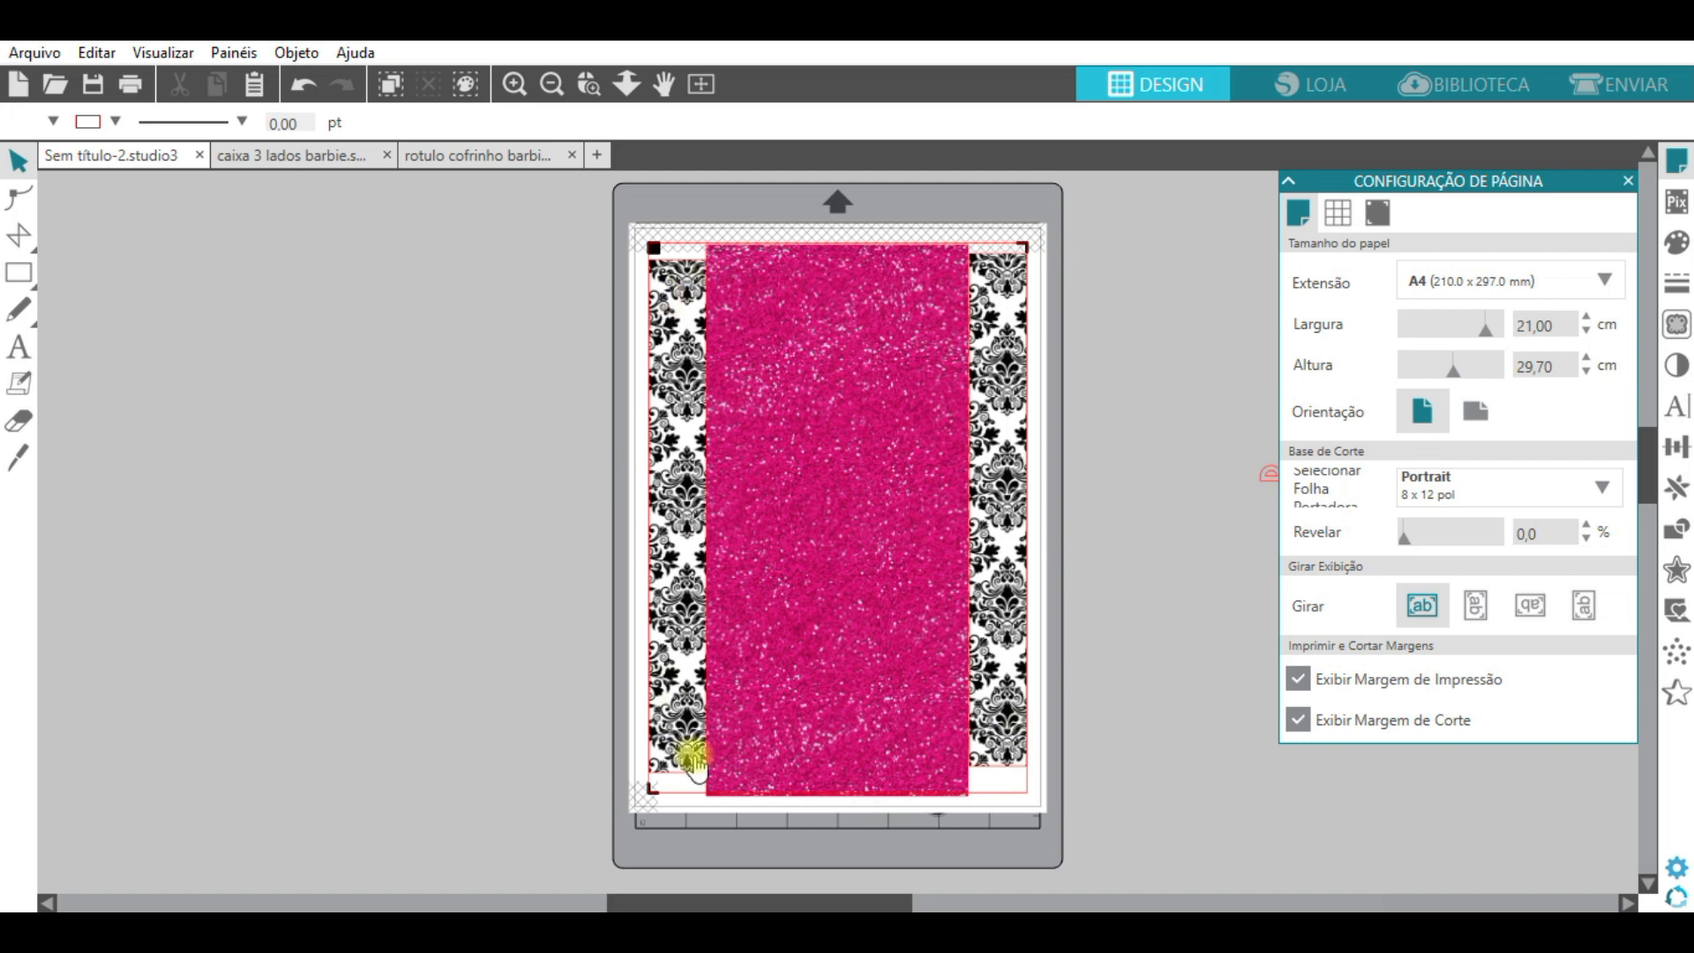
Send the central and two side patterned rectangles behind the box template's cut lines
{"action": "left_click", "coordinate": [672, 278]}
{"action": "left_click", "coordinate": [755, 259], "text": "shift"}
{"action": "left_click", "coordinate": [1008, 274], "text": "shift"}
{"action": "left_click", "coordinate": [644, 125]}
{"action": "left_click", "coordinate": [441, 410]}
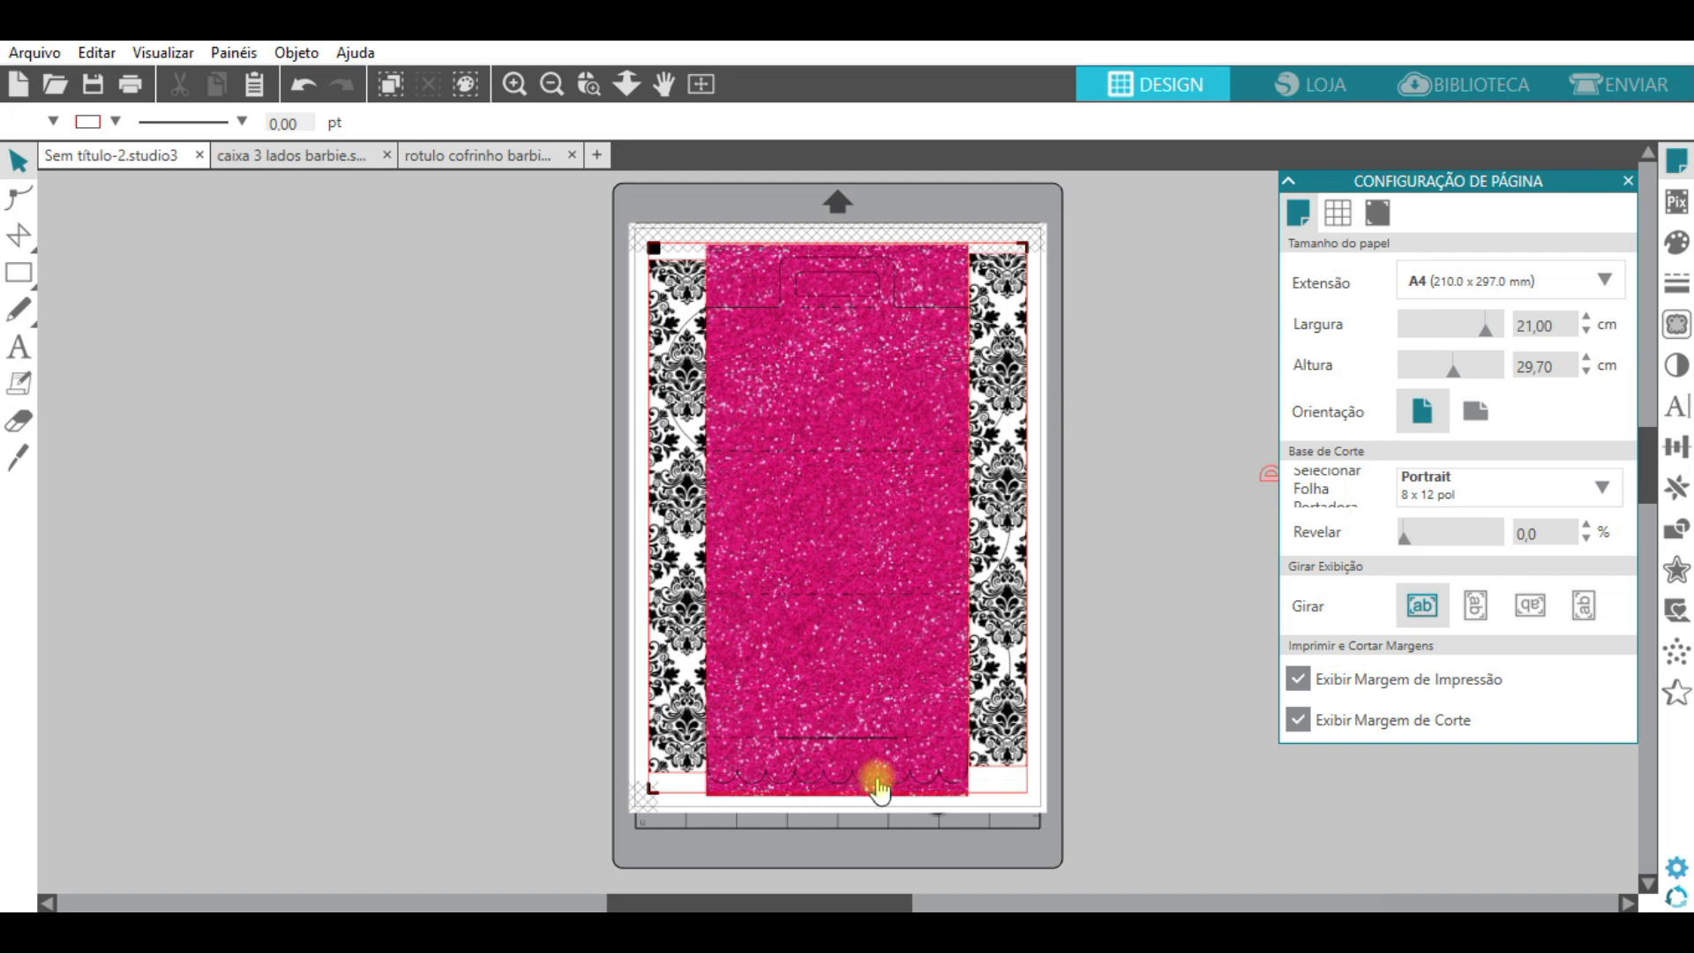
Check the box's cut lines by line colour in the send-to-cutter view, and return to the design view
{"action": "left_click", "coordinate": [1610, 88]}
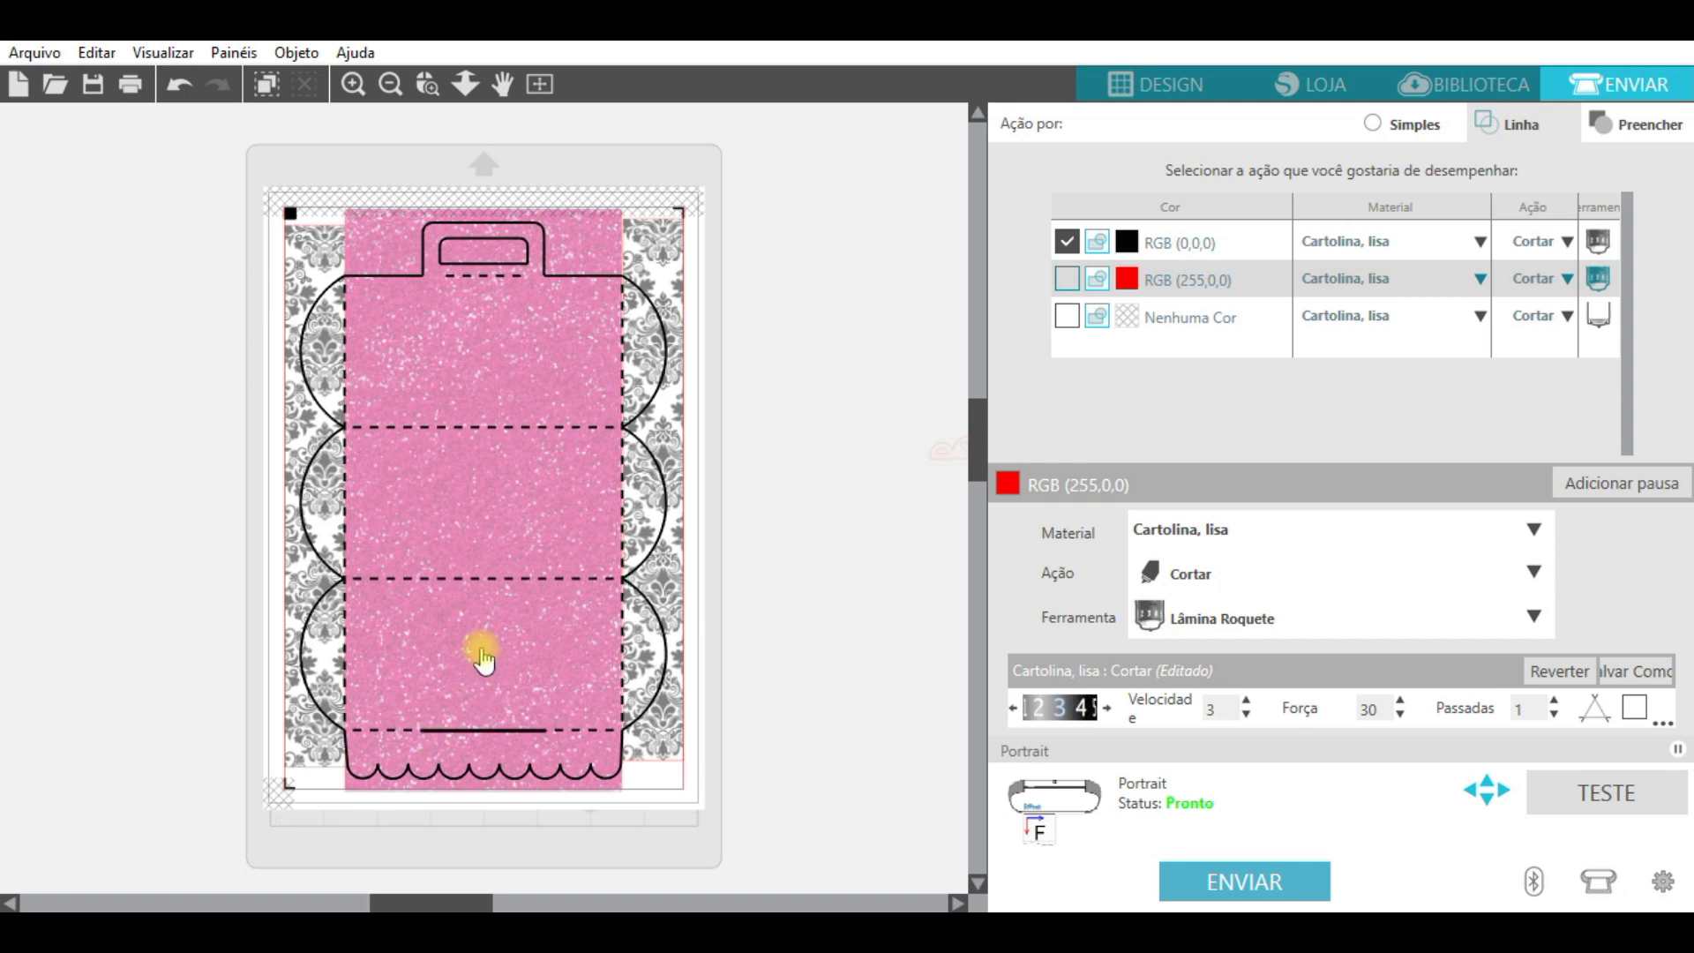
{"action": "left_click", "coordinate": [1177, 93]}
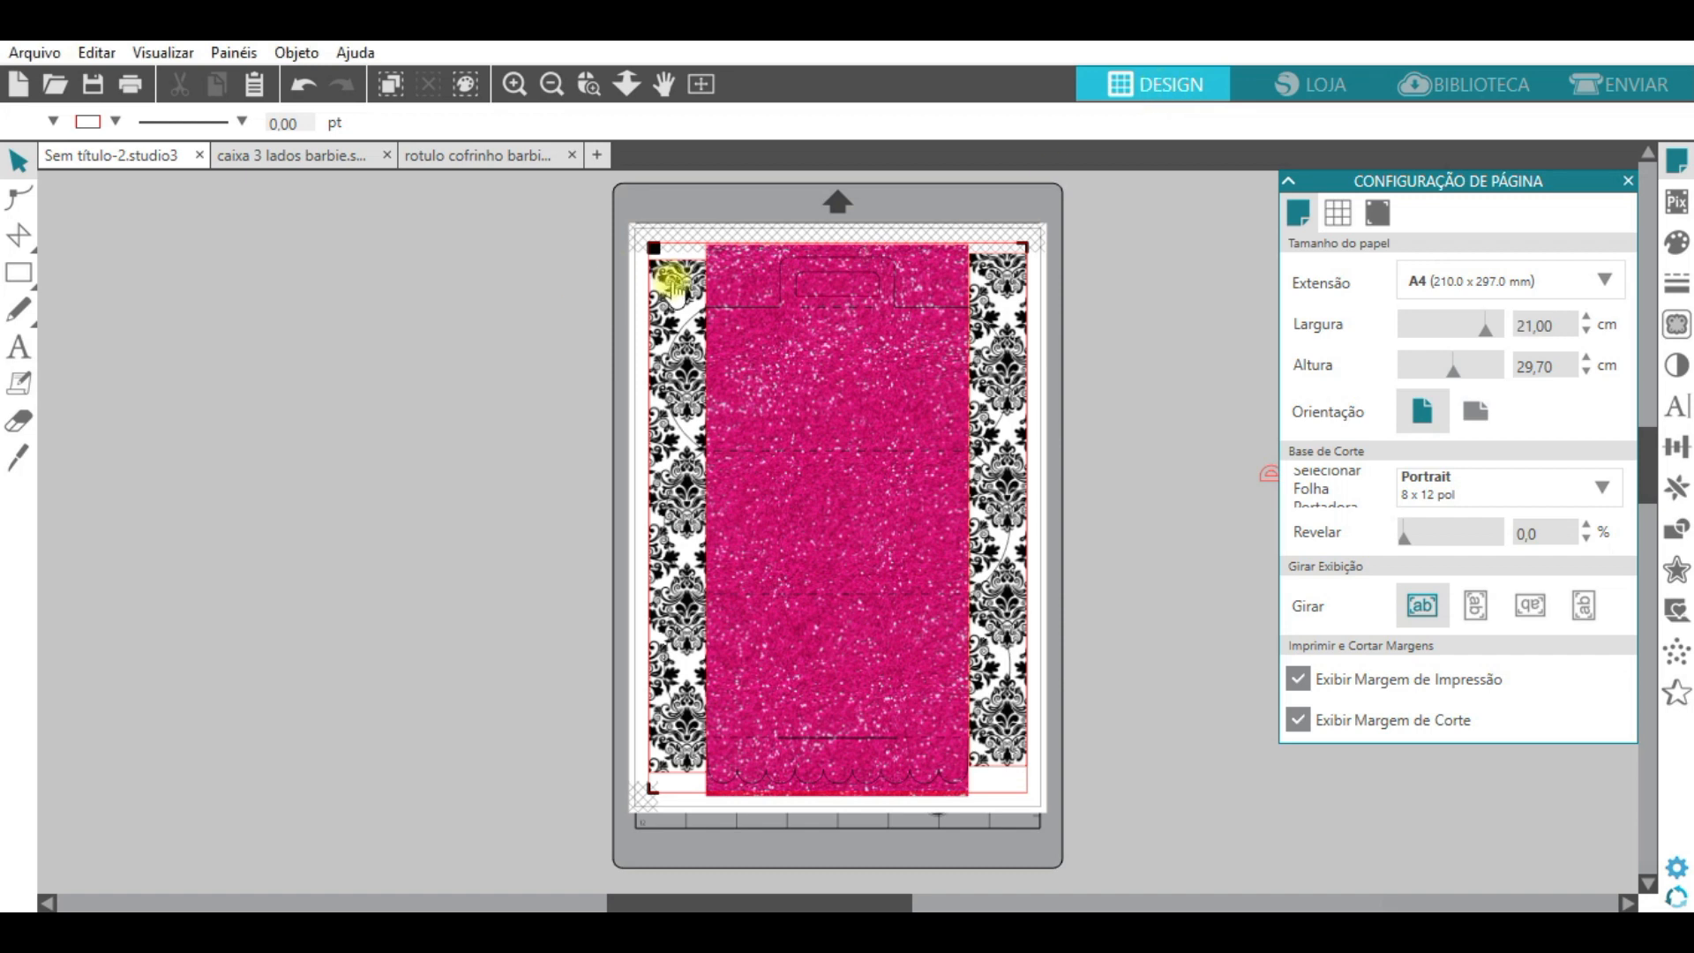
Delete the two side pattern rectangles and the central fuchsia rectangle from the page
{"action": "left_click_drag", "start_coordinate": [669, 272], "coordinate": [427, 337]}
{"action": "key", "text": "Delete"}
{"action": "left_click", "coordinate": [718, 265]}
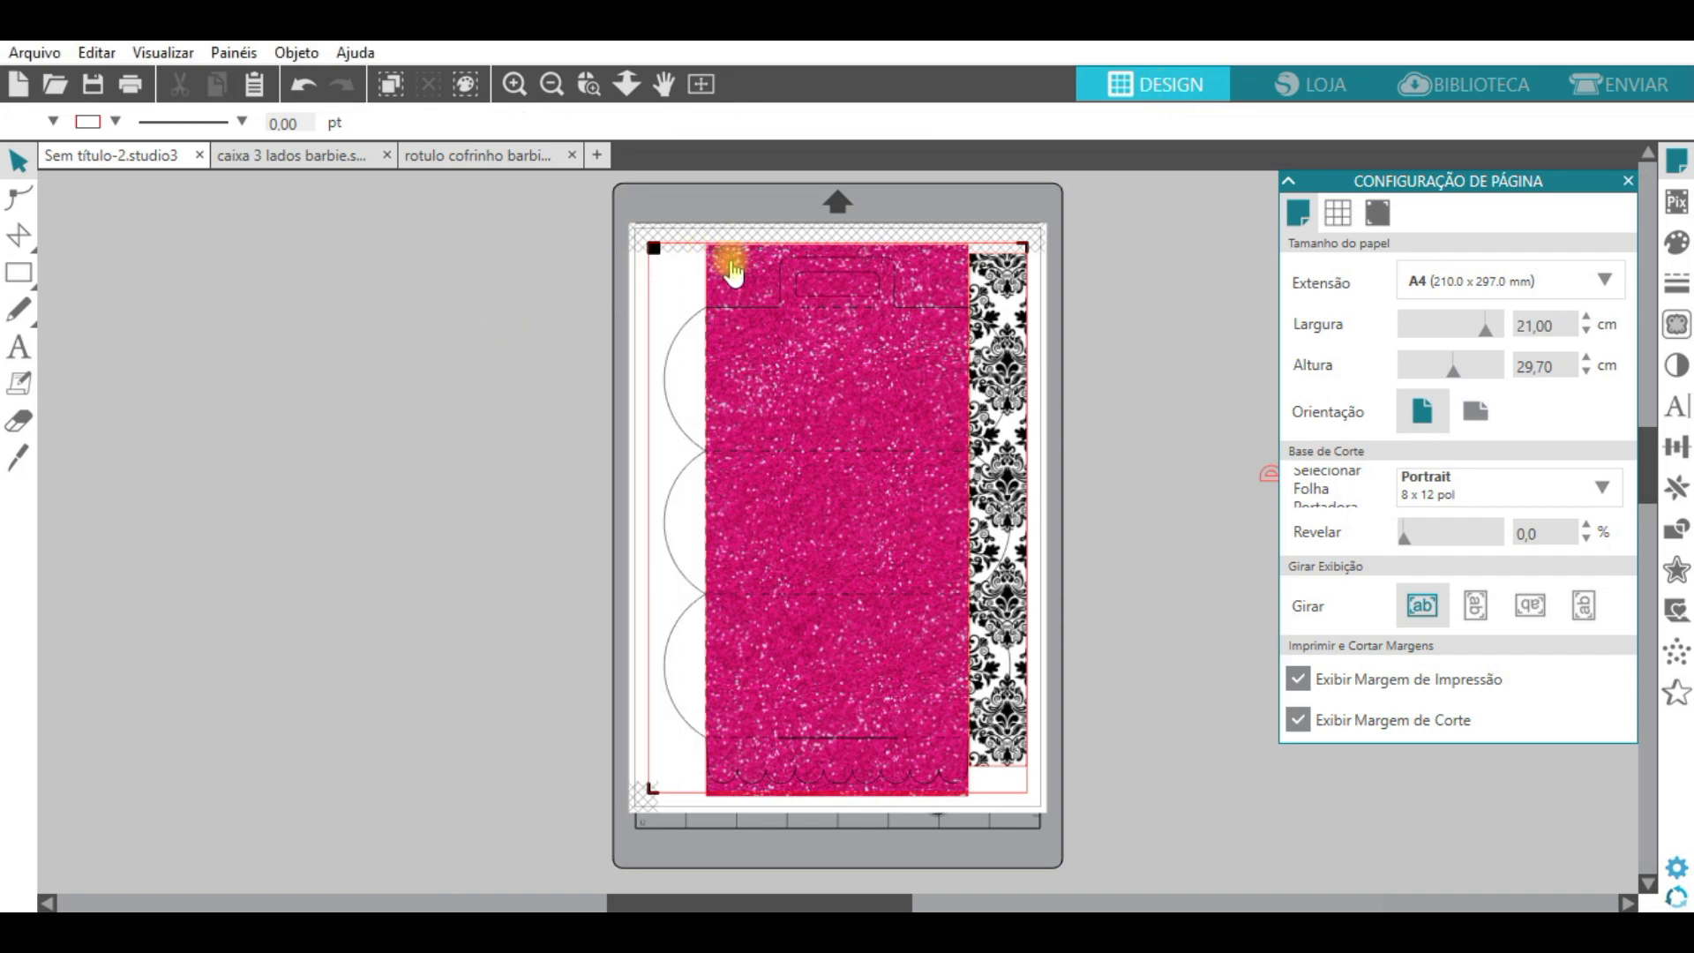
{"action": "key", "text": "Delete"}
{"action": "left_click", "coordinate": [988, 270]}
{"action": "key", "text": "Delete"}
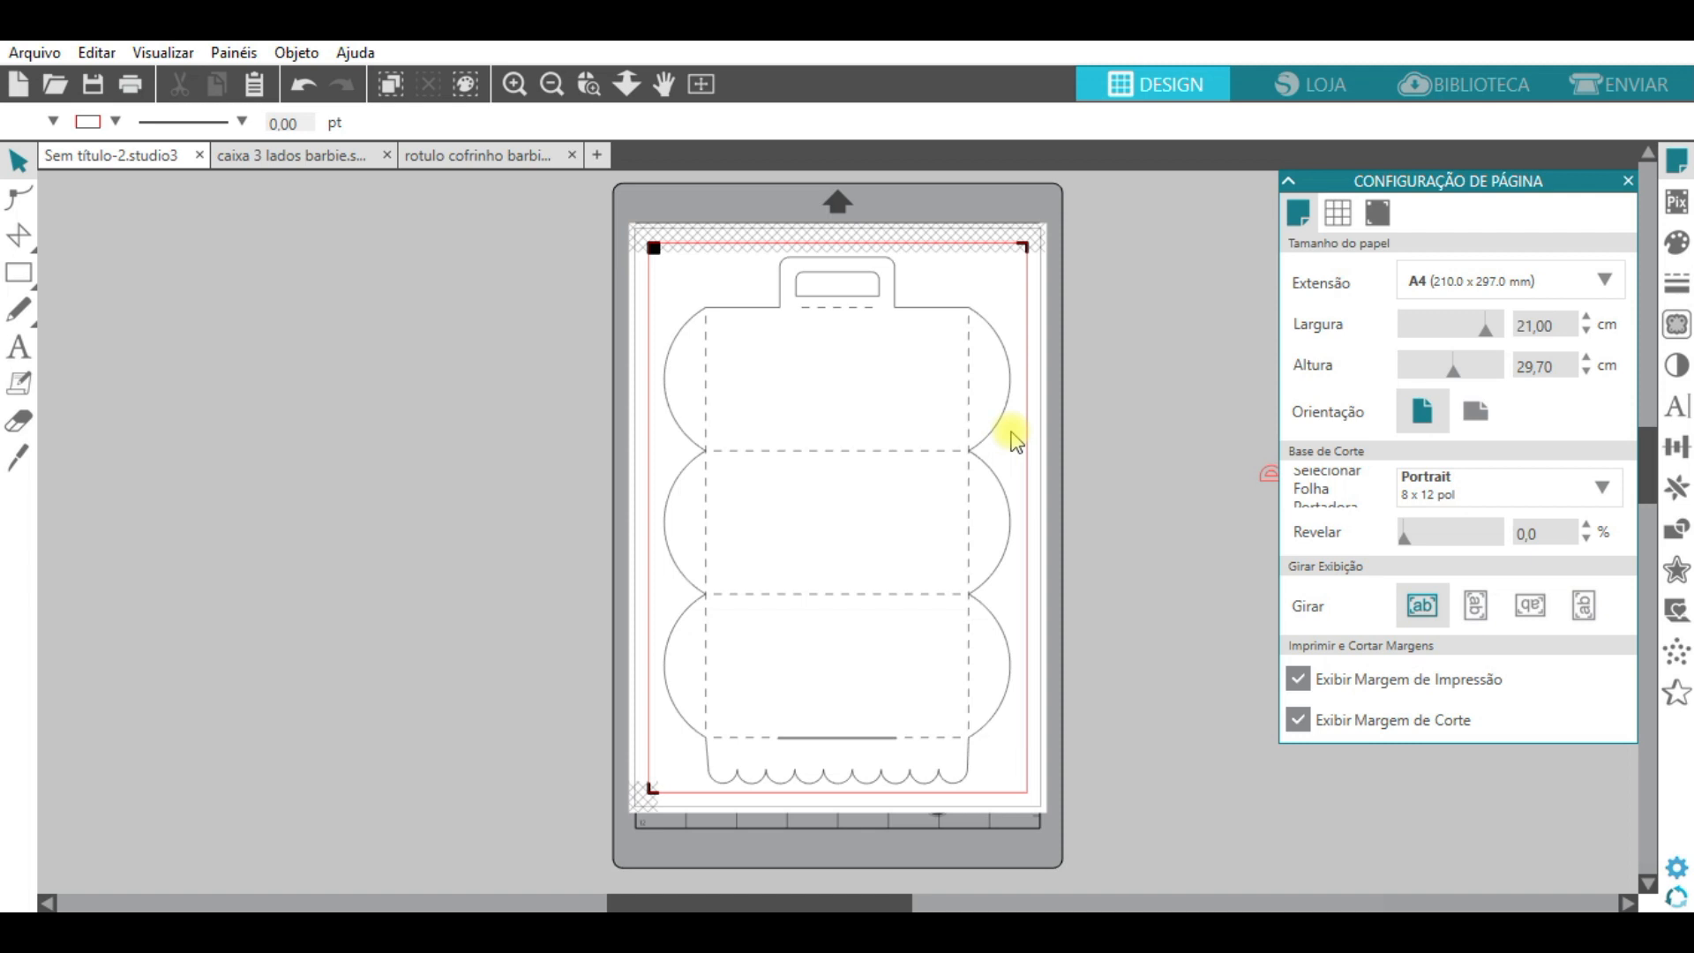
Place a copy of the box template left of the page and set the copy's line thickness to 1.00 pt
{"action": "left_click", "coordinate": [896, 456]}
{"action": "key", "text": "i"}
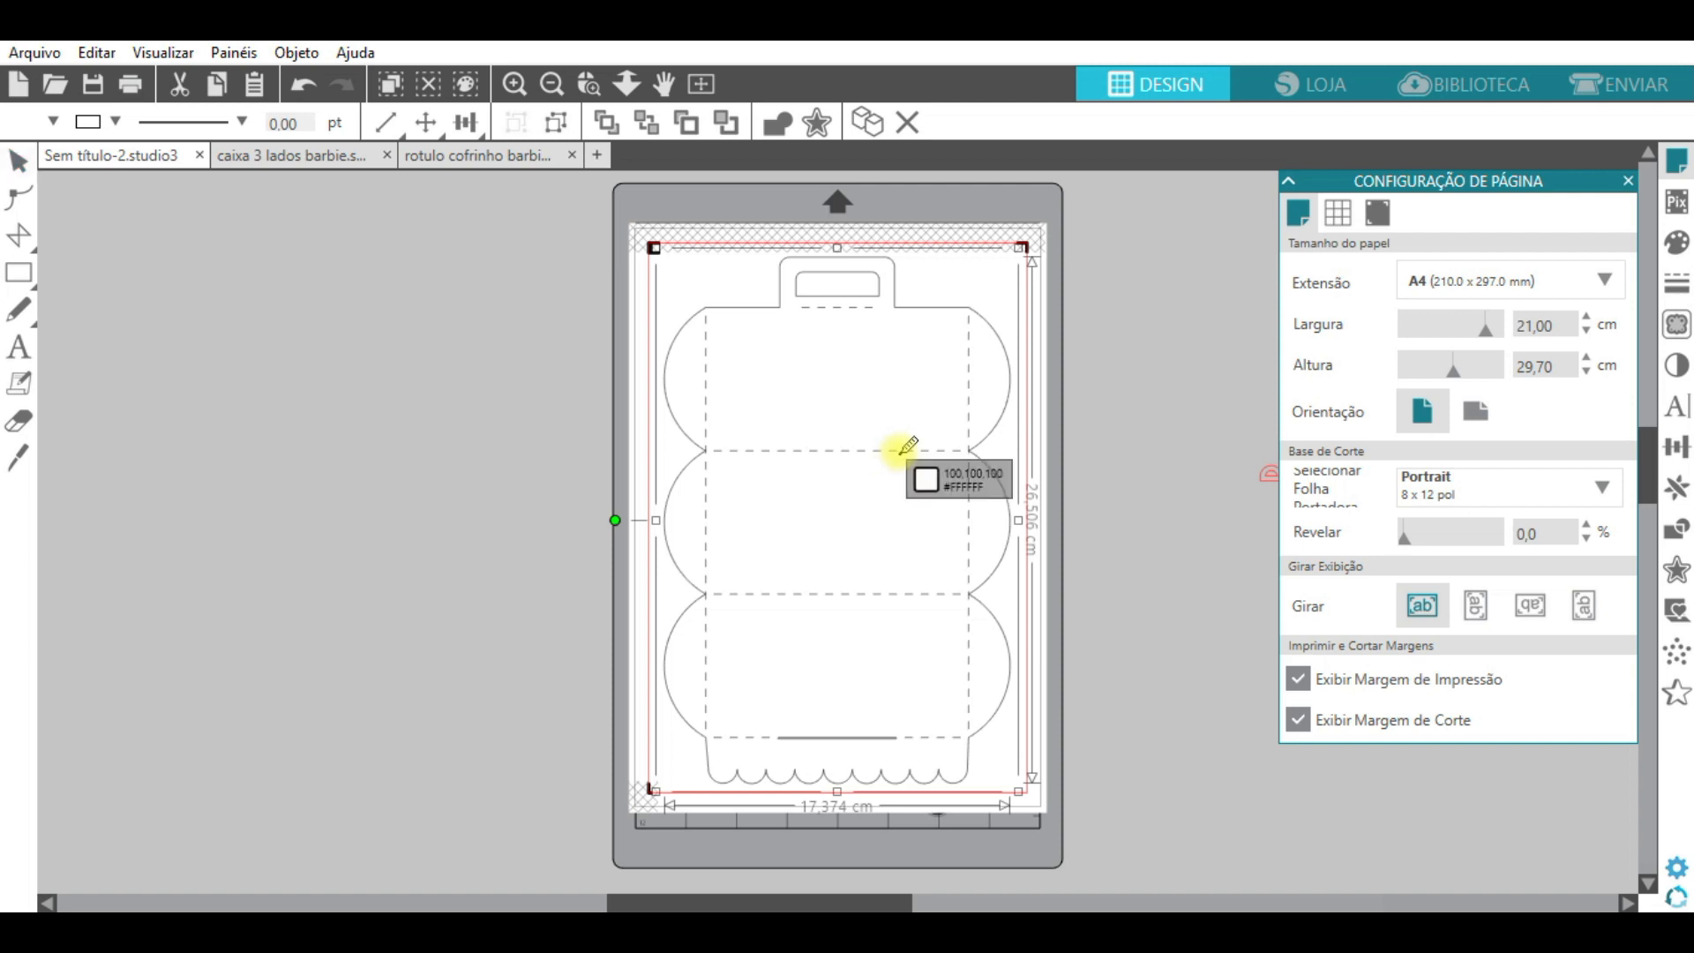
{"action": "key", "text": "ctrl+v"}
{"action": "left_click_drag", "start_coordinate": [1021, 509], "coordinate": [474, 465]}
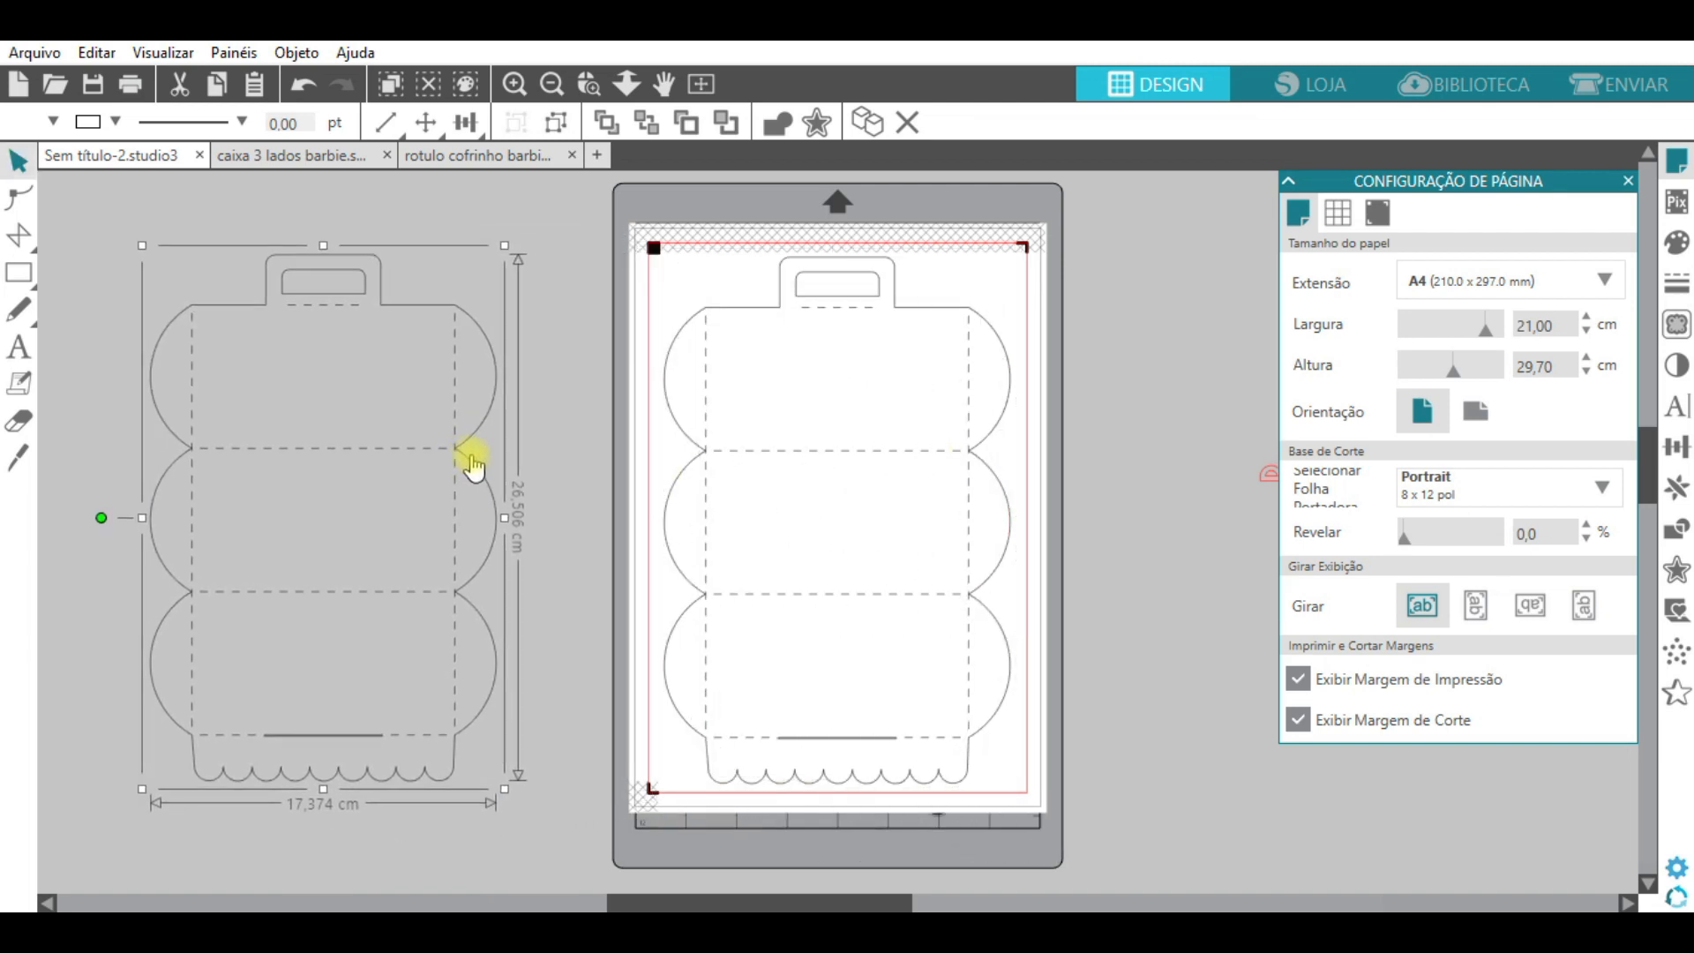
{"action": "left_click", "coordinate": [116, 122]}
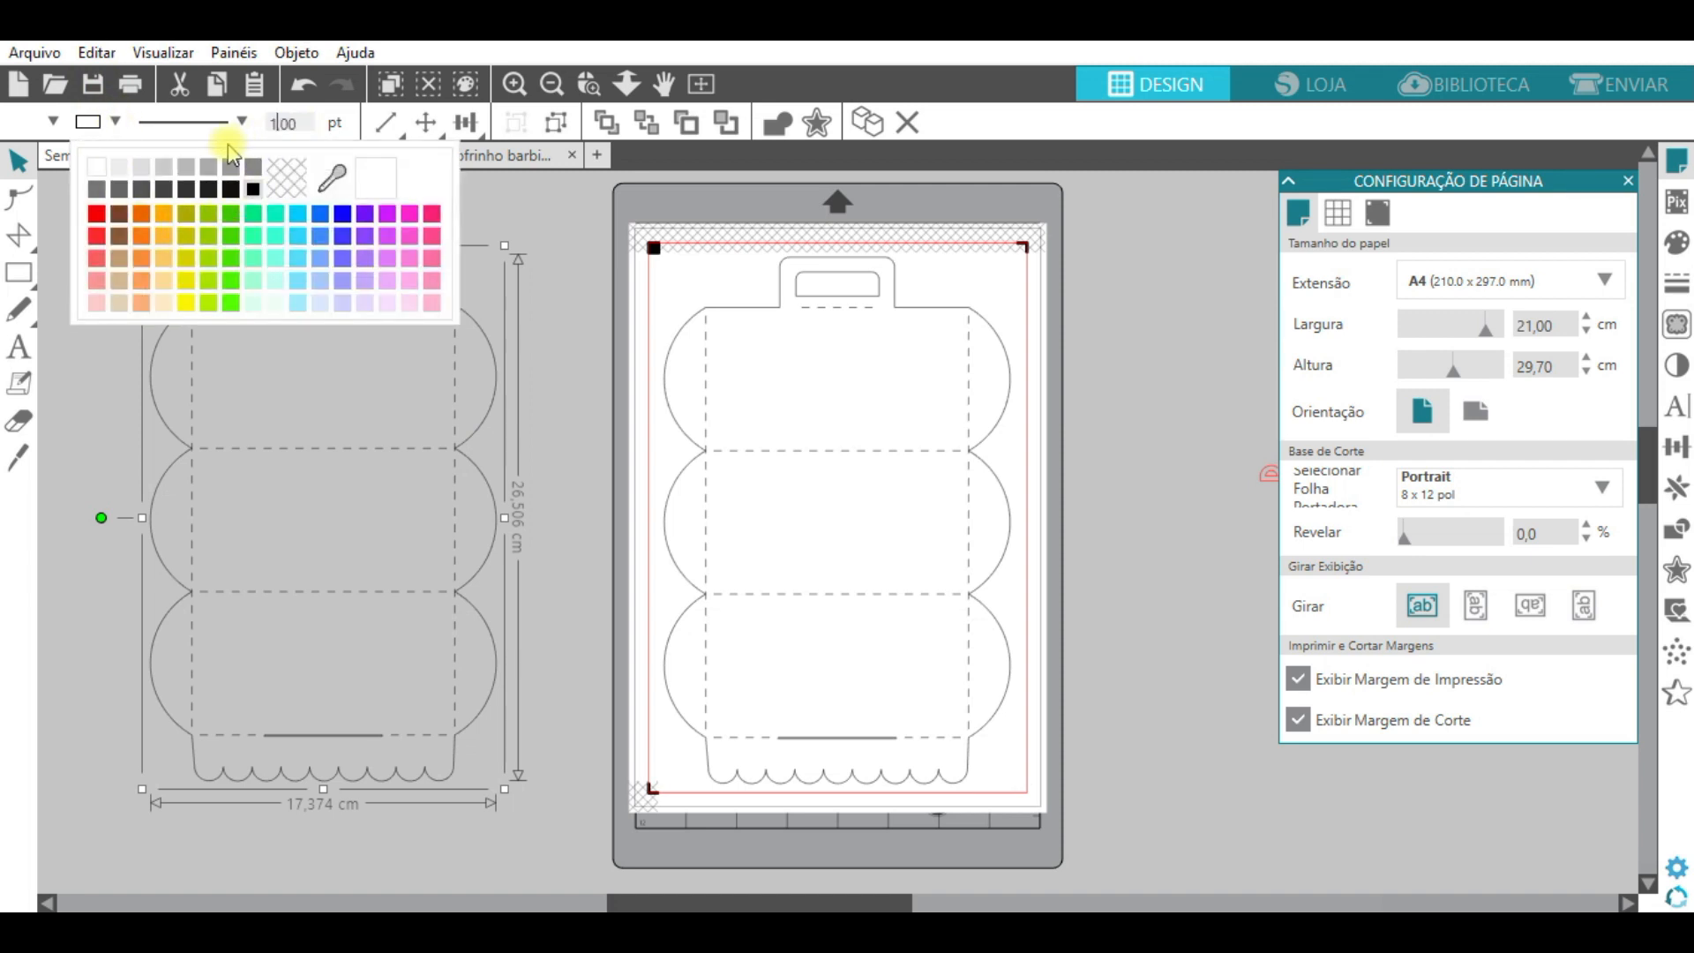
{"action": "left_click", "coordinate": [540, 222]}
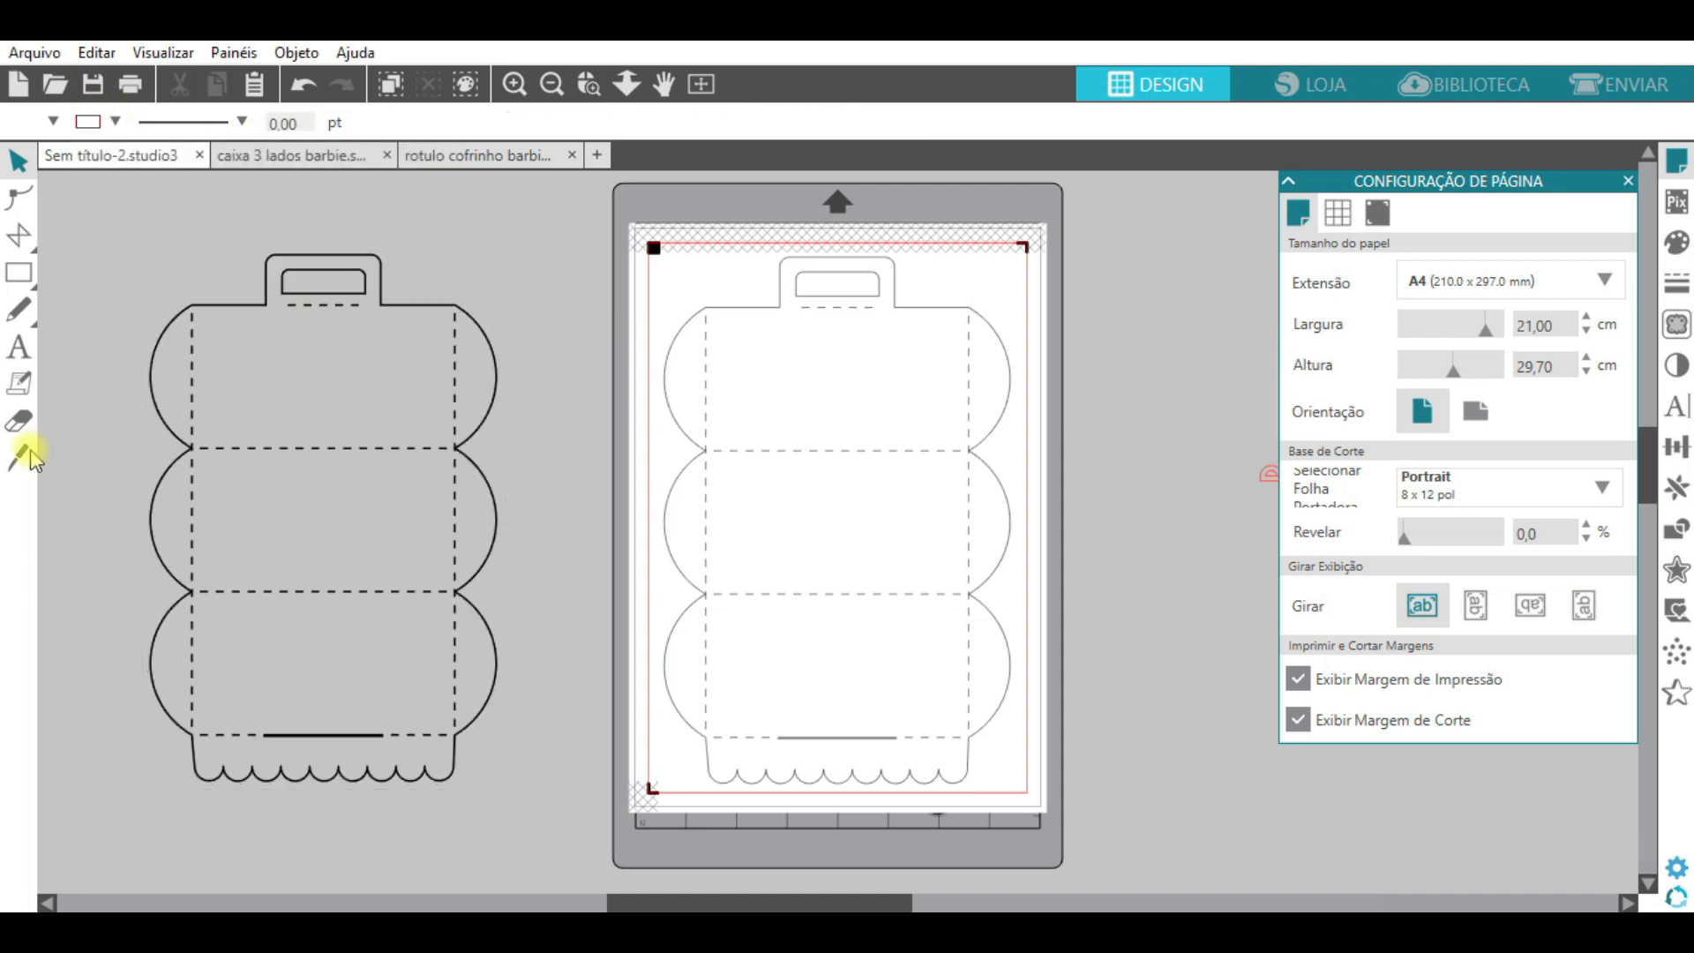
Draw a vertical line about 30.6 cm long along the copy's right fold, coloured black with 1.00 pt thickness
{"action": "left_click", "coordinate": [18, 234]}
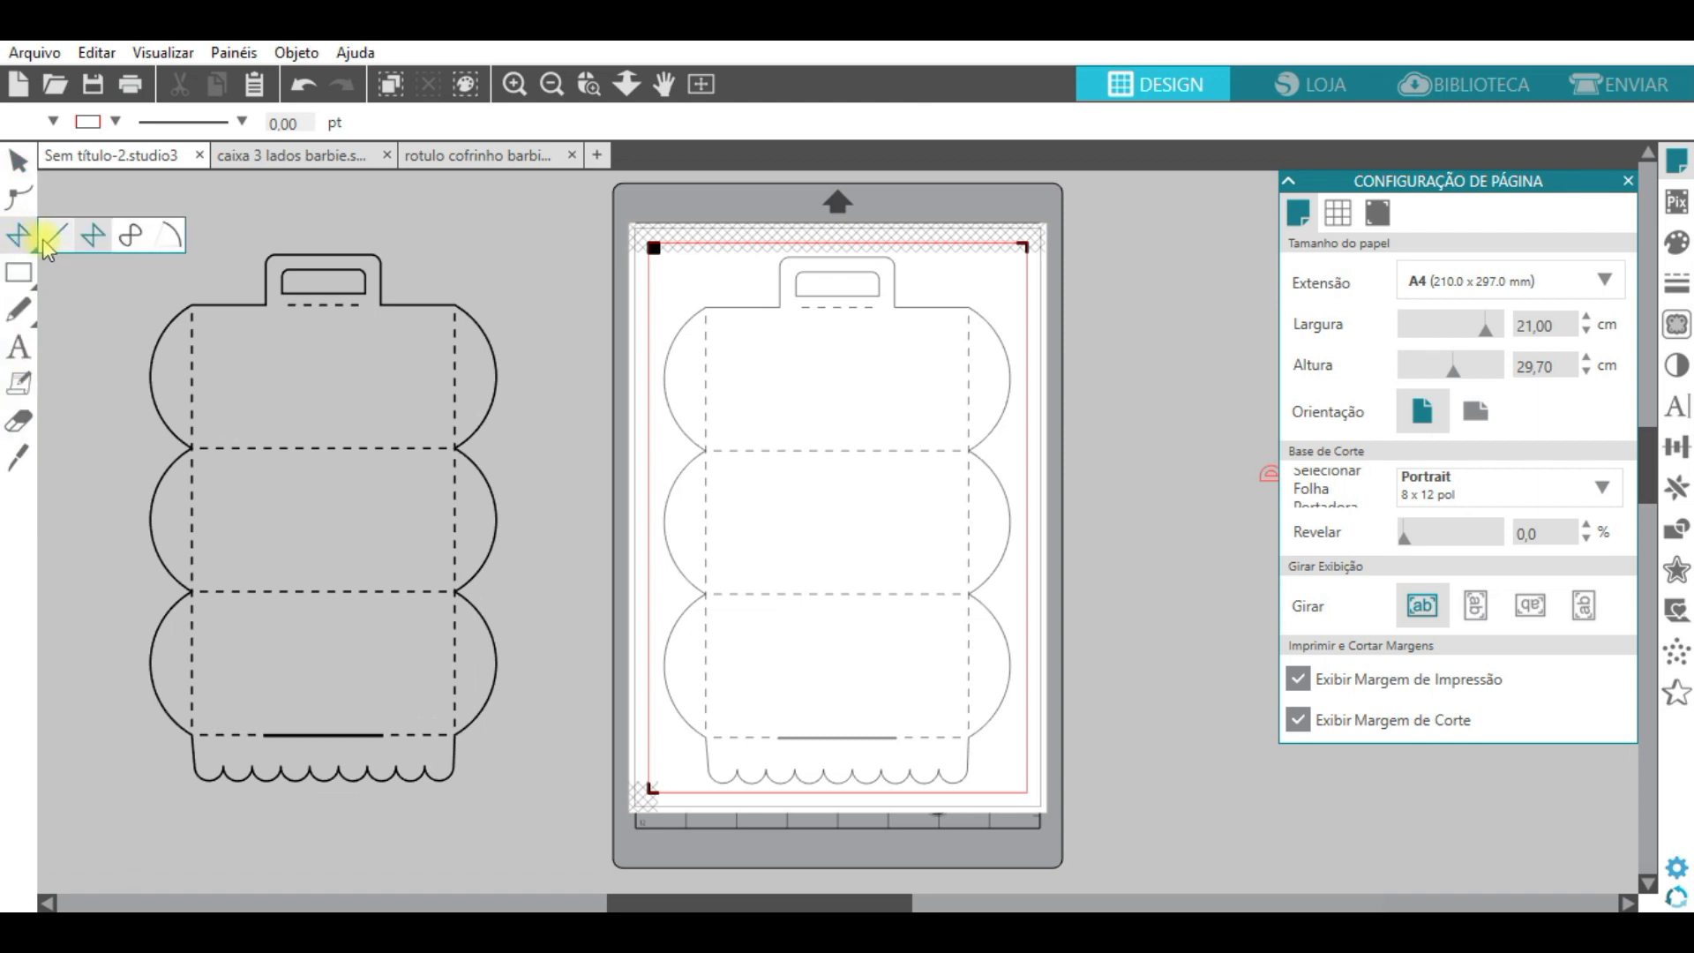
{"action": "left_click", "coordinate": [55, 235]}
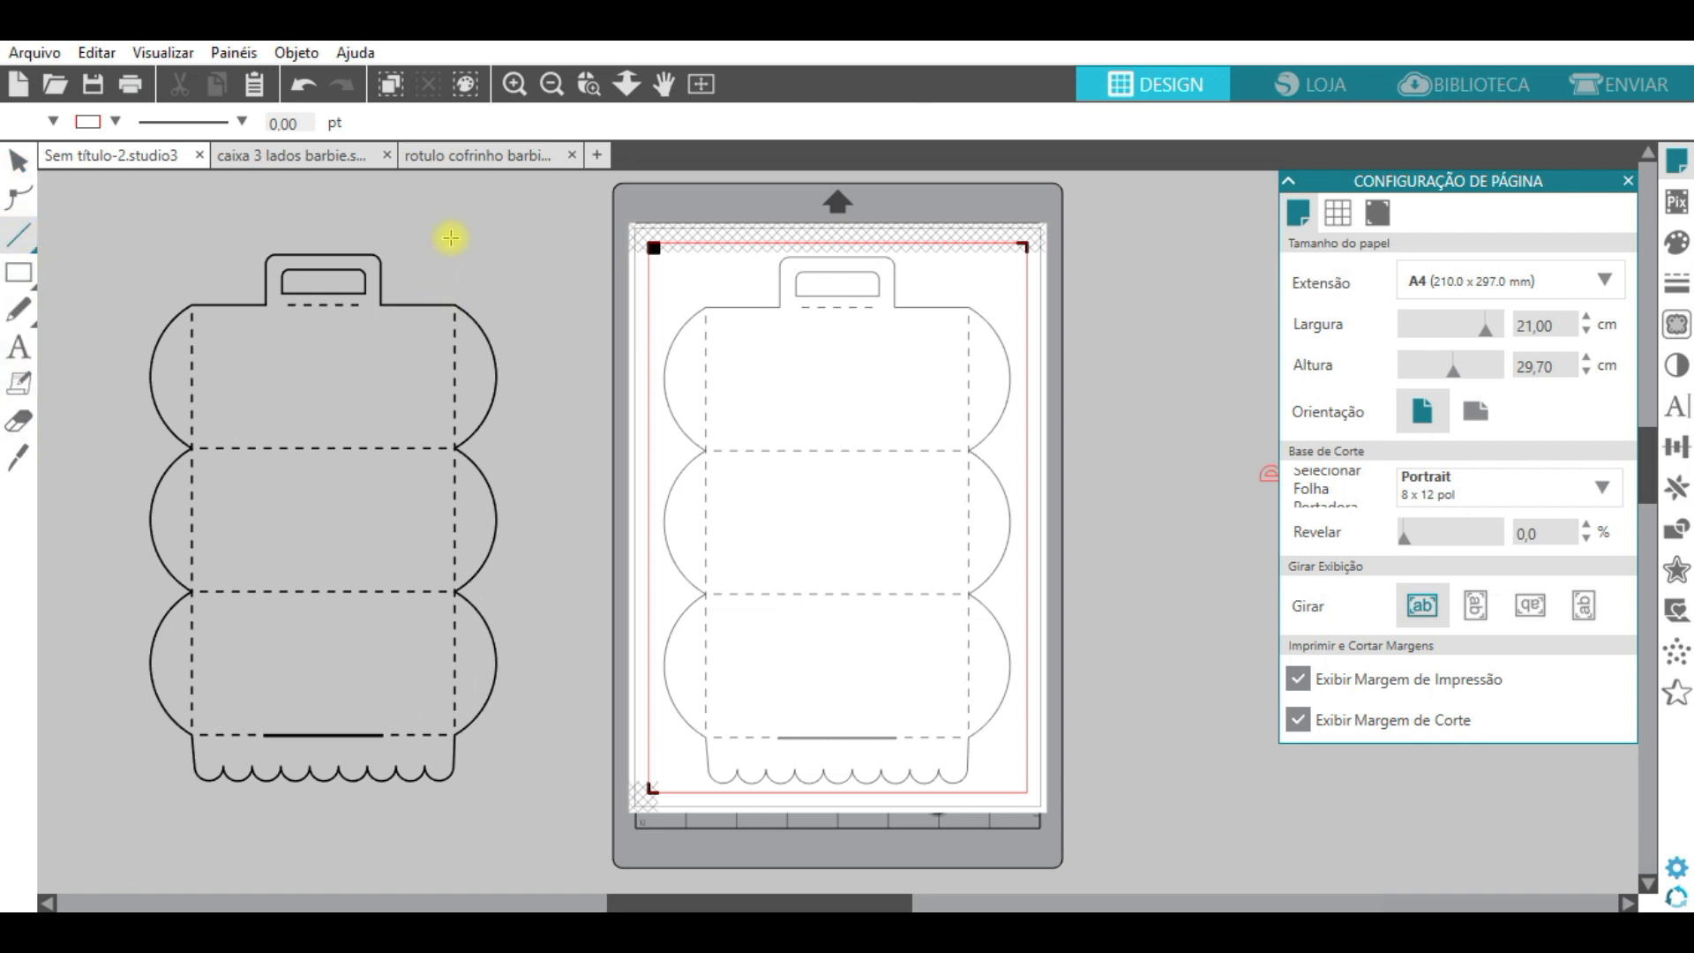
{"action": "mouse_move", "coordinate": [452, 236]}
{"action": "left_mouse_down"}
{"action": "mouse_move", "coordinate": [452, 775]}
{"action": "mouse_move", "coordinate": [554, 844]}
{"action": "left_mouse_up"}
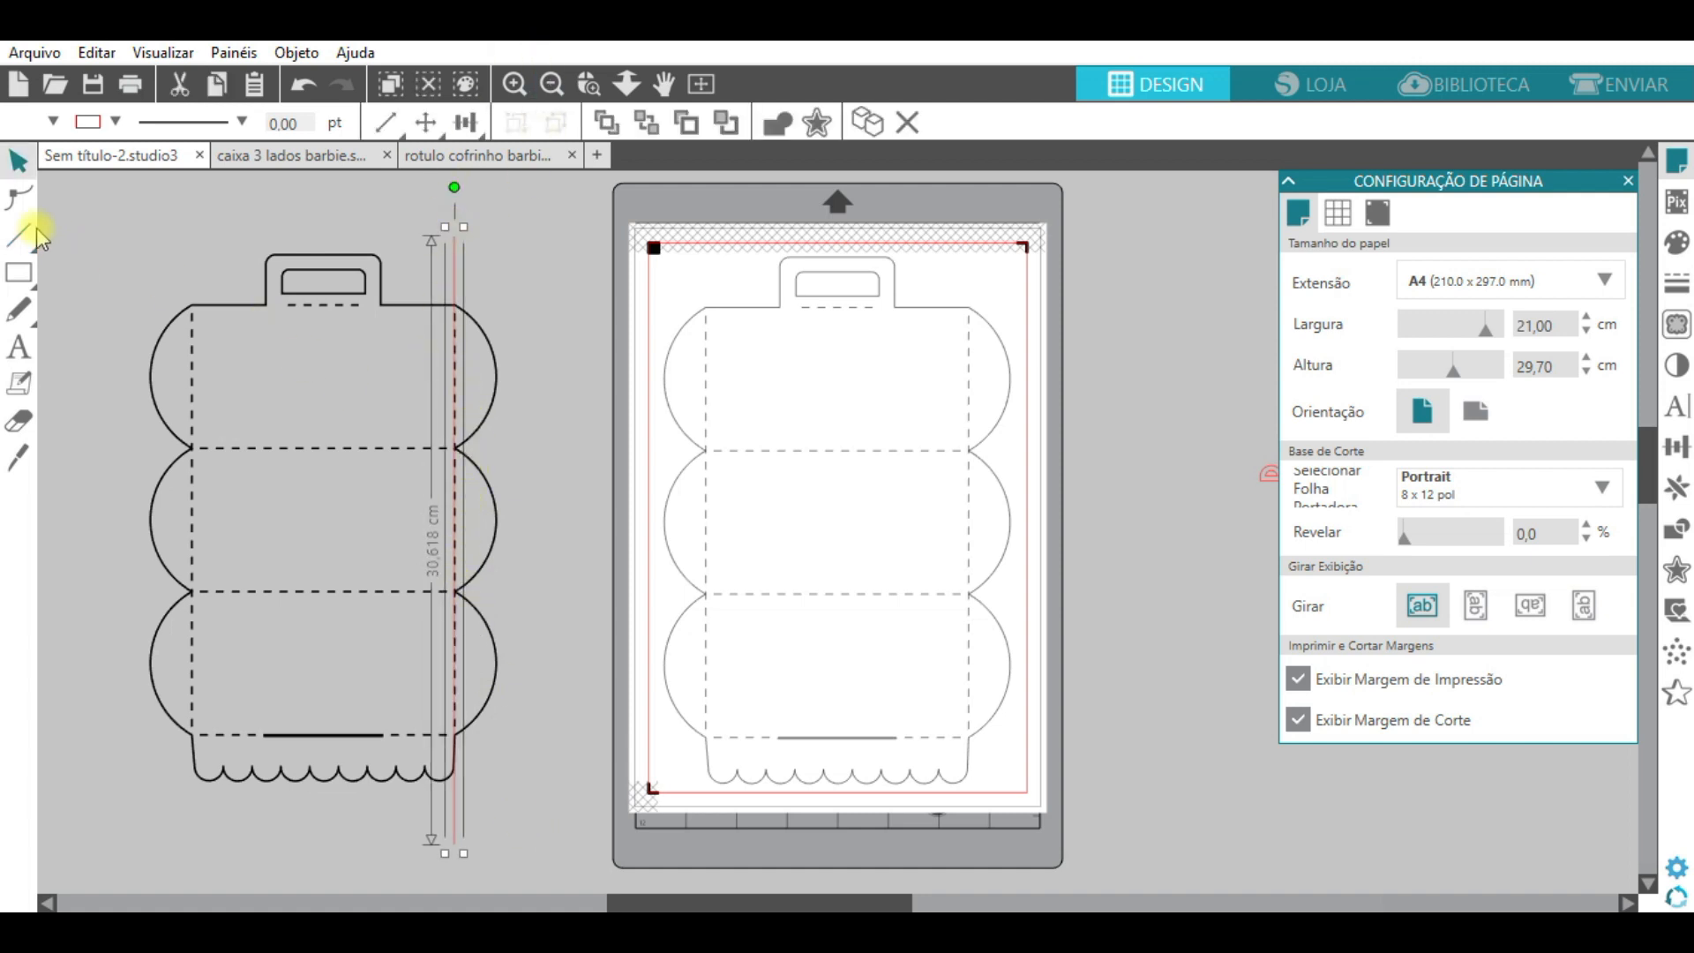
{"action": "left_click", "coordinate": [115, 122]}
{"action": "left_click", "coordinate": [253, 191]}
{"action": "key", "text": "Return"}
Shorten the vertical line to about 23.57 cm, spanning from the upper panel edge to the scalloped edge
{"action": "left_click_drag", "start_coordinate": [463, 228], "coordinate": [472, 291]}
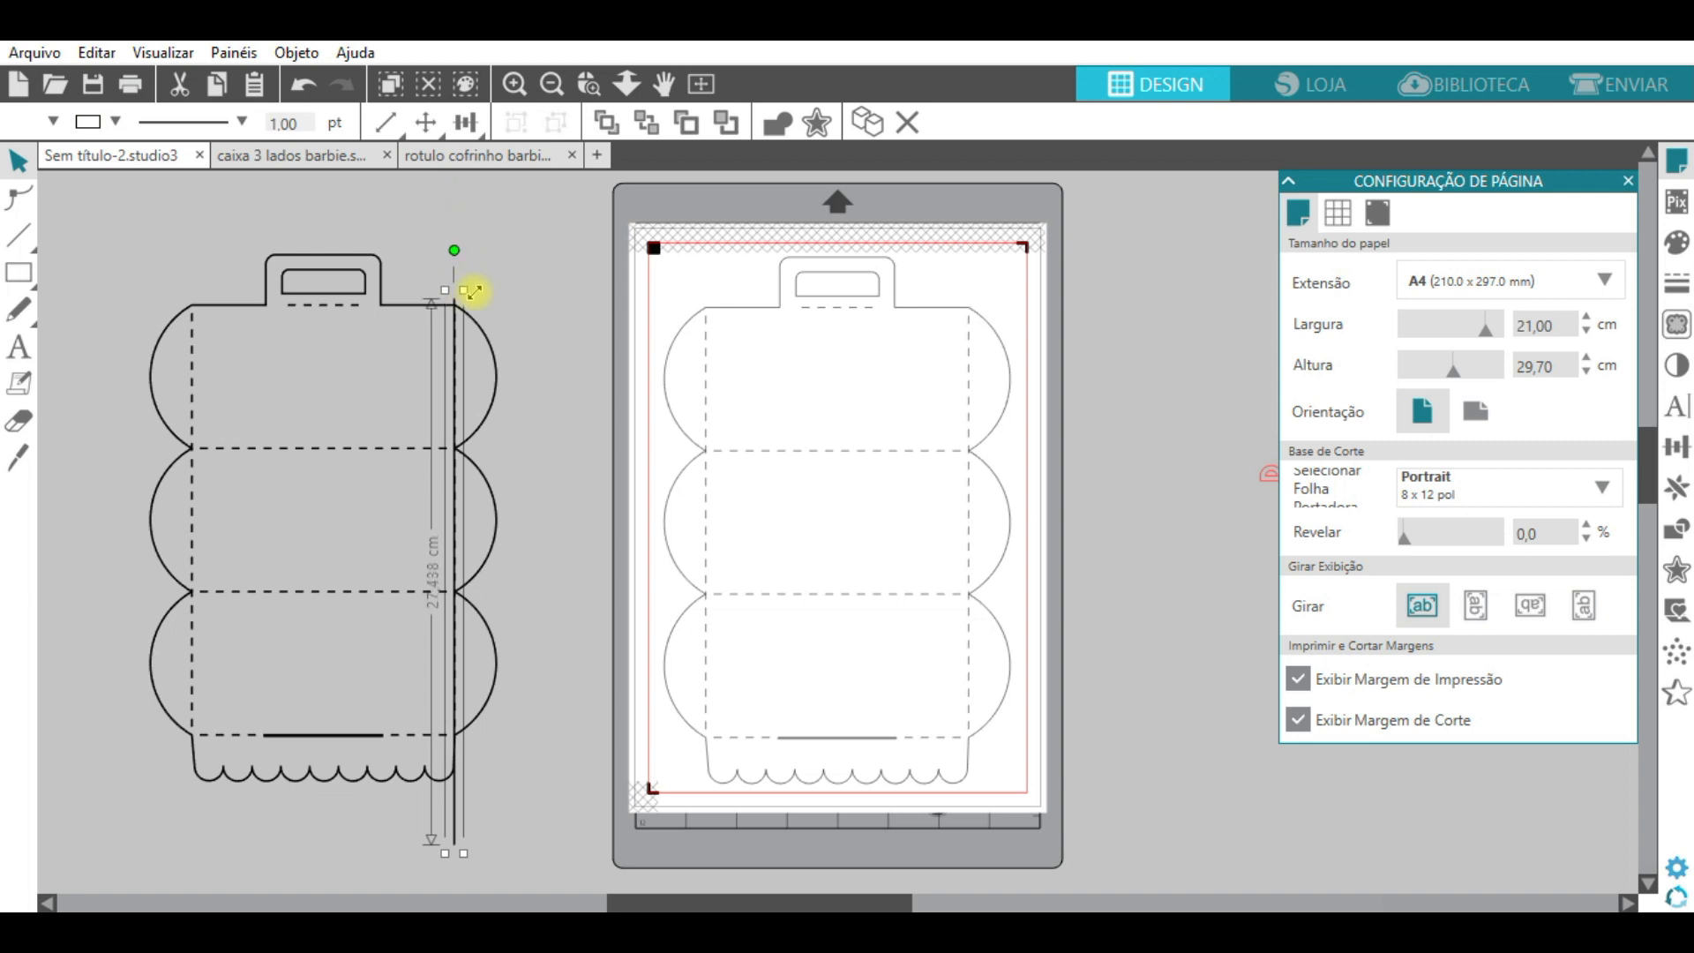
{"action": "left_click_drag", "start_coordinate": [467, 856], "coordinate": [473, 788]}
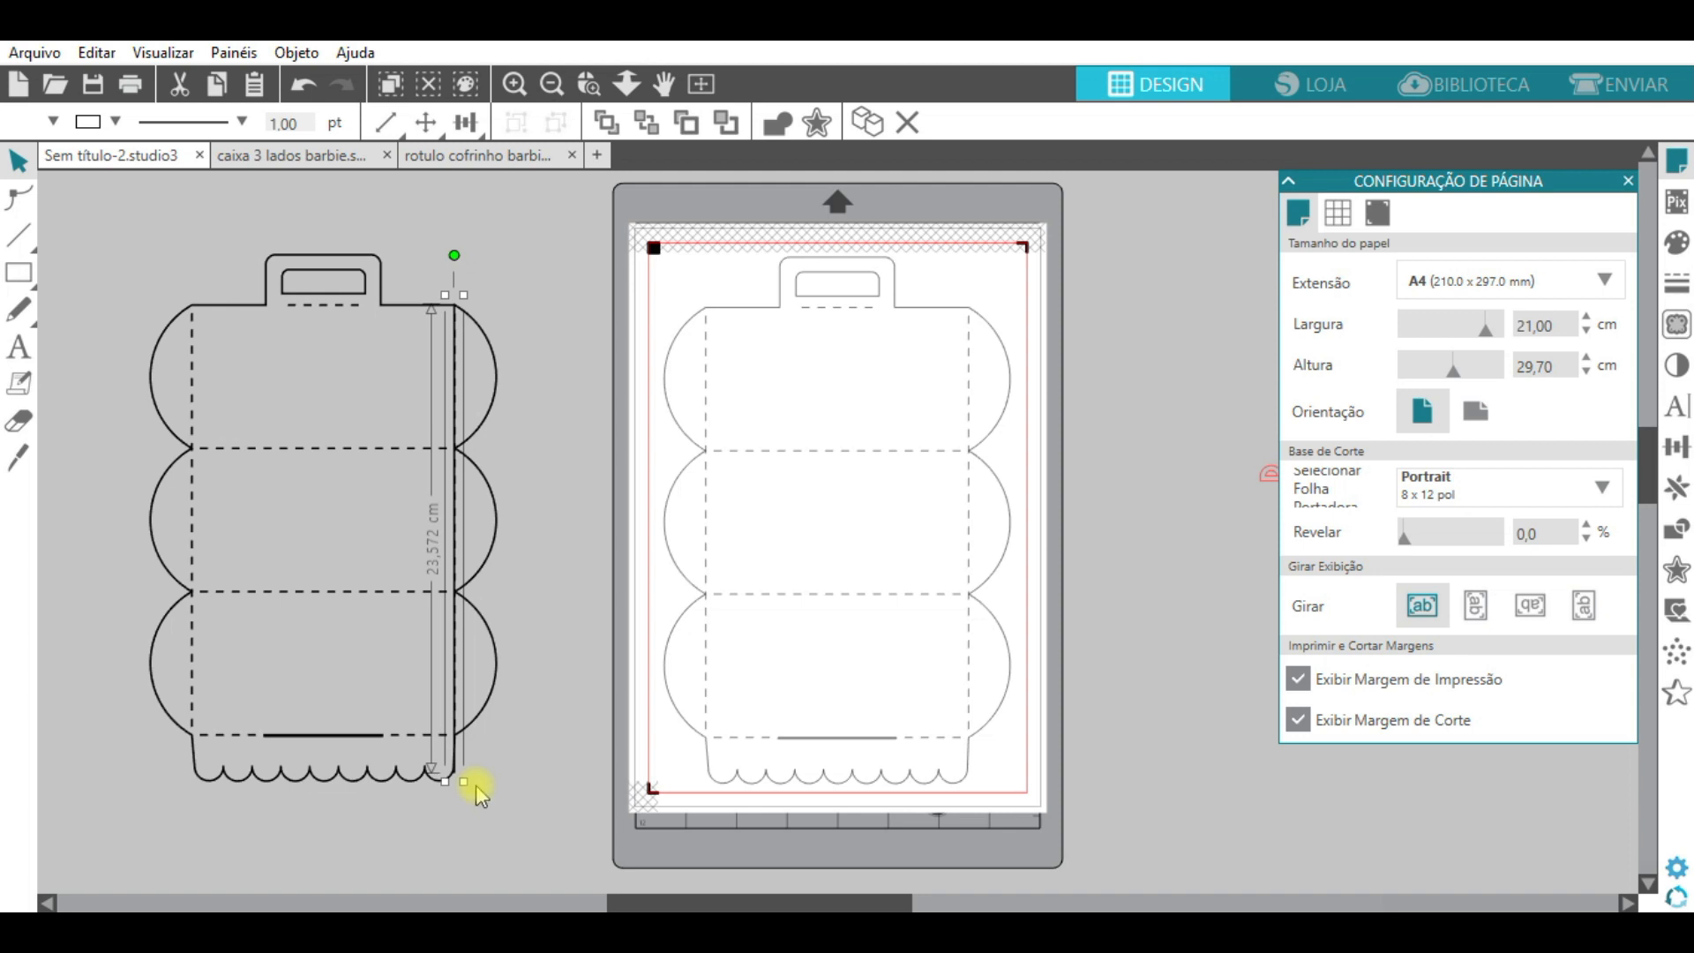
{"action": "left_click", "coordinate": [507, 776]}
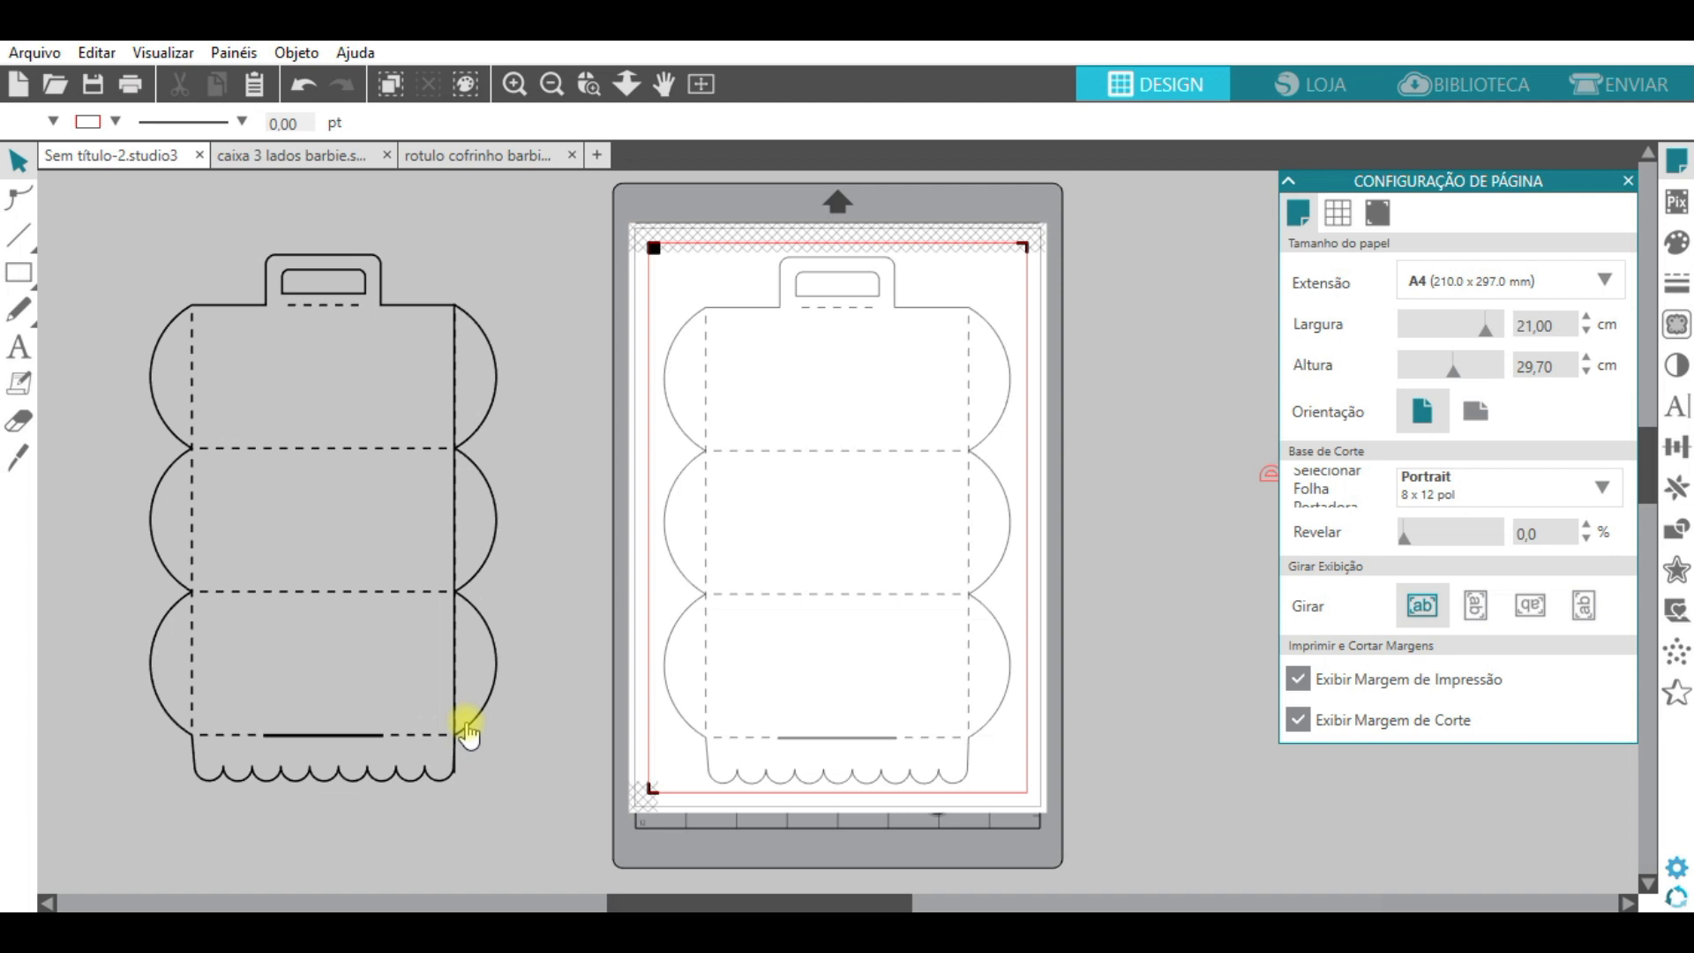
Trace the outer edge of the copy's three right flaps, using a trace threshold of 86.0%
{"action": "left_click", "coordinate": [1676, 324]}
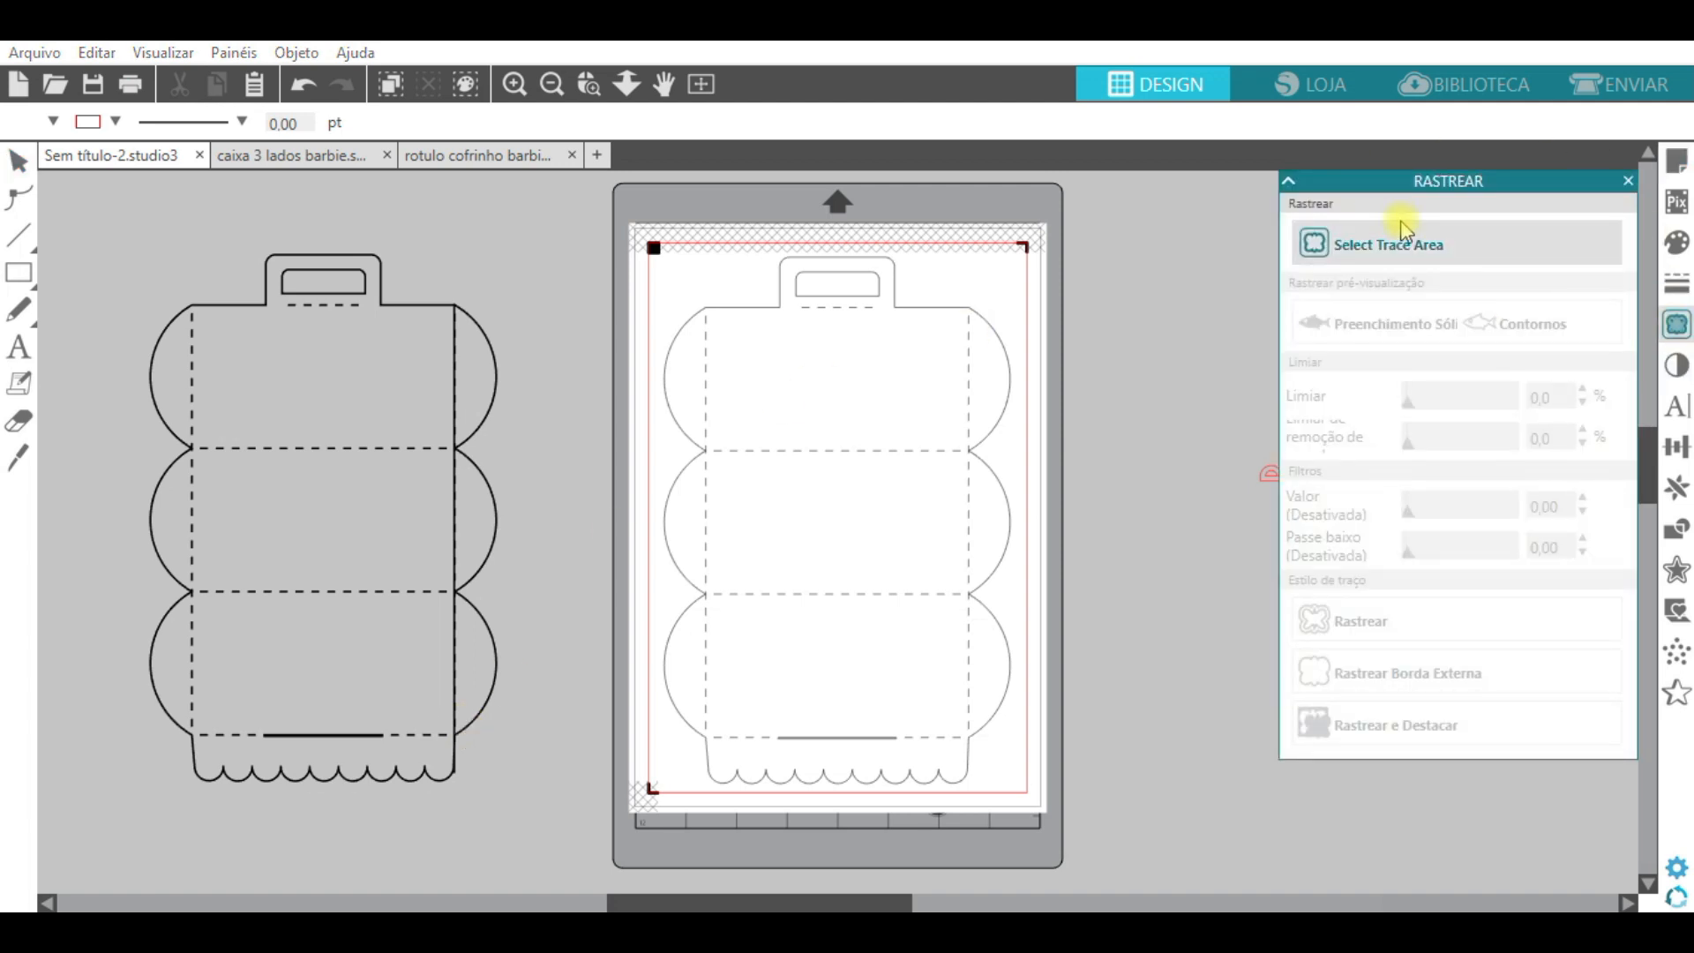
{"action": "left_click", "coordinate": [1381, 231]}
{"action": "mouse_move", "coordinate": [439, 283]}
{"action": "left_mouse_down"}
{"action": "mouse_move", "coordinate": [501, 472]}
{"action": "mouse_move", "coordinate": [553, 778]}
{"action": "mouse_move", "coordinate": [525, 781]}
{"action": "mouse_move", "coordinate": [525, 738]}
{"action": "left_mouse_up"}
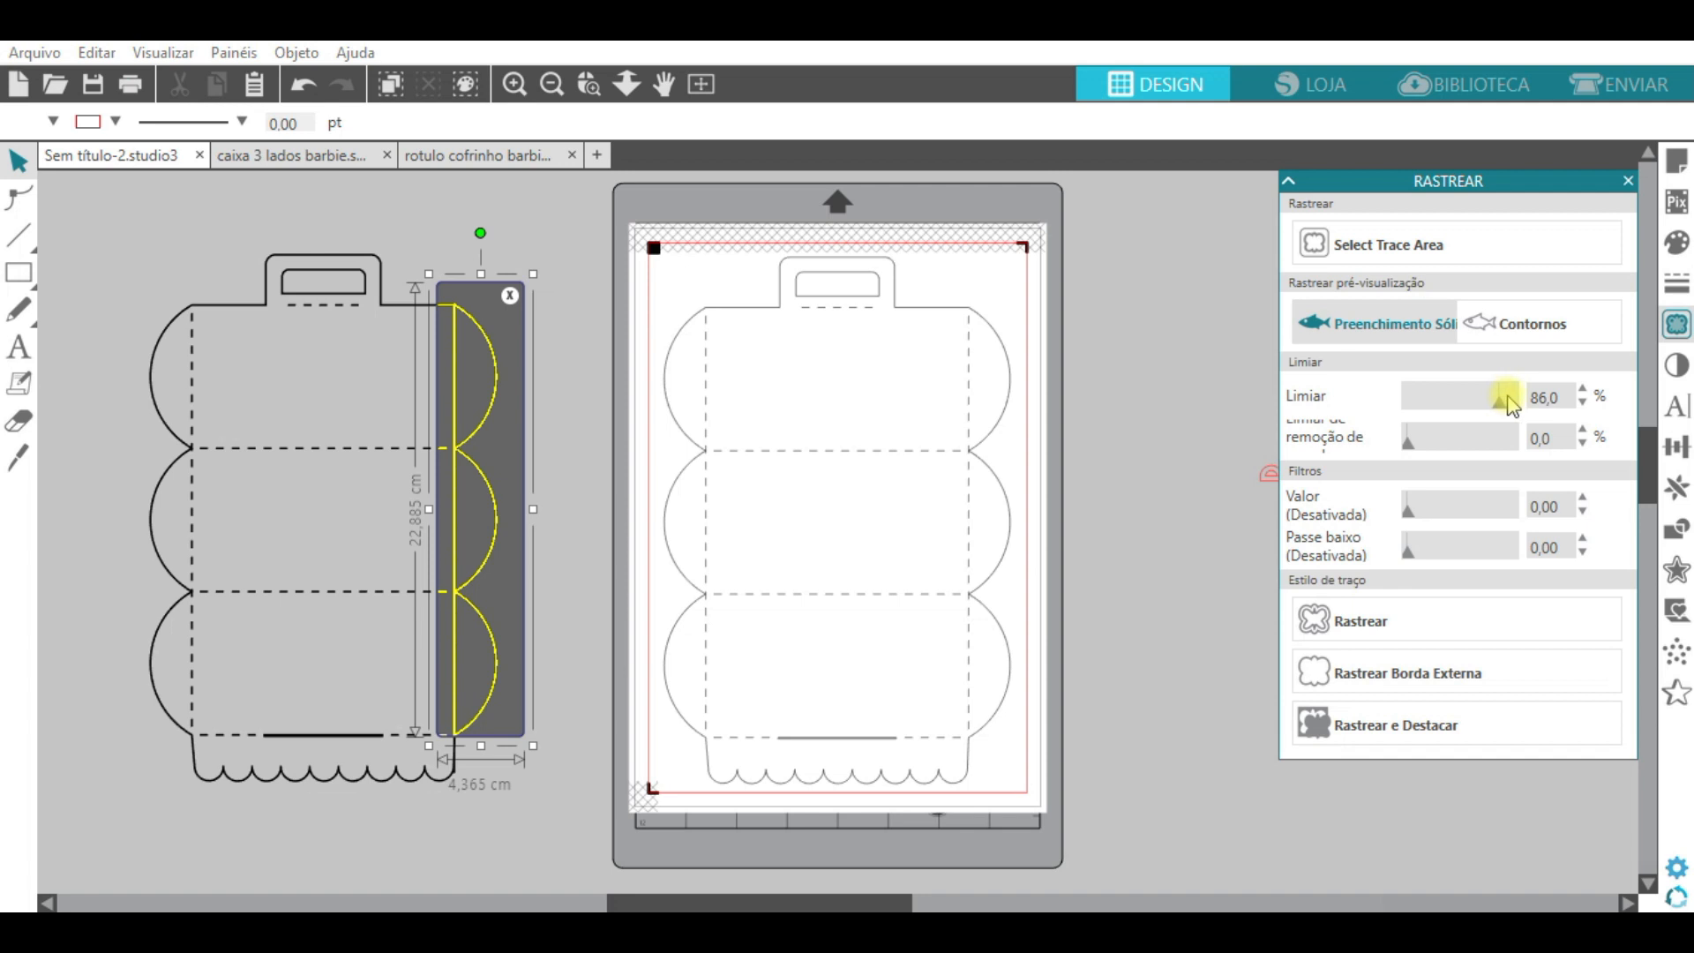
{"action": "left_click", "coordinate": [1474, 687]}
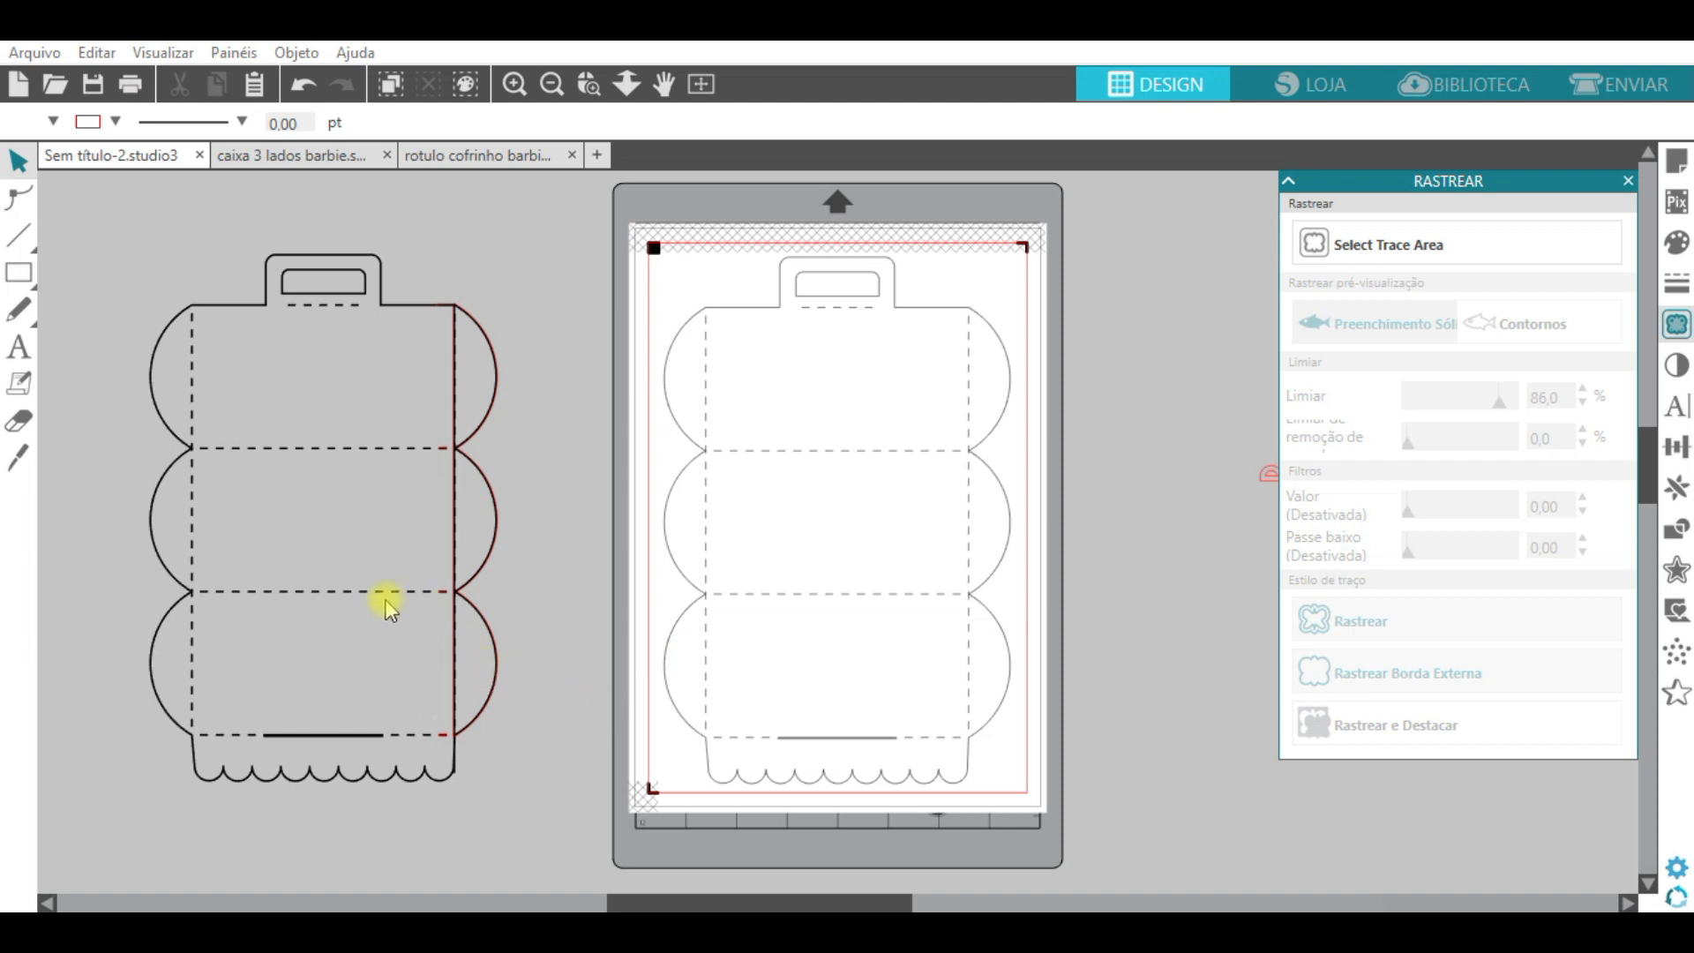
Separate the traced flap outline from the template copy, delete the copy with its vertical line, and reposition the outline beside the page
{"action": "mouse_move", "coordinate": [336, 586]}
{"action": "left_mouse_down"}
{"action": "mouse_move", "coordinate": [279, 582]}
{"action": "mouse_move", "coordinate": [280, 514]}
{"action": "left_mouse_up"}
{"action": "mouse_move", "coordinate": [454, 513]}
{"action": "left_mouse_down"}
{"action": "mouse_move", "coordinate": [357, 514]}
{"action": "mouse_move", "coordinate": [527, 613]}
{"action": "mouse_move", "coordinate": [526, 597]}
{"action": "mouse_move", "coordinate": [231, 519]}
{"action": "left_mouse_up"}
{"action": "left_click", "coordinate": [476, 525]}
{"action": "key", "text": "Delete"}
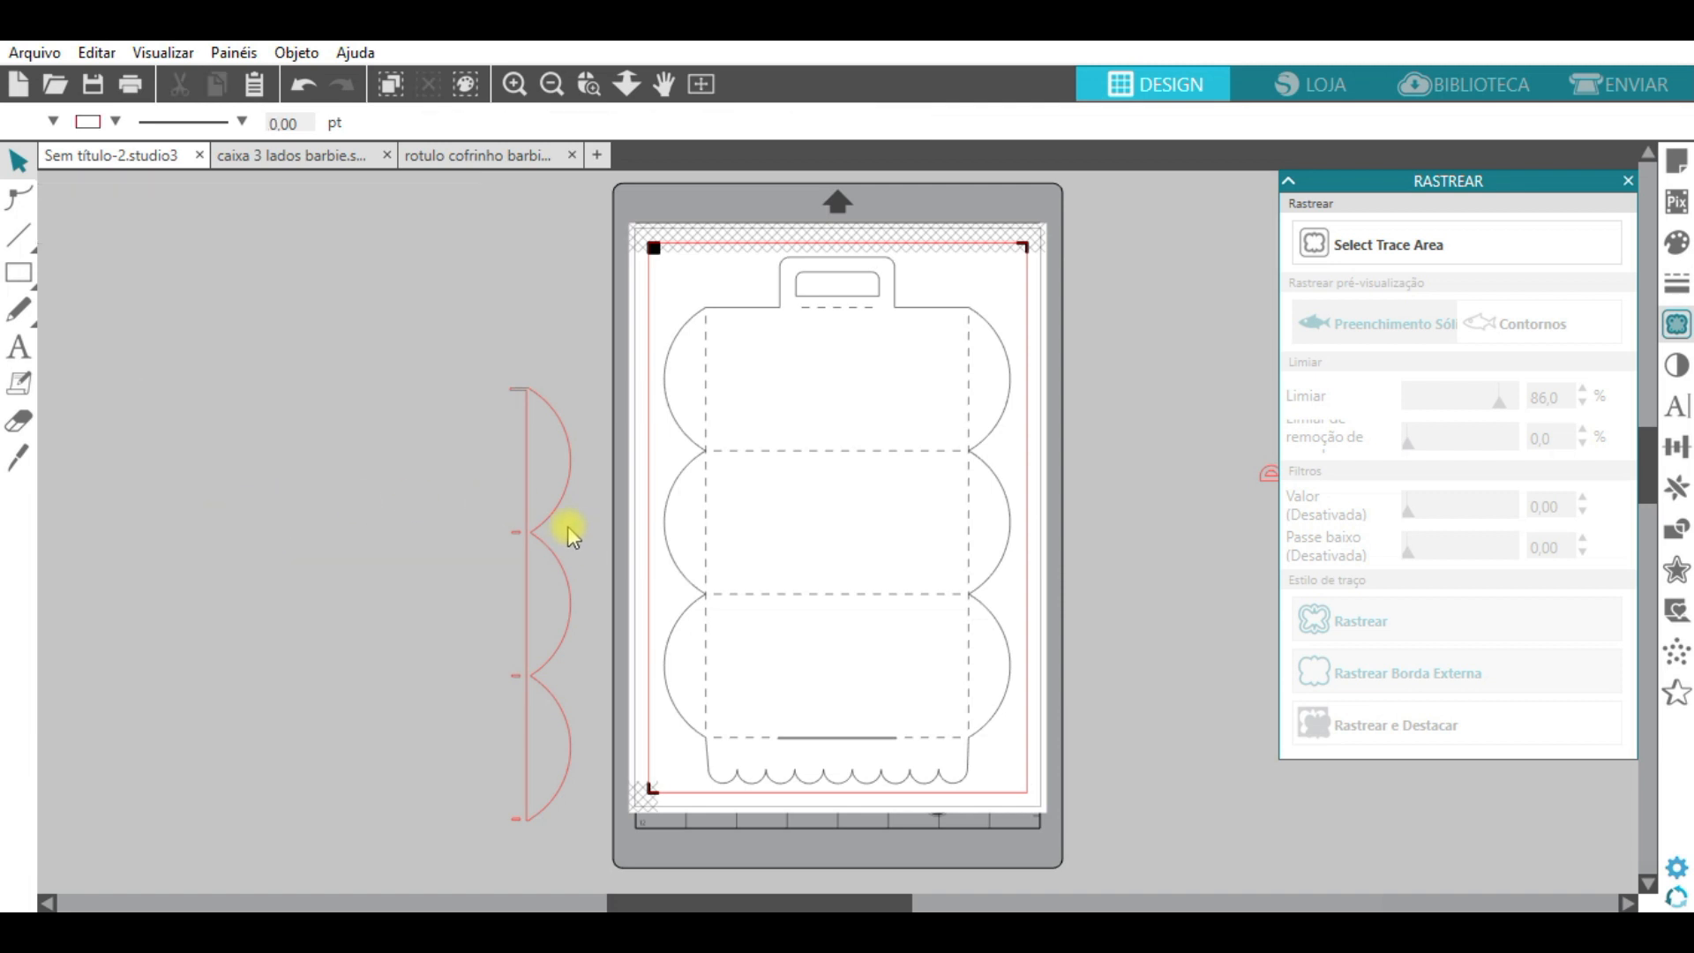
{"action": "mouse_move", "coordinate": [500, 522]}
{"action": "left_mouse_down"}
{"action": "mouse_move", "coordinate": [442, 468]}
{"action": "mouse_move", "coordinate": [462, 438]}
{"action": "left_mouse_up"}
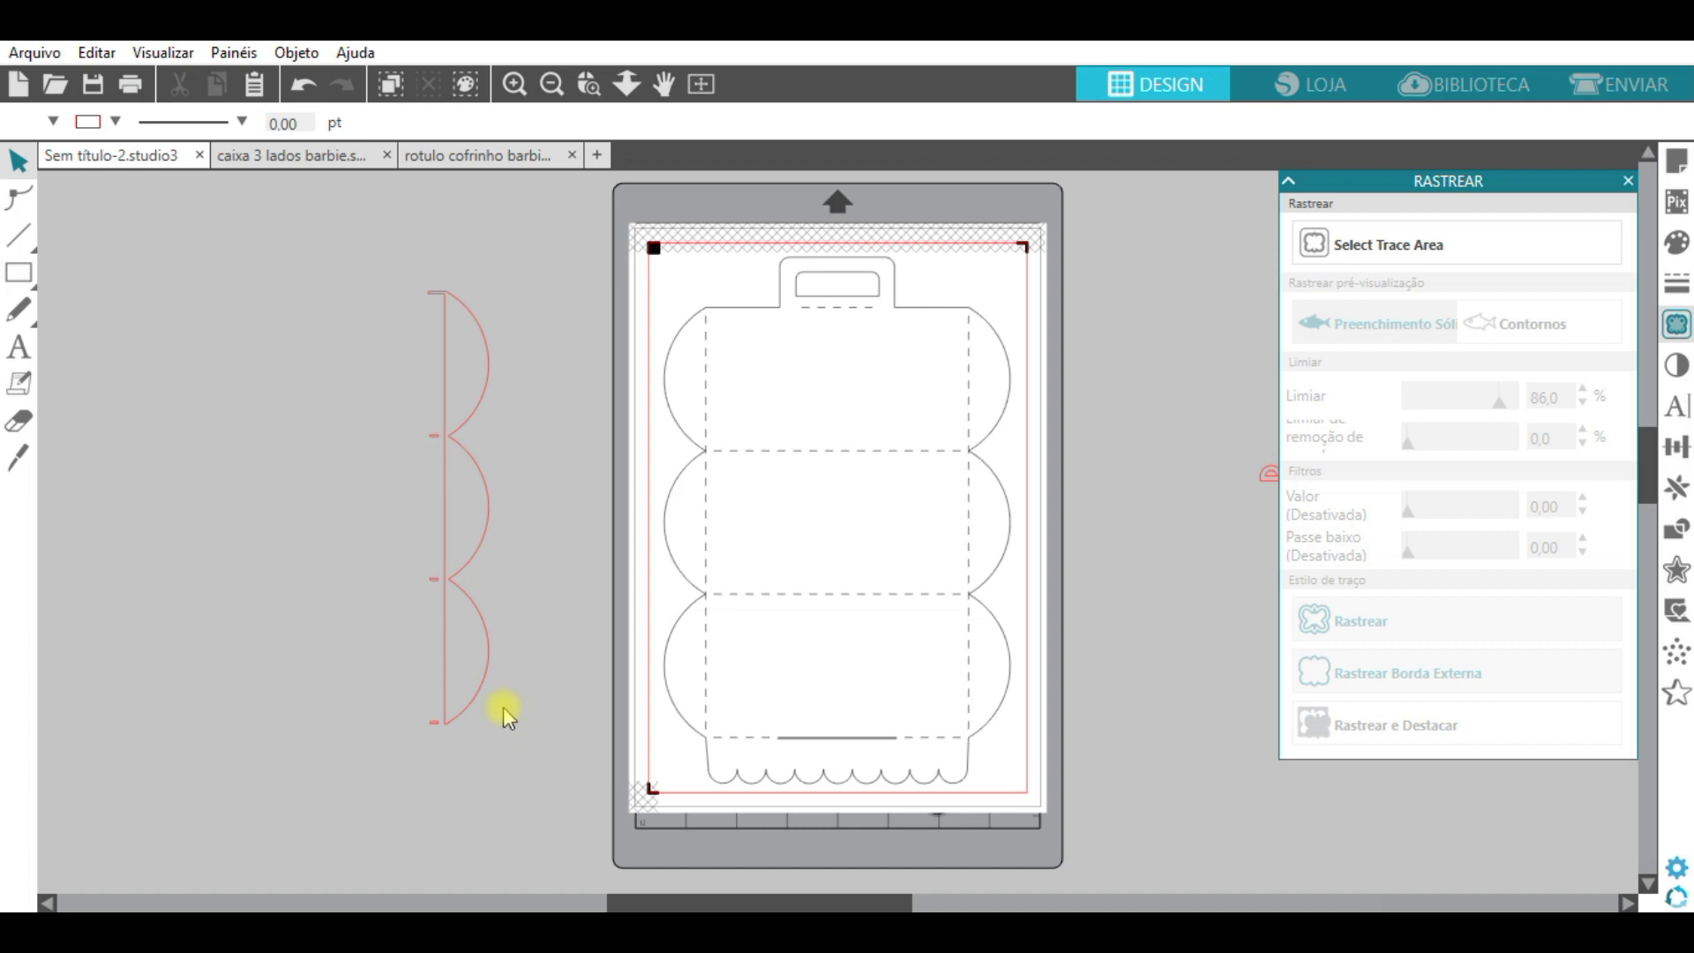
Erase the leftover fold-line marks beside the traced flap outline's straight edge, using a solid square eraser of size 2.20 cm
{"action": "left_click", "coordinate": [589, 84]}
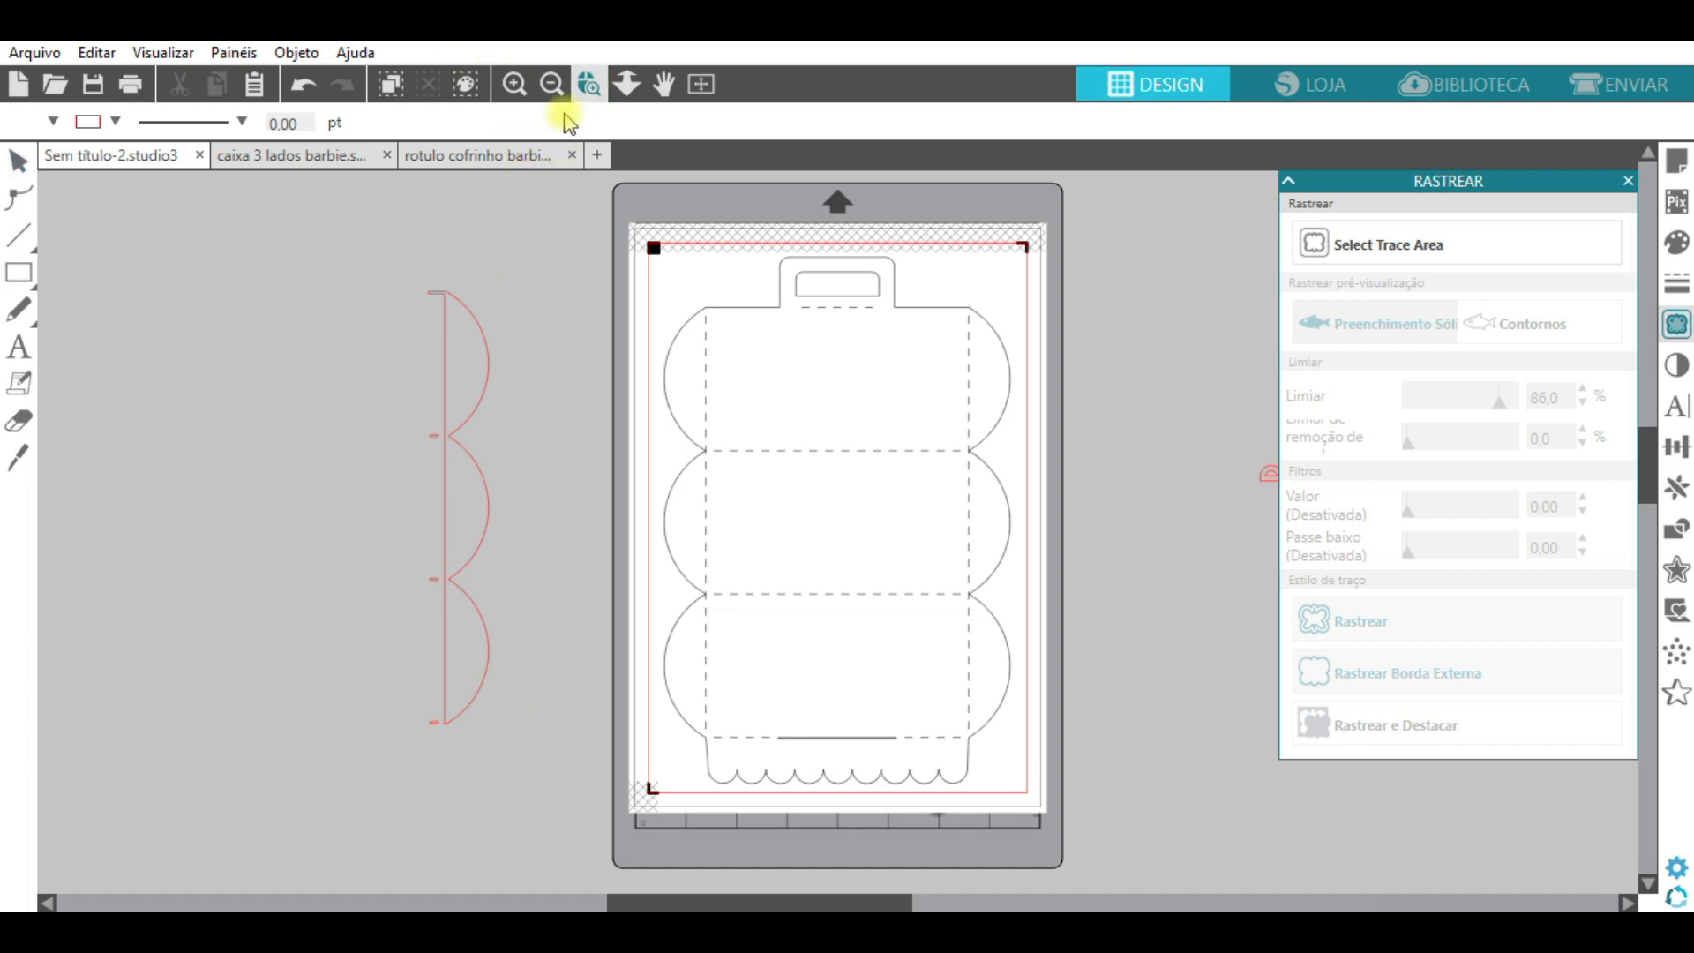
{"action": "left_click", "coordinate": [552, 533]}
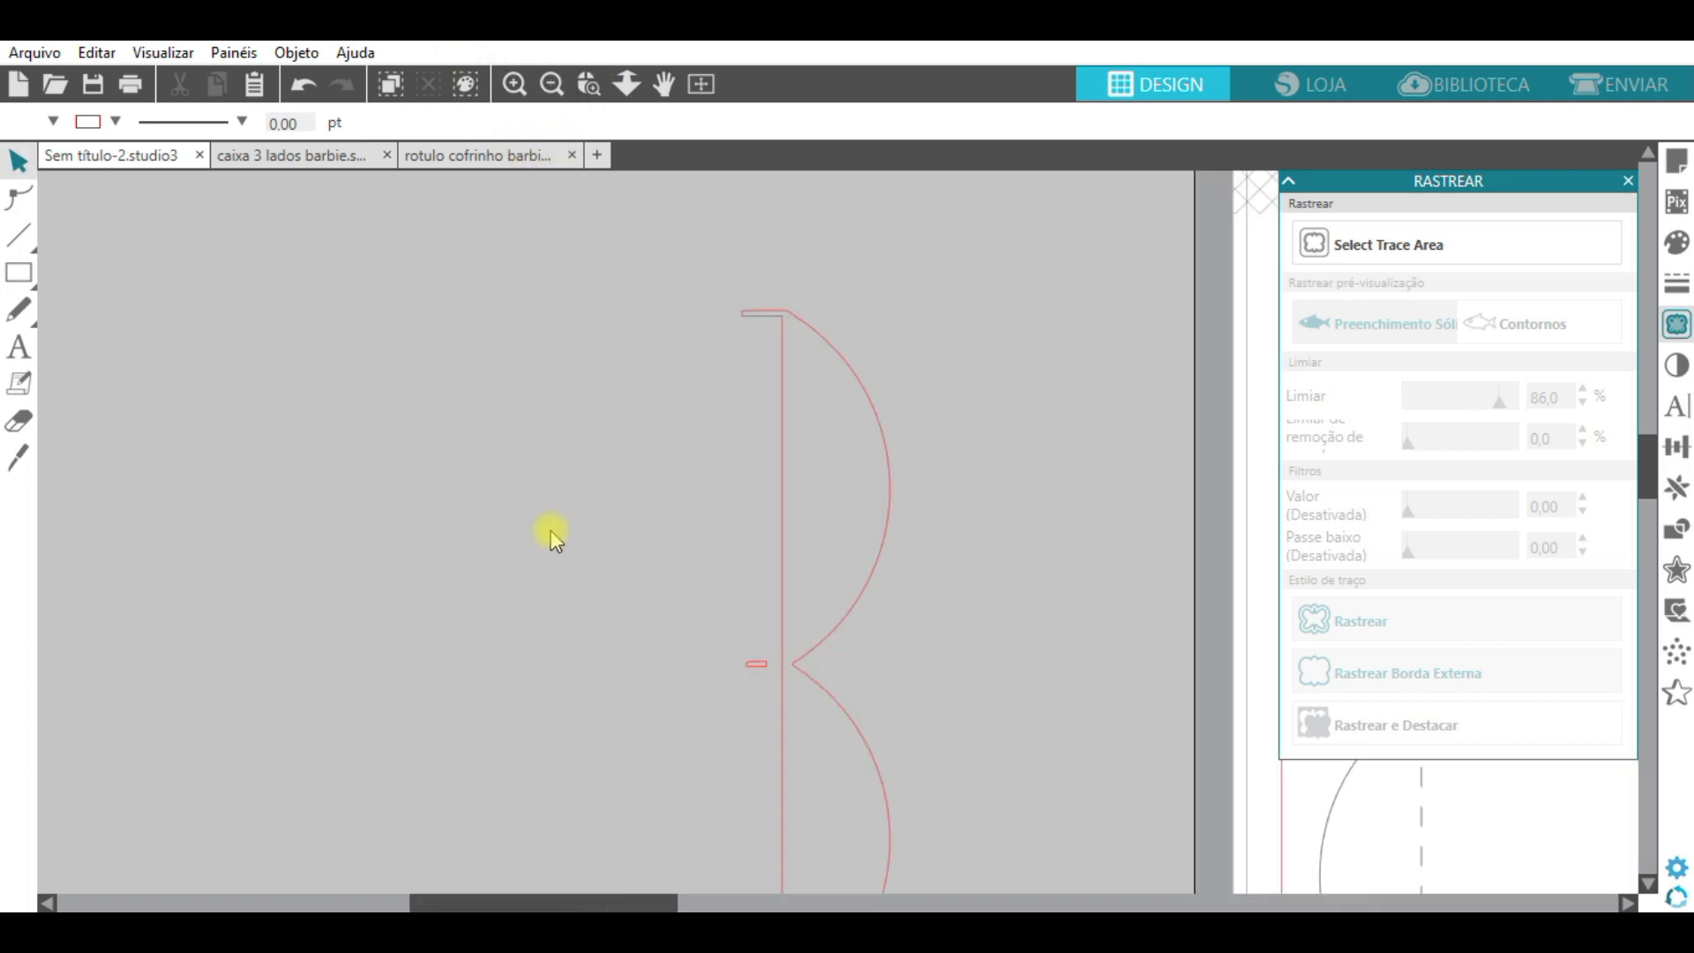
{"action": "left_click", "coordinate": [18, 421]}
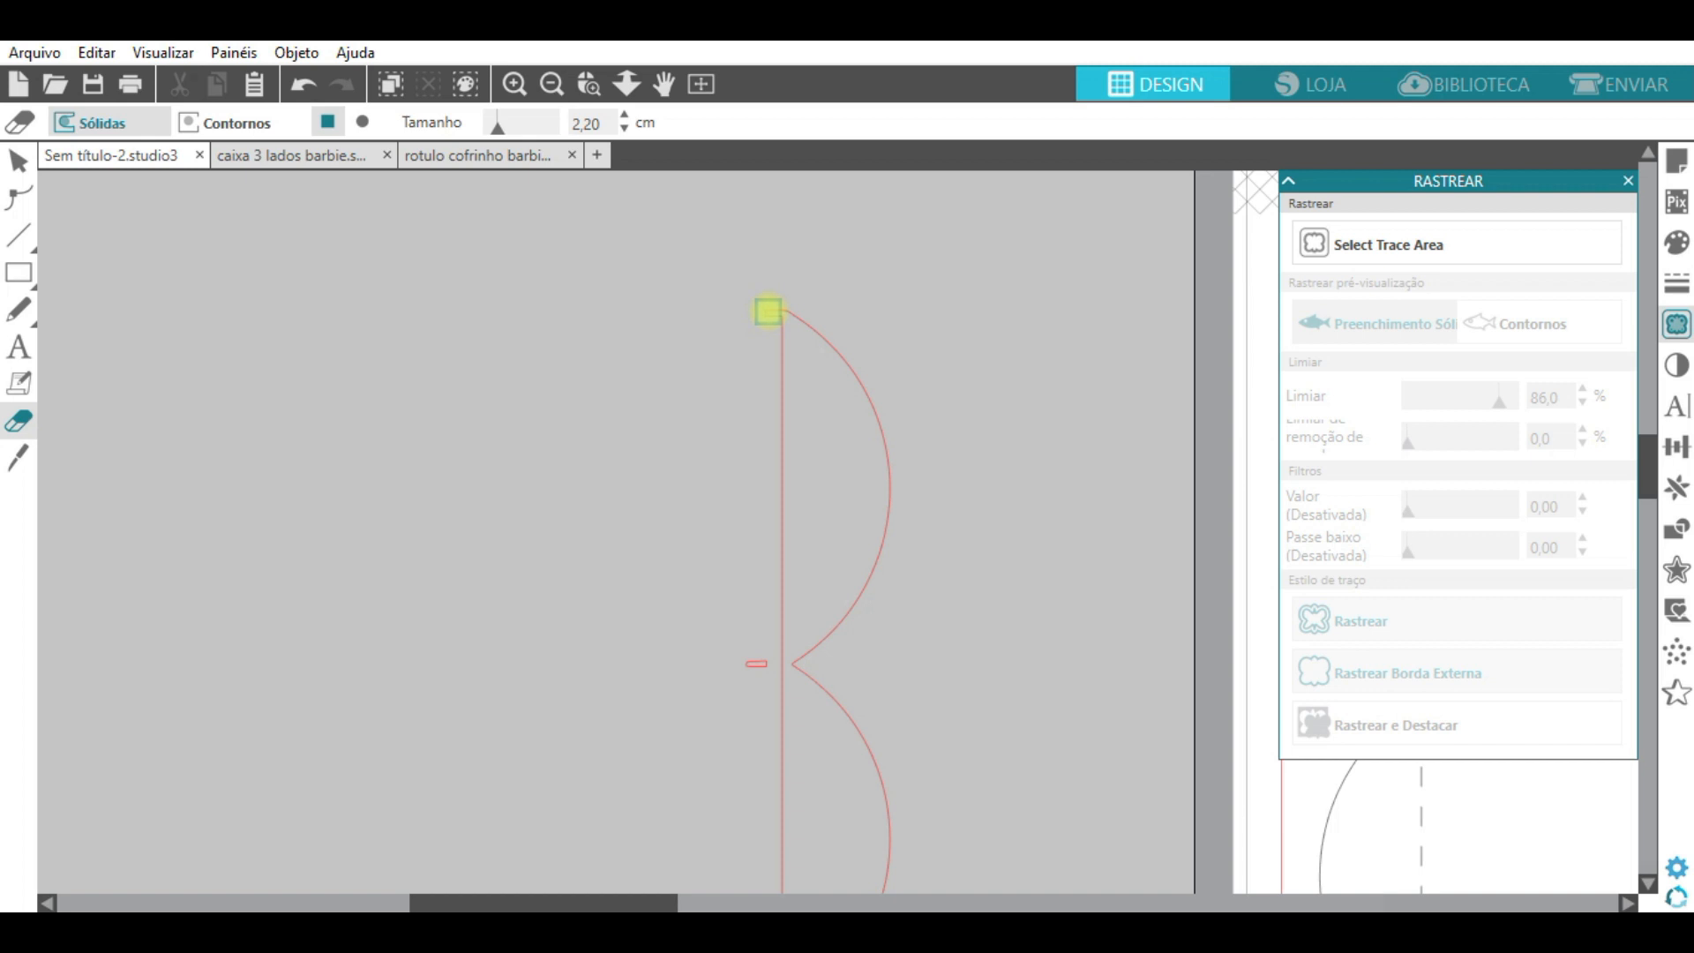
{"action": "left_click_drag", "start_coordinate": [745, 589], "coordinate": [757, 661]}
{"action": "scroll", "coordinate": [720, 628], "scroll_direction": "down", "scroll_amount": 5}
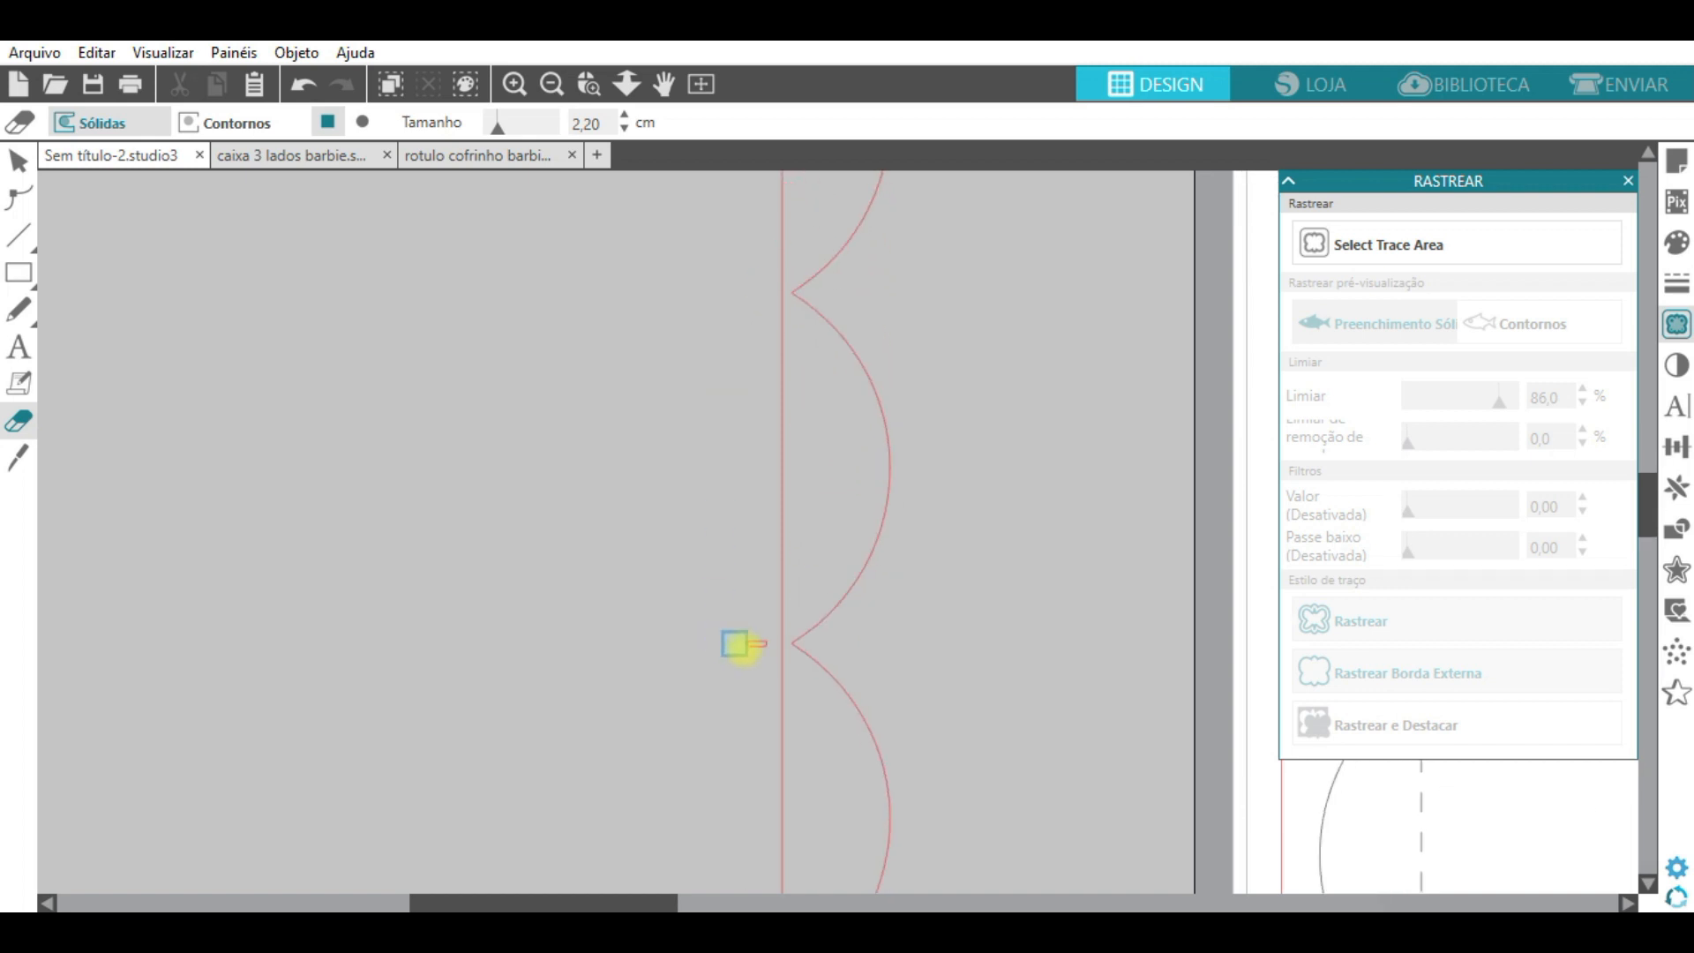
{"action": "scroll", "coordinate": [691, 619], "scroll_direction": "down", "scroll_amount": 4}
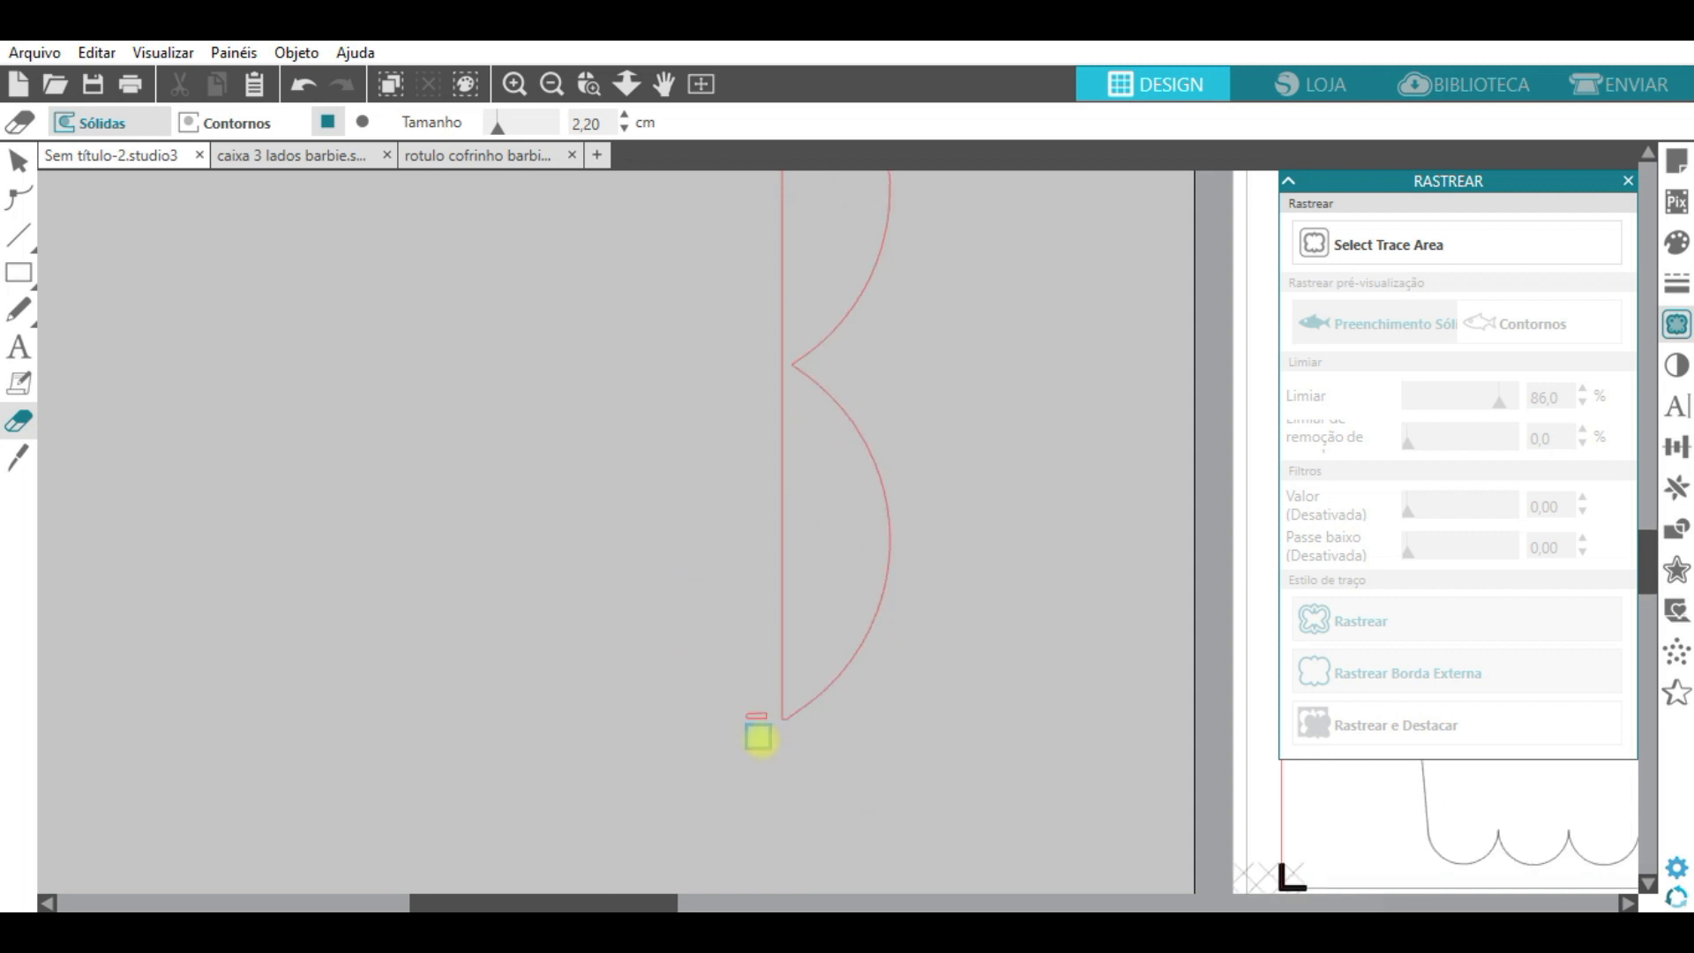
{"action": "left_click", "coordinate": [552, 84]}
{"action": "left_click", "coordinate": [552, 84]}
{"action": "left_click", "coordinate": [553, 84]}
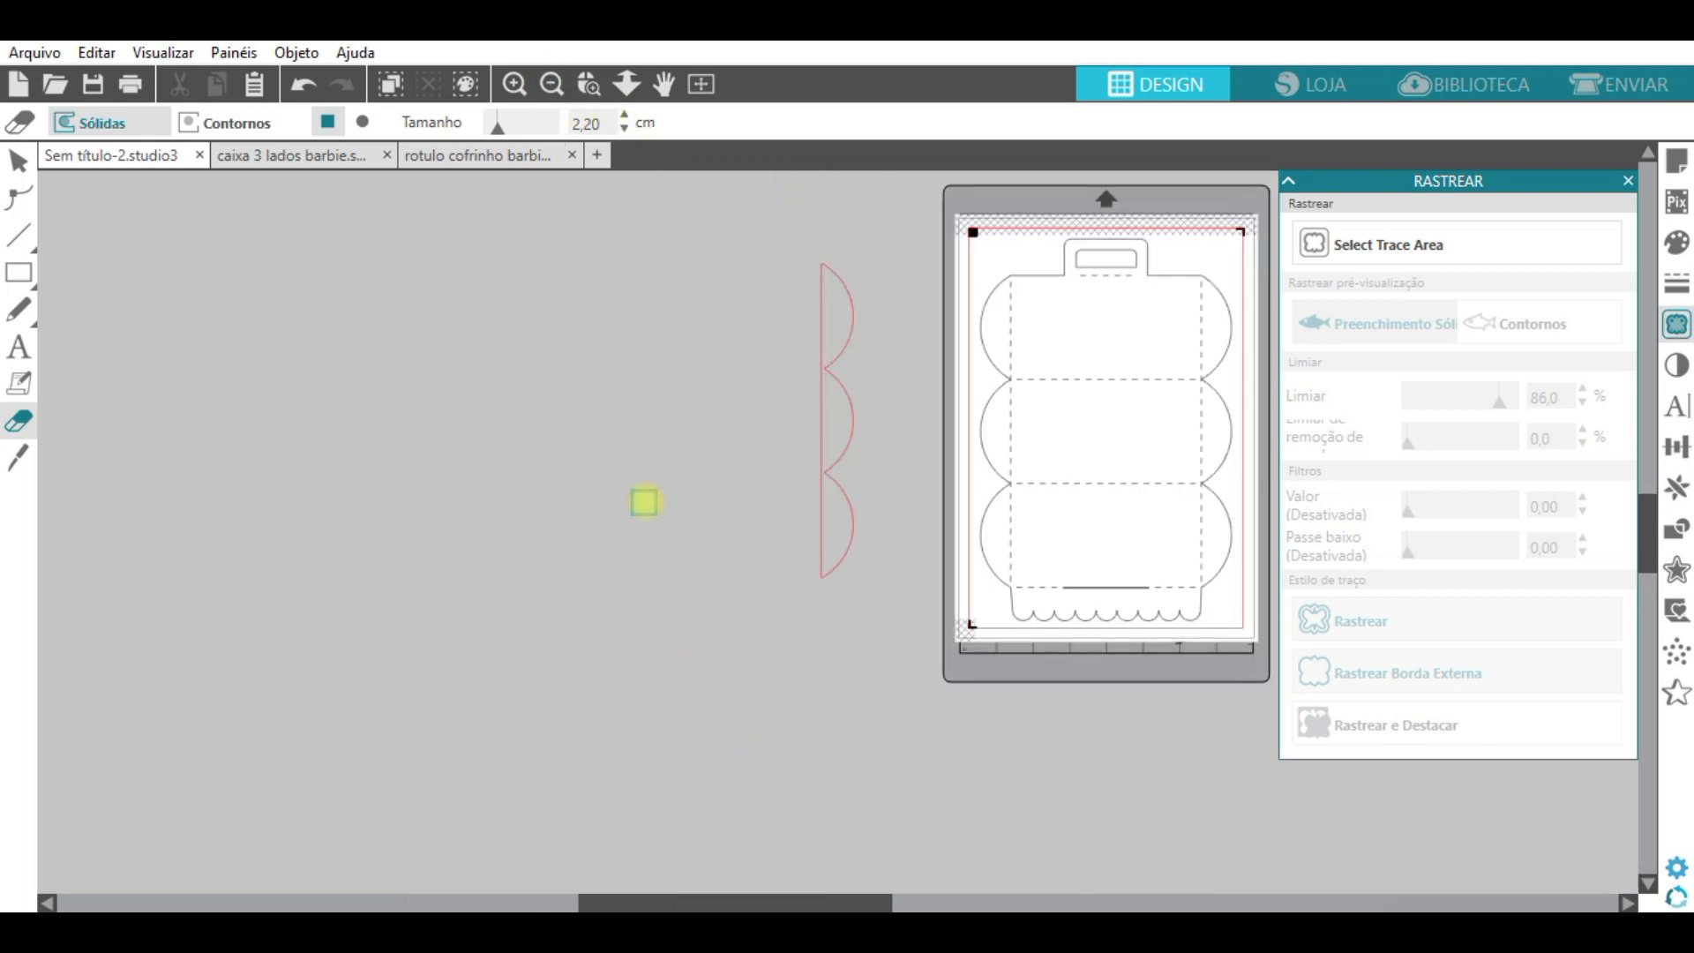
Duplicate the cleaned flap outline, place the copy beside the original, and flip the copy horizontally
{"action": "left_click", "coordinate": [17, 160]}
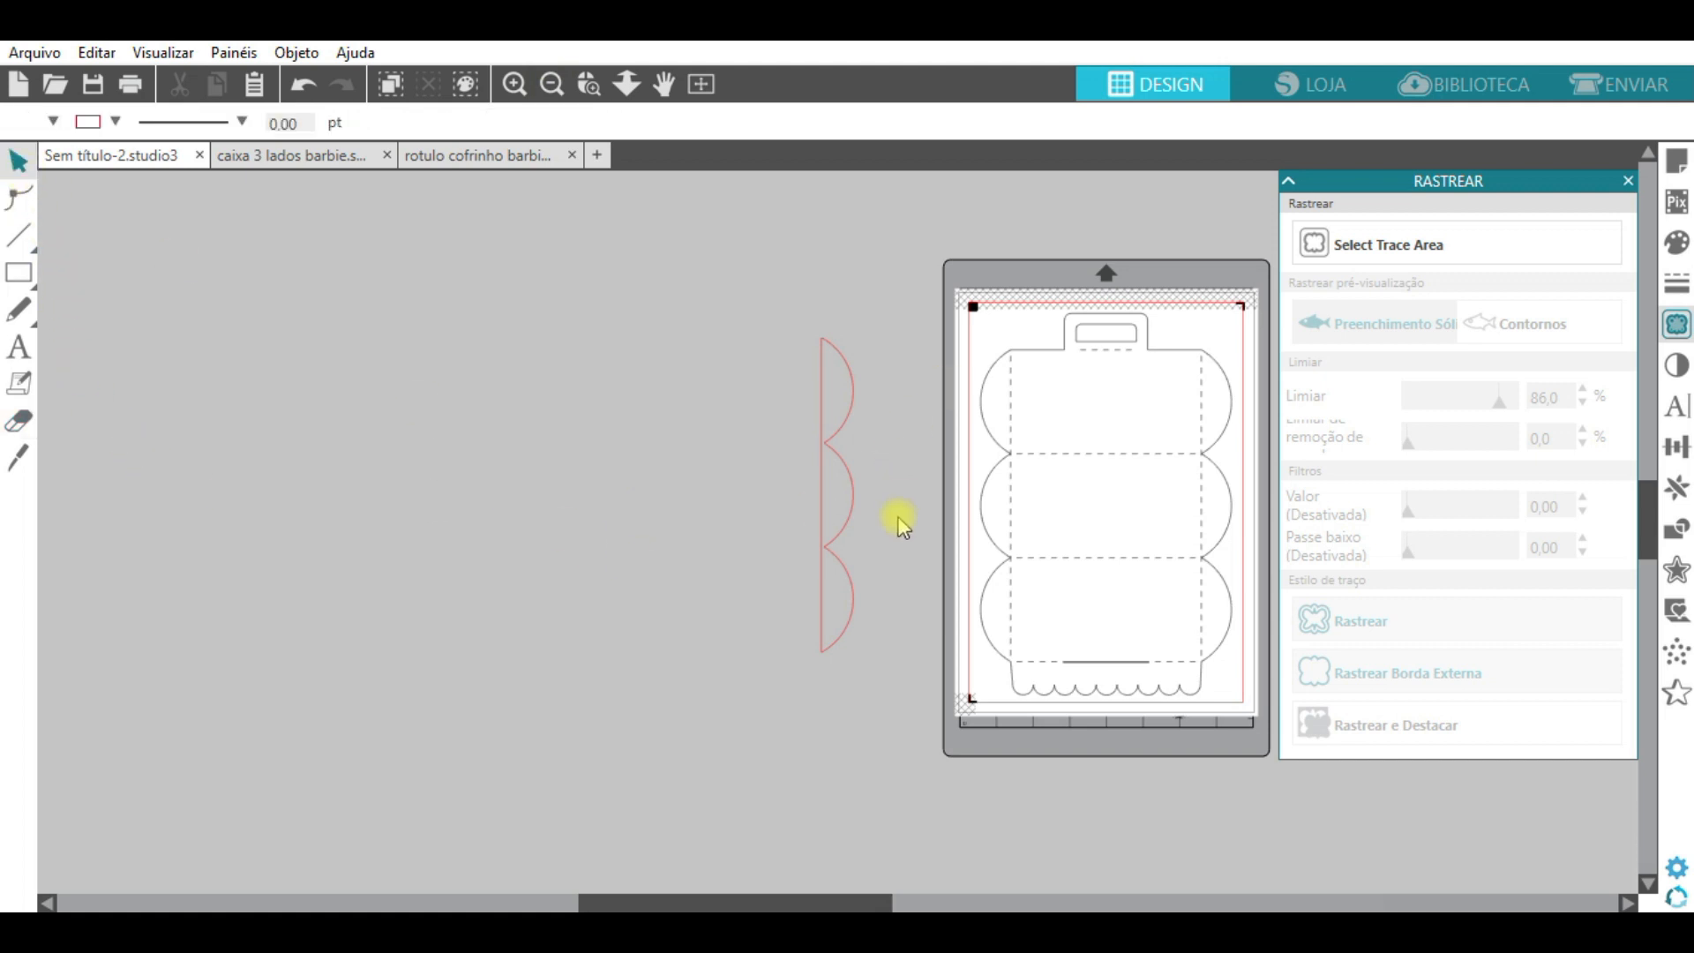
{"action": "left_click", "coordinate": [852, 499]}
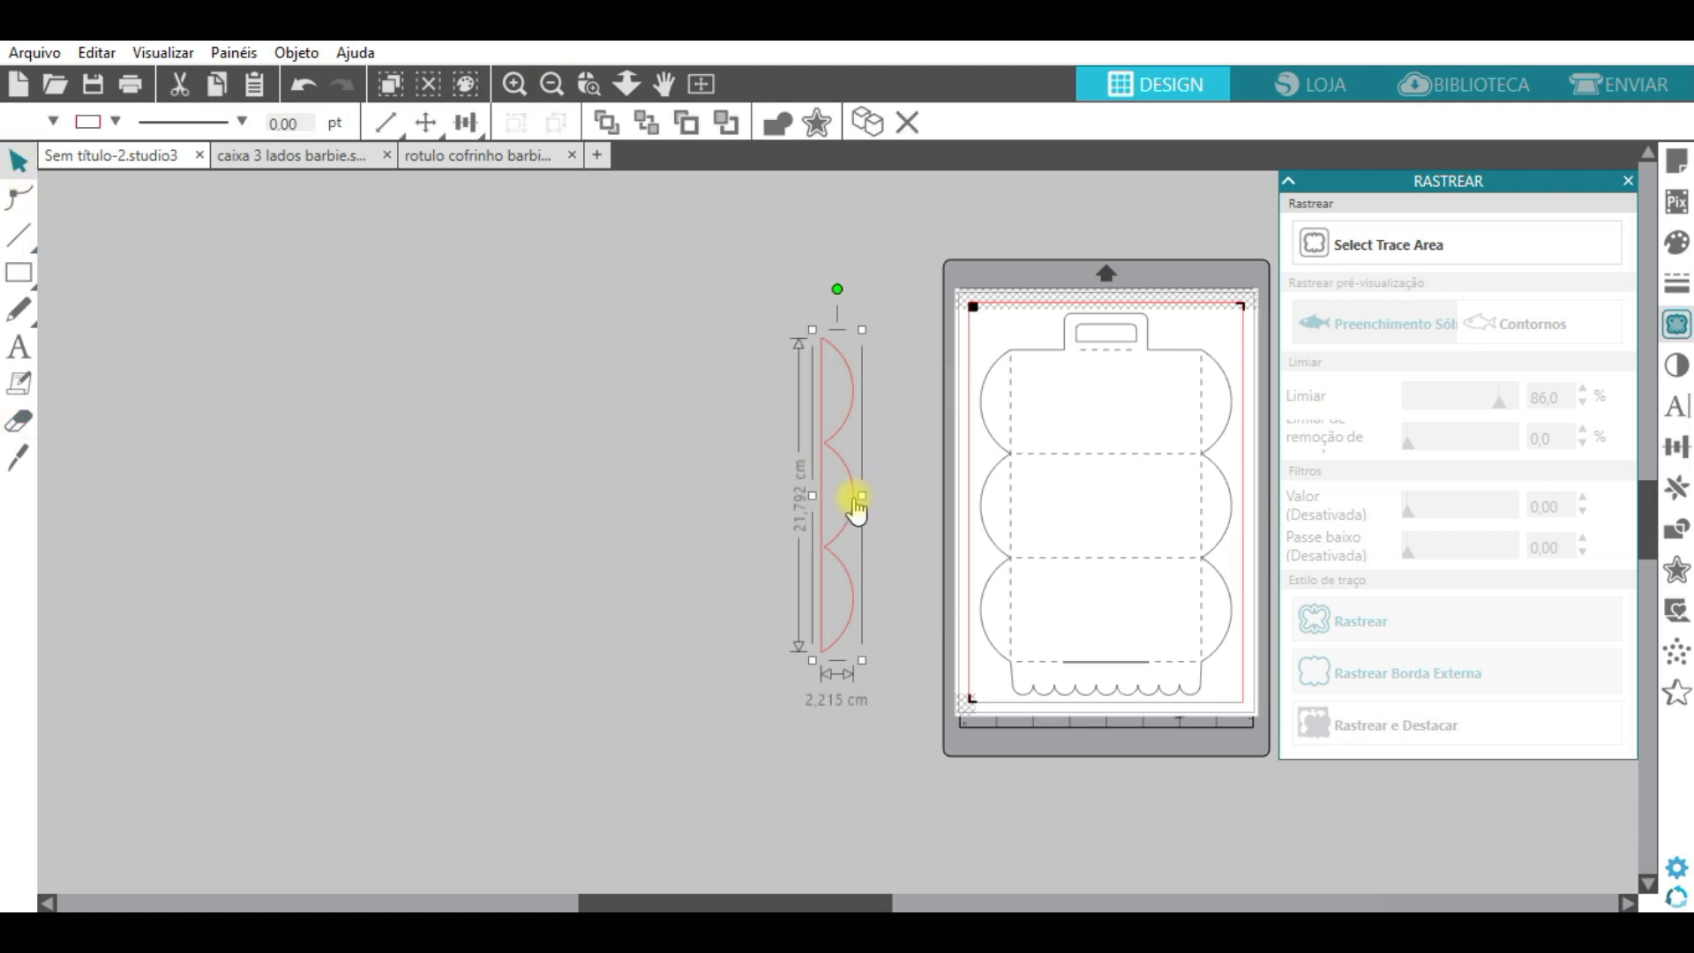
{"action": "key", "text": "ctrl+d"}
{"action": "left_click_drag", "start_coordinate": [899, 530], "coordinate": [776, 472]}
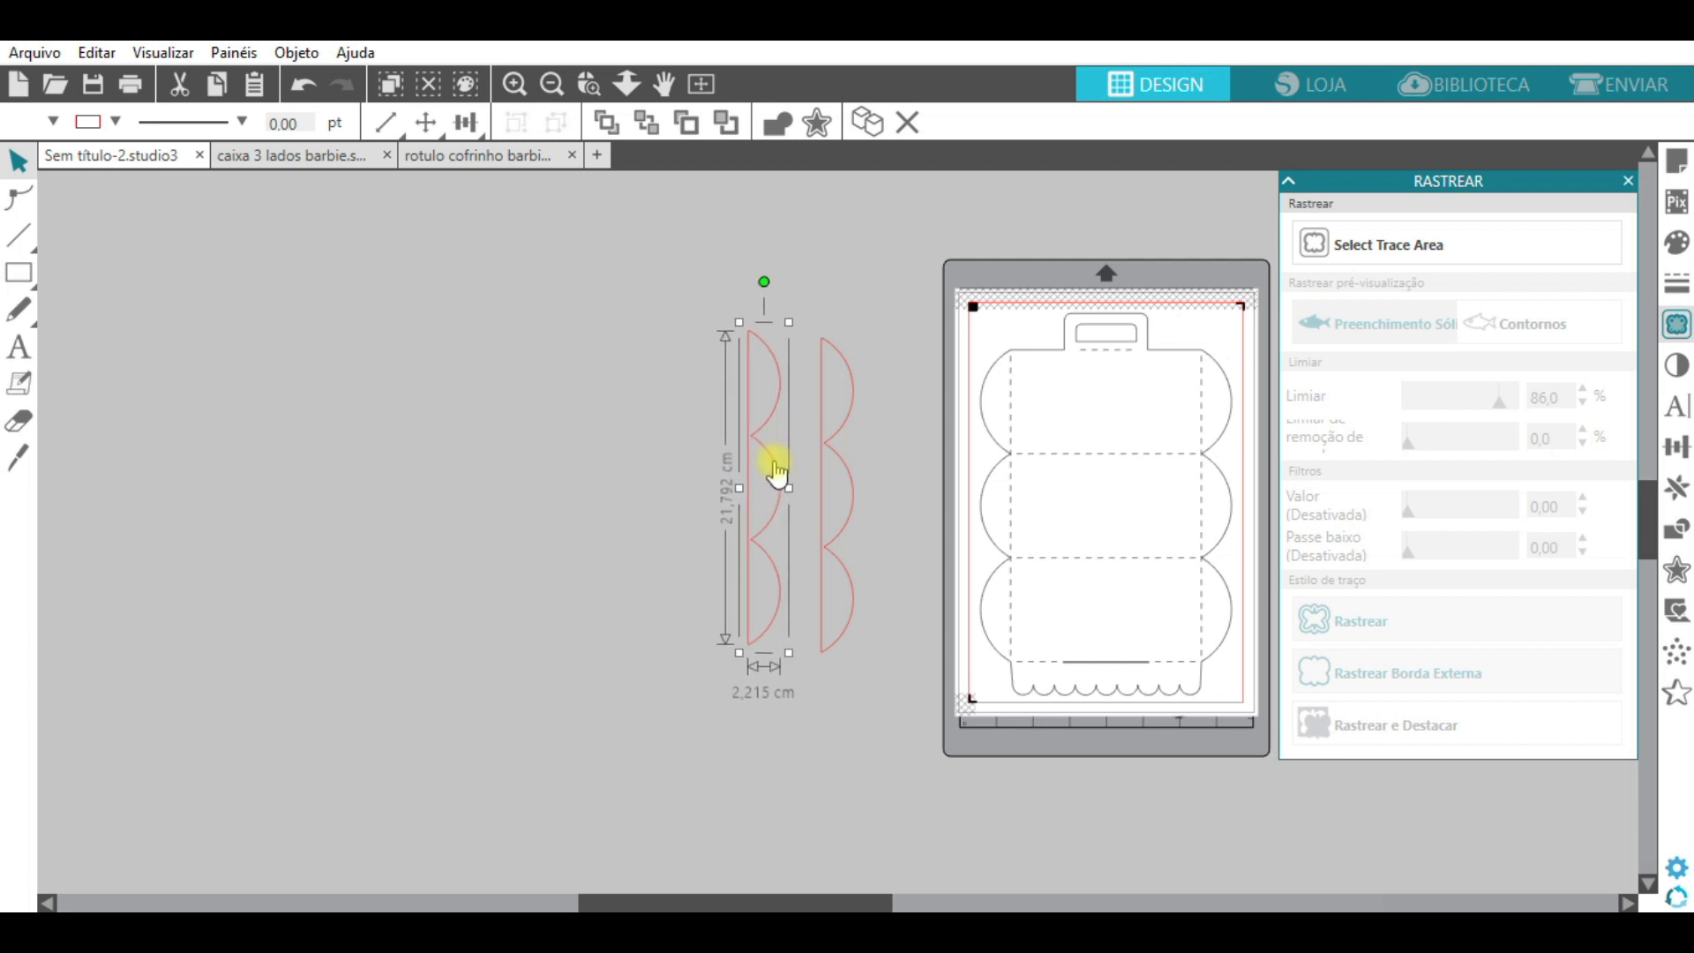
{"action": "right_click", "coordinate": [776, 473]}
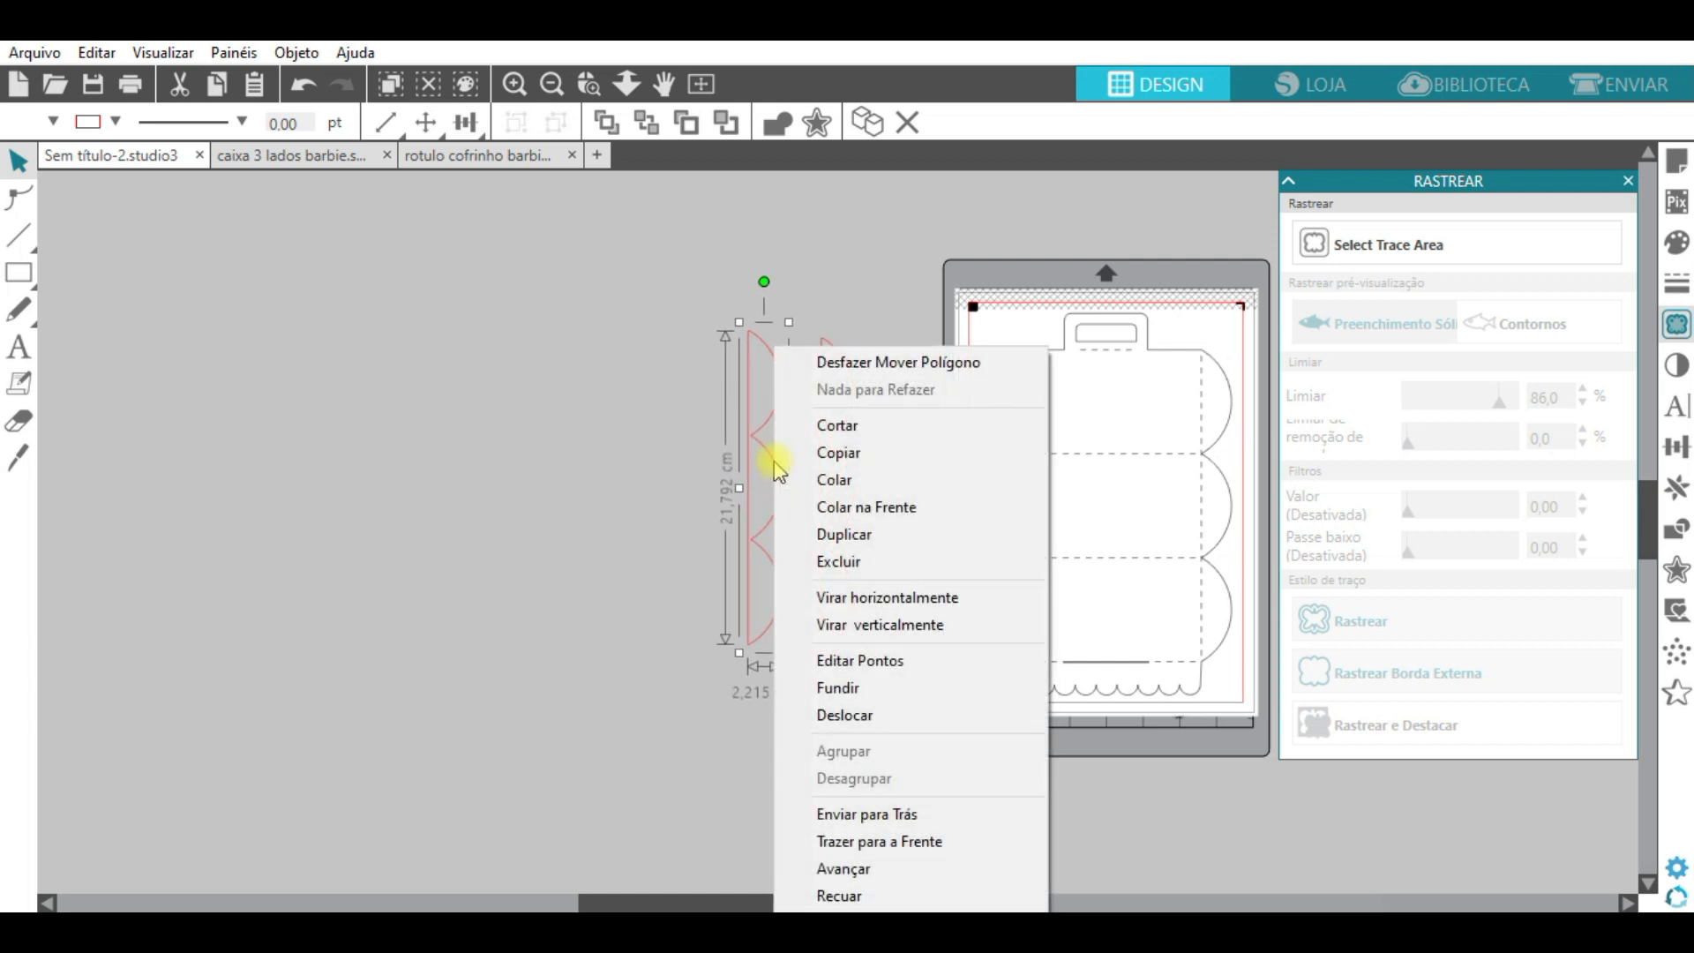
{"action": "left_click", "coordinate": [891, 597]}
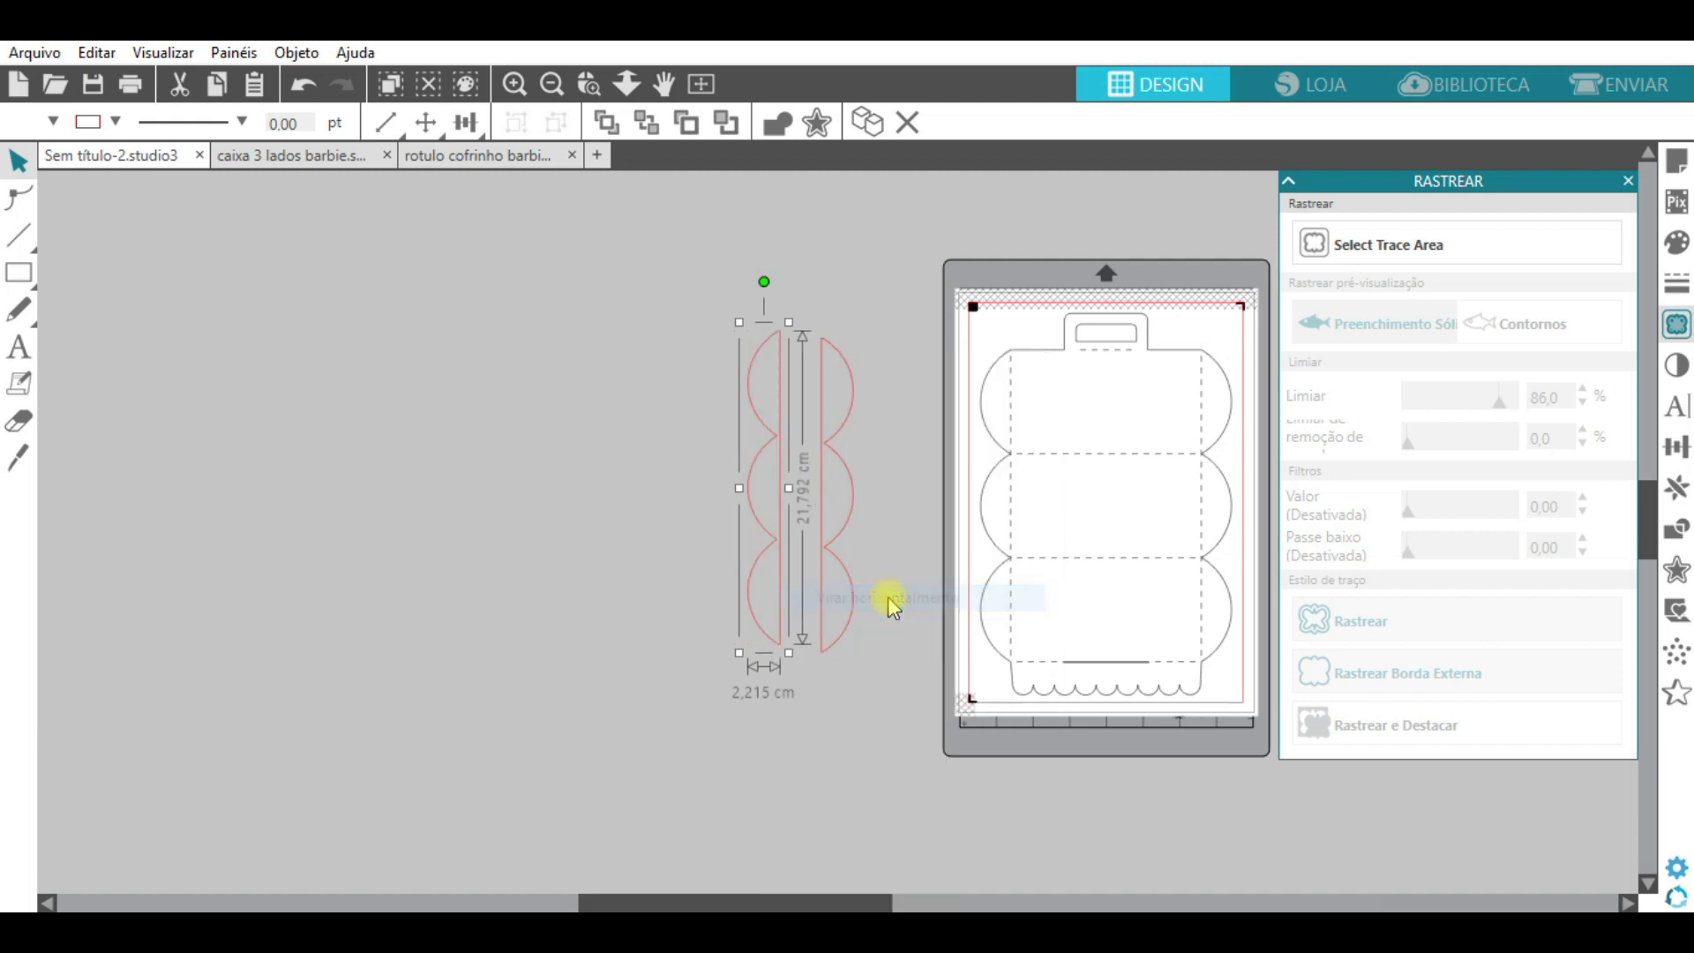
Try the mirrored outline over the template's left flaps and the original over its right flaps
{"action": "left_click_drag", "start_coordinate": [779, 521], "coordinate": [1011, 547]}
{"action": "left_click_drag", "start_coordinate": [847, 559], "coordinate": [1223, 578]}
{"action": "left_click", "coordinate": [701, 84]}
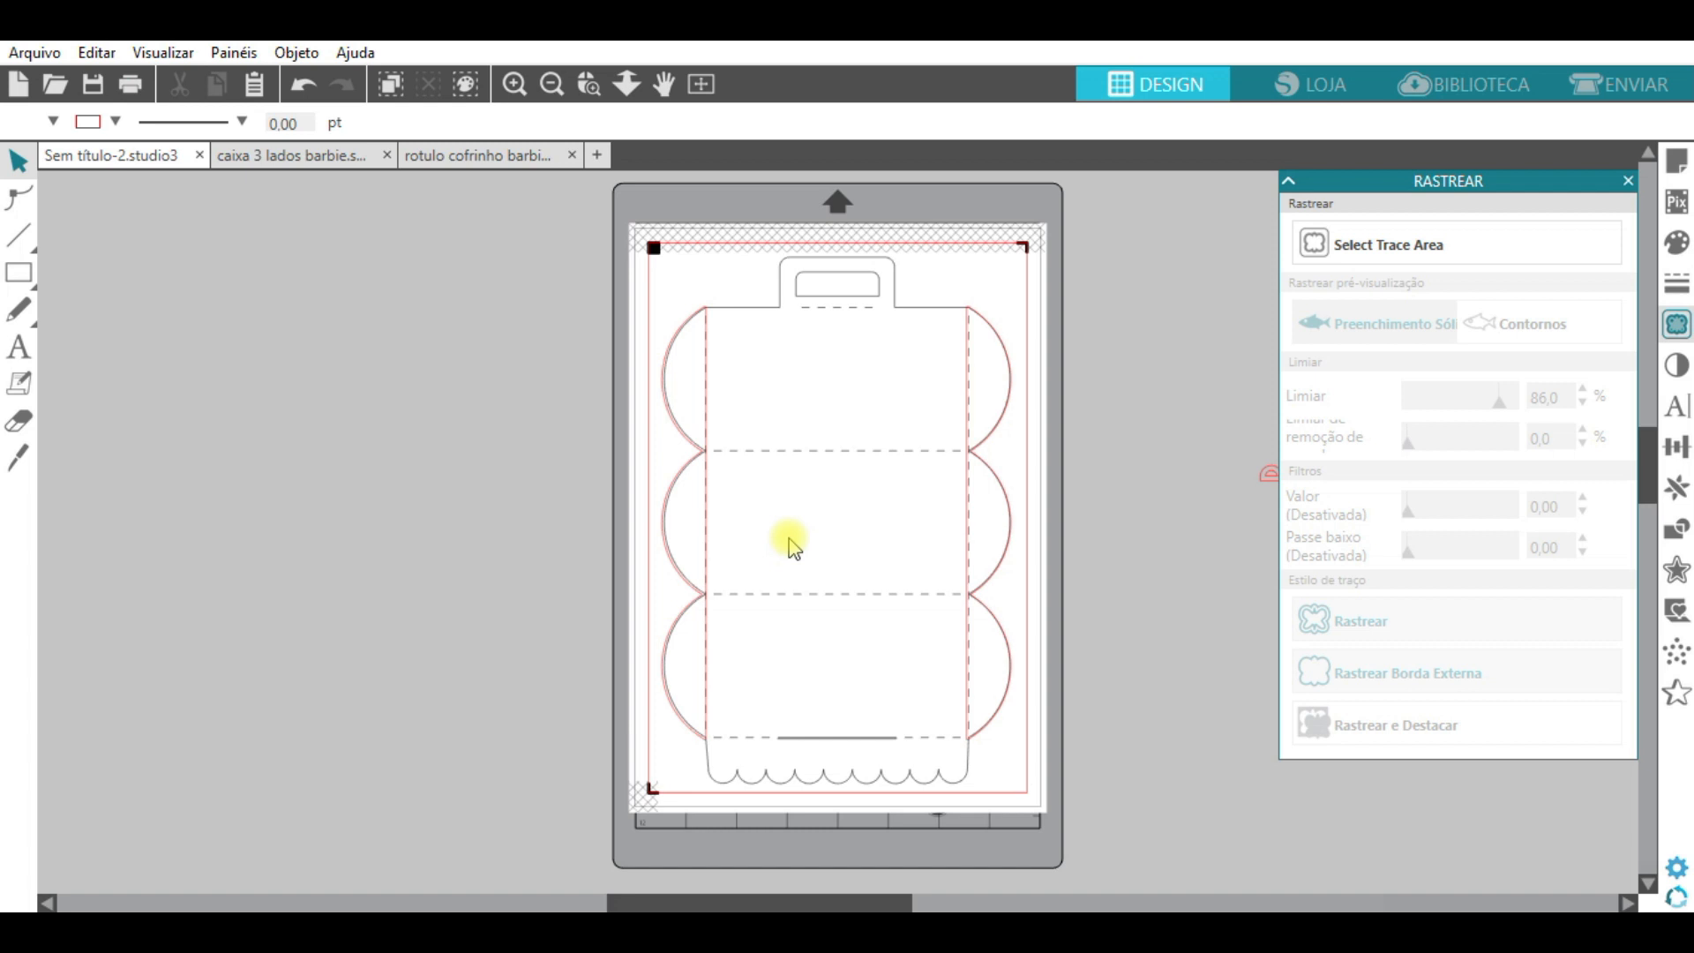
Move the mirrored outline off the template to the page's left side and the original to its right side
{"action": "left_click_drag", "start_coordinate": [670, 485], "coordinate": [538, 527]}
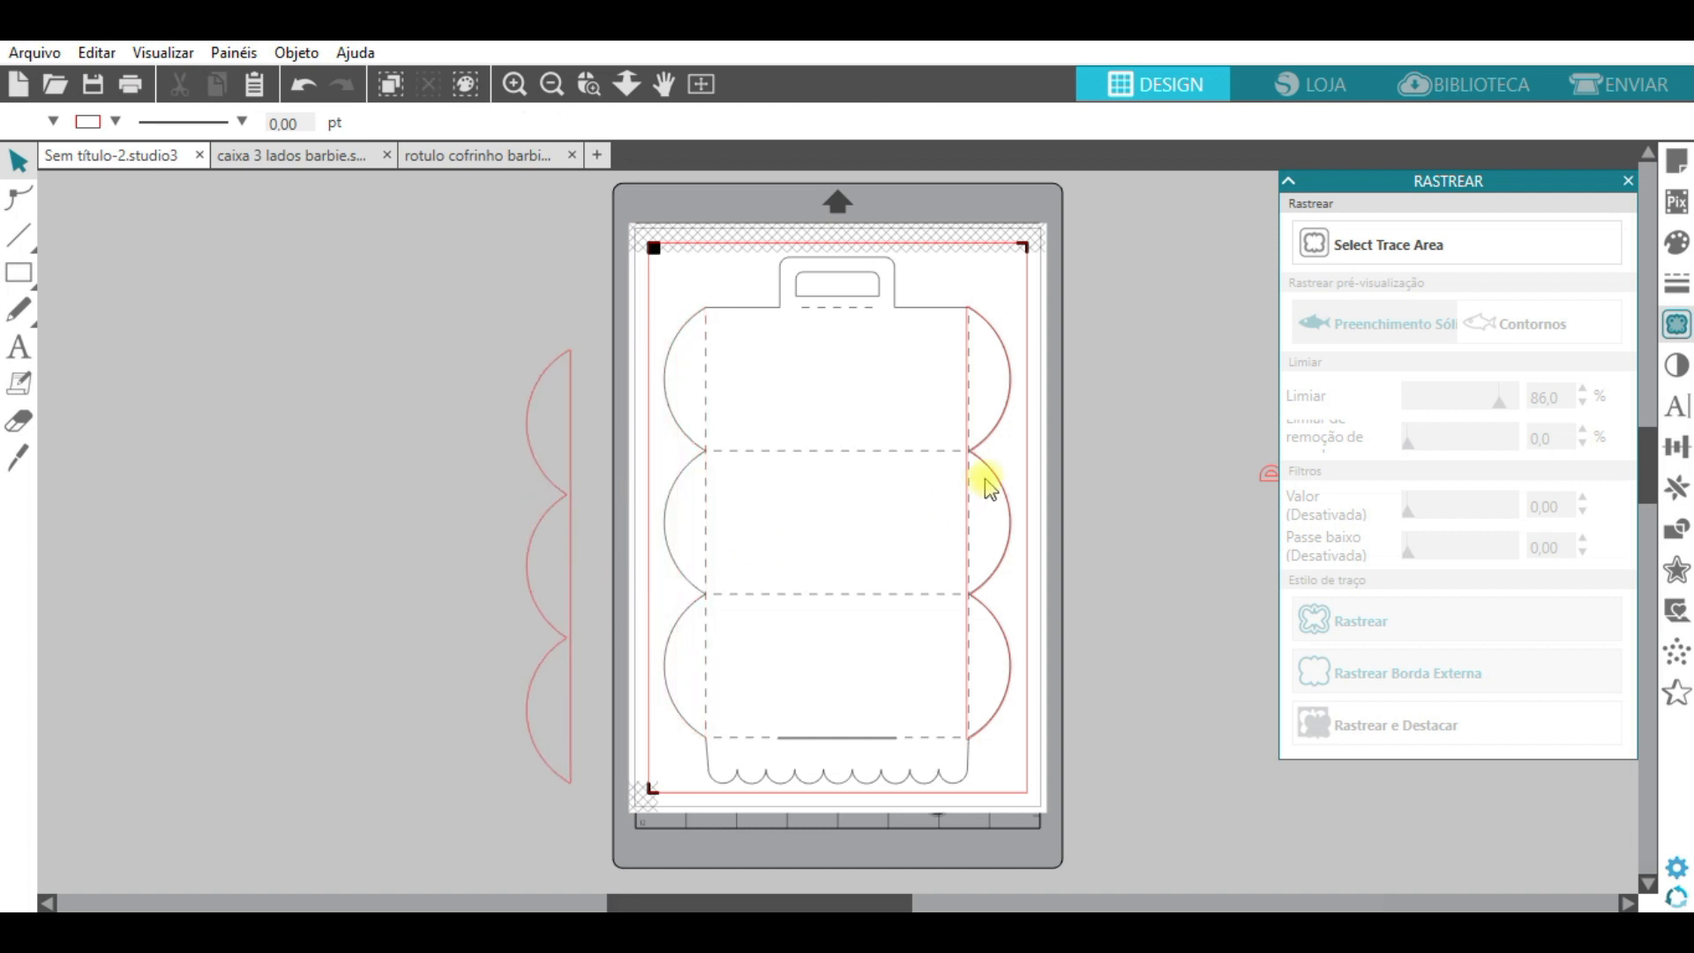
{"action": "left_click_drag", "start_coordinate": [997, 480], "coordinate": [1163, 467]}
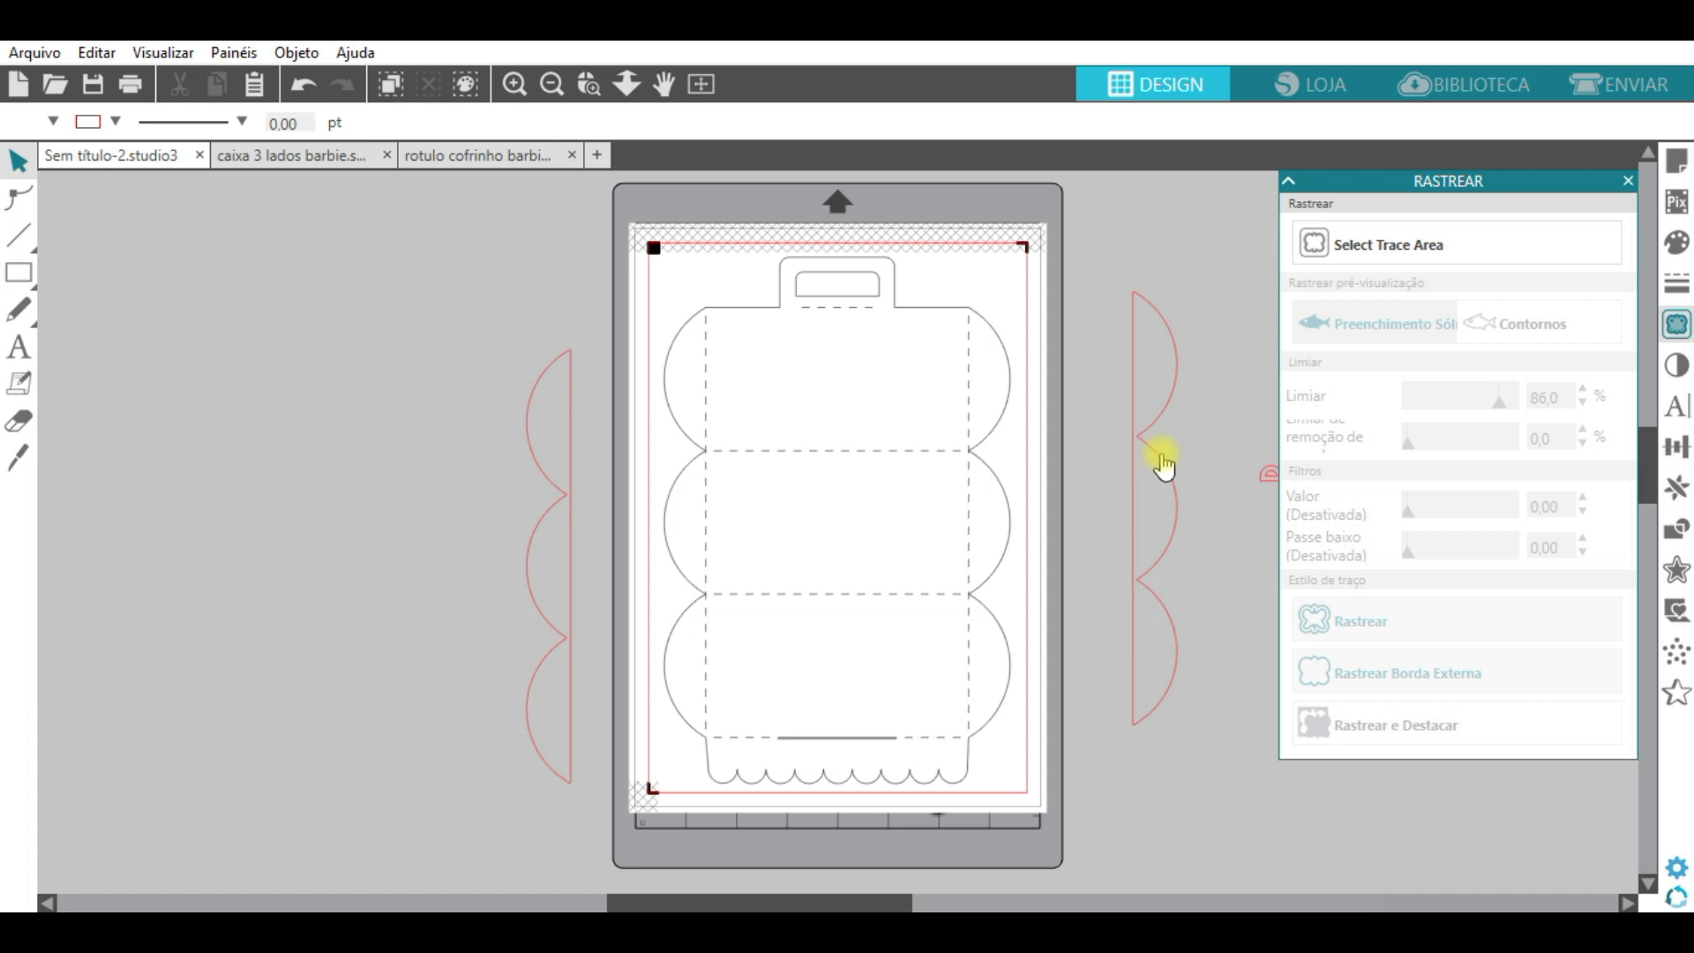
{"action": "mouse_move", "coordinate": [563, 488]}
{"action": "left_mouse_down"}
{"action": "mouse_move", "coordinate": [488, 517]}
{"action": "mouse_move", "coordinate": [623, 494]}
{"action": "mouse_move", "coordinate": [548, 497]}
{"action": "left_mouse_up"}
{"action": "left_click", "coordinate": [589, 454]}
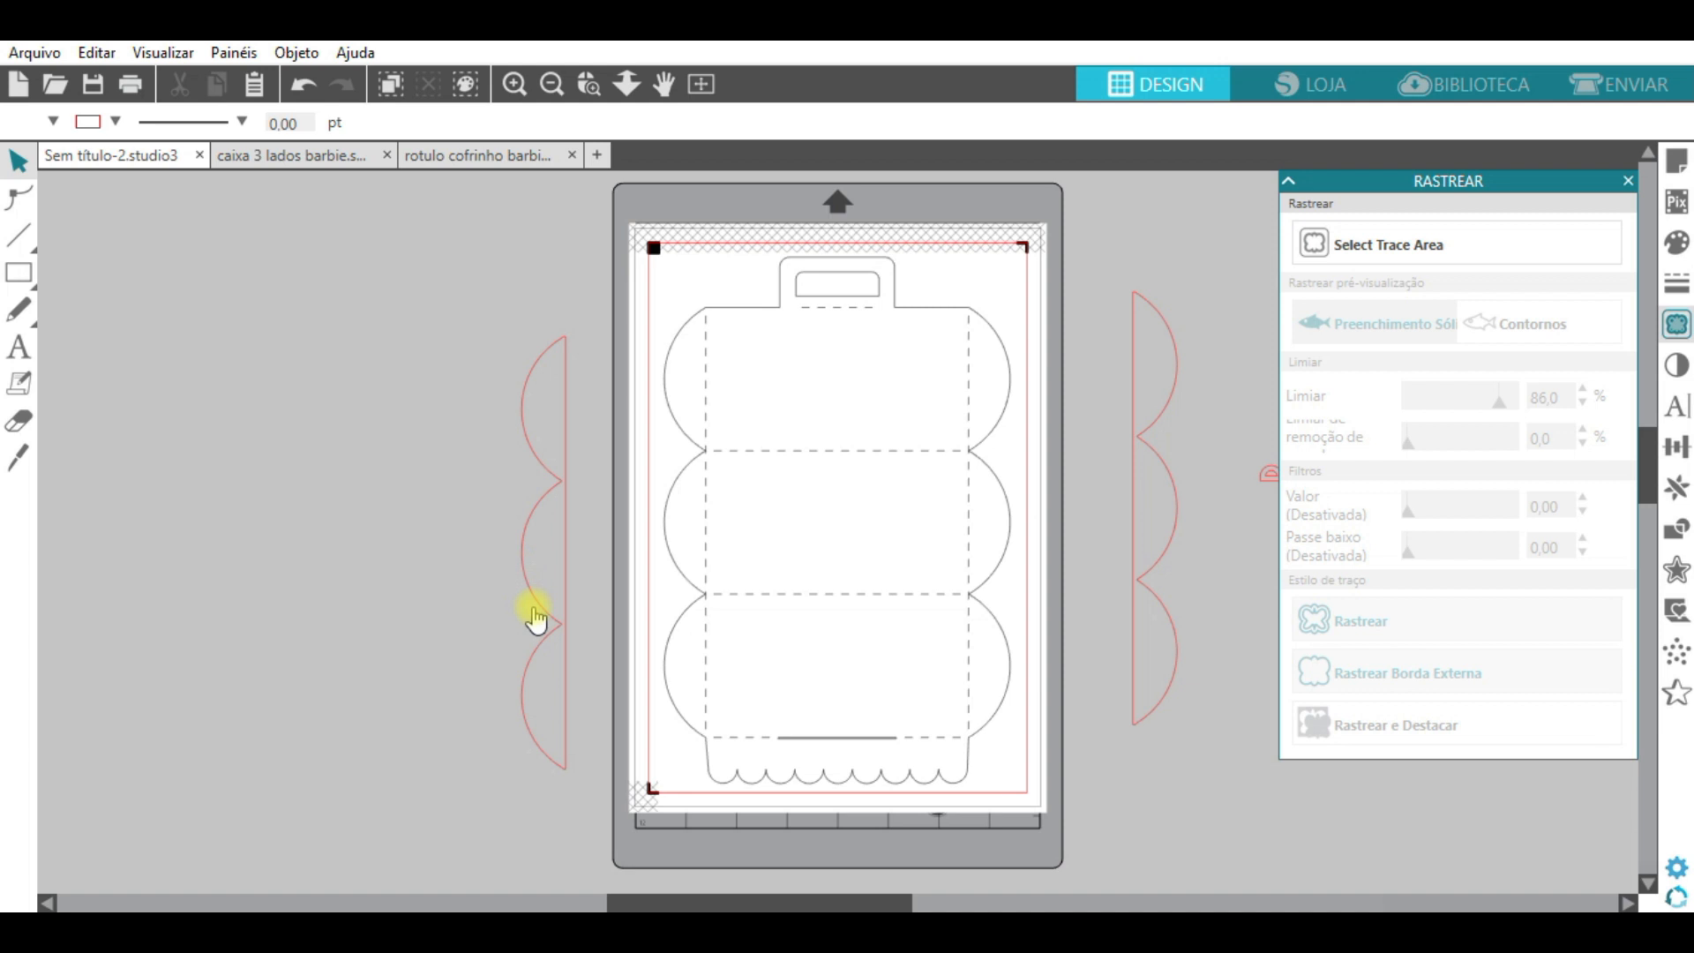
Reposition the two flap outlines so they sit at matching heights on either side of the page
{"action": "left_click_drag", "start_coordinate": [698, 455], "coordinate": [697, 453]}
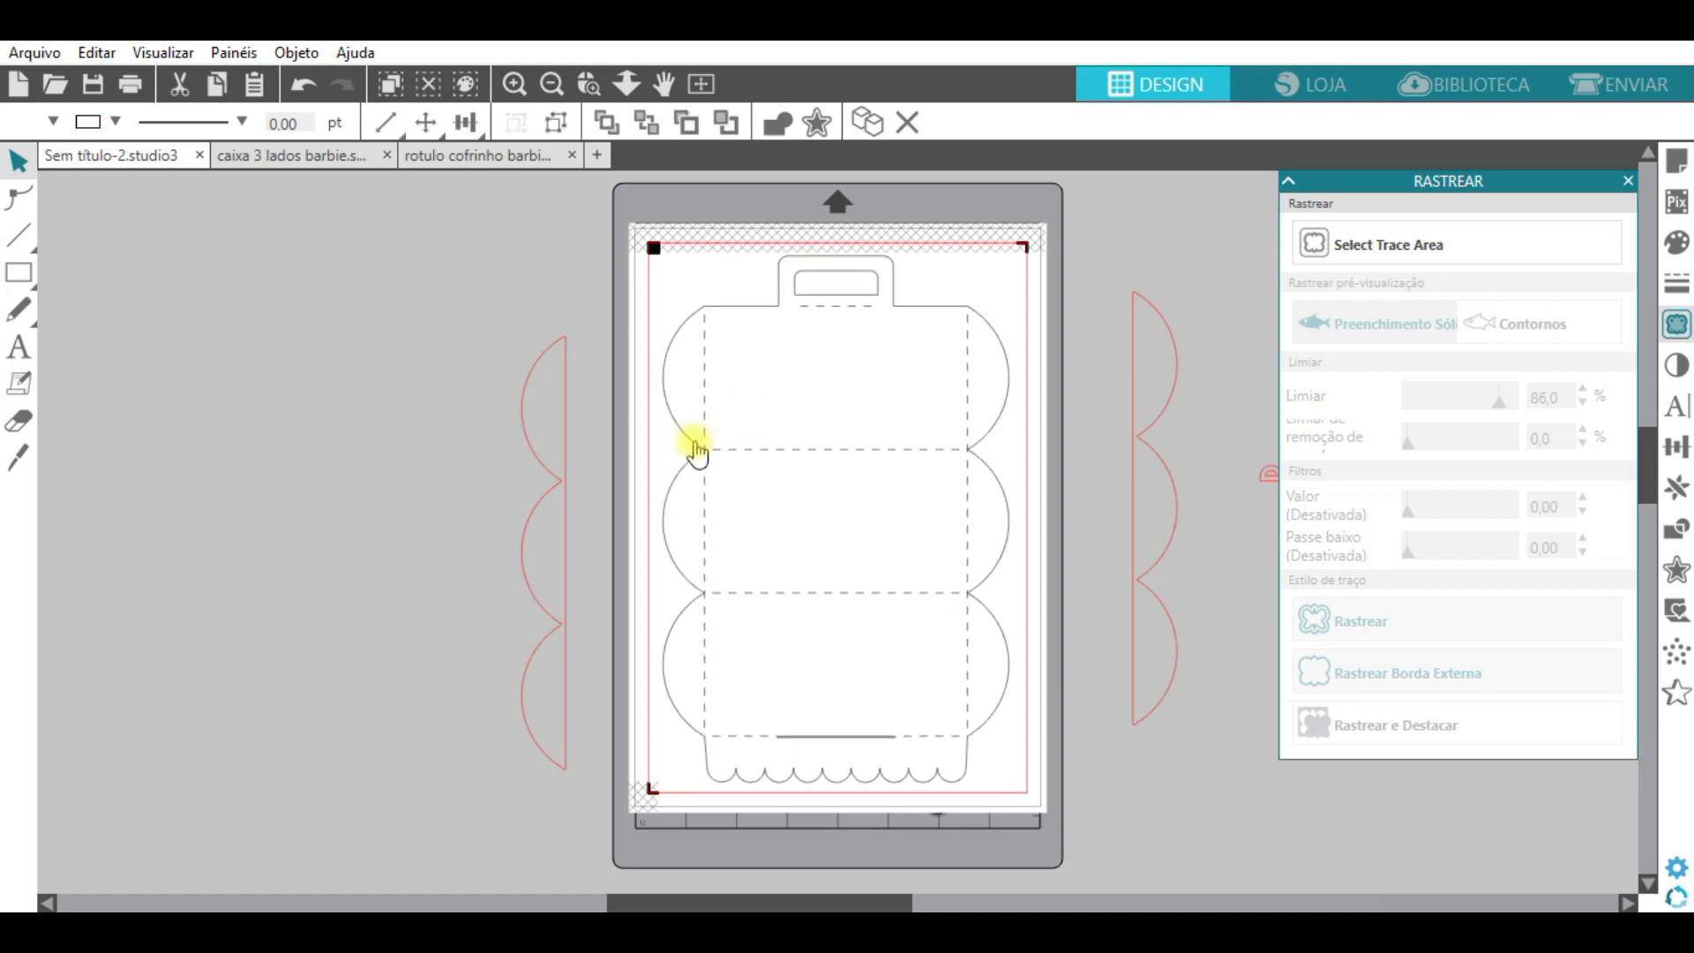
{"action": "left_click", "coordinate": [1130, 264]}
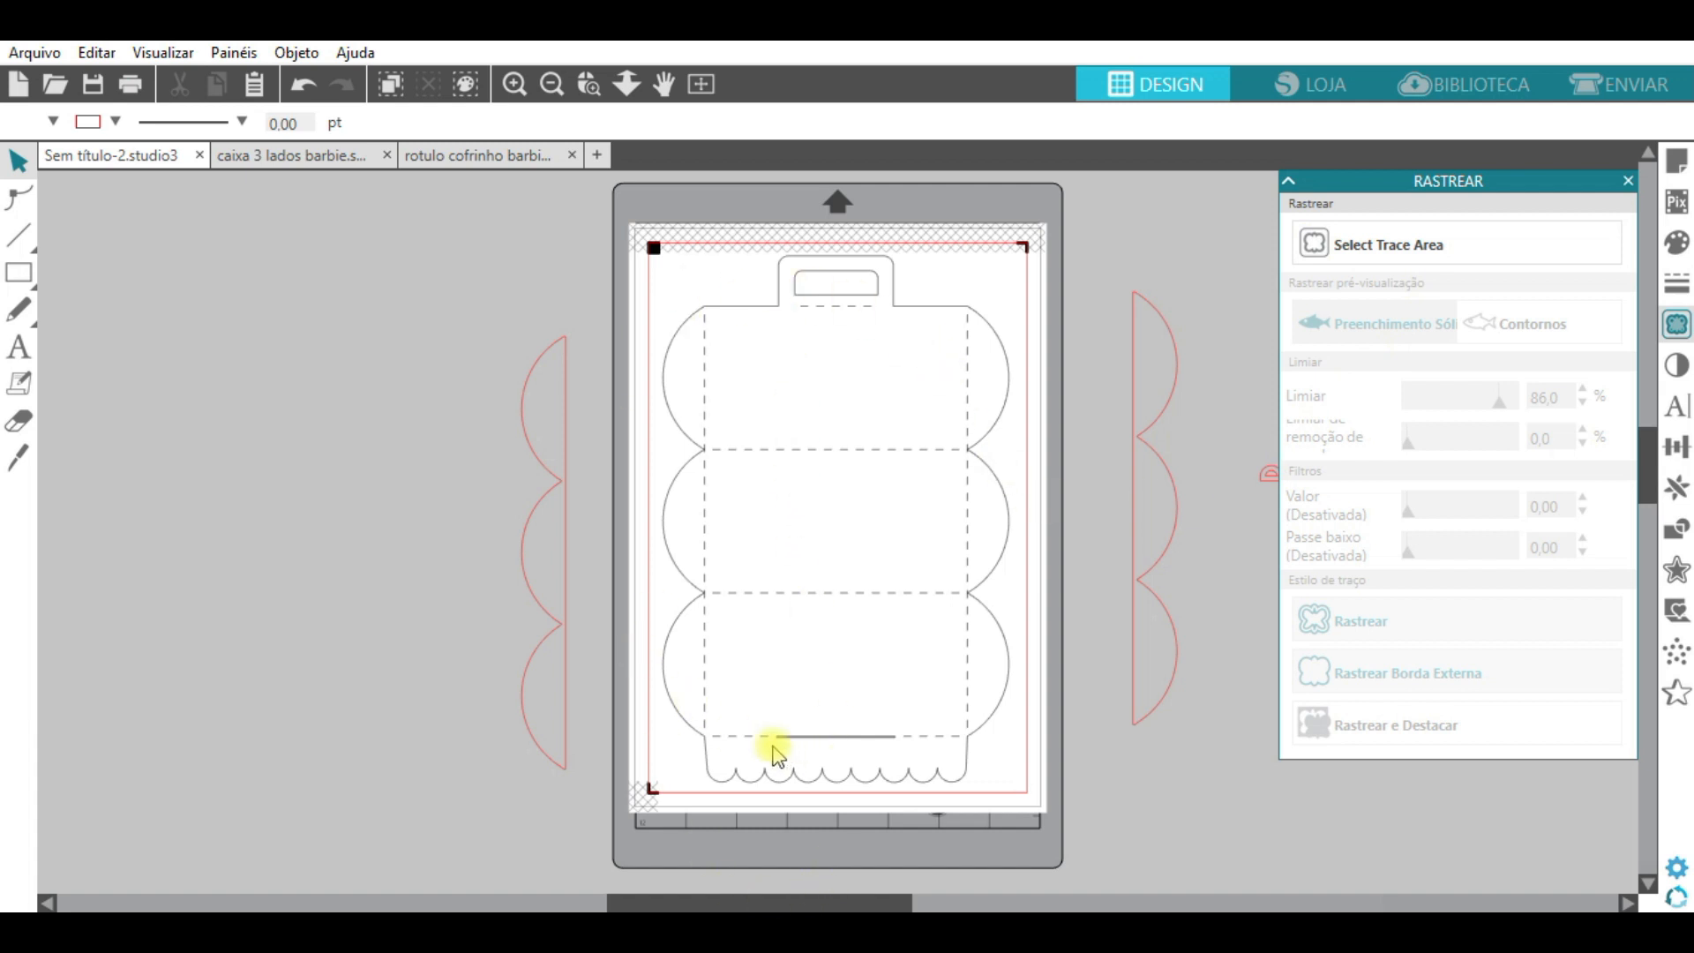
{"action": "left_click", "coordinate": [571, 585]}
{"action": "mouse_move", "coordinate": [571, 585]}
{"action": "left_mouse_down"}
{"action": "mouse_move", "coordinate": [661, 579]}
{"action": "mouse_move", "coordinate": [700, 556]}
{"action": "mouse_move", "coordinate": [596, 584]}
{"action": "mouse_move", "coordinate": [593, 567]}
{"action": "left_mouse_up"}
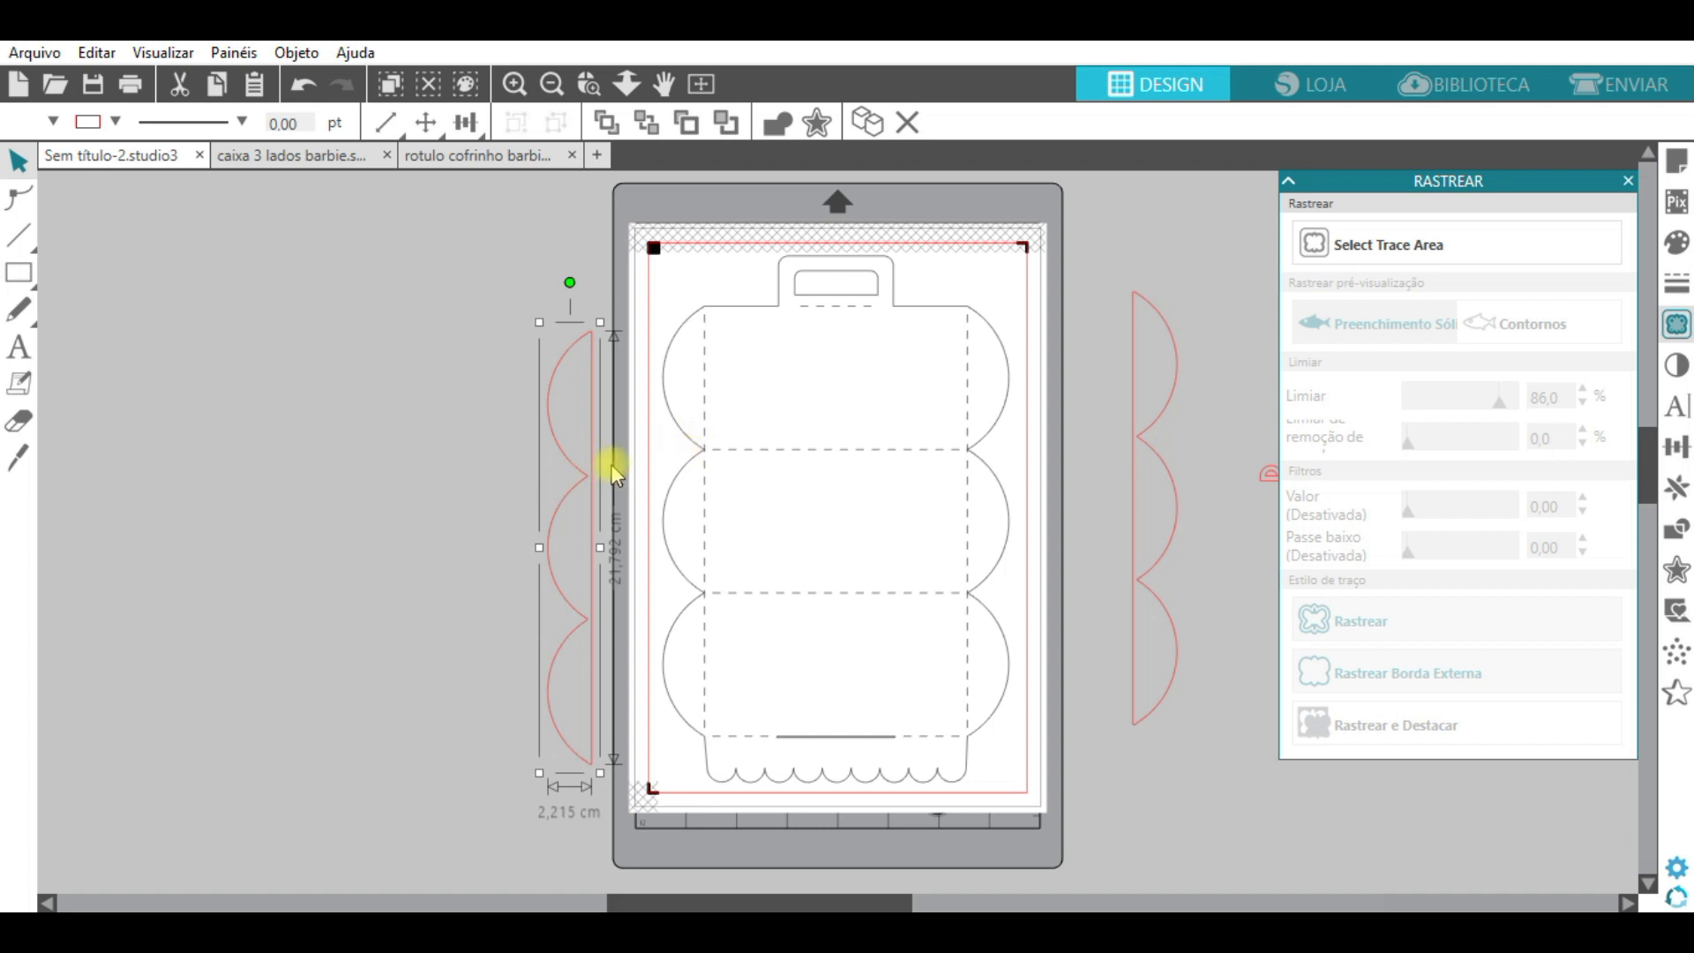
{"action": "mouse_move", "coordinate": [597, 491]}
{"action": "left_mouse_down"}
{"action": "mouse_move", "coordinate": [707, 446]}
{"action": "mouse_move", "coordinate": [567, 485]}
{"action": "left_mouse_up"}
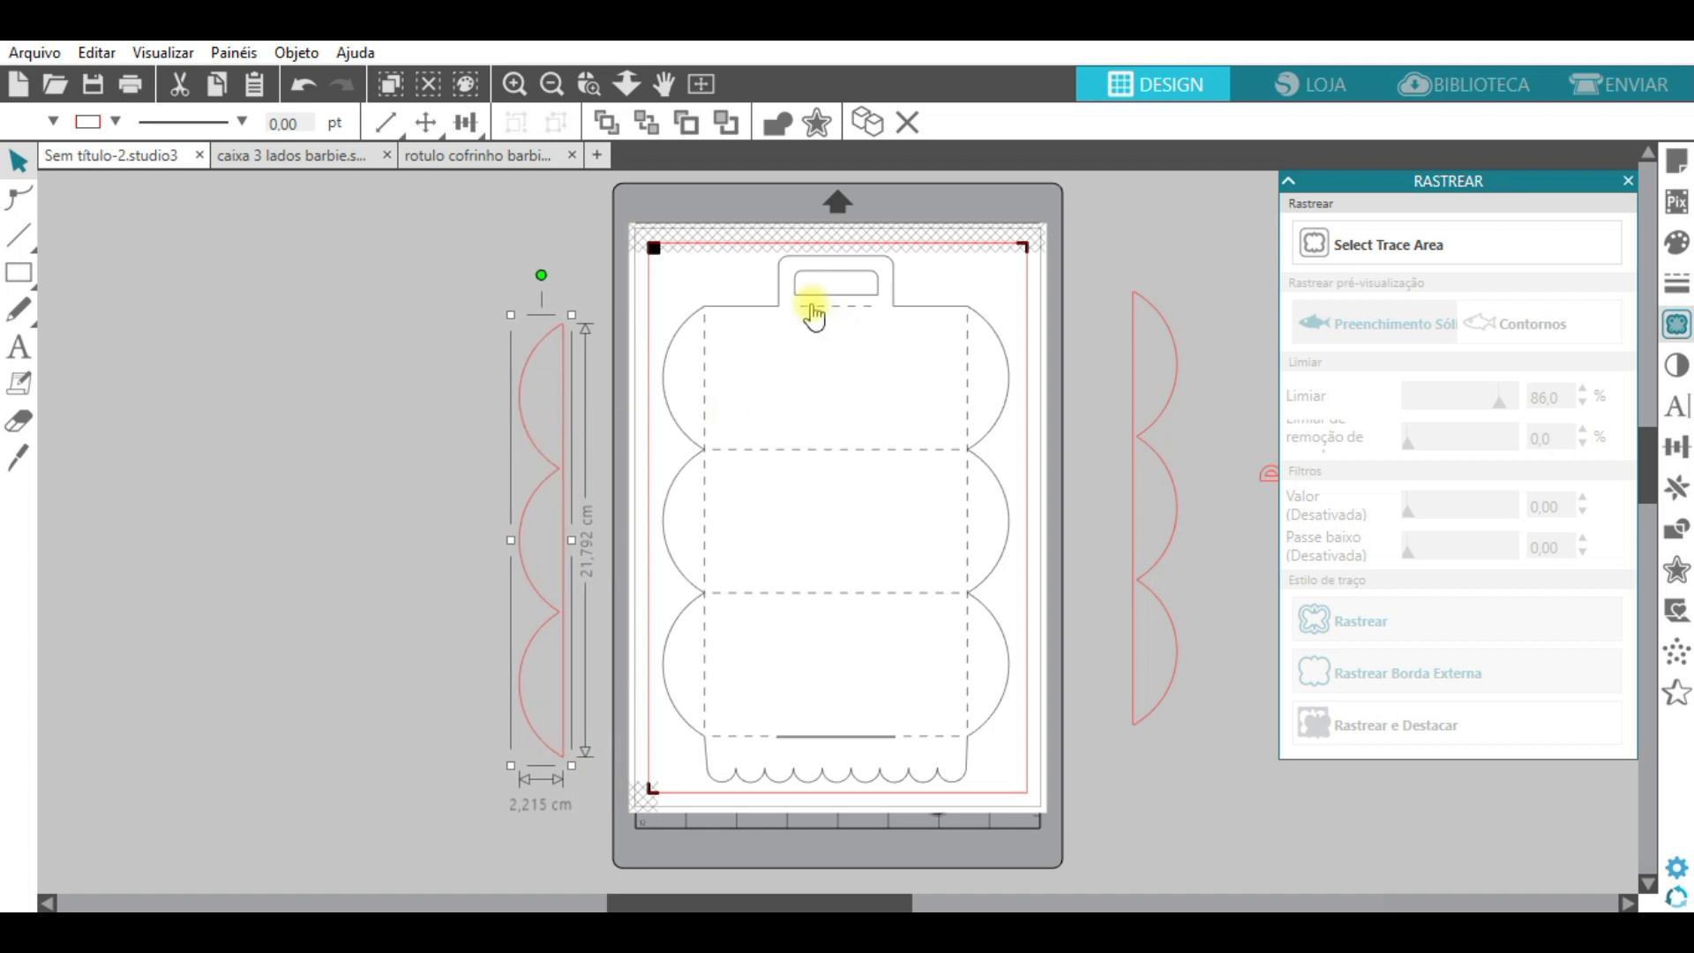
{"action": "left_click", "coordinate": [808, 315]}
{"action": "left_click", "coordinate": [563, 520]}
{"action": "left_click_drag", "start_coordinate": [1146, 469], "coordinate": [1126, 492]}
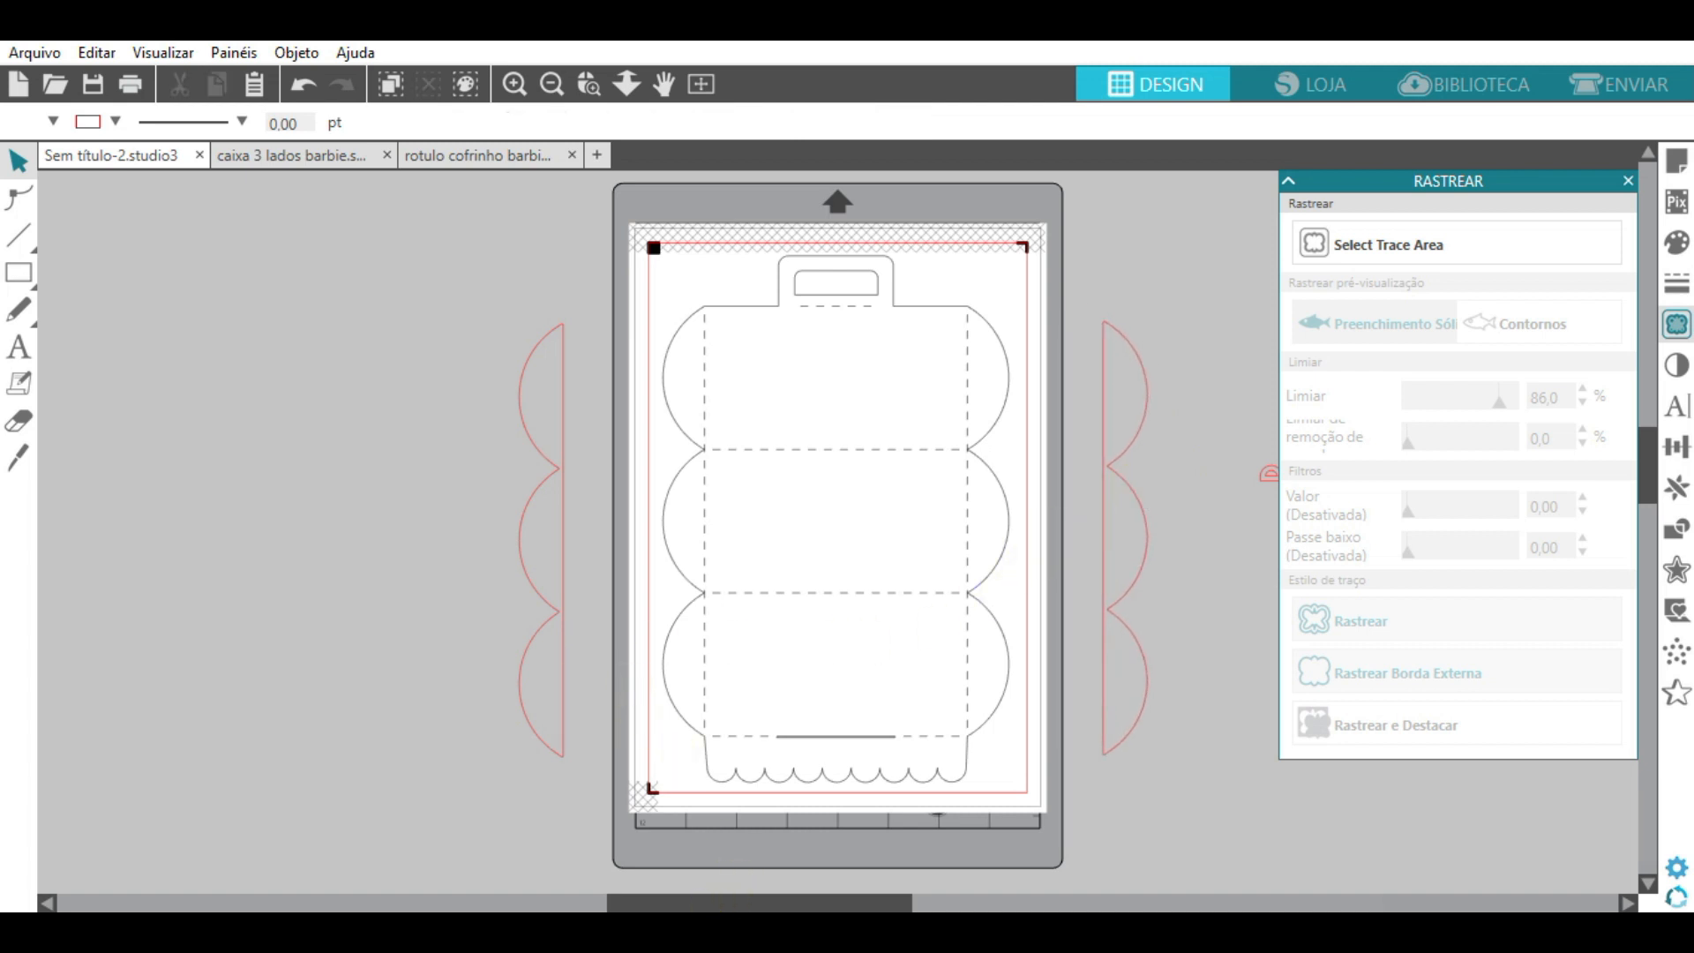
Switch to the Barbie folder in File Explorer and fill the box template with the fuchsia glitter image
{"action": "key", "text": "alt+Tab"}
{"action": "scroll", "coordinate": [357, 642], "scroll_direction": "down", "scroll_amount": 5}
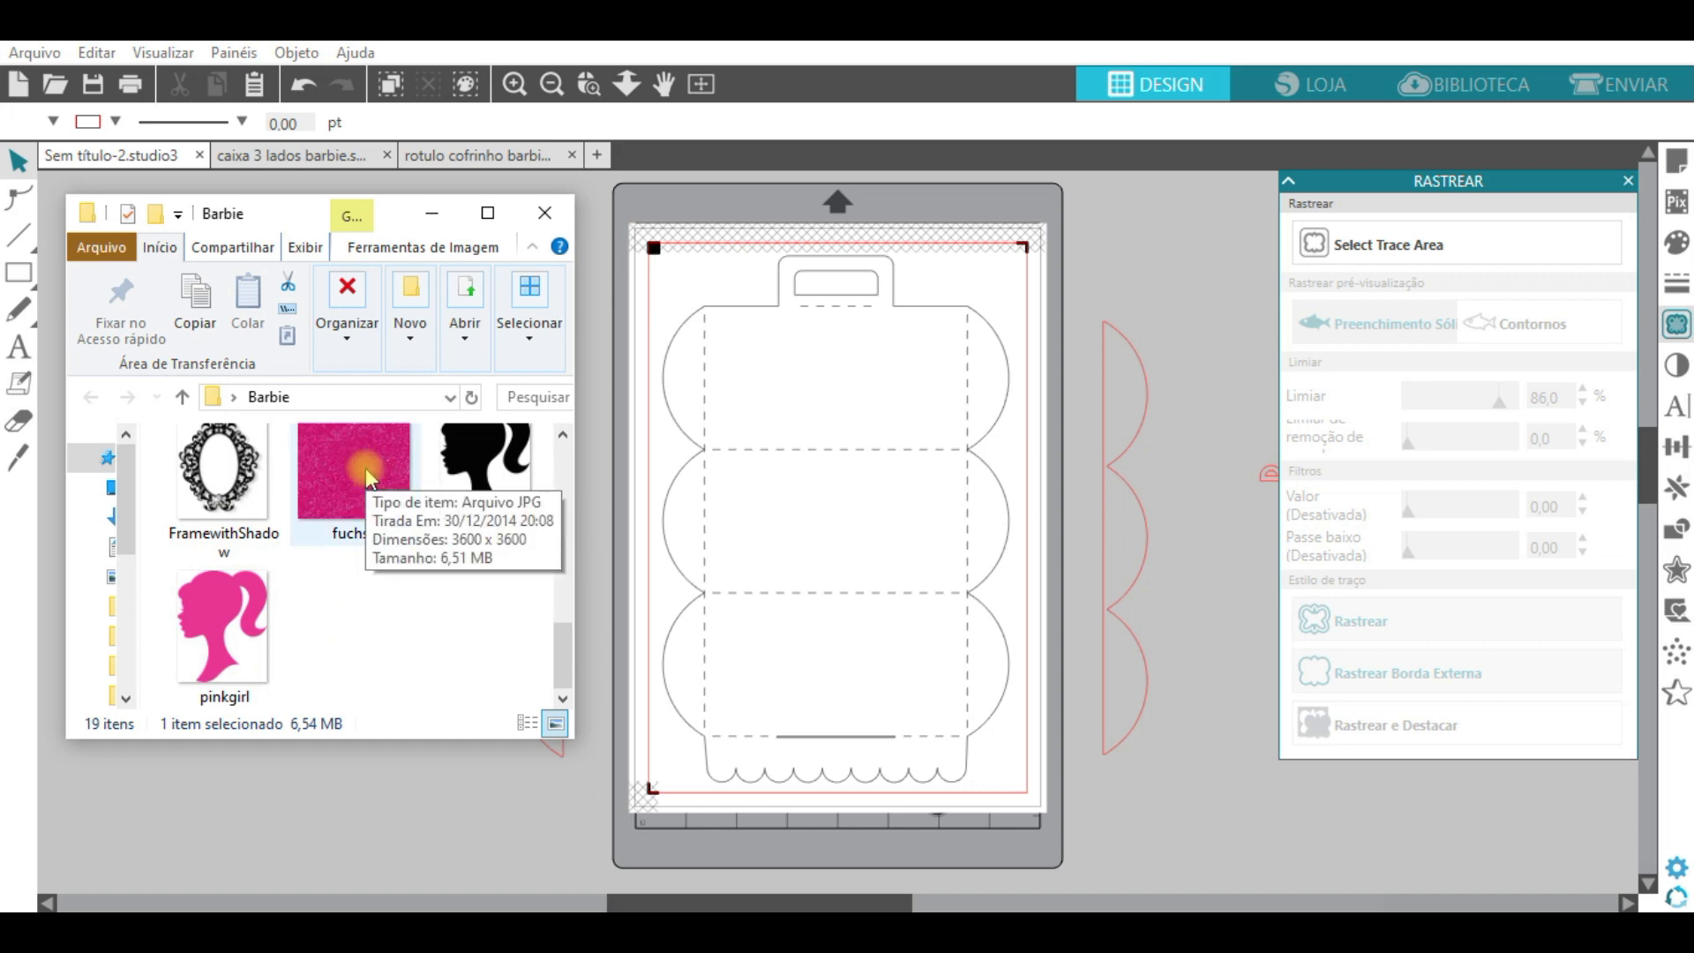
{"action": "left_click_drag", "start_coordinate": [365, 468], "coordinate": [839, 635]}
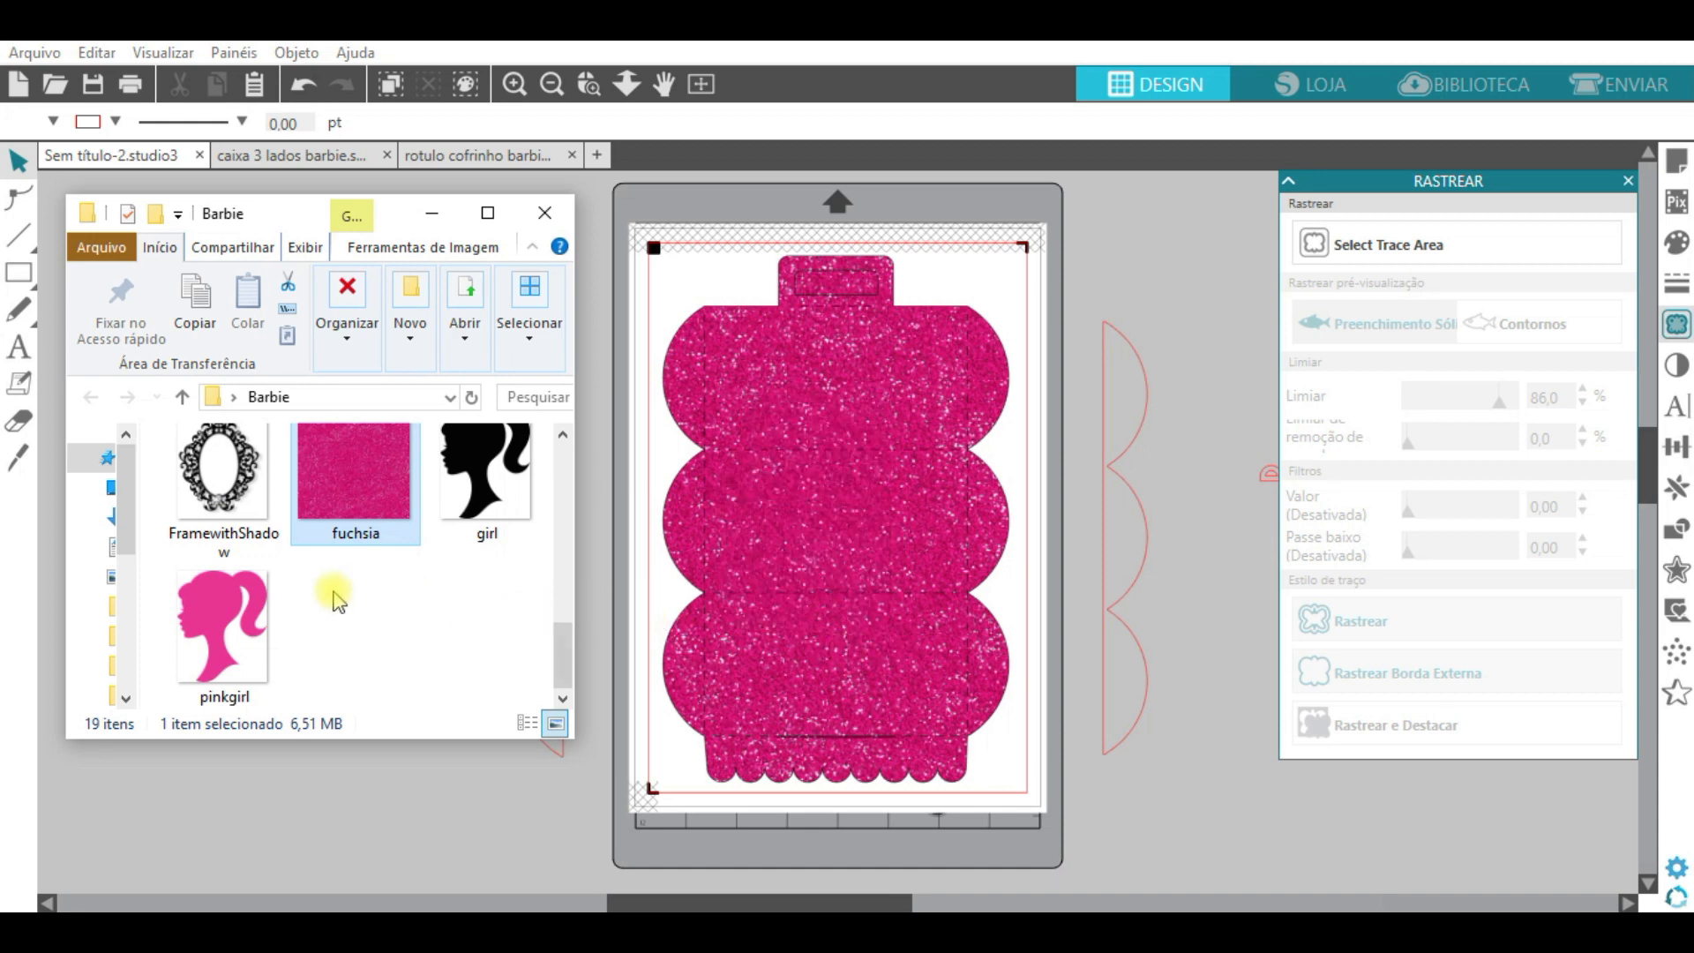
Fill both the left and right flap outlines with the 10pnb damask pattern from the Barbie folder
{"action": "scroll", "coordinate": [353, 596], "scroll_direction": "up", "scroll_amount": 2}
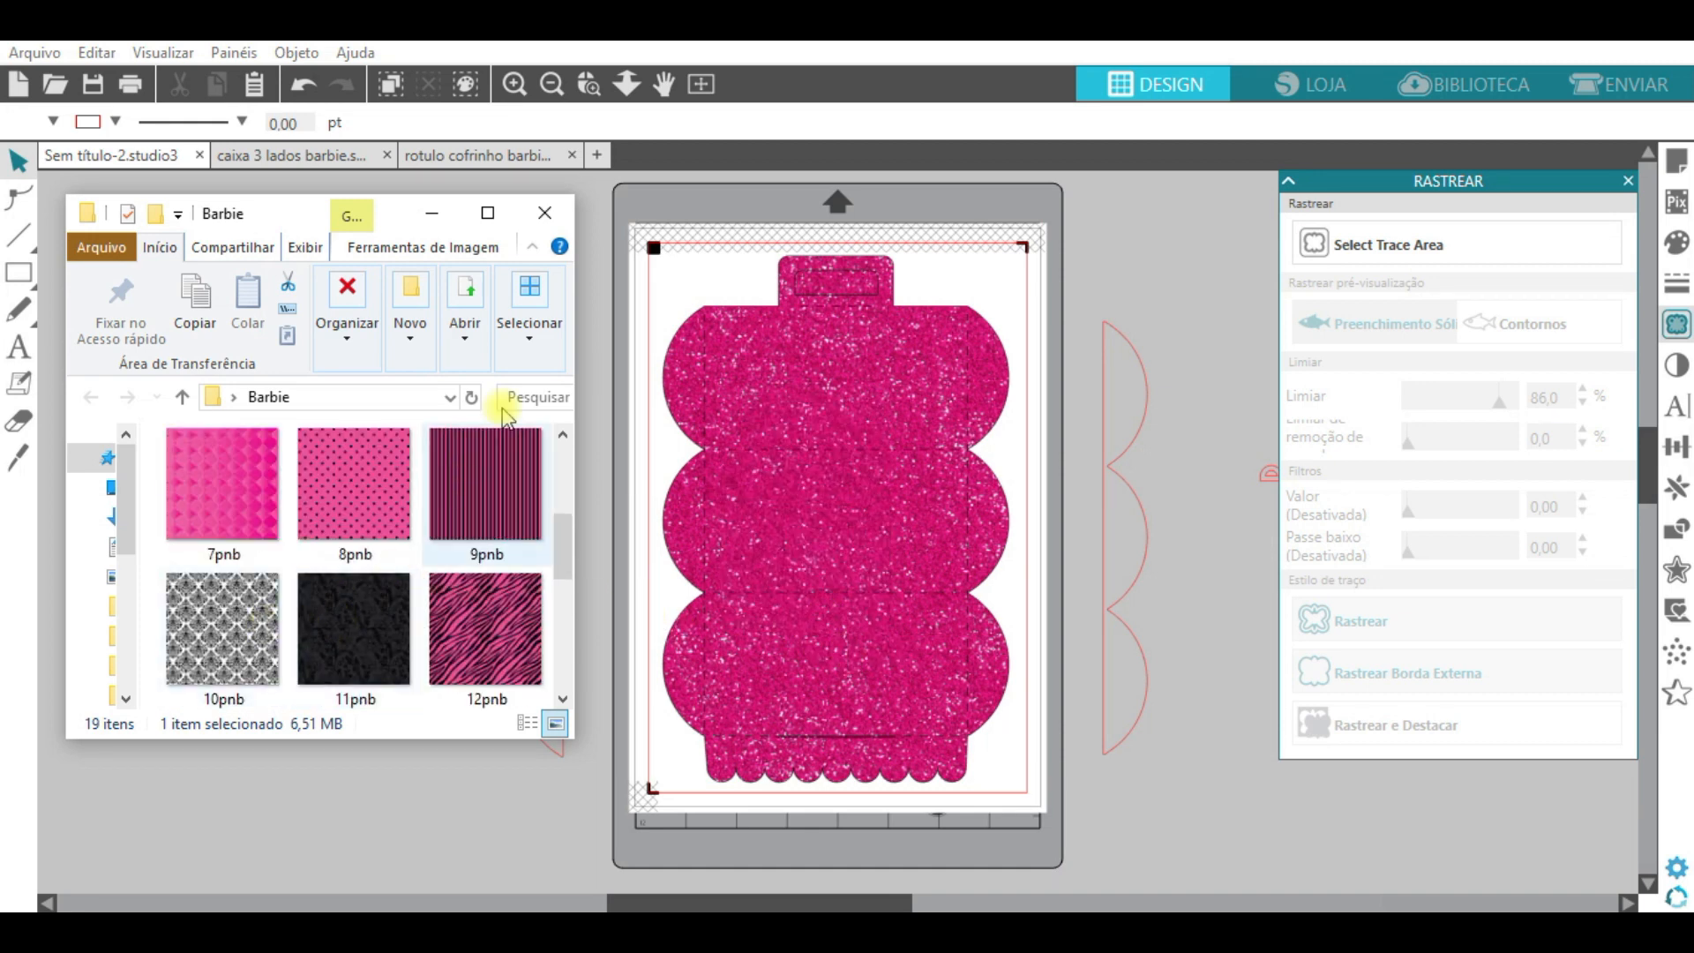
{"action": "left_click", "coordinate": [666, 86]}
{"action": "left_click_drag", "start_coordinate": [594, 352], "coordinate": [813, 314]}
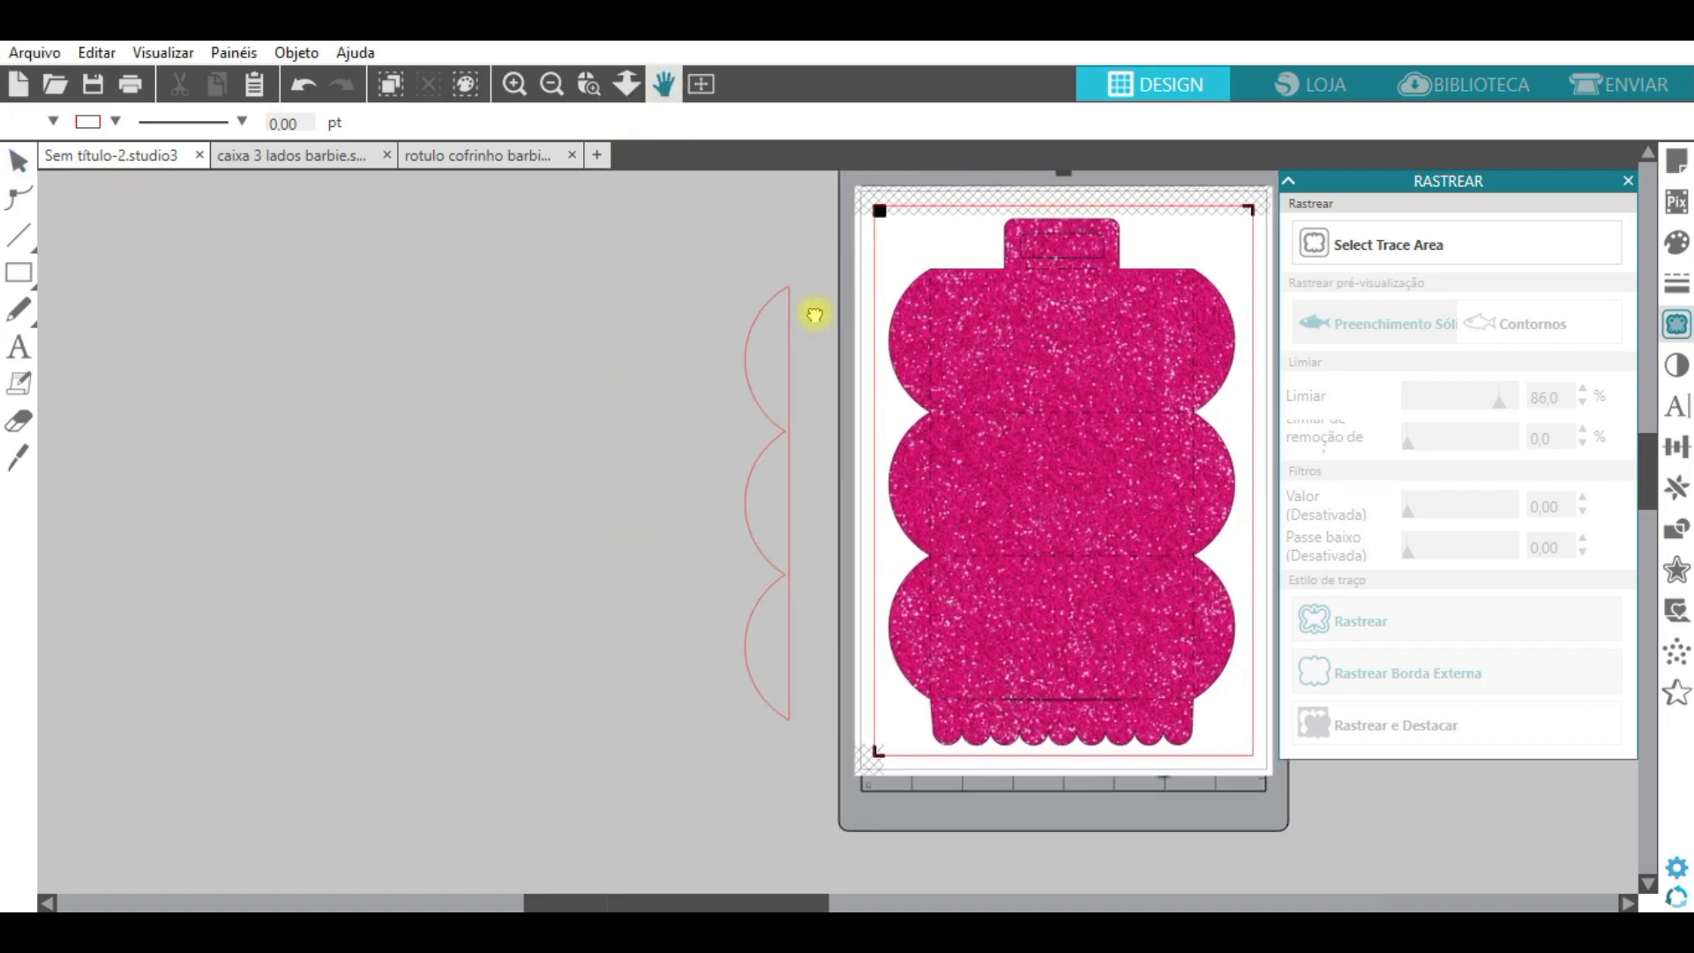
{"action": "left_click_drag", "start_coordinate": [225, 617], "coordinate": [769, 554]}
{"action": "left_click_drag", "start_coordinate": [755, 904], "coordinate": [886, 862]}
{"action": "left_click", "coordinate": [717, 928]}
{"action": "left_click_drag", "start_coordinate": [220, 643], "coordinate": [1004, 510]}
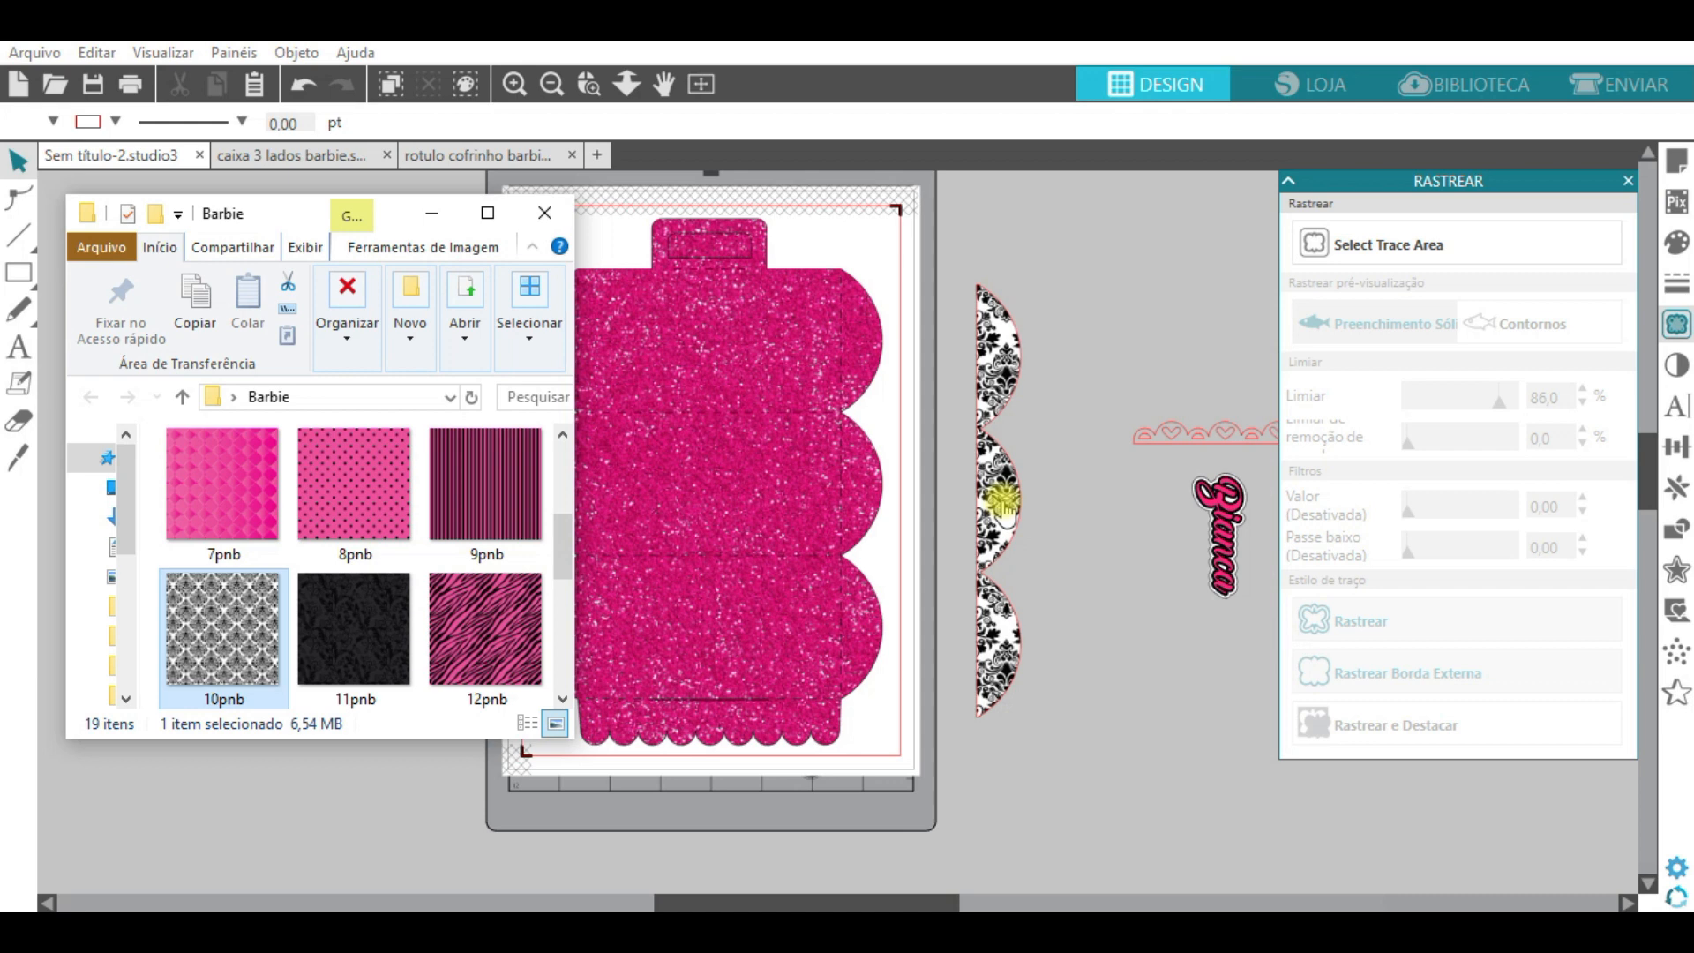
Minimize the Barbie folder window and place the two damask-filled shapes over the template's left and right flaps
{"action": "left_click", "coordinate": [432, 213]}
{"action": "left_click_drag", "start_coordinate": [410, 380], "coordinate": [546, 374]}
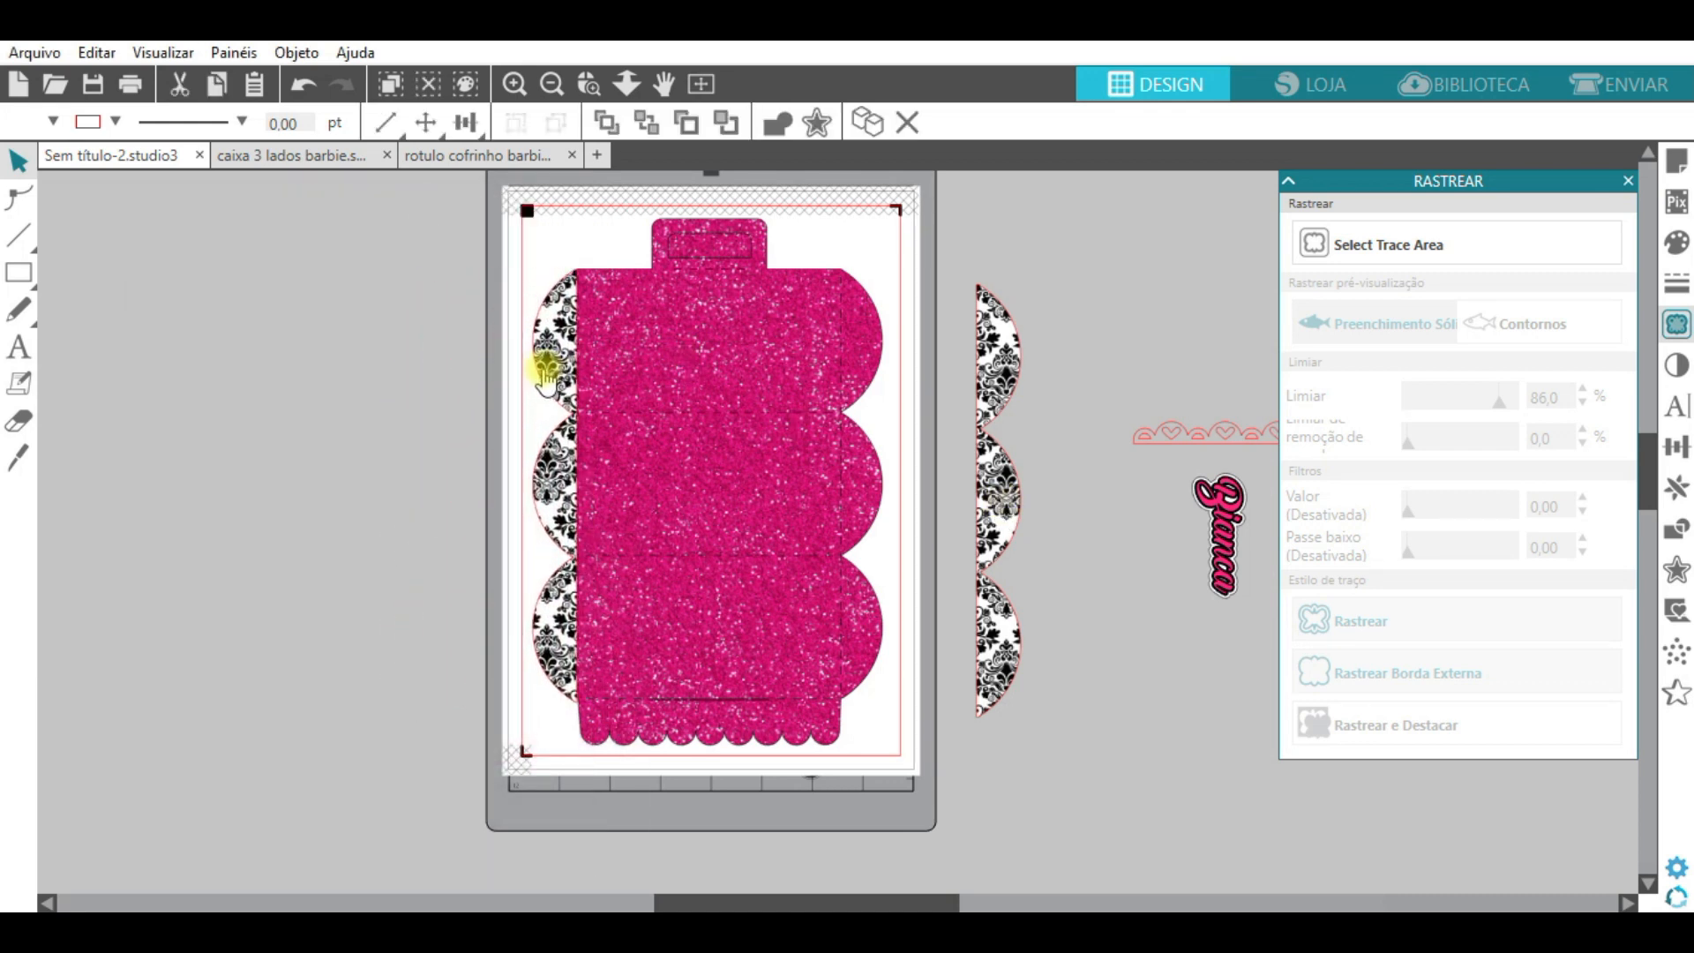
{"action": "left_click_drag", "start_coordinate": [1002, 378], "coordinate": [851, 359]}
{"action": "scroll", "coordinate": [813, 333], "scroll_direction": "up", "scroll_amount": 3}
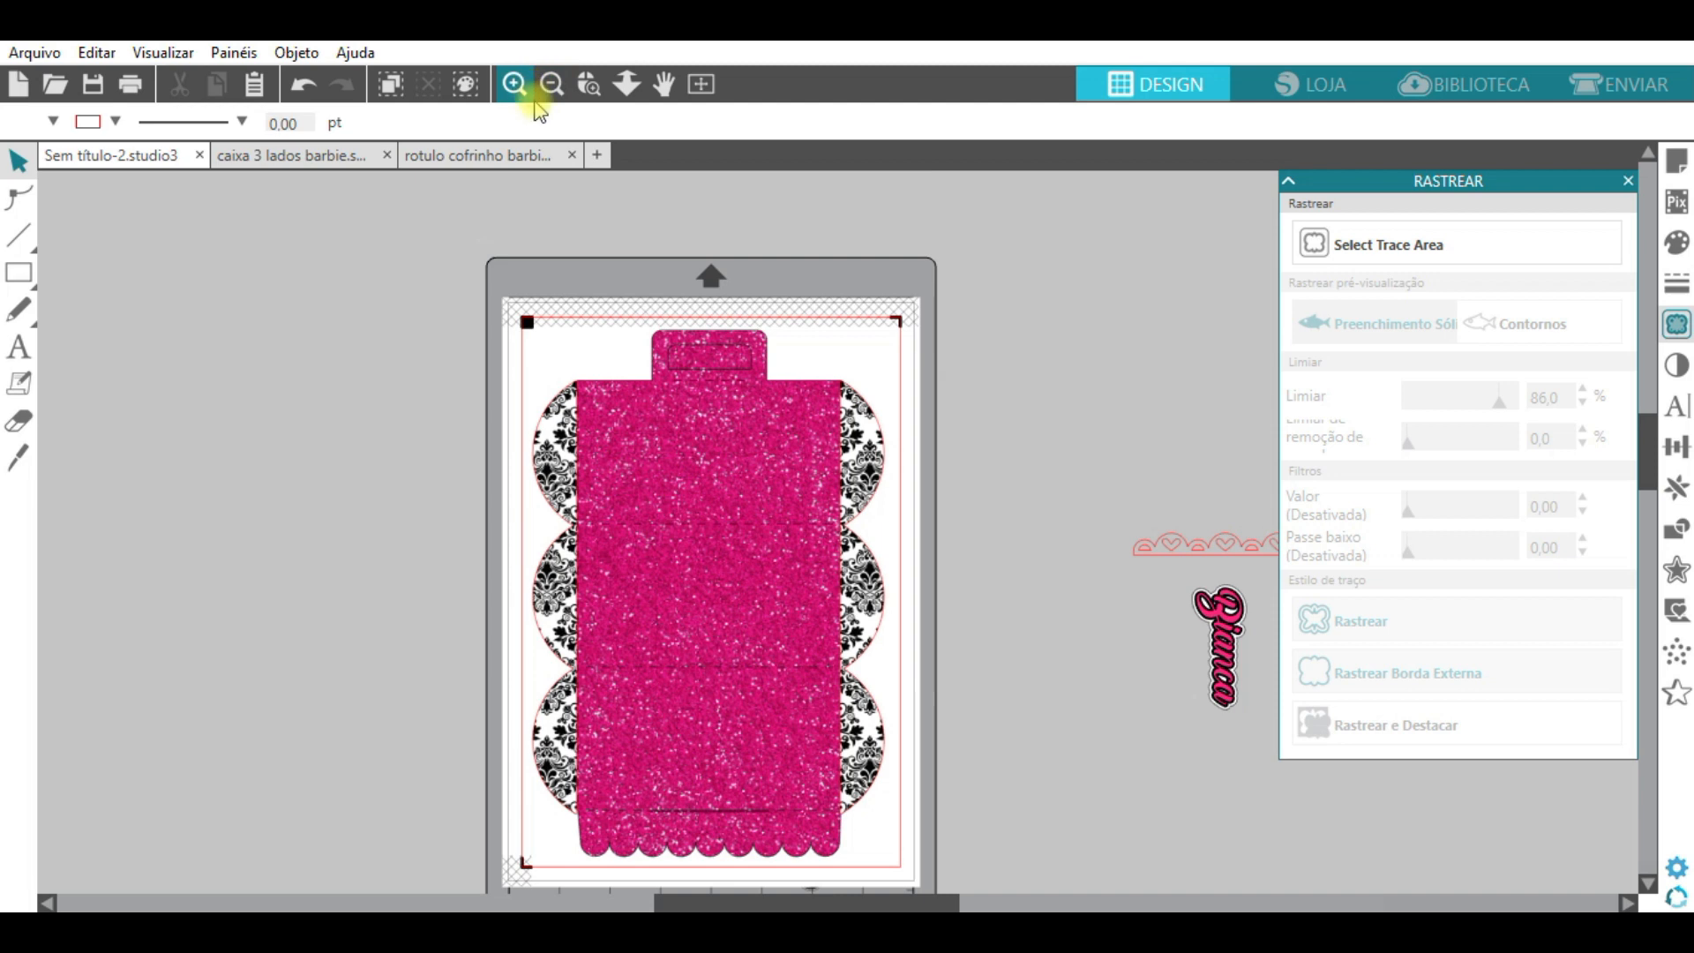
Nudge the left damask shape so its curves and straight edge line up with the template's left flaps
{"action": "left_click", "coordinate": [589, 84]}
{"action": "left_click_drag", "start_coordinate": [510, 343], "coordinate": [661, 589]}
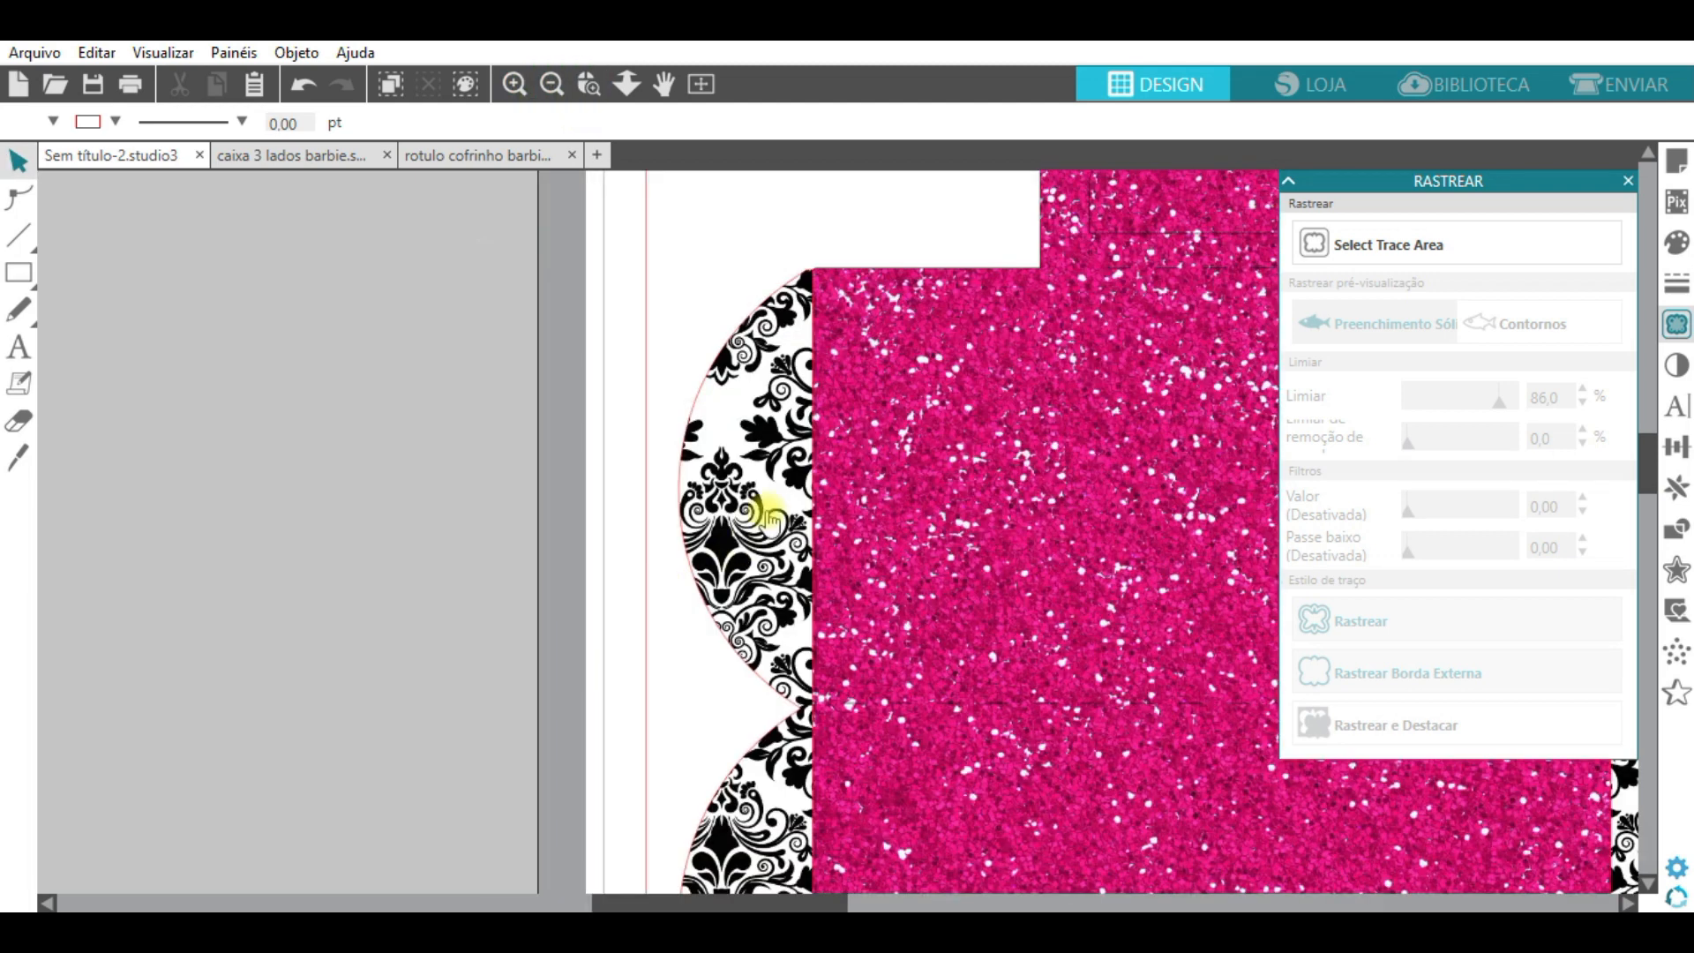
{"action": "scroll", "coordinate": [765, 522], "scroll_direction": "down", "scroll_amount": 5}
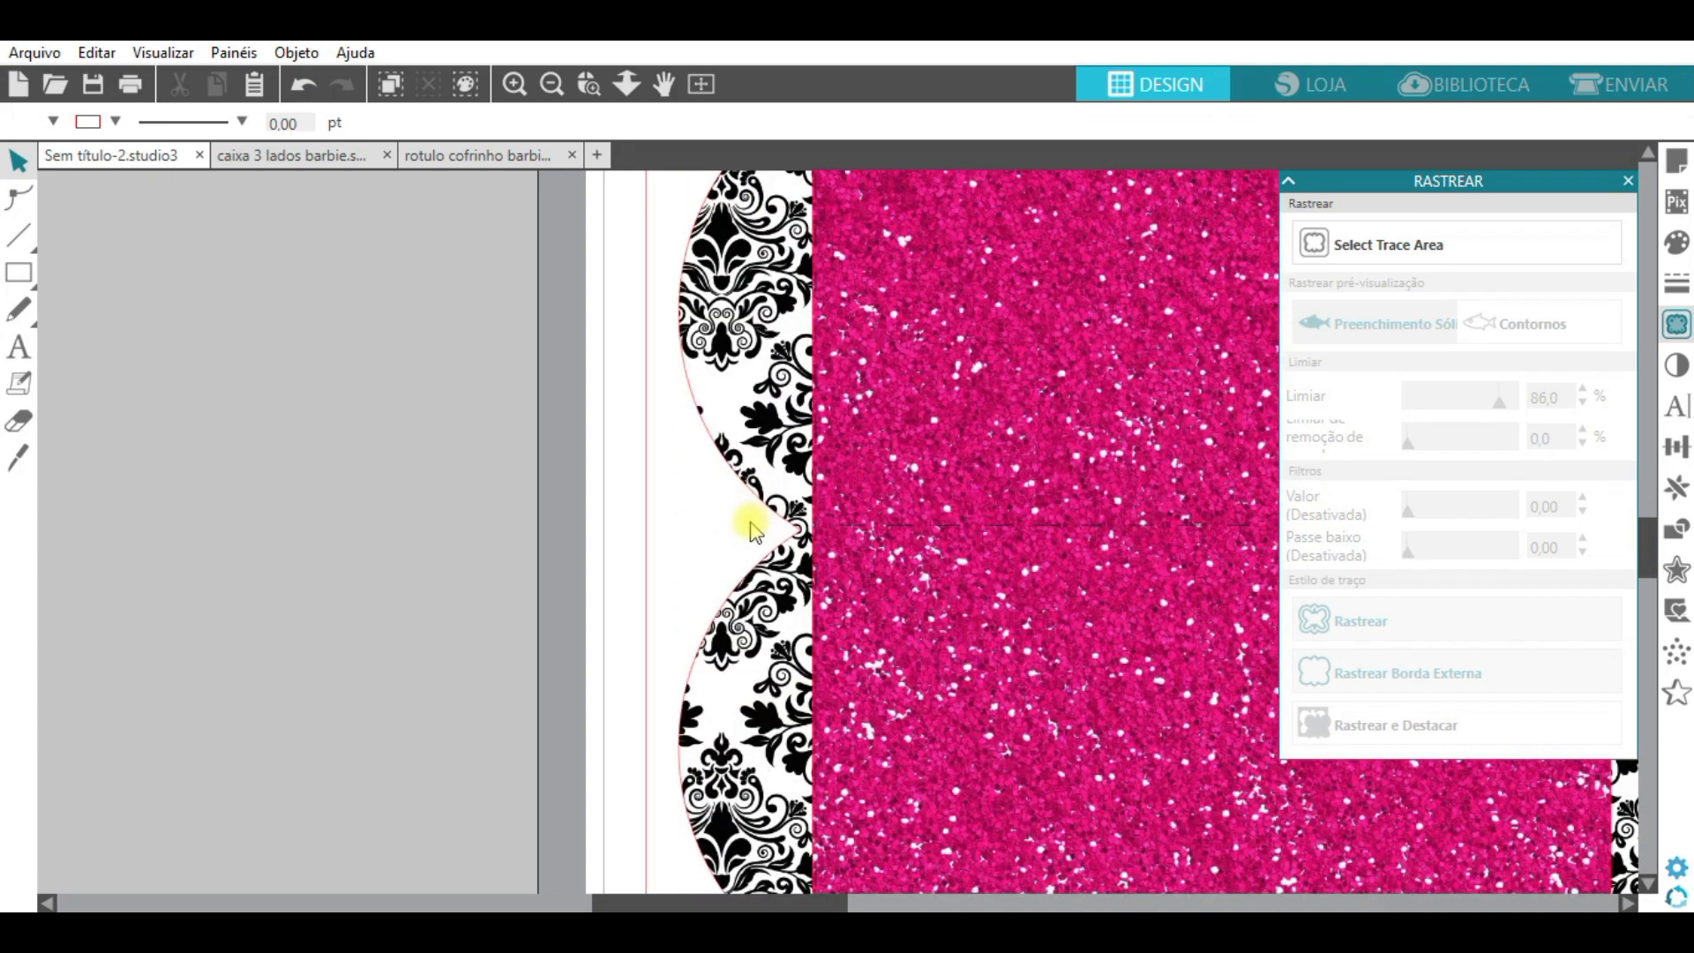
{"action": "left_click_drag", "start_coordinate": [744, 644], "coordinate": [751, 628]}
{"action": "left_click", "coordinate": [745, 634]}
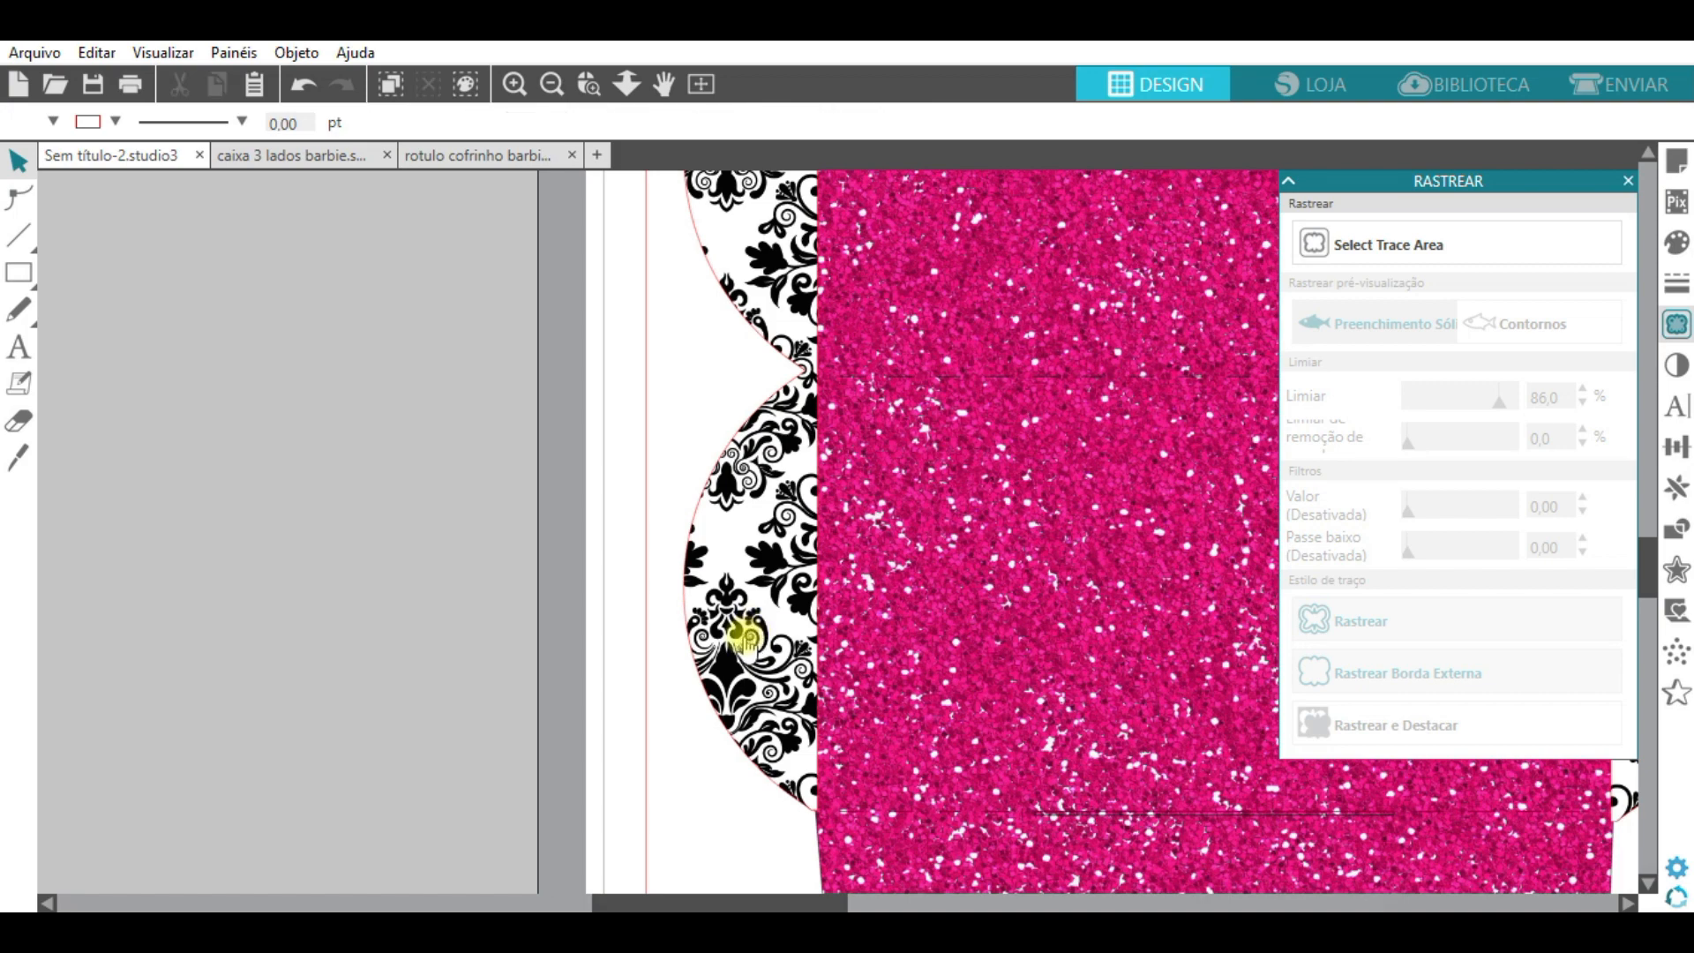
{"action": "scroll", "coordinate": [744, 634], "scroll_direction": "up", "scroll_amount": 4}
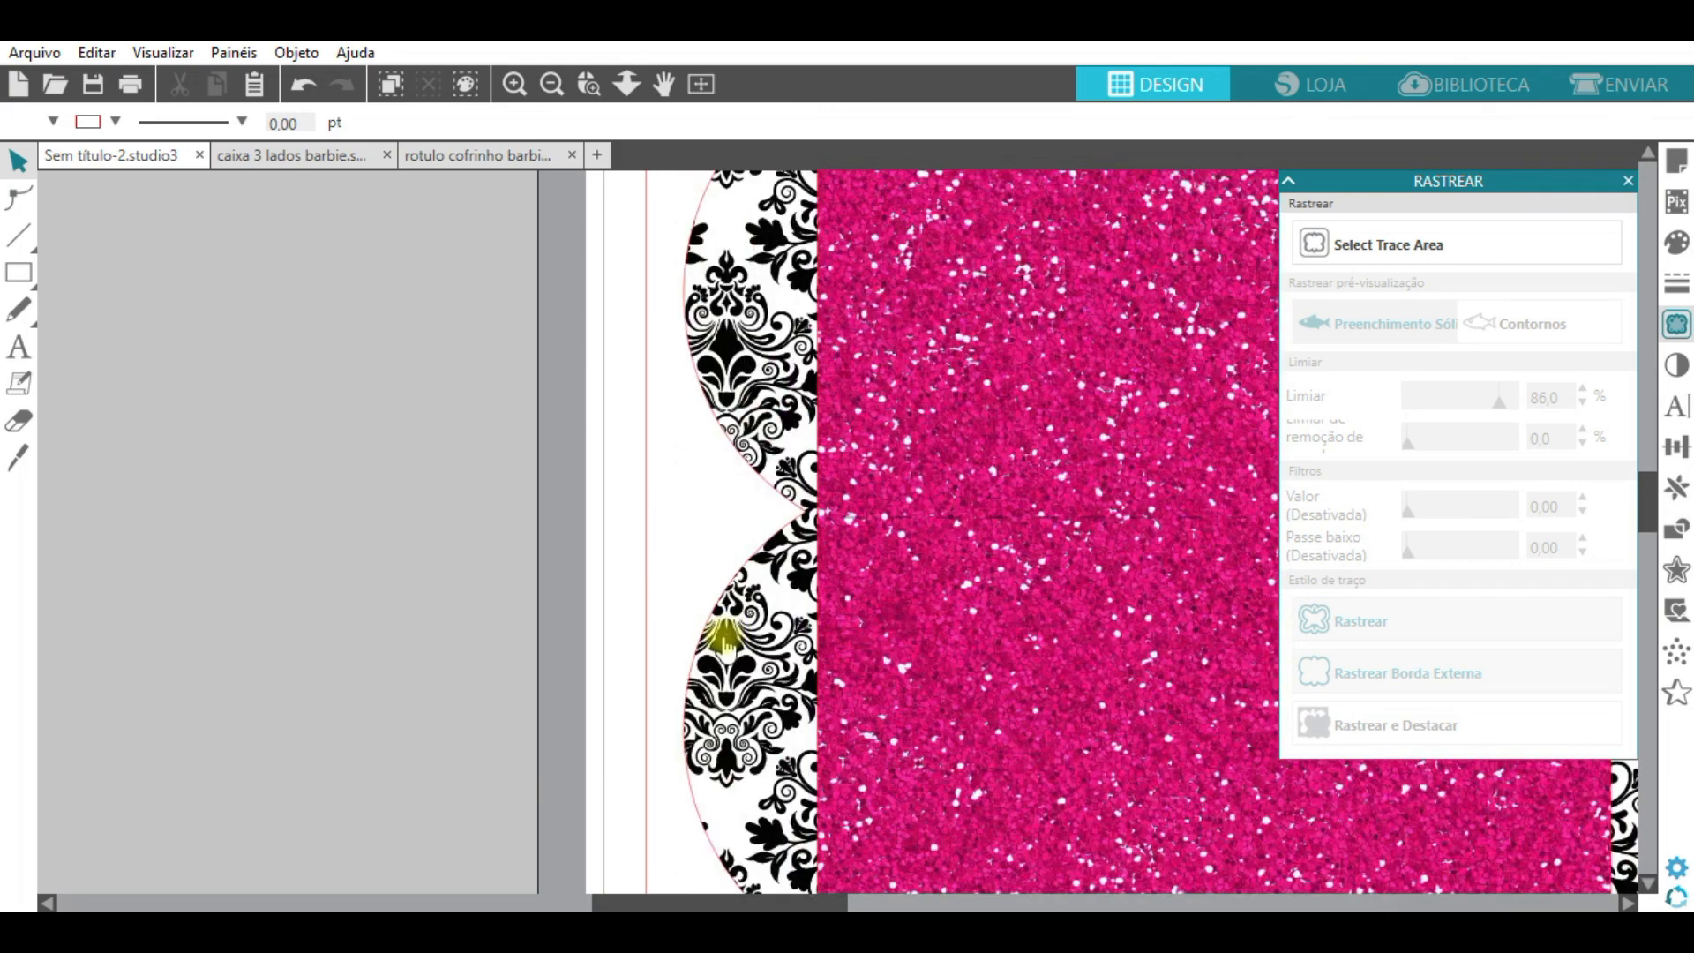
{"action": "scroll", "coordinate": [724, 640], "scroll_direction": "up", "scroll_amount": 2}
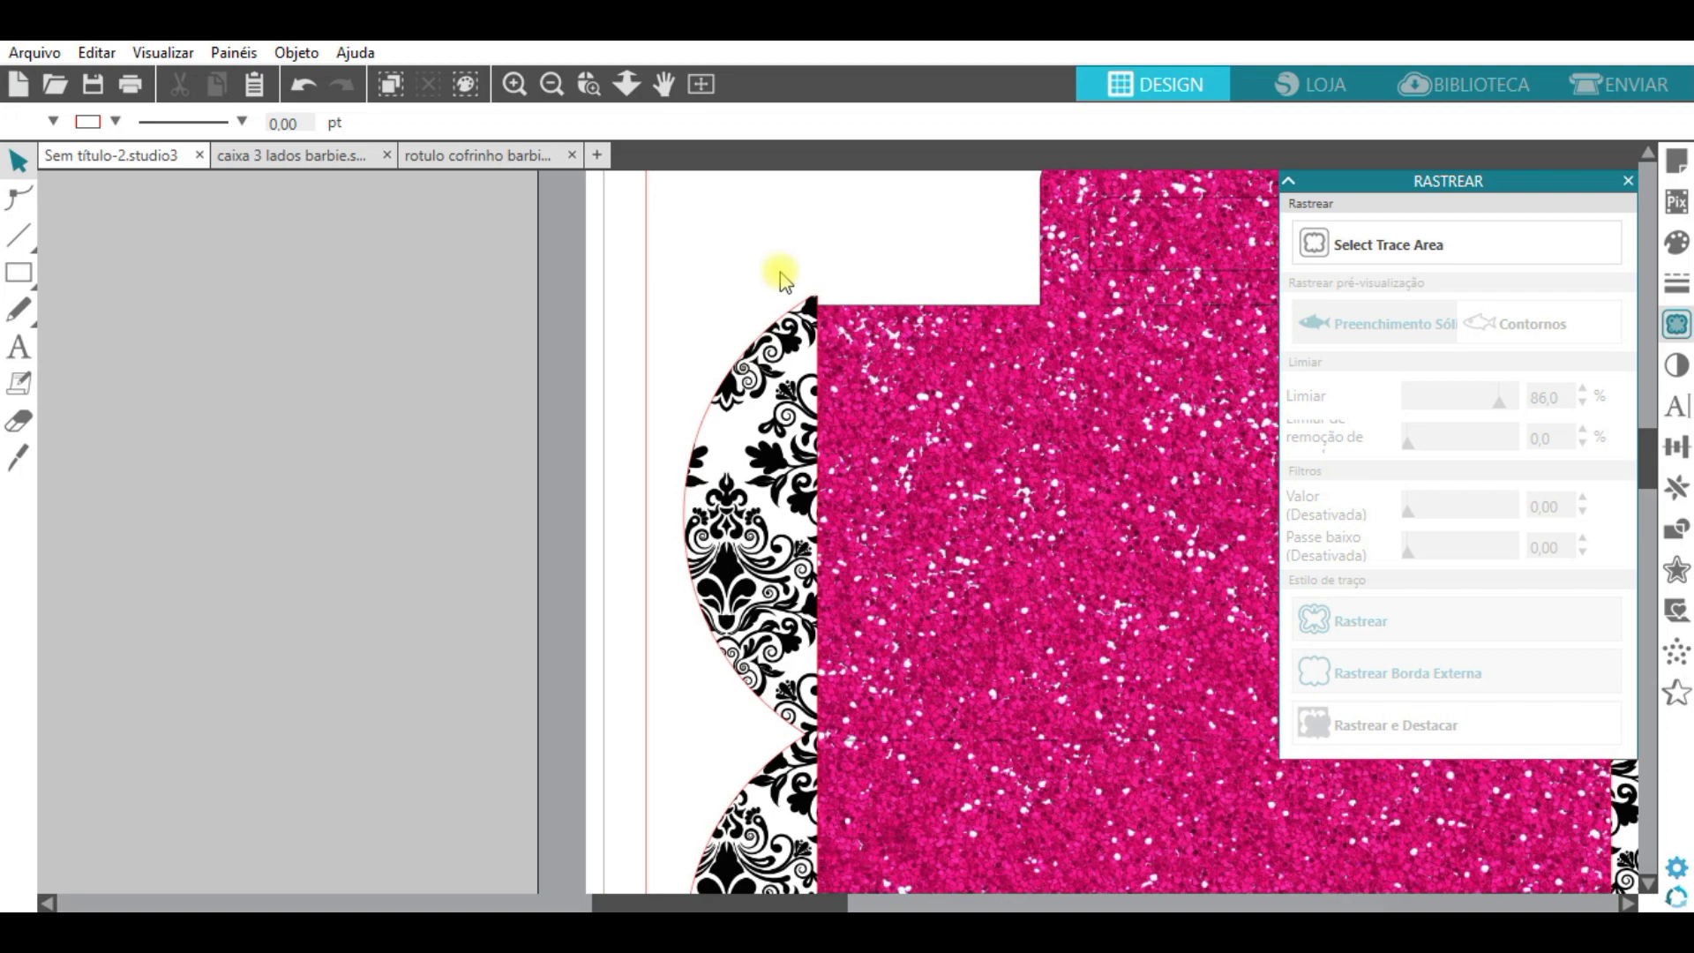
Shorten the left damask shape slightly from its upper end to match the template's panel edge
{"action": "left_click", "coordinate": [788, 313]}
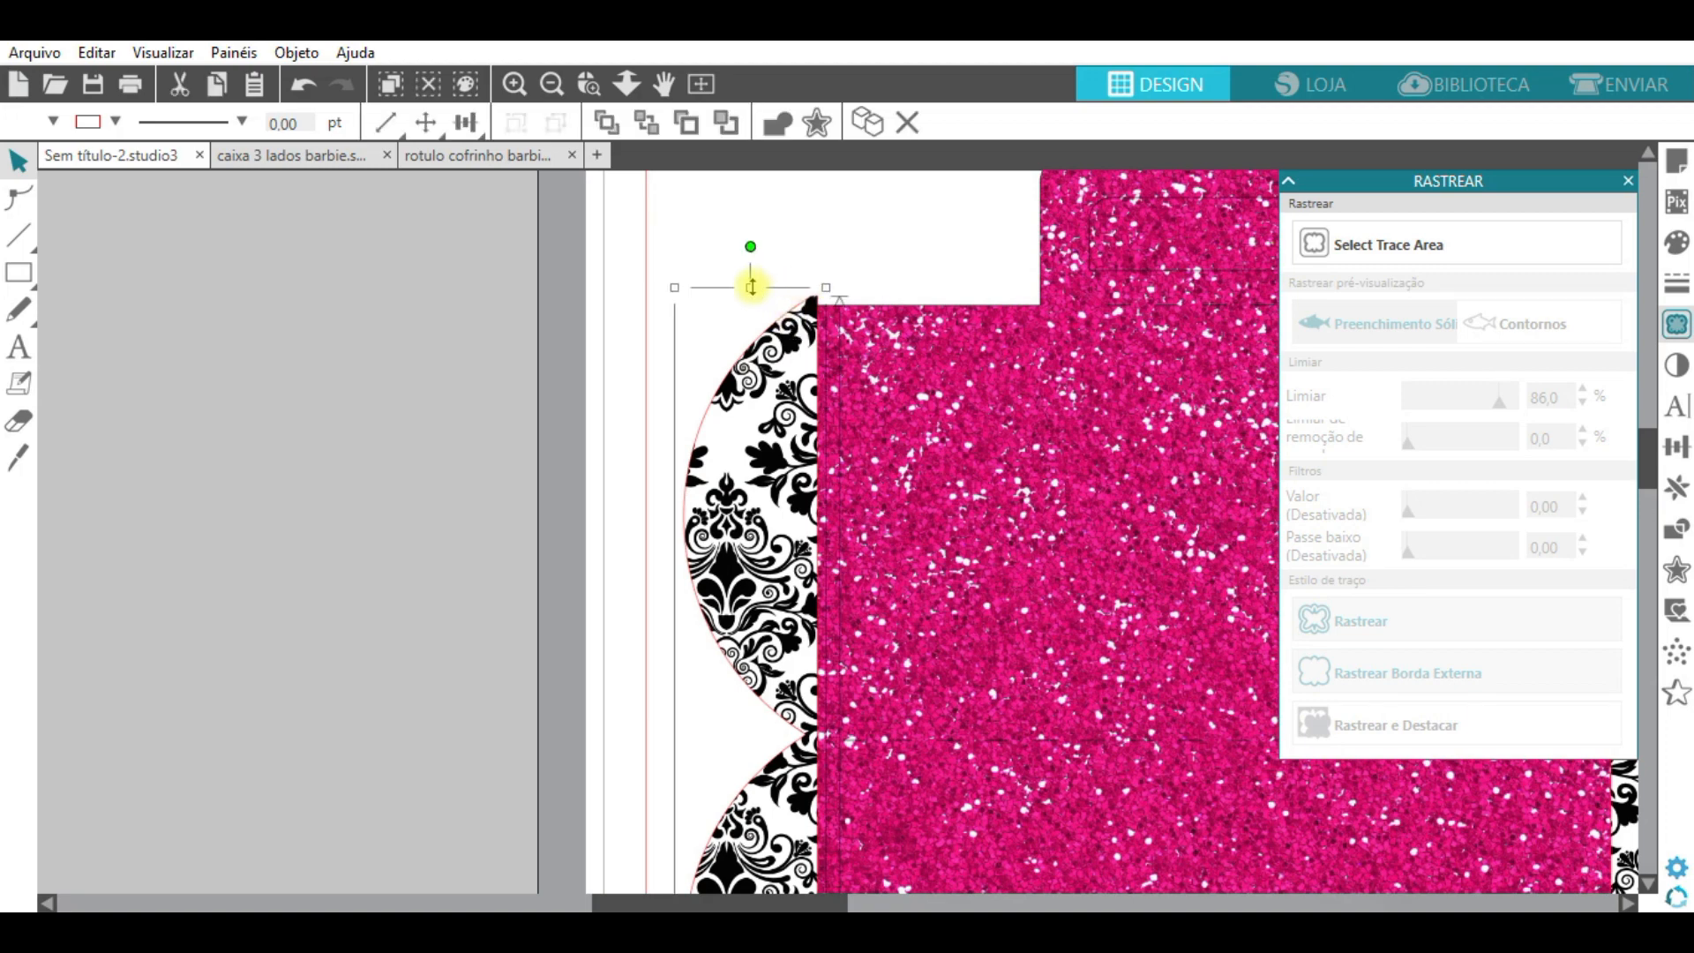
{"action": "left_click_drag", "start_coordinate": [750, 283], "coordinate": [751, 292]}
{"action": "scroll", "coordinate": [835, 560], "scroll_direction": "down", "scroll_amount": 3}
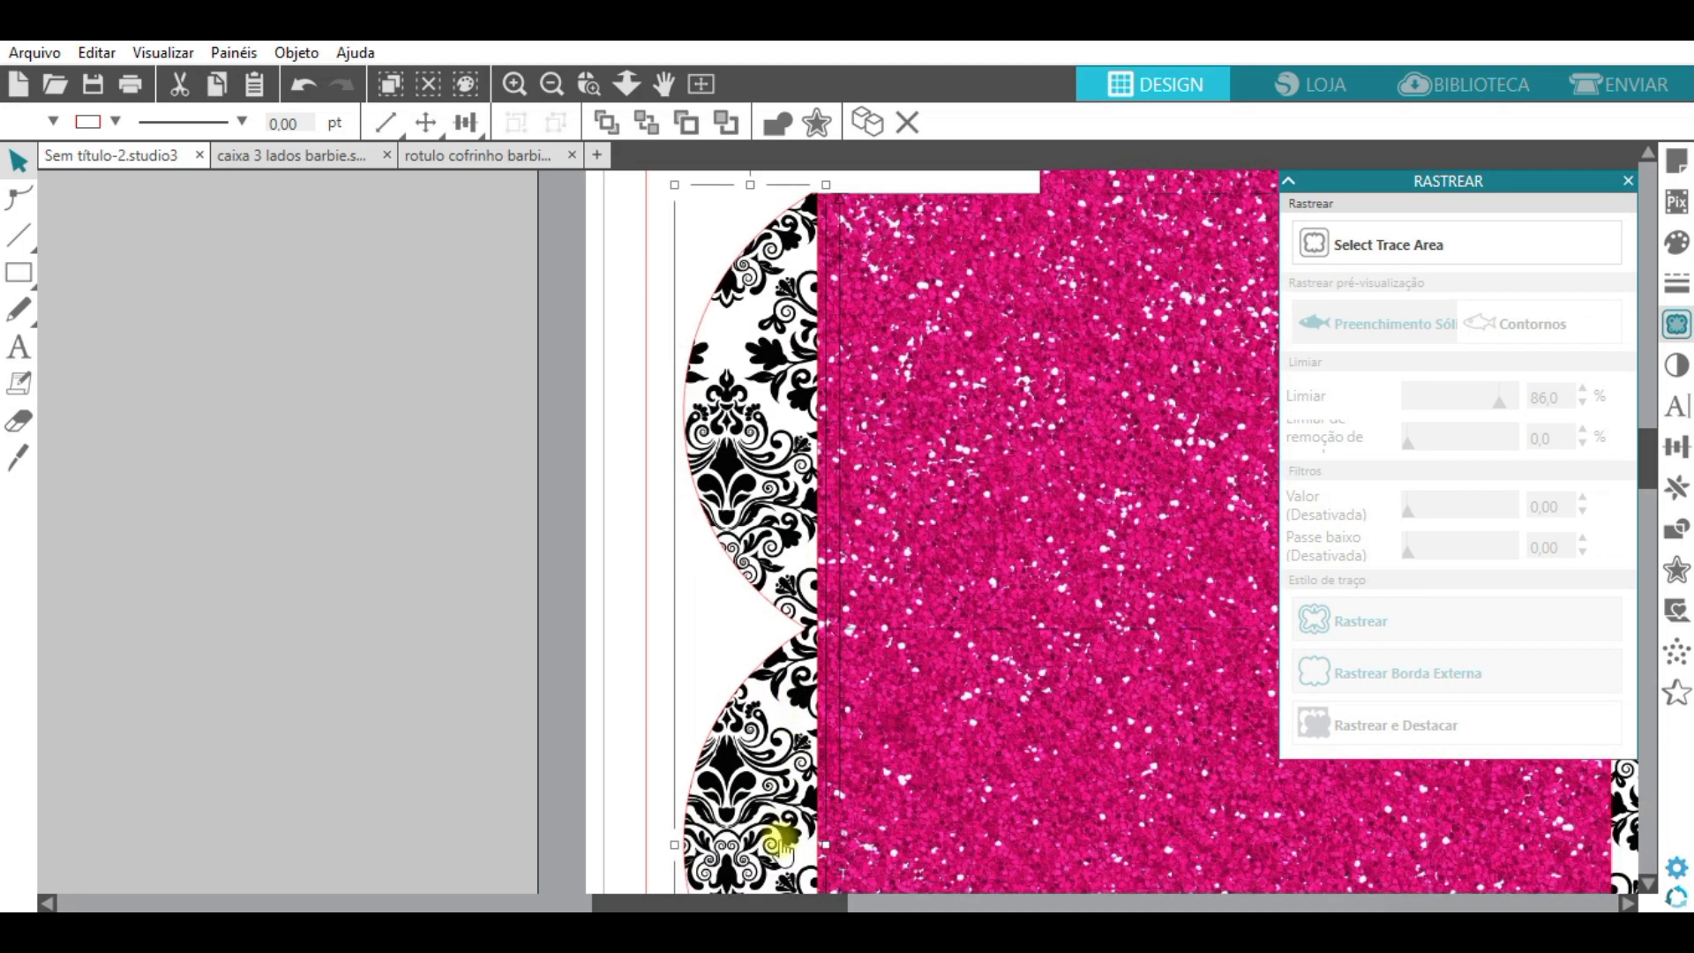
Close the tracing options and move the scalloped heart border onto the empty area beside the page
{"action": "scroll", "coordinate": [863, 900], "scroll_direction": "right", "scroll_amount": 1}
{"action": "left_click_drag", "start_coordinate": [861, 896], "coordinate": [1073, 813]}
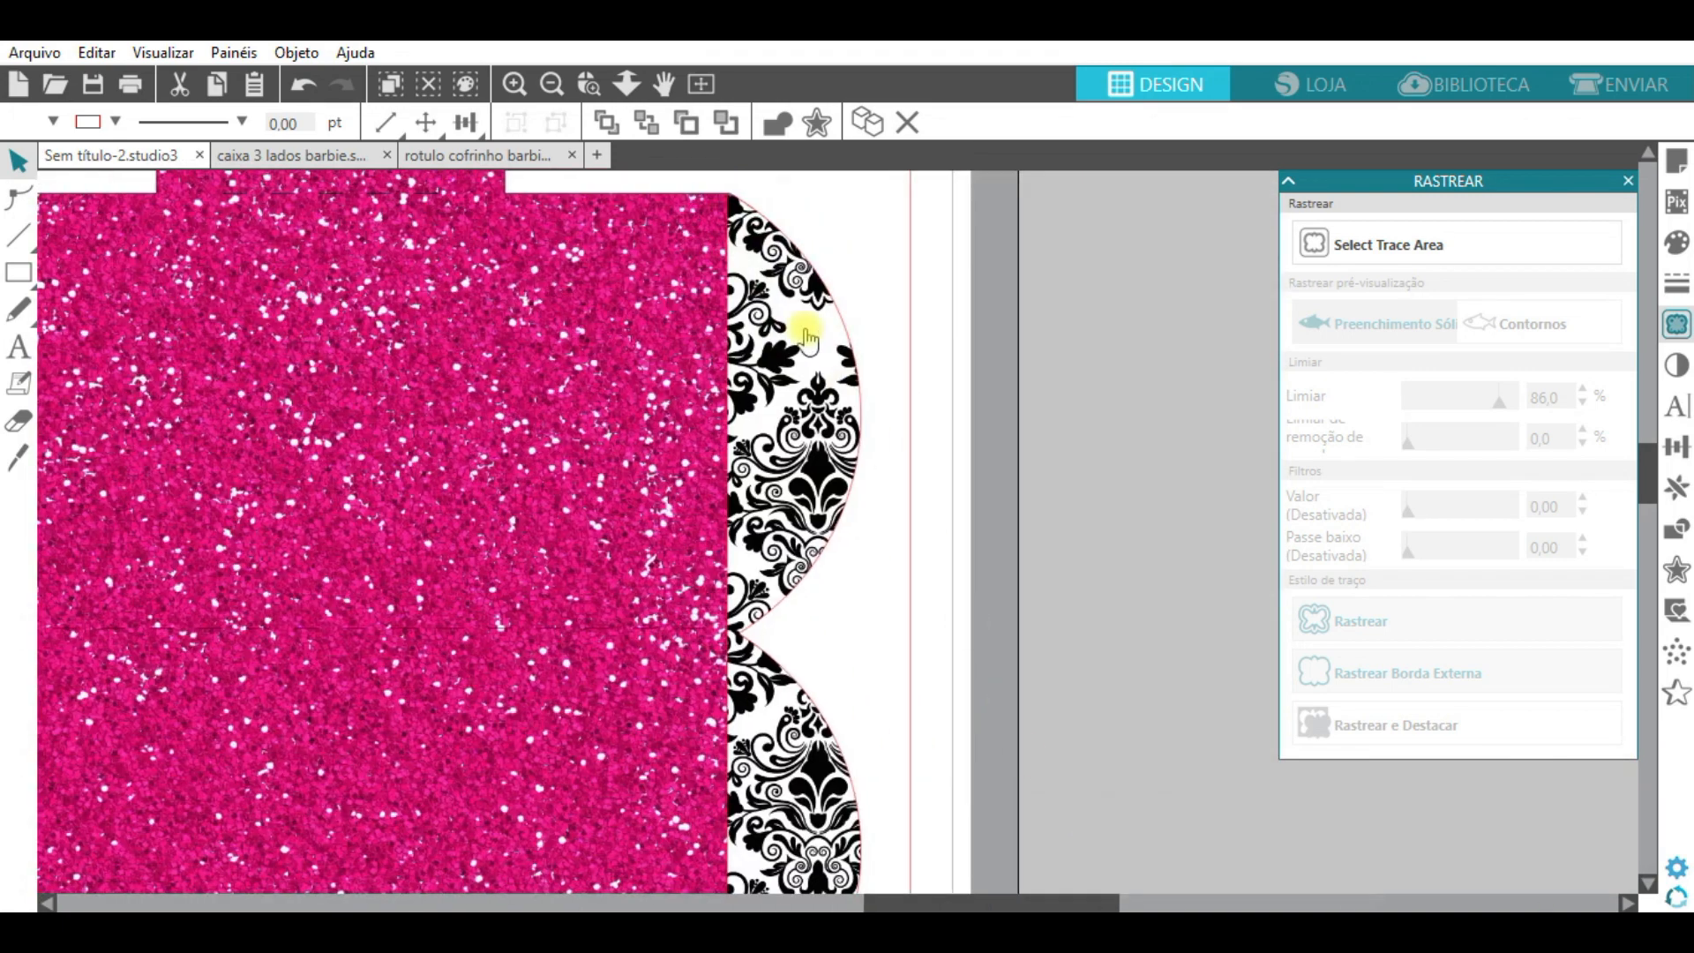
{"action": "scroll", "coordinate": [824, 356], "scroll_direction": "down", "scroll_amount": 2}
{"action": "left_click", "coordinate": [378, 485]}
{"action": "scroll", "coordinate": [441, 538], "scroll_direction": "down", "scroll_amount": 1}
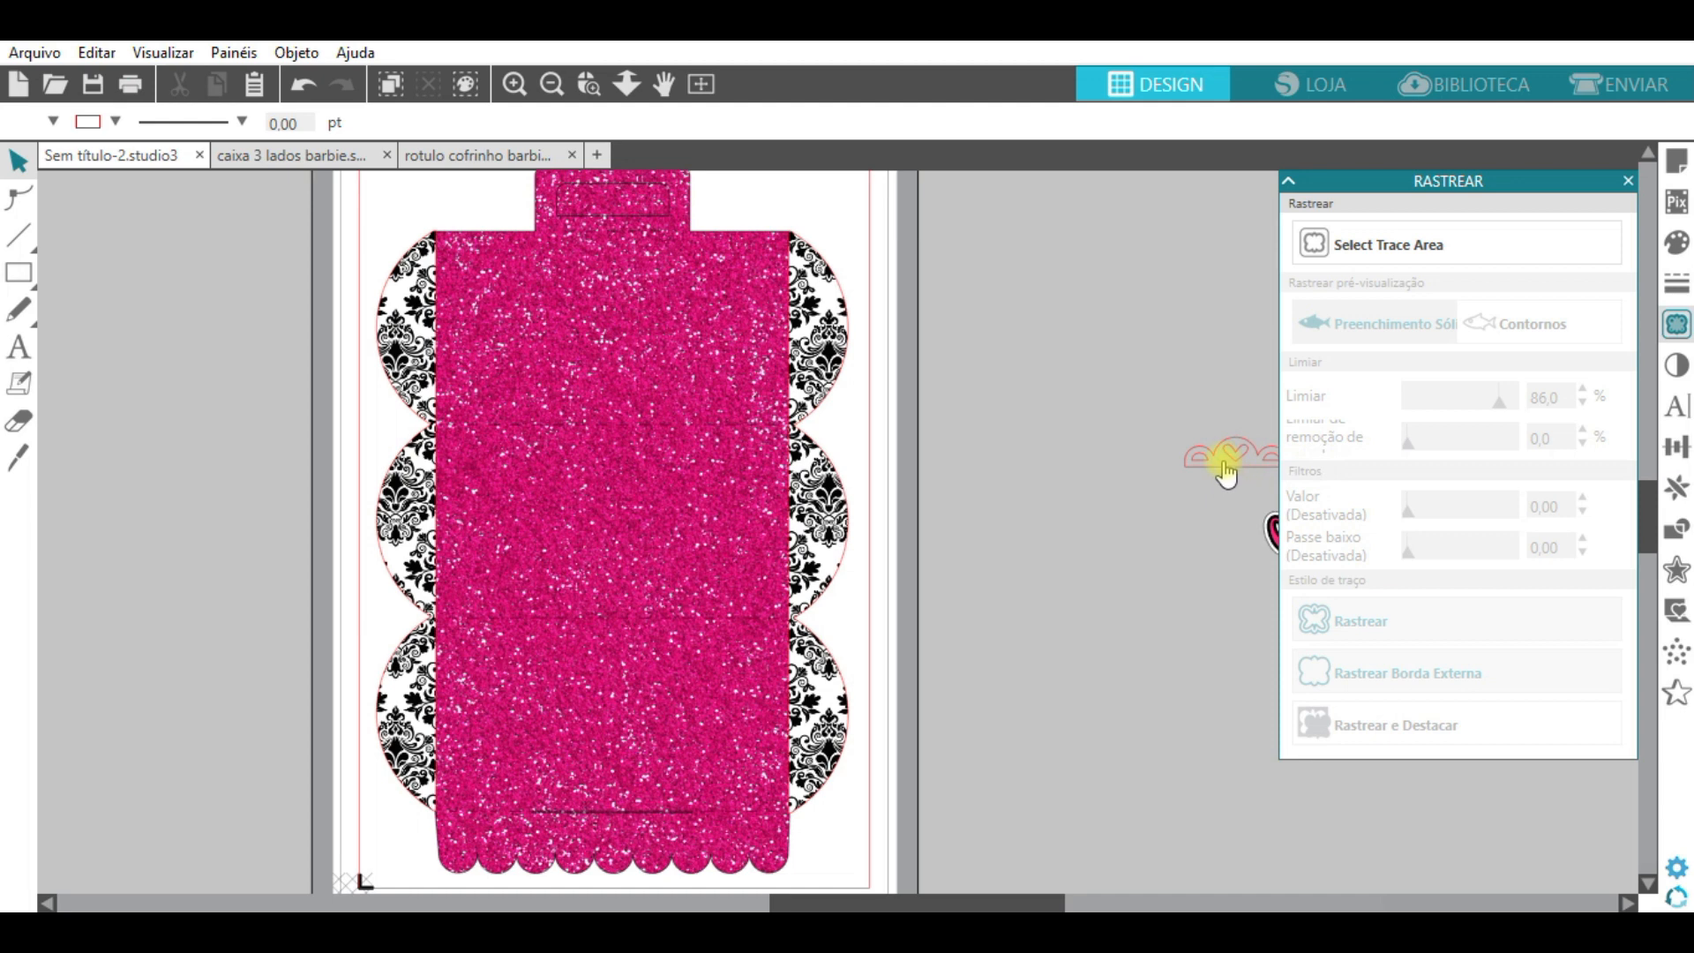
{"action": "left_click_drag", "start_coordinate": [1224, 459], "coordinate": [909, 402]}
{"action": "left_click", "coordinate": [1629, 179]}
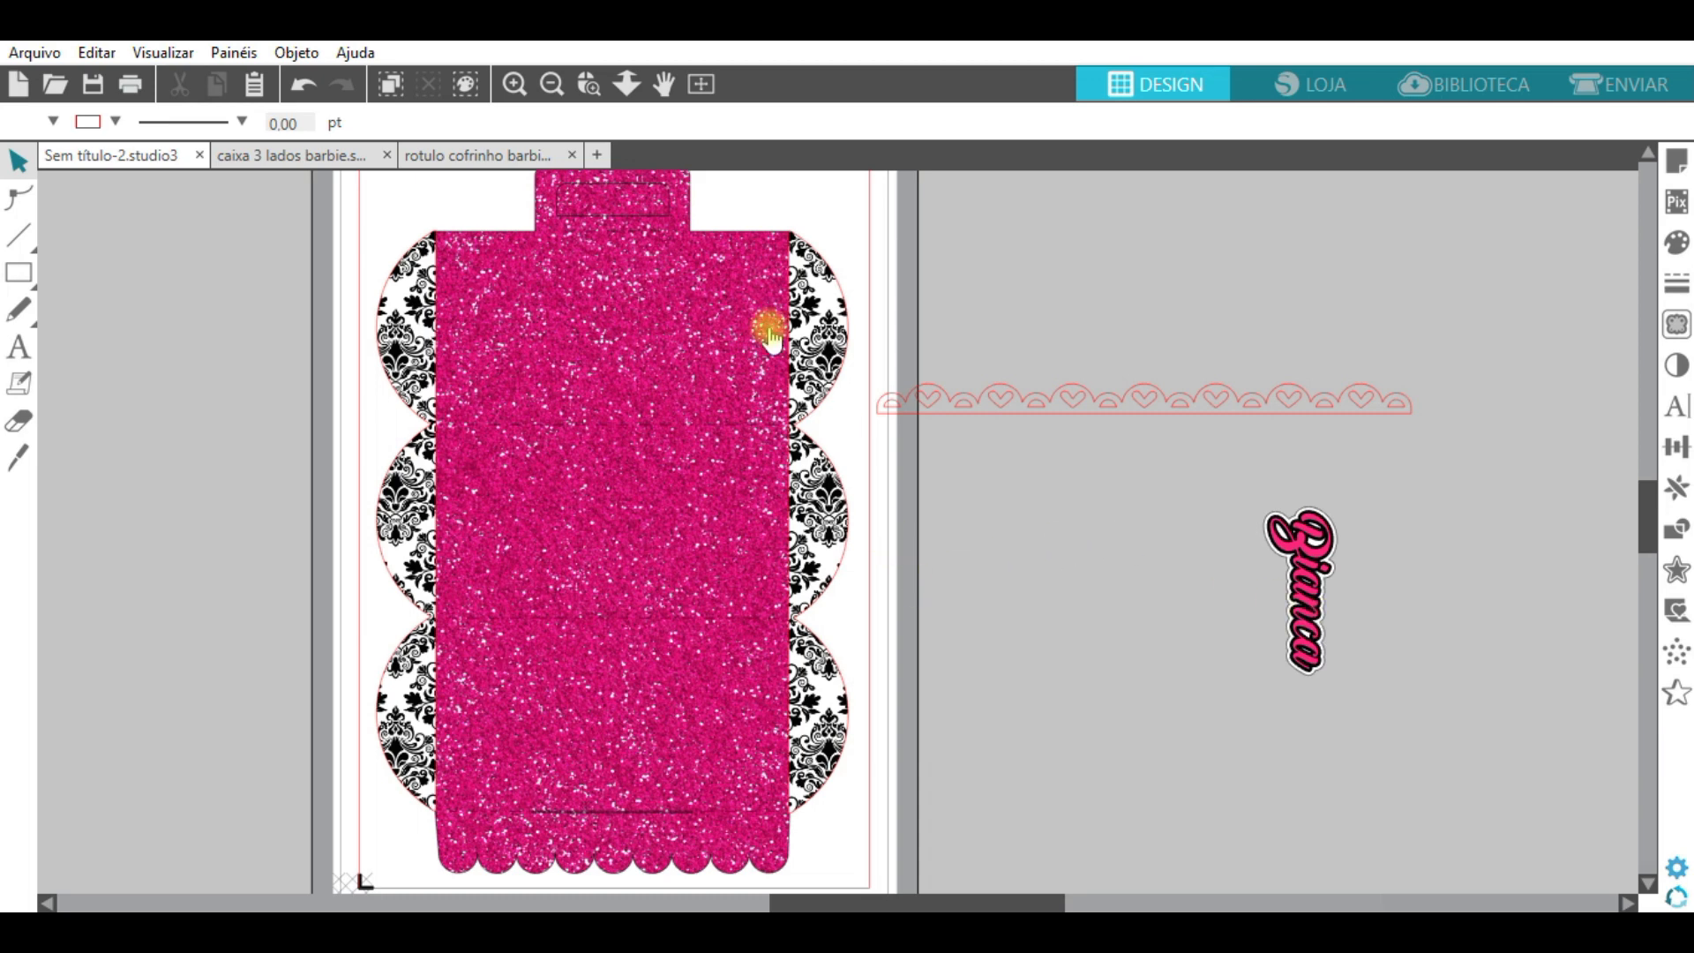
{"action": "left_click", "coordinate": [1095, 399]}
{"action": "left_click_drag", "start_coordinate": [1052, 410], "coordinate": [1100, 433]}
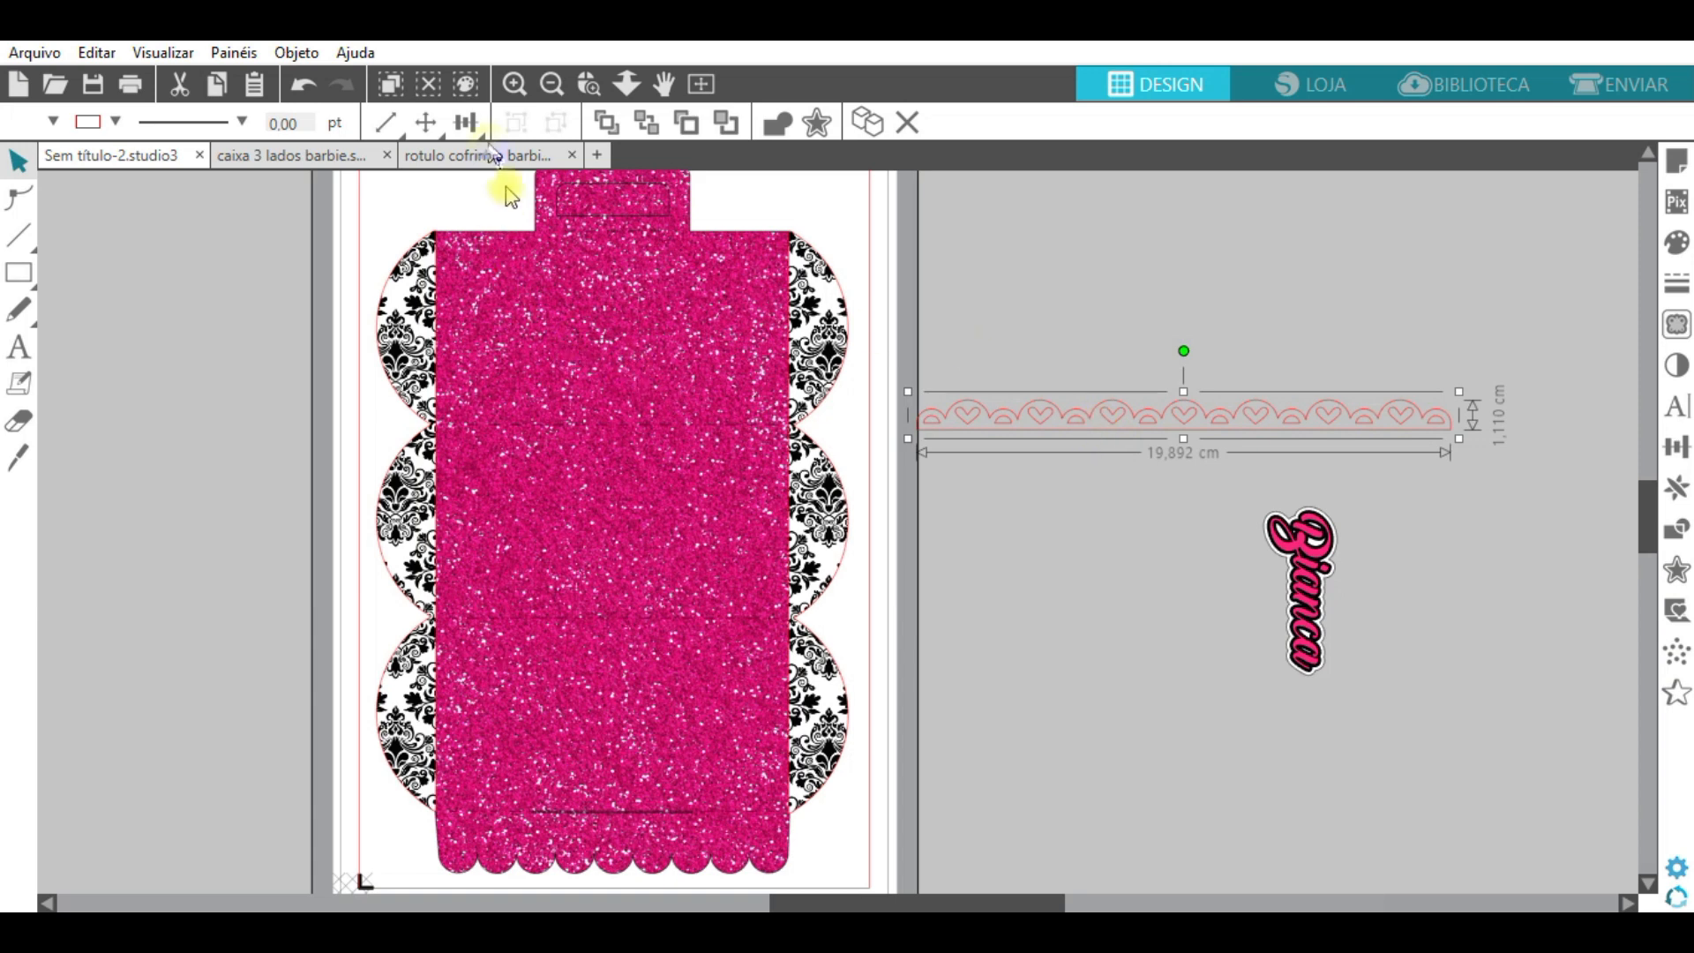
Using the finished label and box designs as reference, fill the scalloped heart border with black and remove the red from its outline
{"action": "left_click", "coordinate": [481, 155]}
{"action": "left_click", "coordinate": [507, 470]}
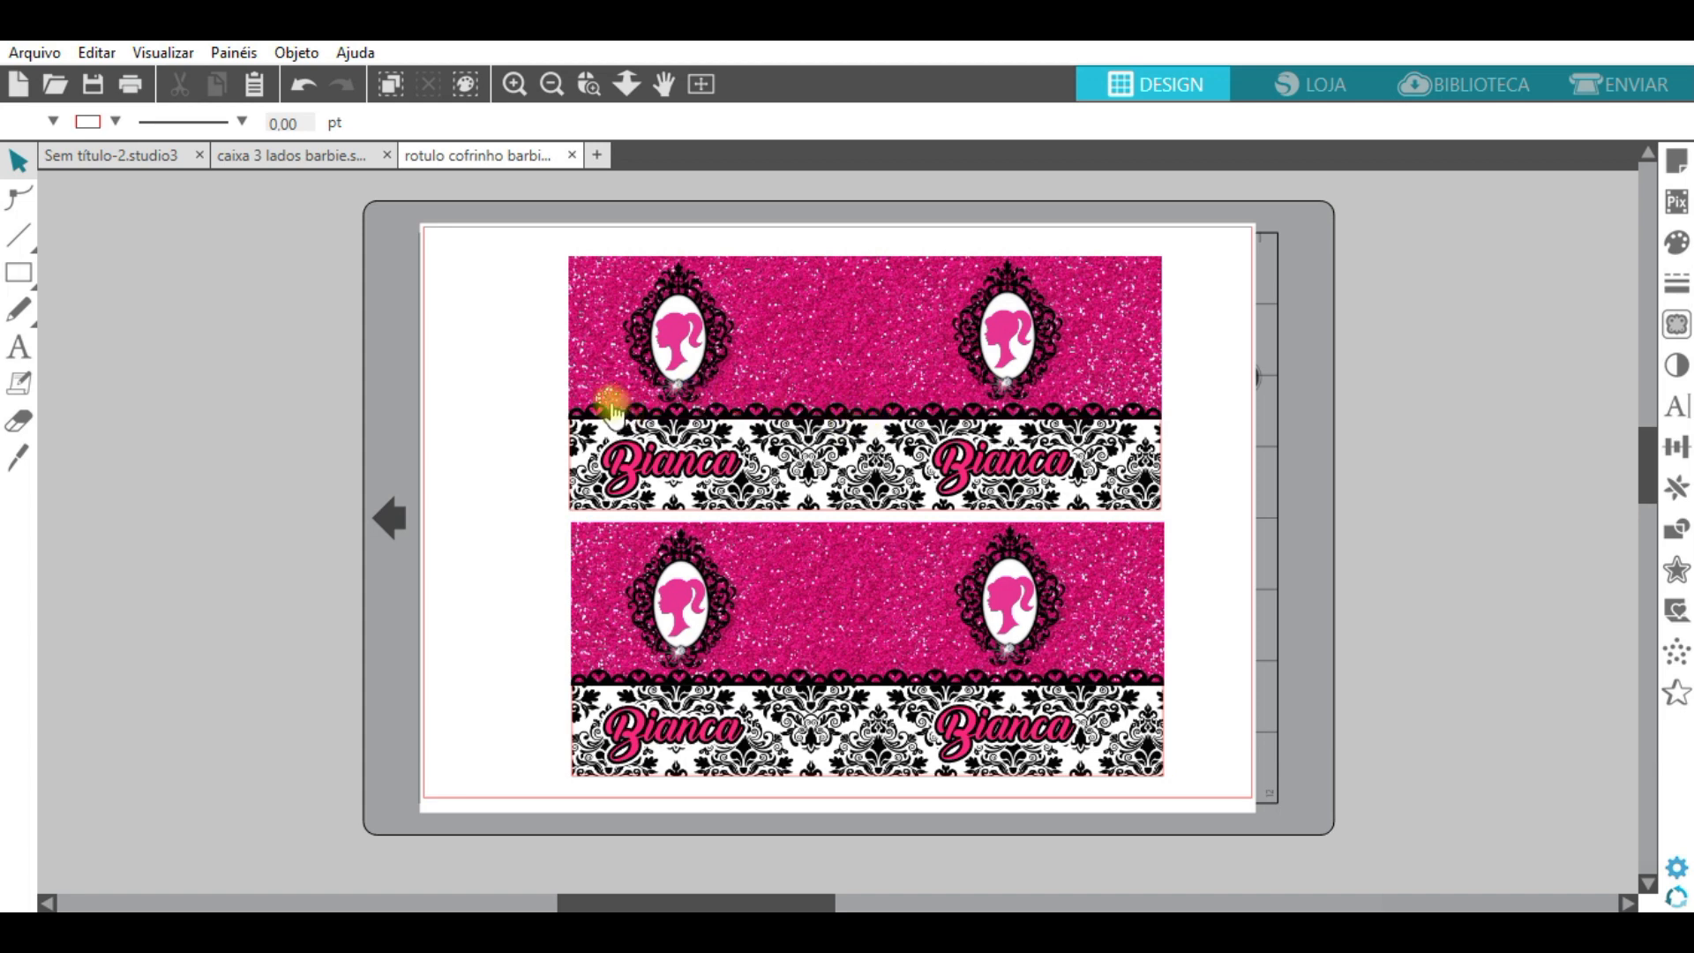
{"action": "left_click", "coordinate": [272, 162]}
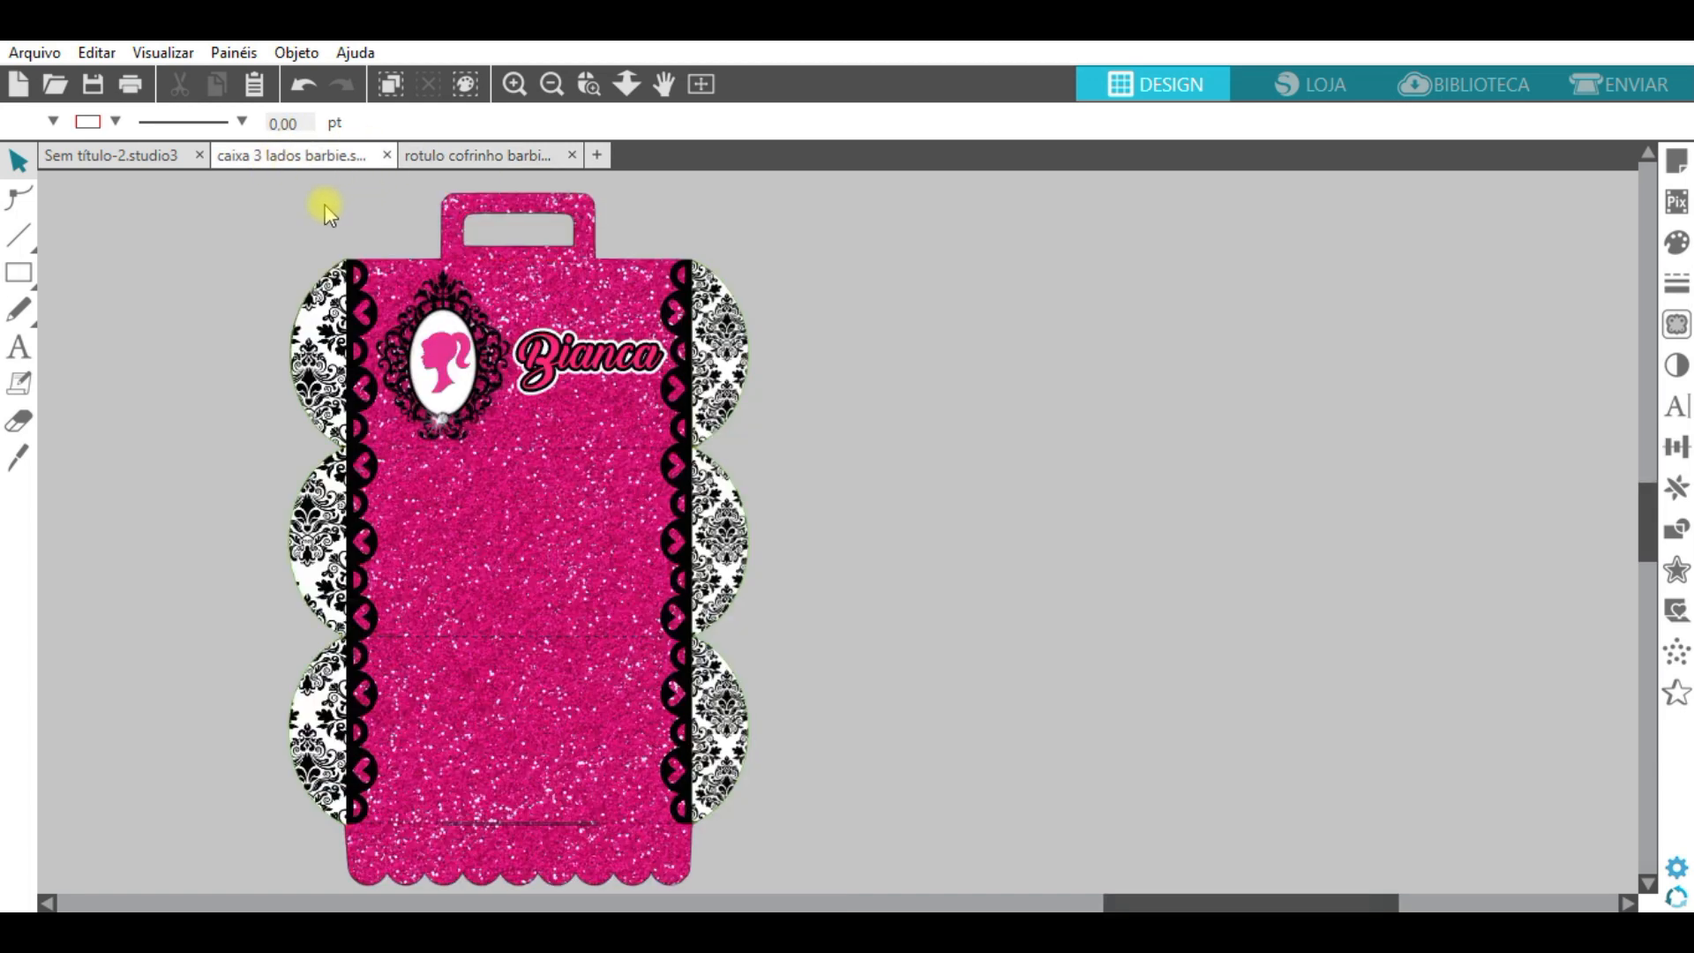
{"action": "left_click", "coordinate": [143, 156]}
{"action": "left_click_drag", "start_coordinate": [1203, 431], "coordinate": [1269, 394]}
{"action": "left_click", "coordinate": [87, 122]}
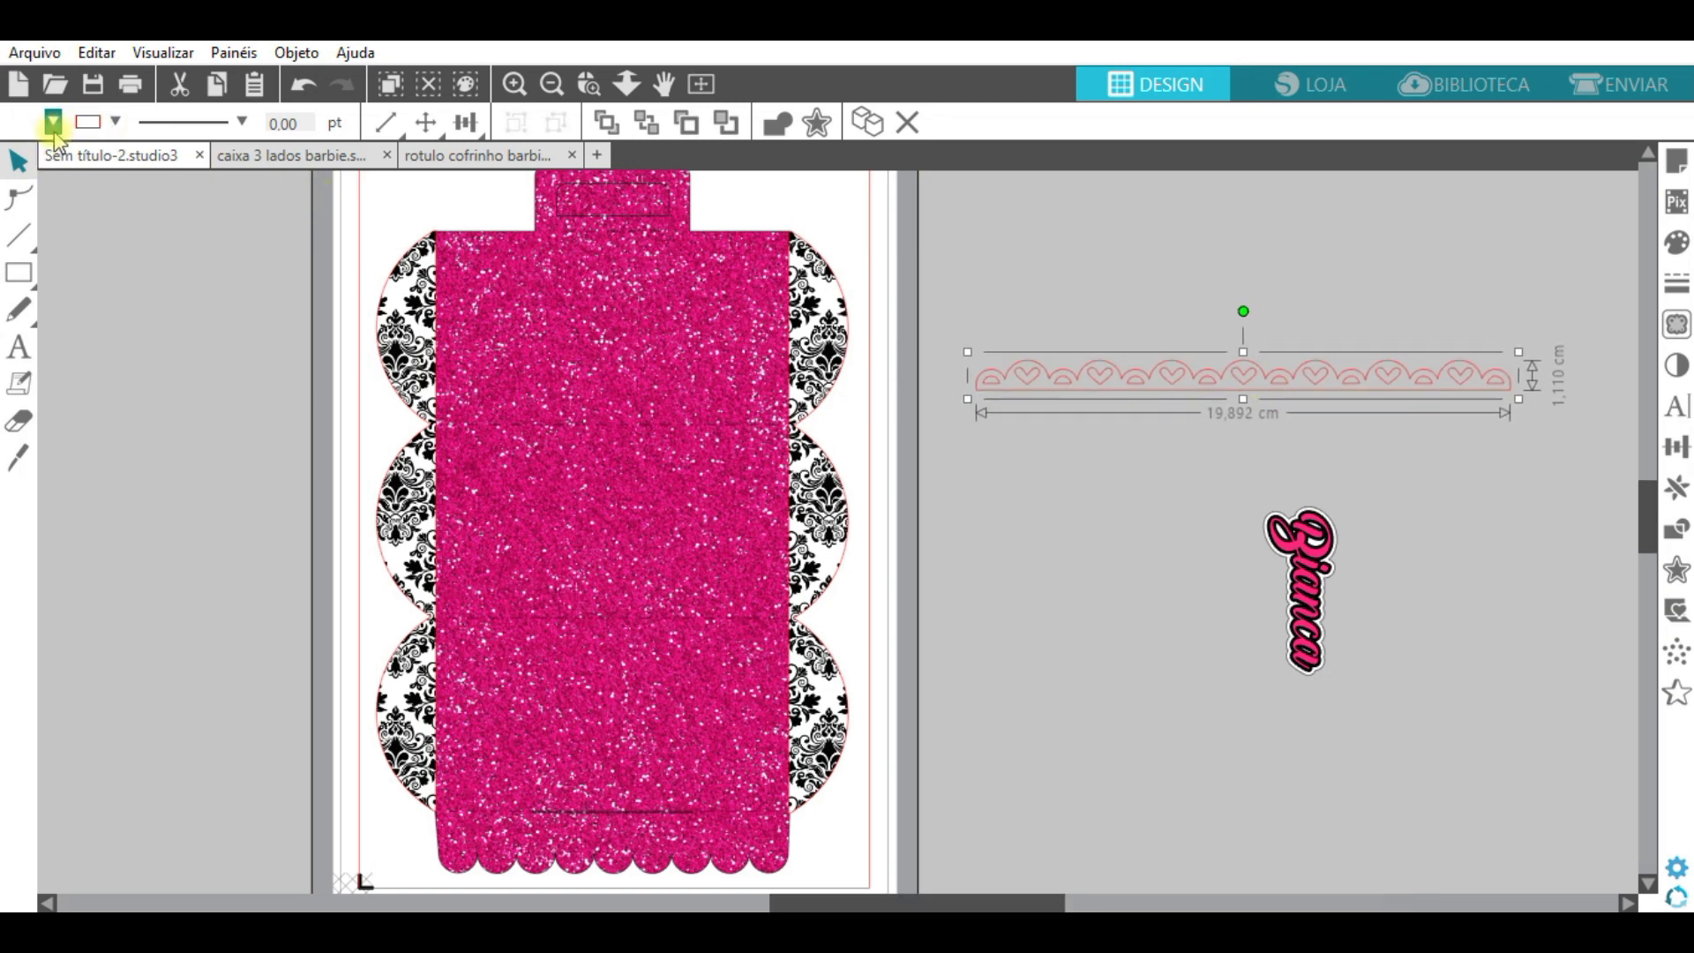
{"action": "left_click", "coordinate": [182, 188]}
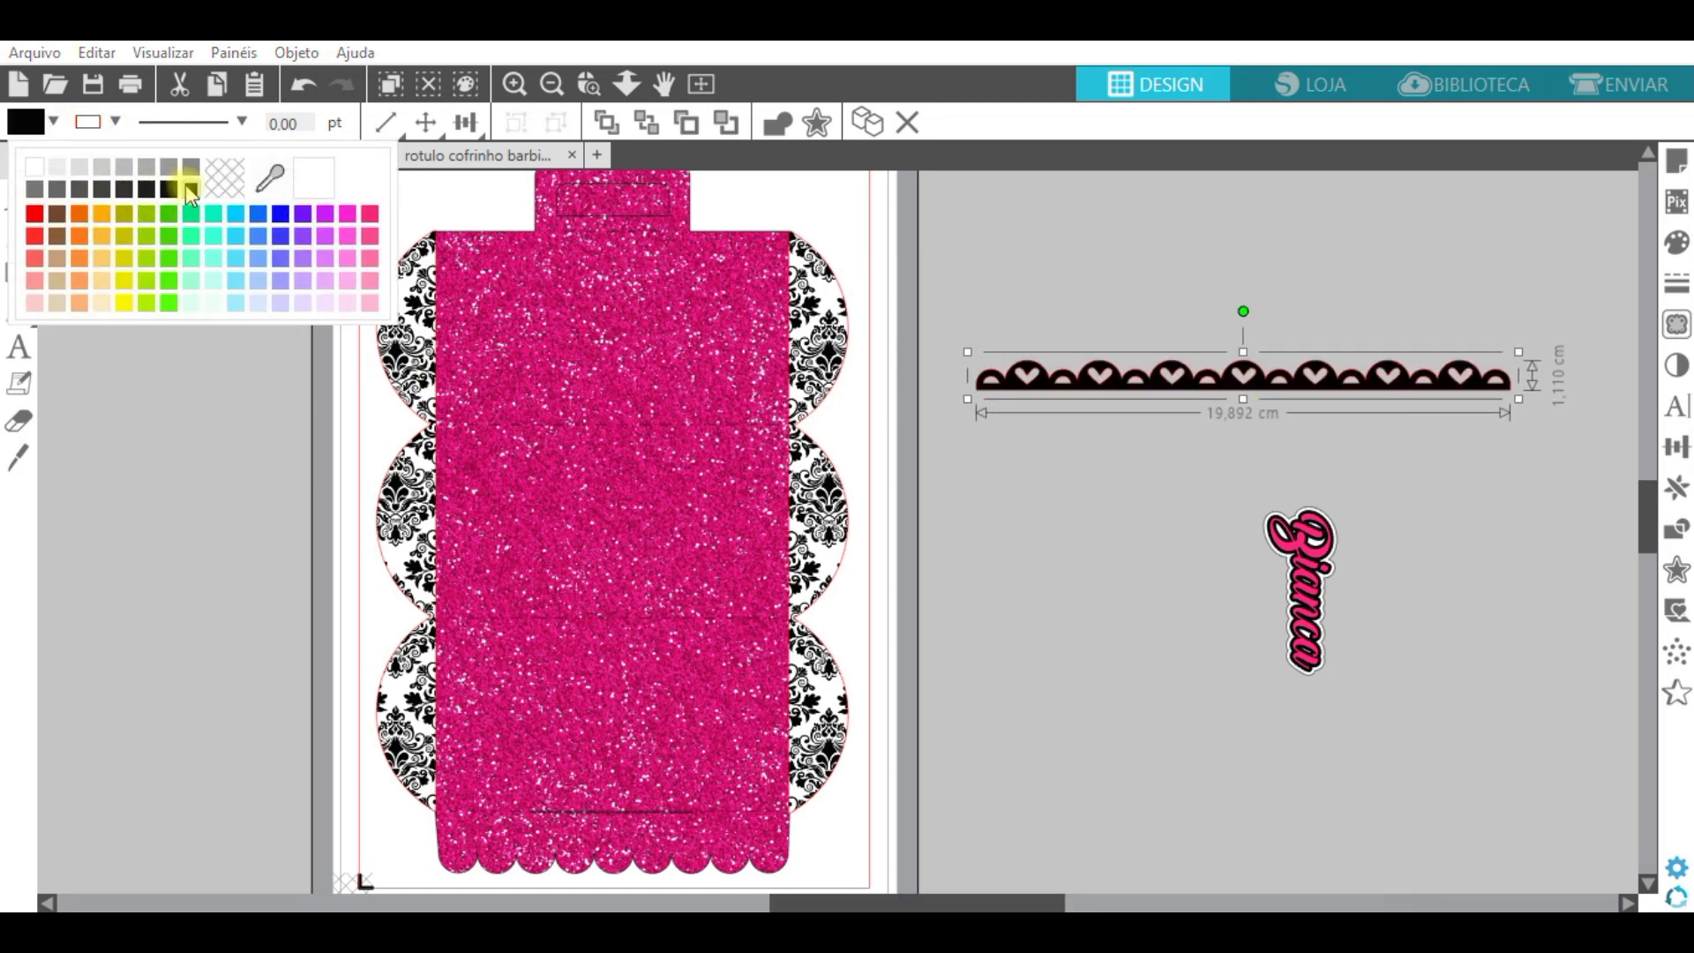
{"action": "left_click", "coordinate": [114, 122]}
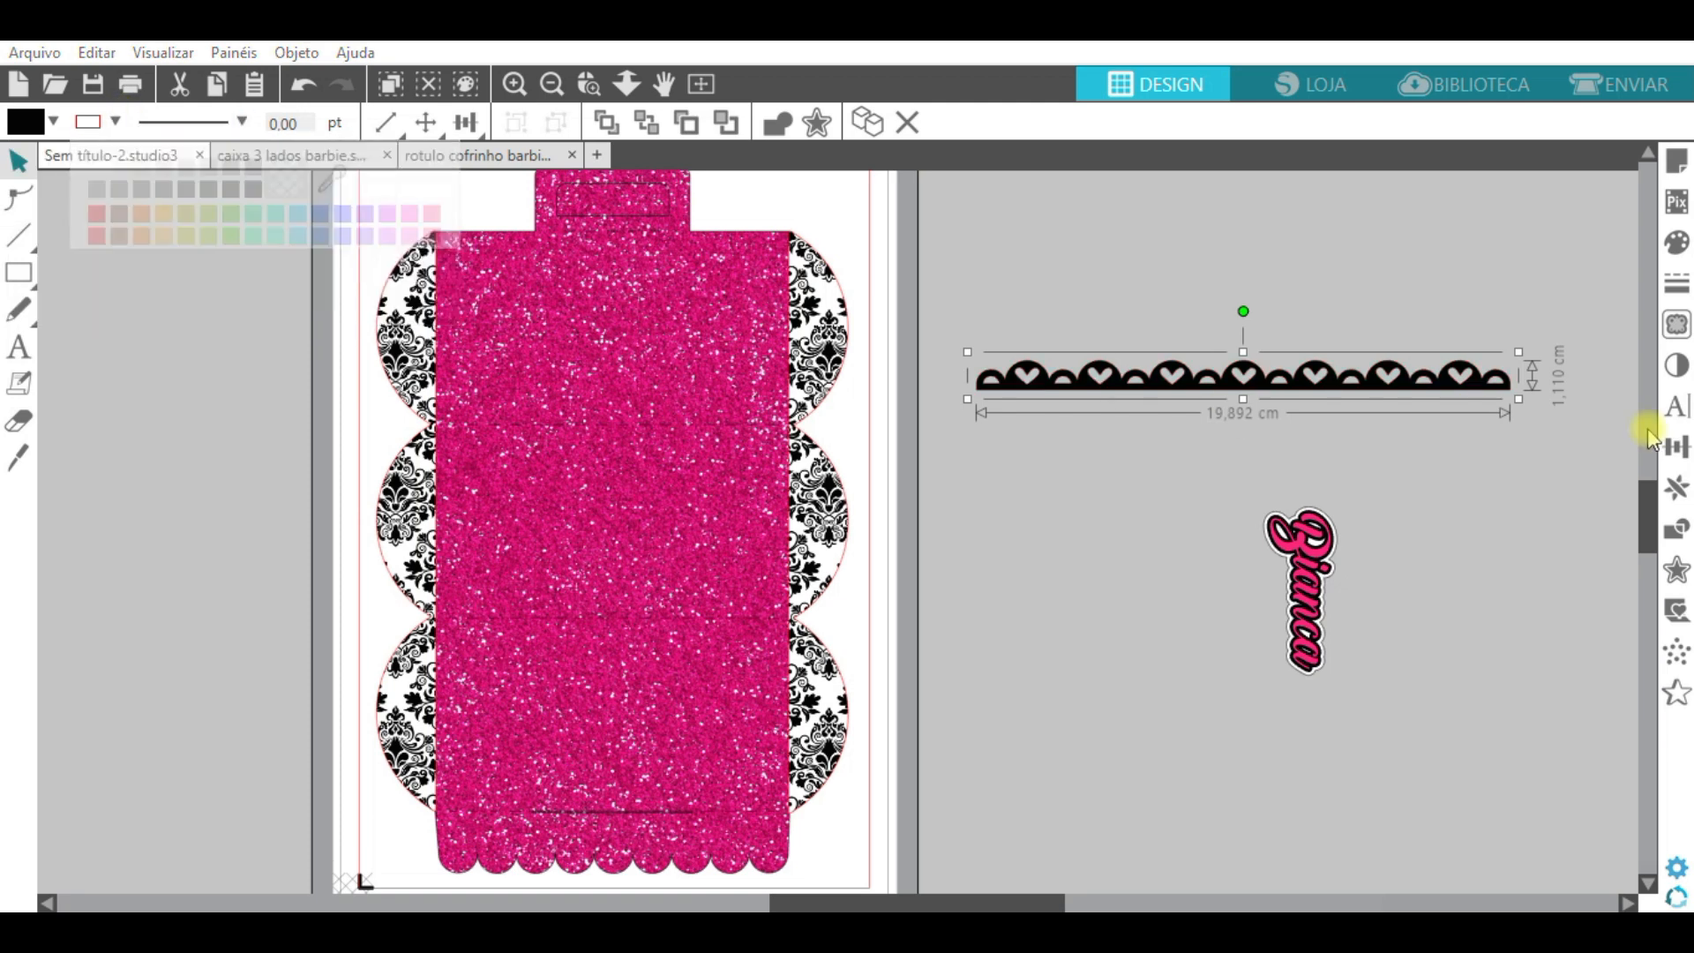
Rotate the black heart border by -90° and place it along the right edge of the glitter panel
{"action": "left_click", "coordinate": [1676, 486]}
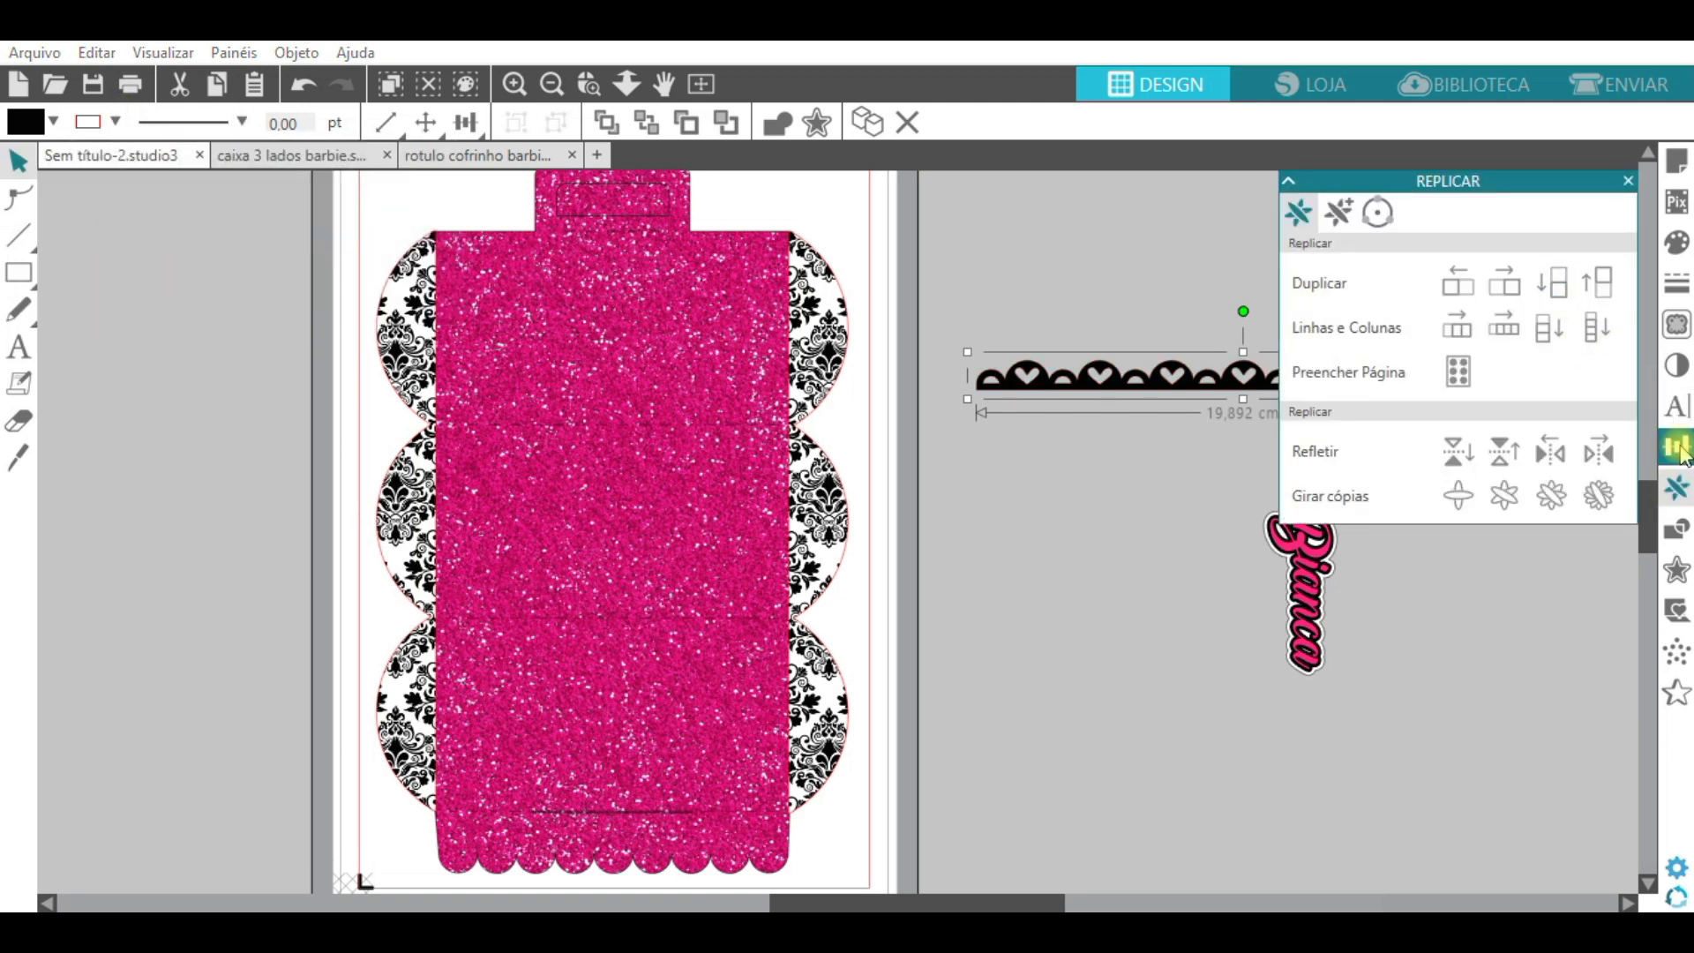
{"action": "left_click", "coordinate": [1676, 445]}
{"action": "left_click", "coordinate": [1377, 212]}
{"action": "left_click", "coordinate": [1504, 428]}
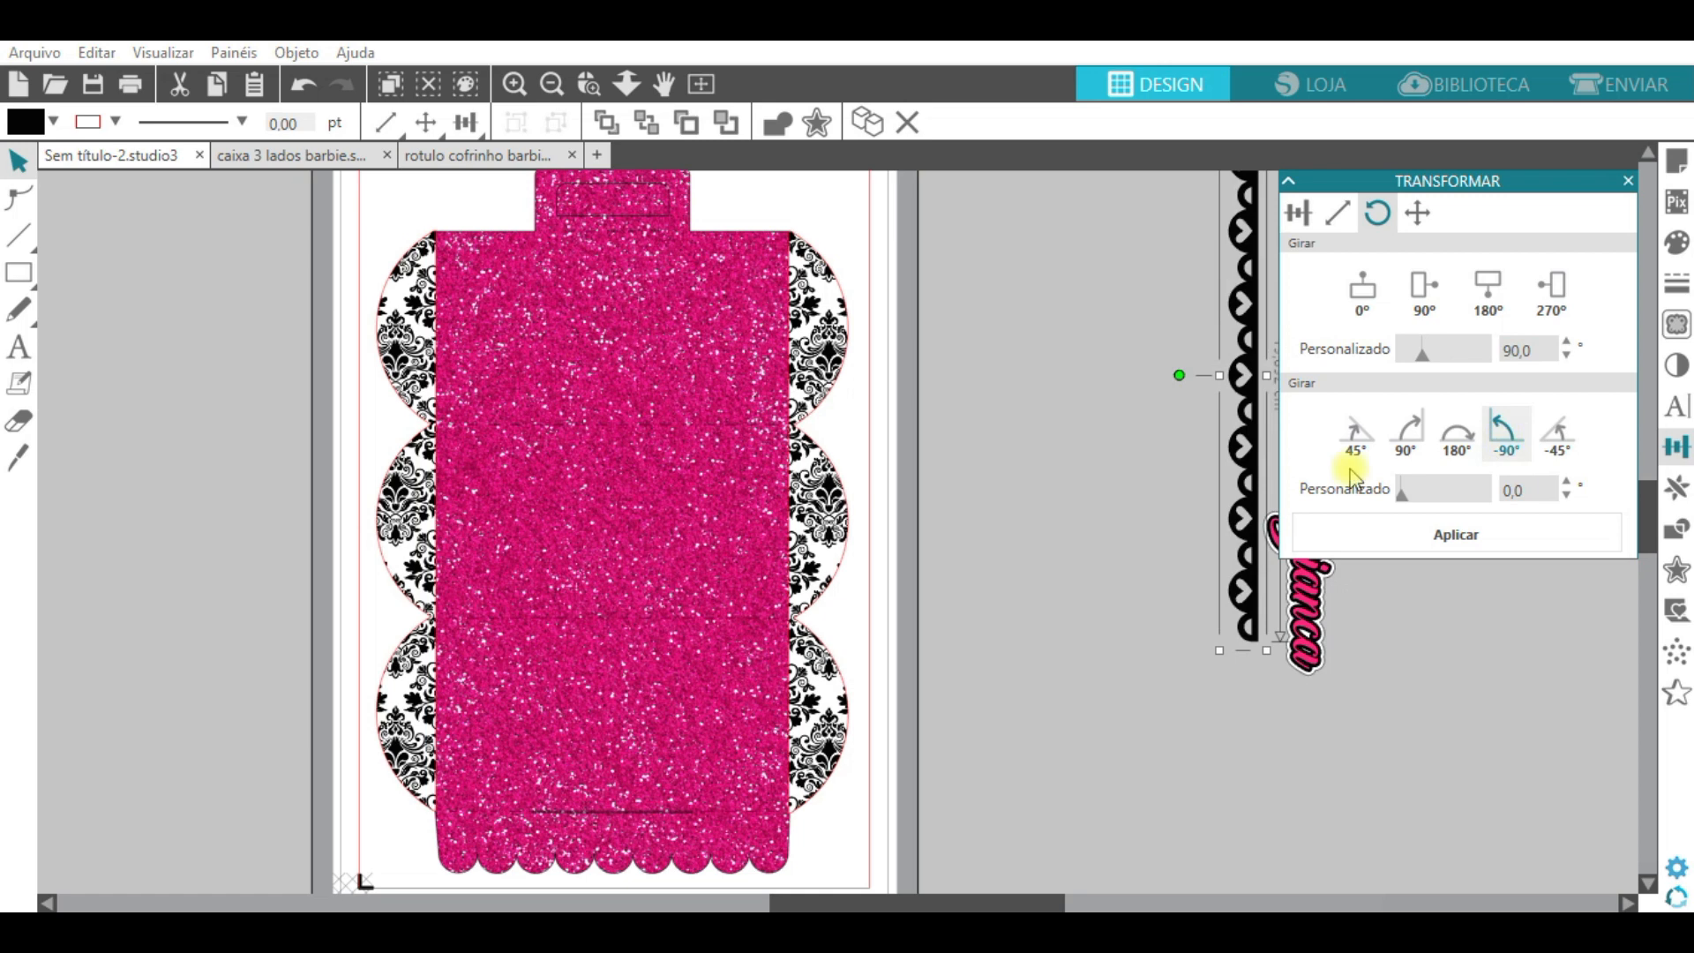
{"action": "left_click_drag", "start_coordinate": [1247, 333], "coordinate": [784, 465]}
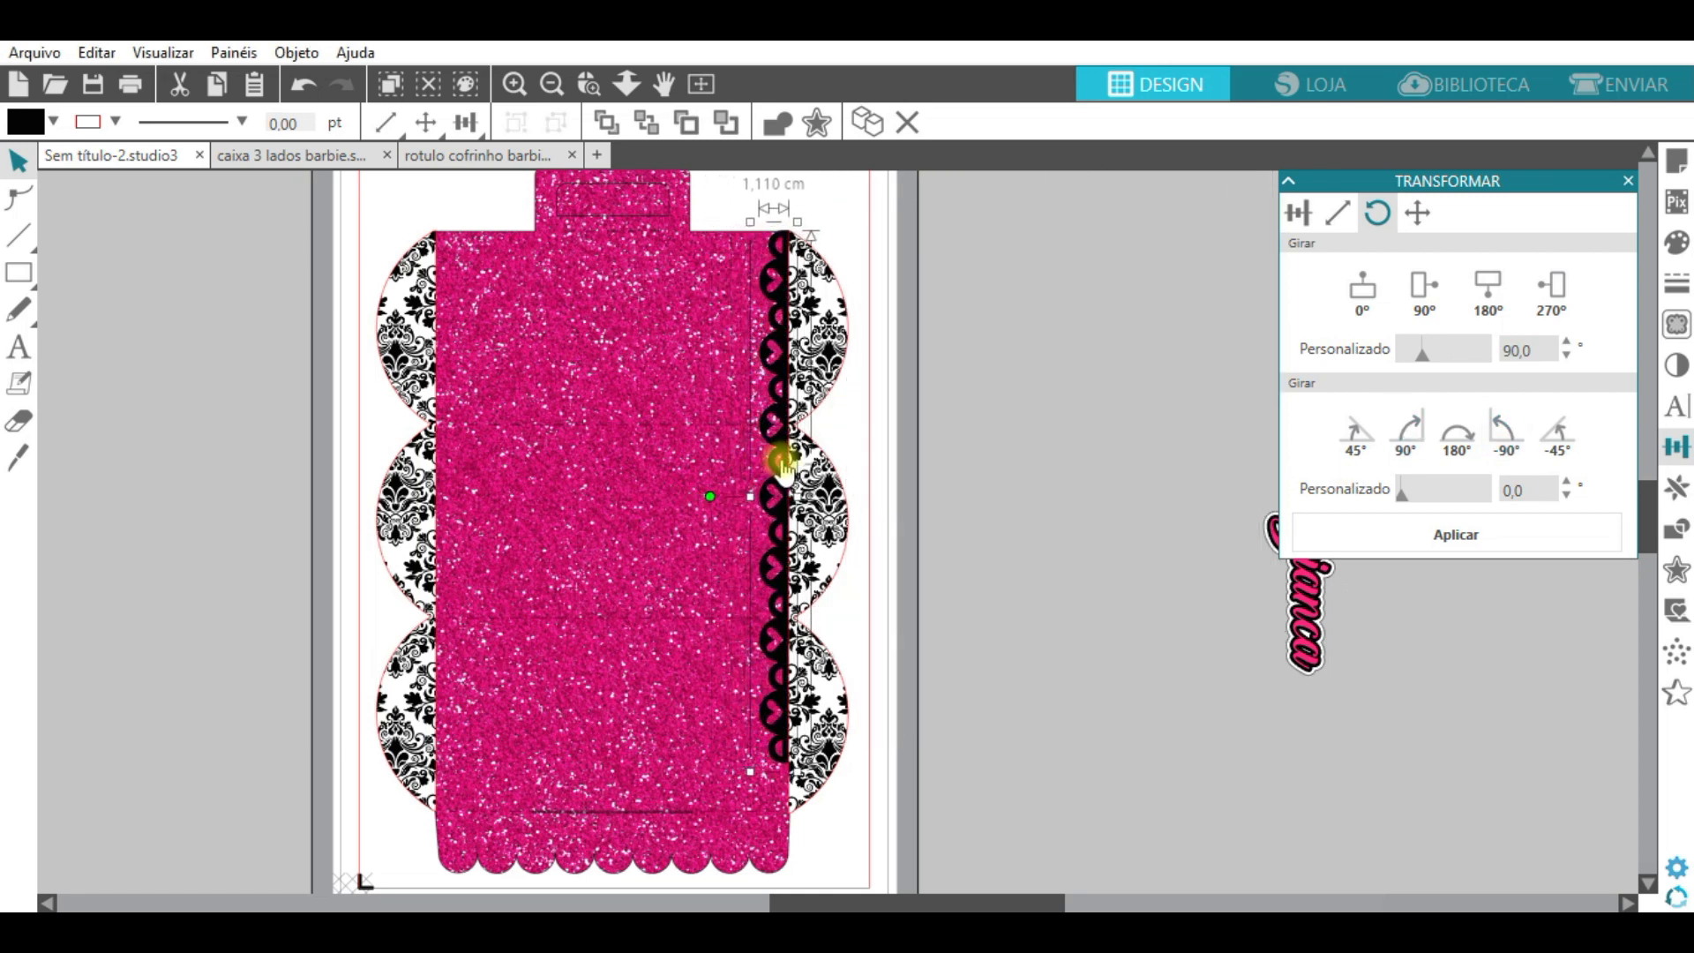
Shrink the heart border to about 0.675 cm wide and nudge it right to line up with the glitter panel's edge
{"action": "left_click_drag", "start_coordinate": [801, 773], "coordinate": [811, 559]}
{"action": "key", "text": "Right"}
{"action": "key", "text": "Right"}
{"action": "key", "text": "Right"}
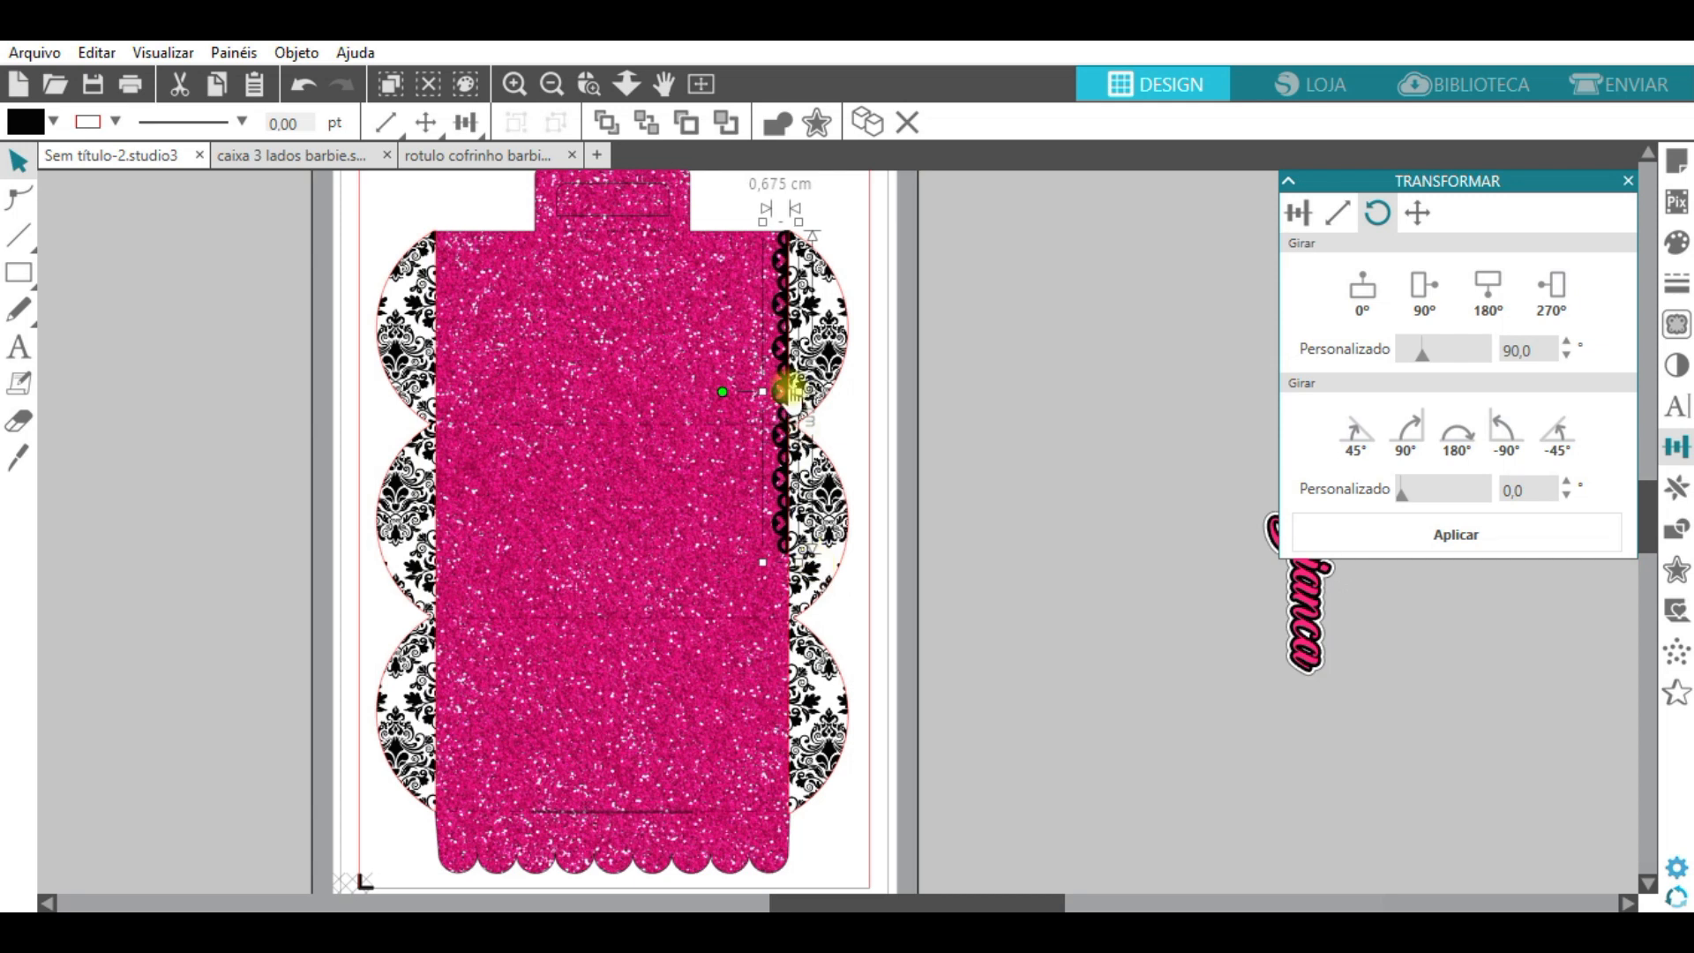
Duplicate the heart border below itself and scale both pieces together to end at the glitter panel's lower fold line
{"action": "left_click", "coordinate": [1679, 491]}
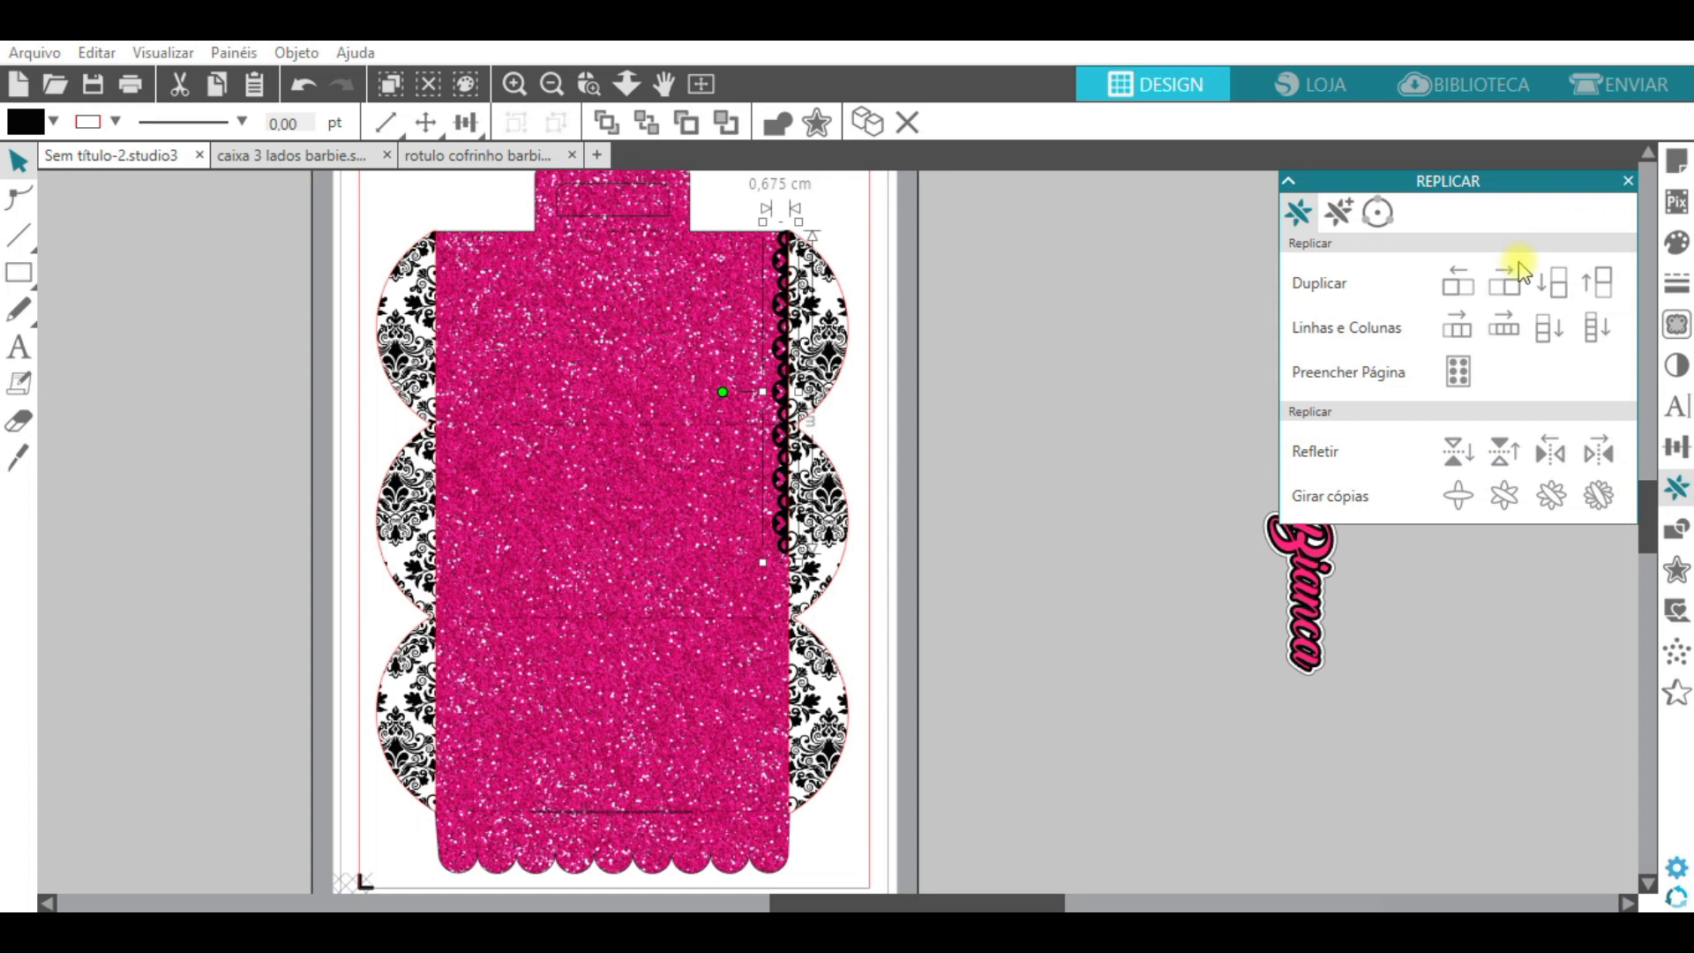
{"action": "left_click", "coordinate": [1551, 279]}
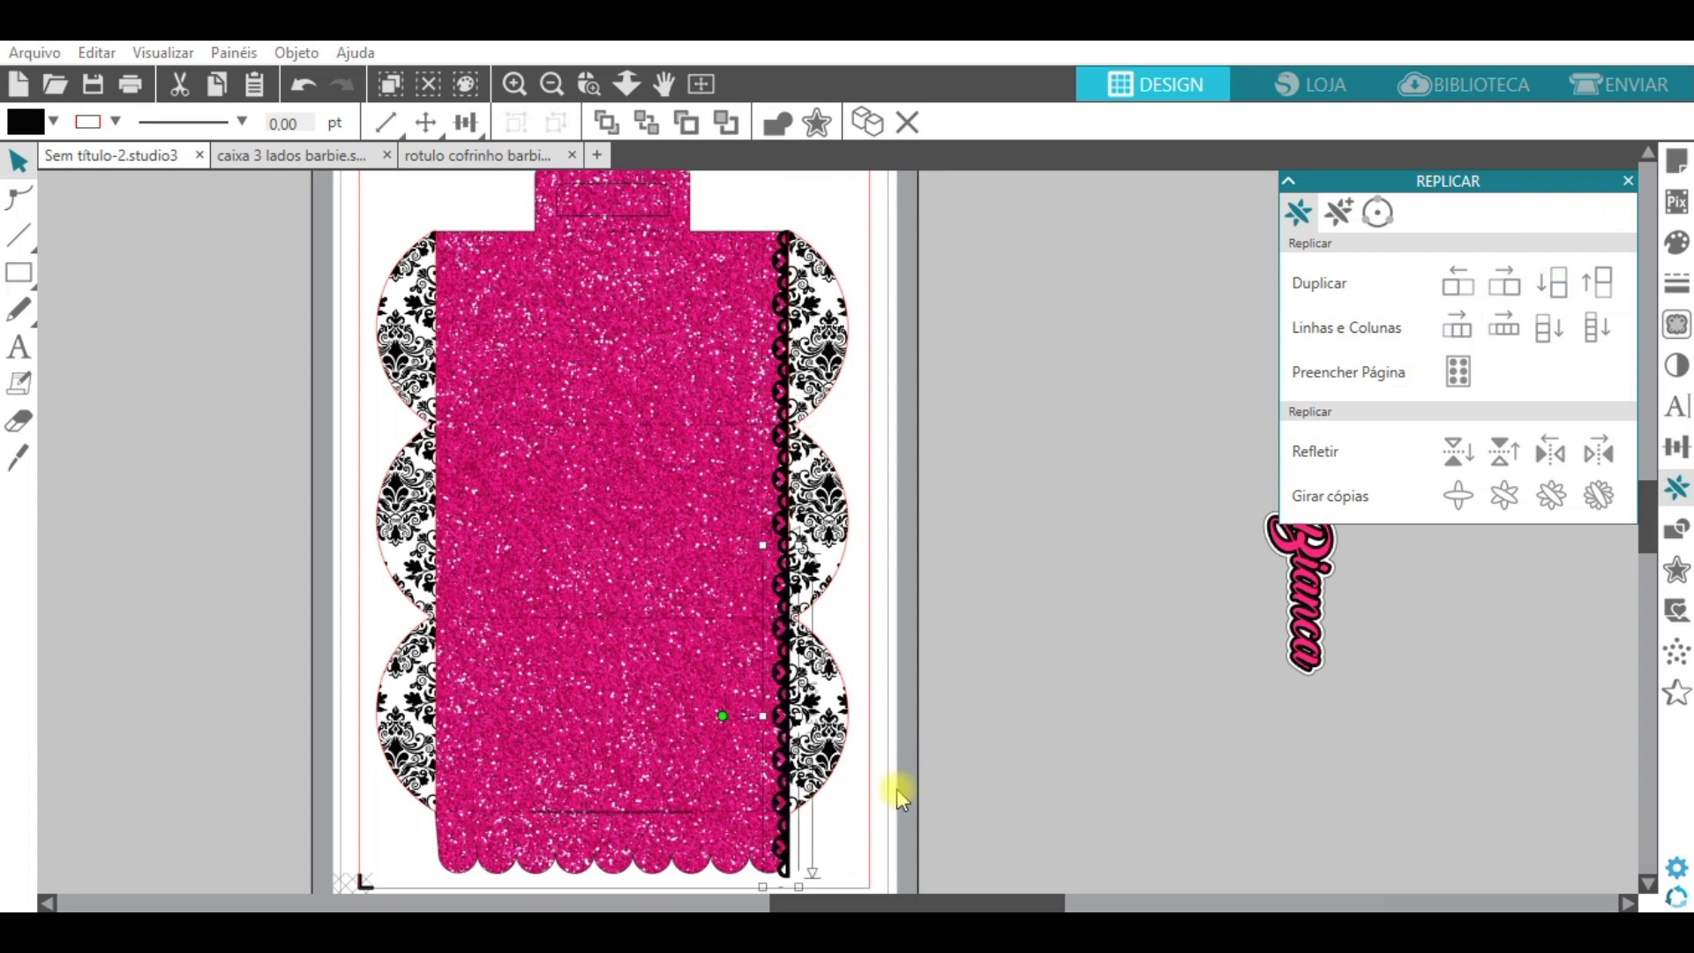
{"action": "left_click", "coordinate": [788, 388]}
{"action": "left_click_drag", "start_coordinate": [797, 886], "coordinate": [809, 831]}
Copy both border pieces, flip the copy horizontally, group it and place it along the glitter panel's left edge
{"action": "key", "text": "ctrl+d"}
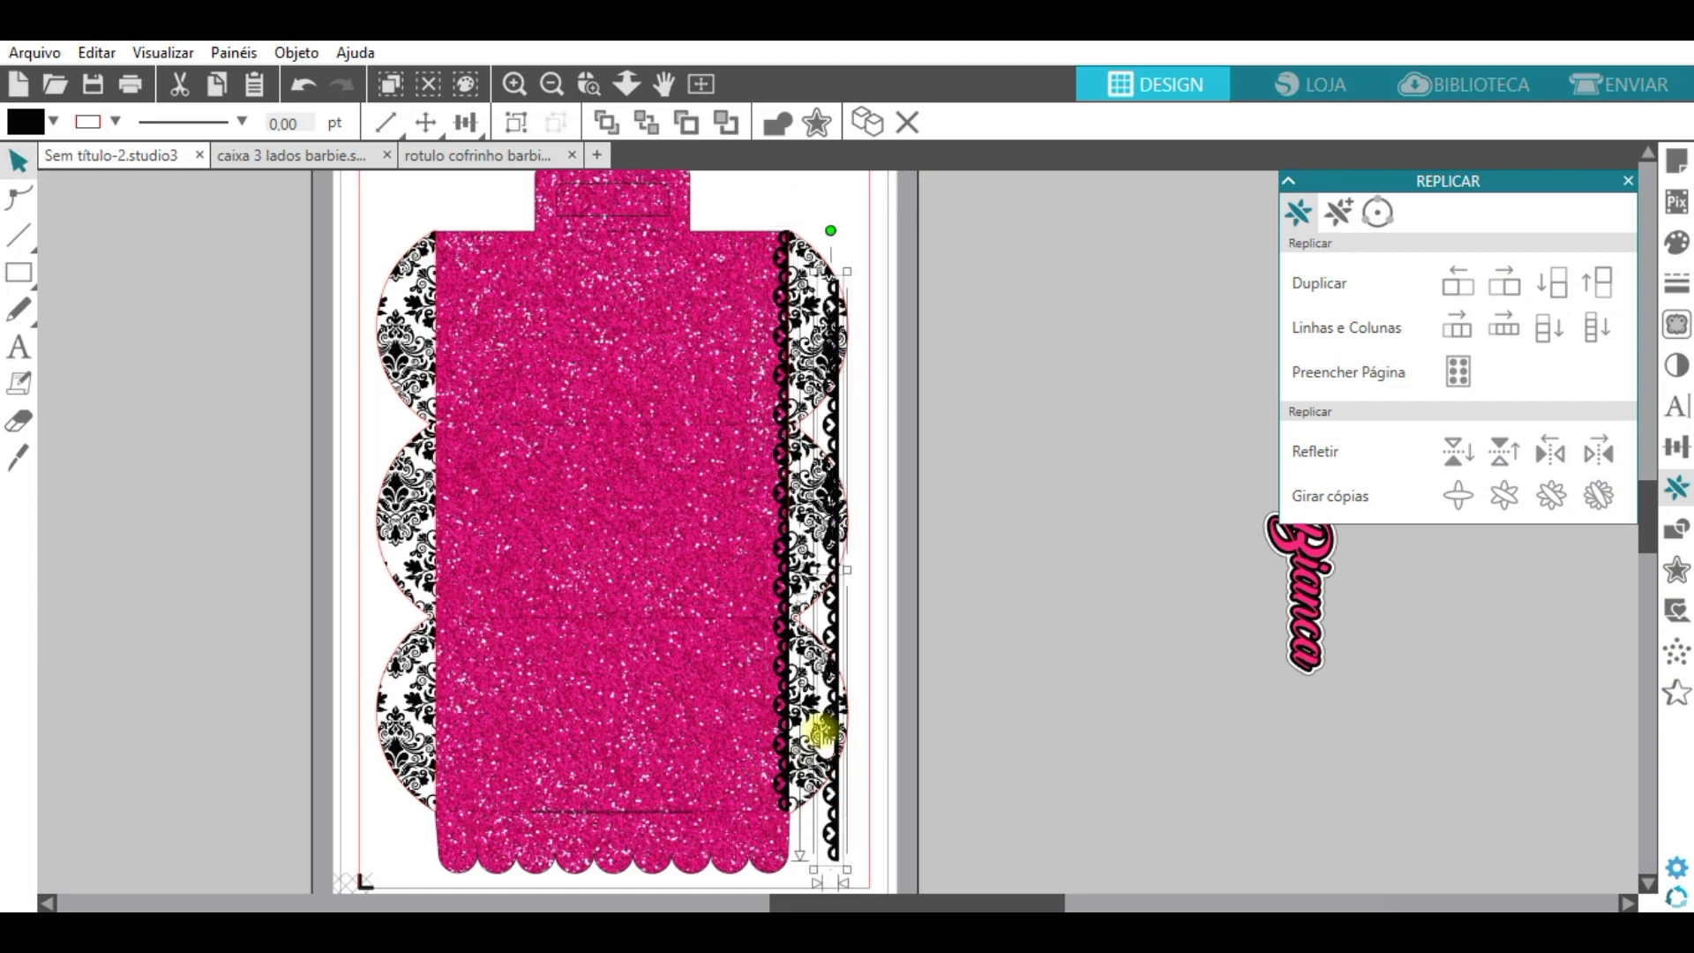
{"action": "right_click", "coordinate": [836, 609]}
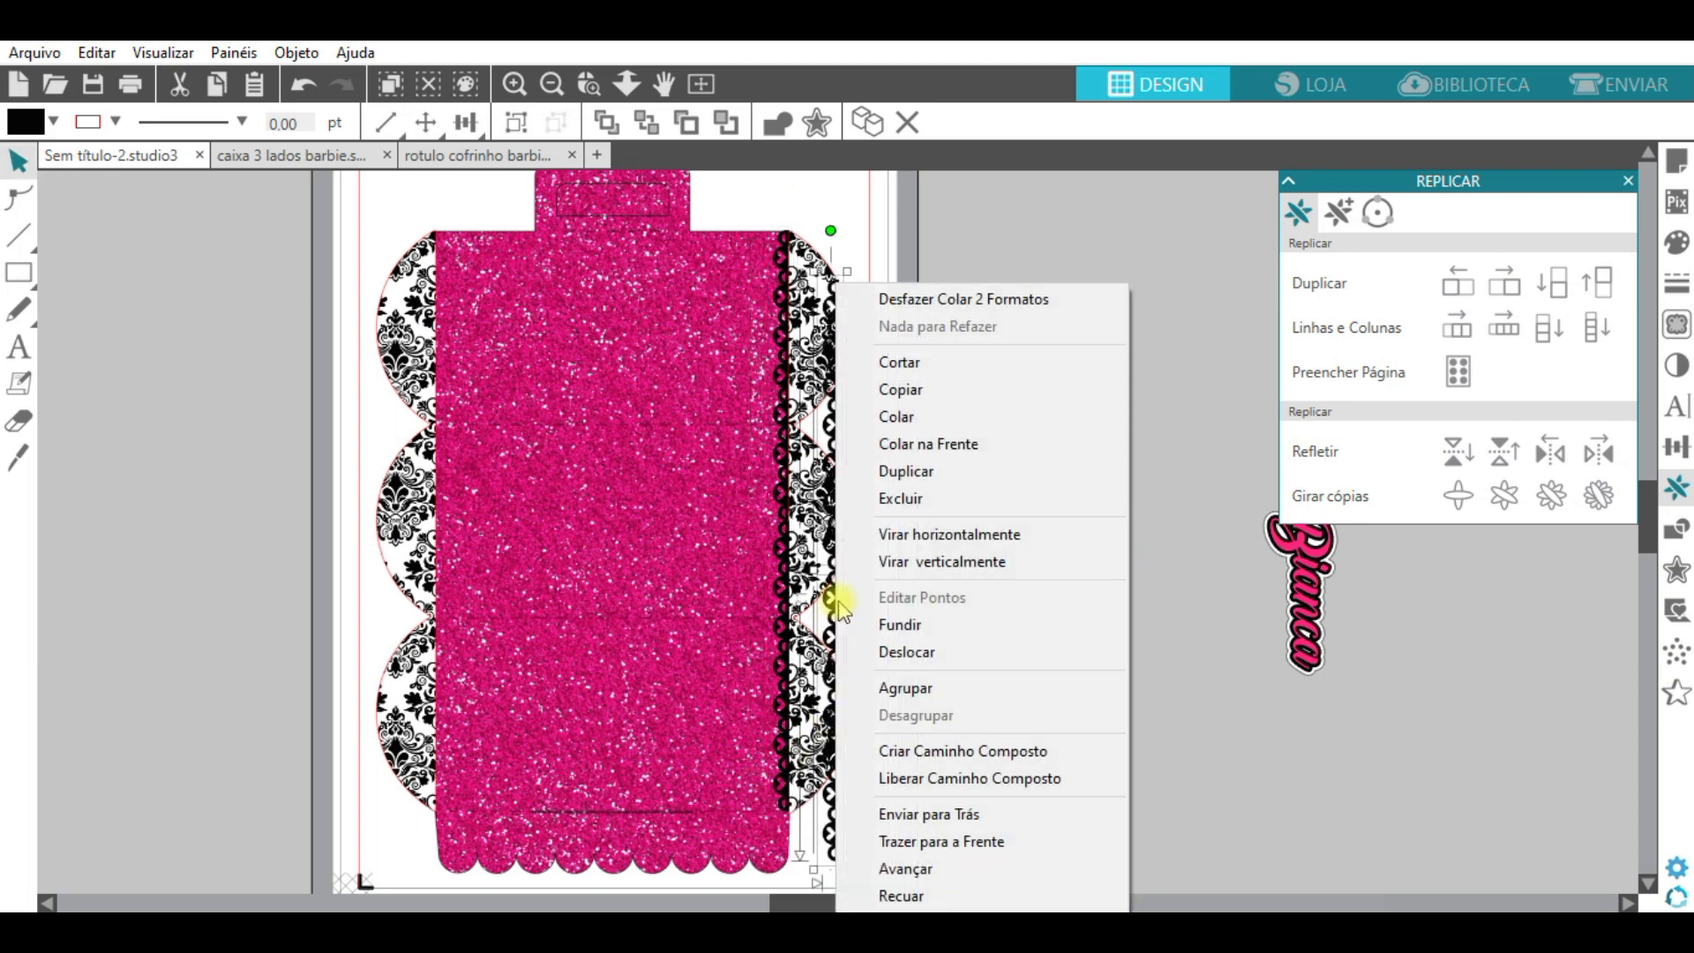
{"action": "left_click", "coordinate": [939, 535]}
{"action": "key", "text": "ctrl+g"}
{"action": "left_click_drag", "start_coordinate": [831, 607], "coordinate": [442, 554]}
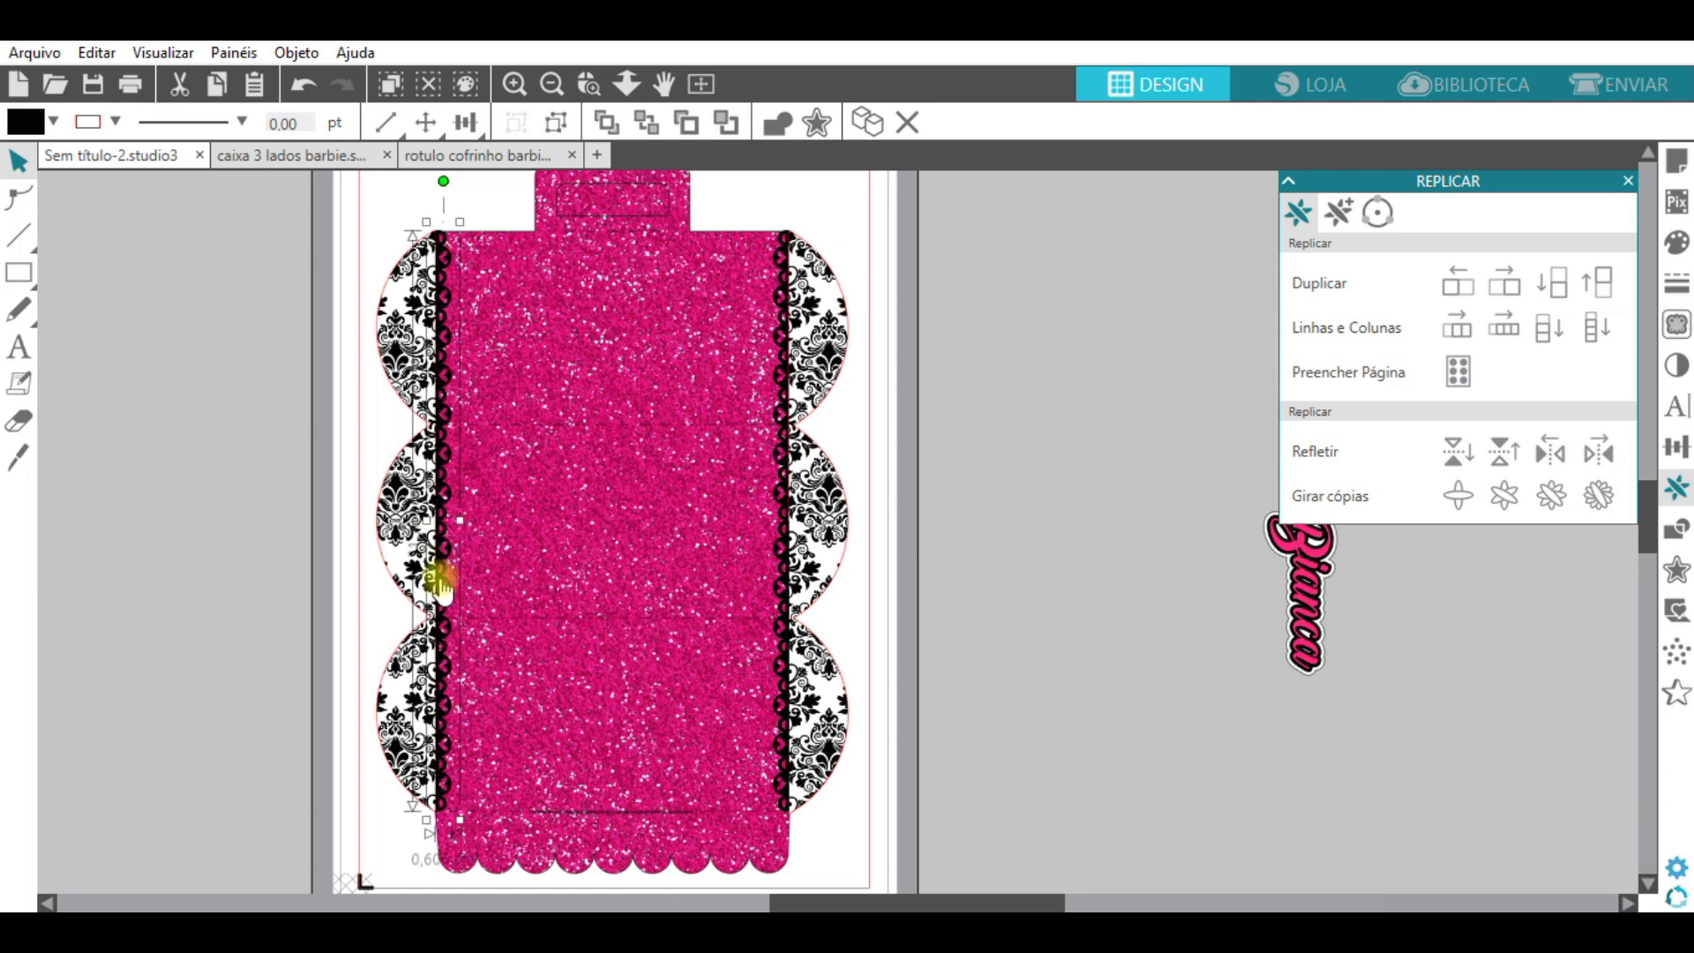
Add the FramewithShadow and pinkgirl images from the Barbie folder beside the page, and minimize the folder window
{"action": "left_click", "coordinate": [553, 84]}
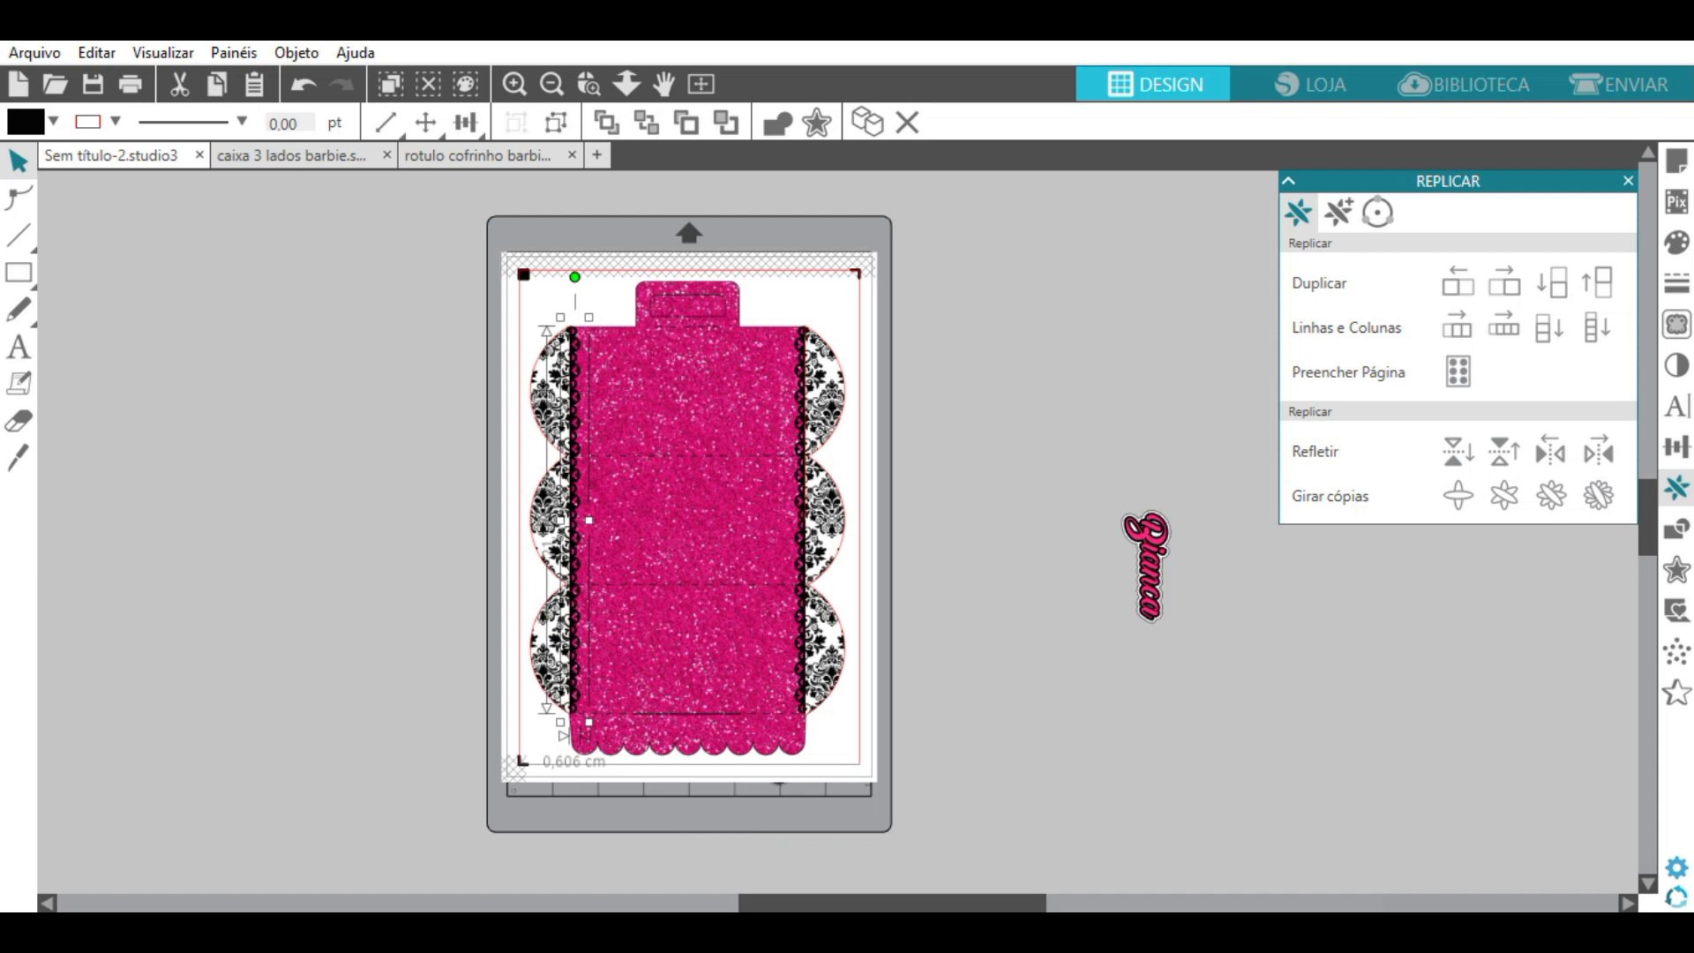
{"action": "left_click", "coordinate": [666, 84]}
{"action": "left_click_drag", "start_coordinate": [685, 216], "coordinate": [860, 520]}
{"action": "left_click", "coordinate": [574, 932]}
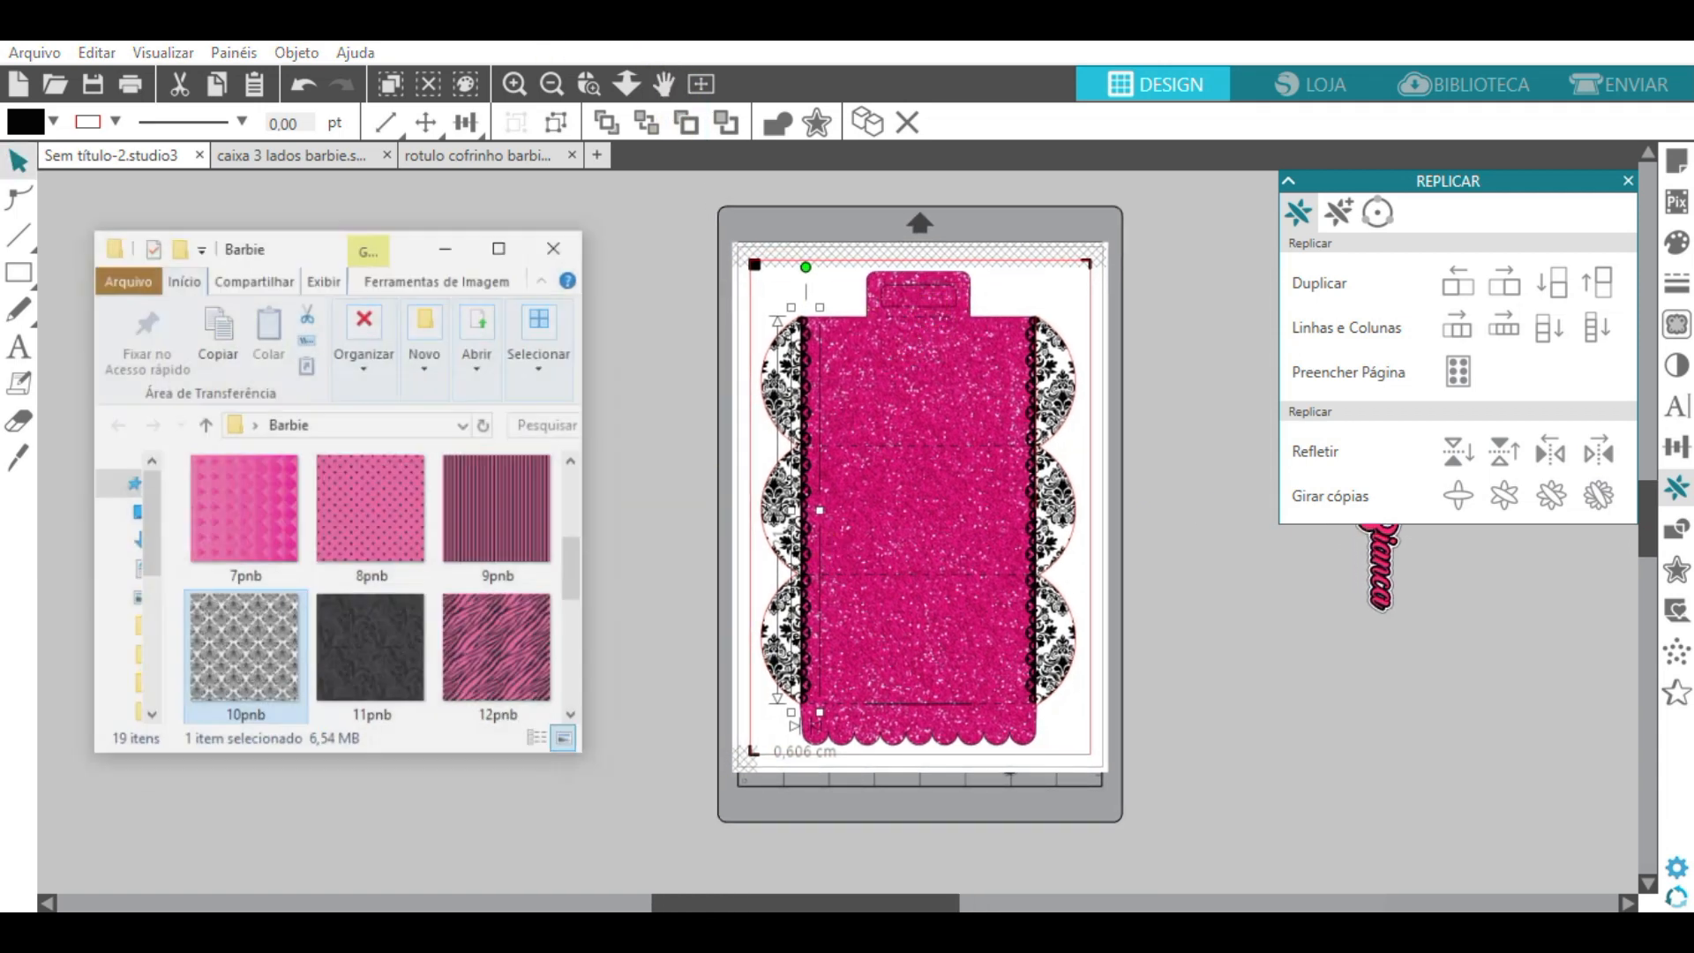
{"action": "scroll", "coordinate": [350, 573], "scroll_direction": "down", "scroll_amount": 4}
{"action": "left_click_drag", "start_coordinate": [237, 482], "coordinate": [460, 827]}
{"action": "left_click_drag", "start_coordinate": [233, 612], "coordinate": [217, 838]}
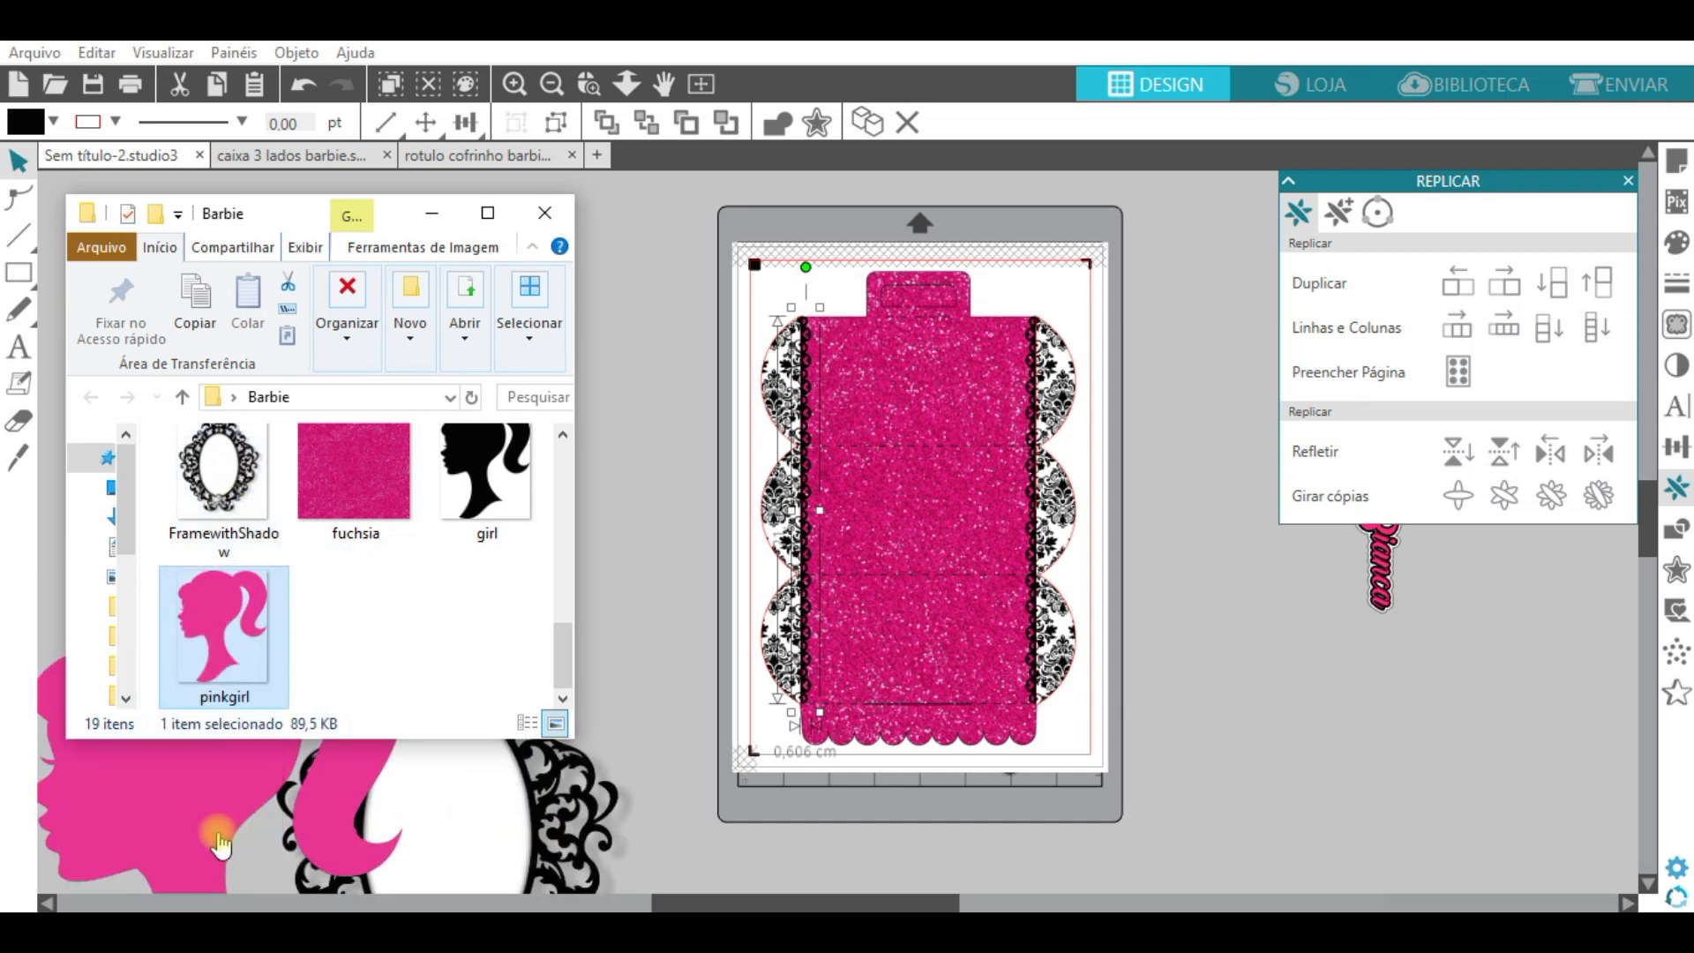
{"action": "left_click", "coordinate": [431, 213]}
Select the pink girl and frame images together and scale them down to about 7.1 cm wide overall
{"action": "left_click_drag", "start_coordinate": [554, 775], "coordinate": [549, 727]}
{"action": "left_click_drag", "start_coordinate": [491, 390], "coordinate": [312, 696]}
{"action": "left_click_drag", "start_coordinate": [490, 668], "coordinate": [662, 297]}
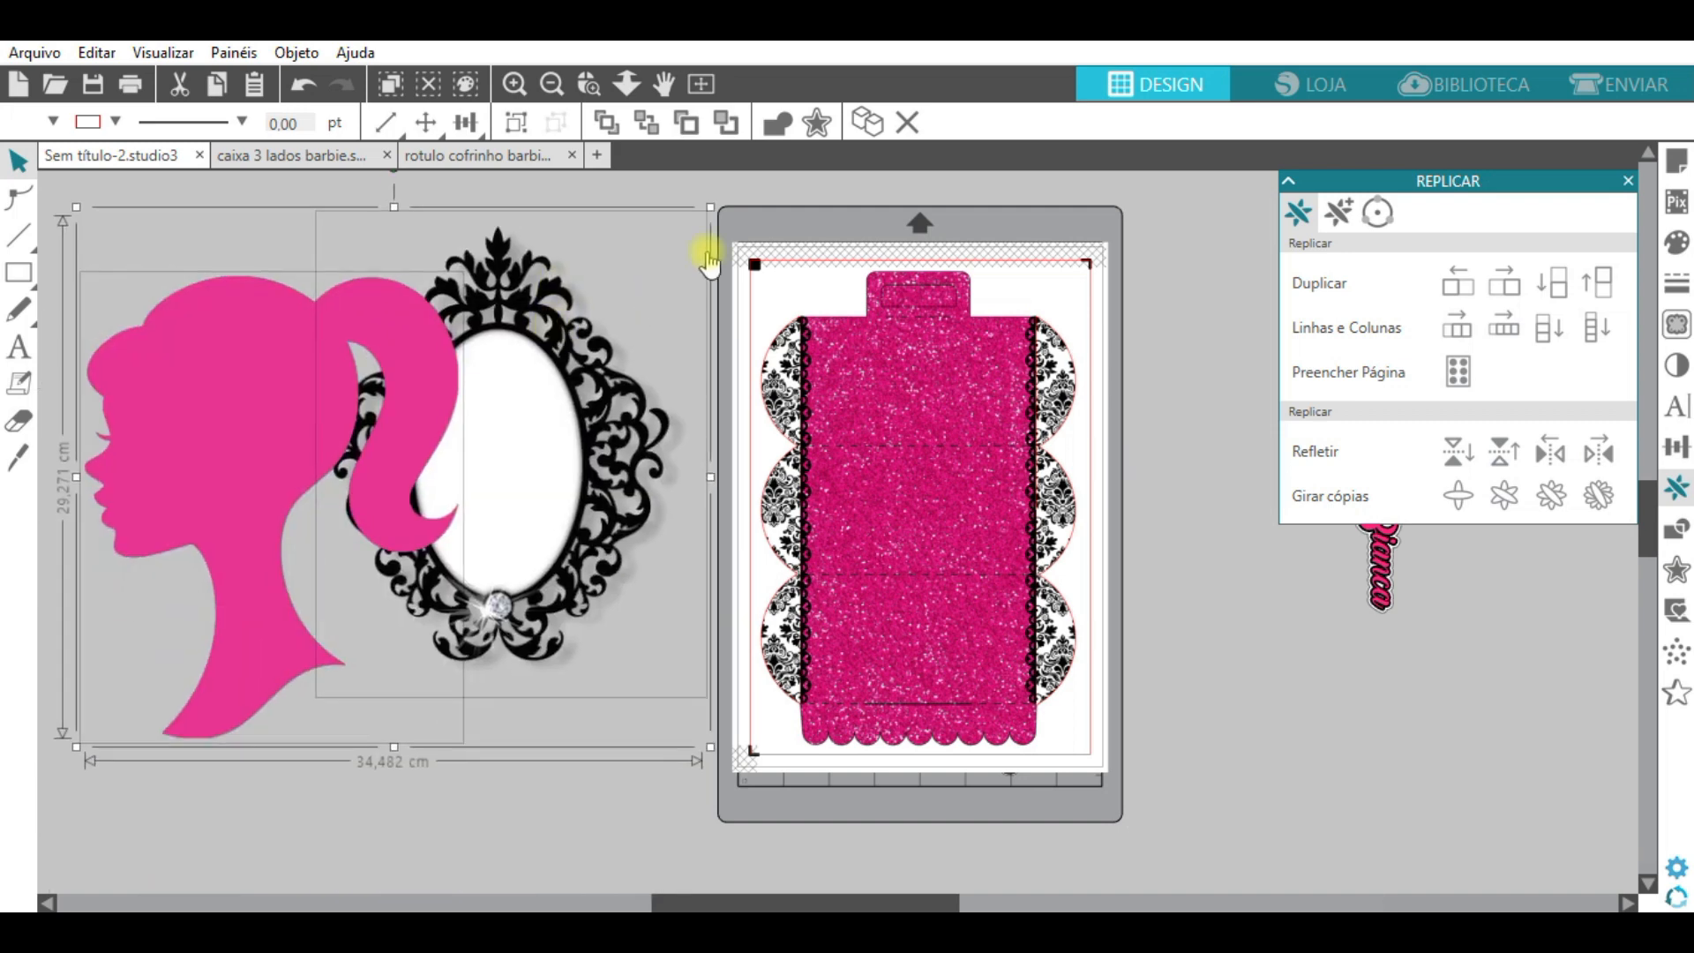
{"action": "left_click_drag", "start_coordinate": [687, 224], "coordinate": [256, 662]}
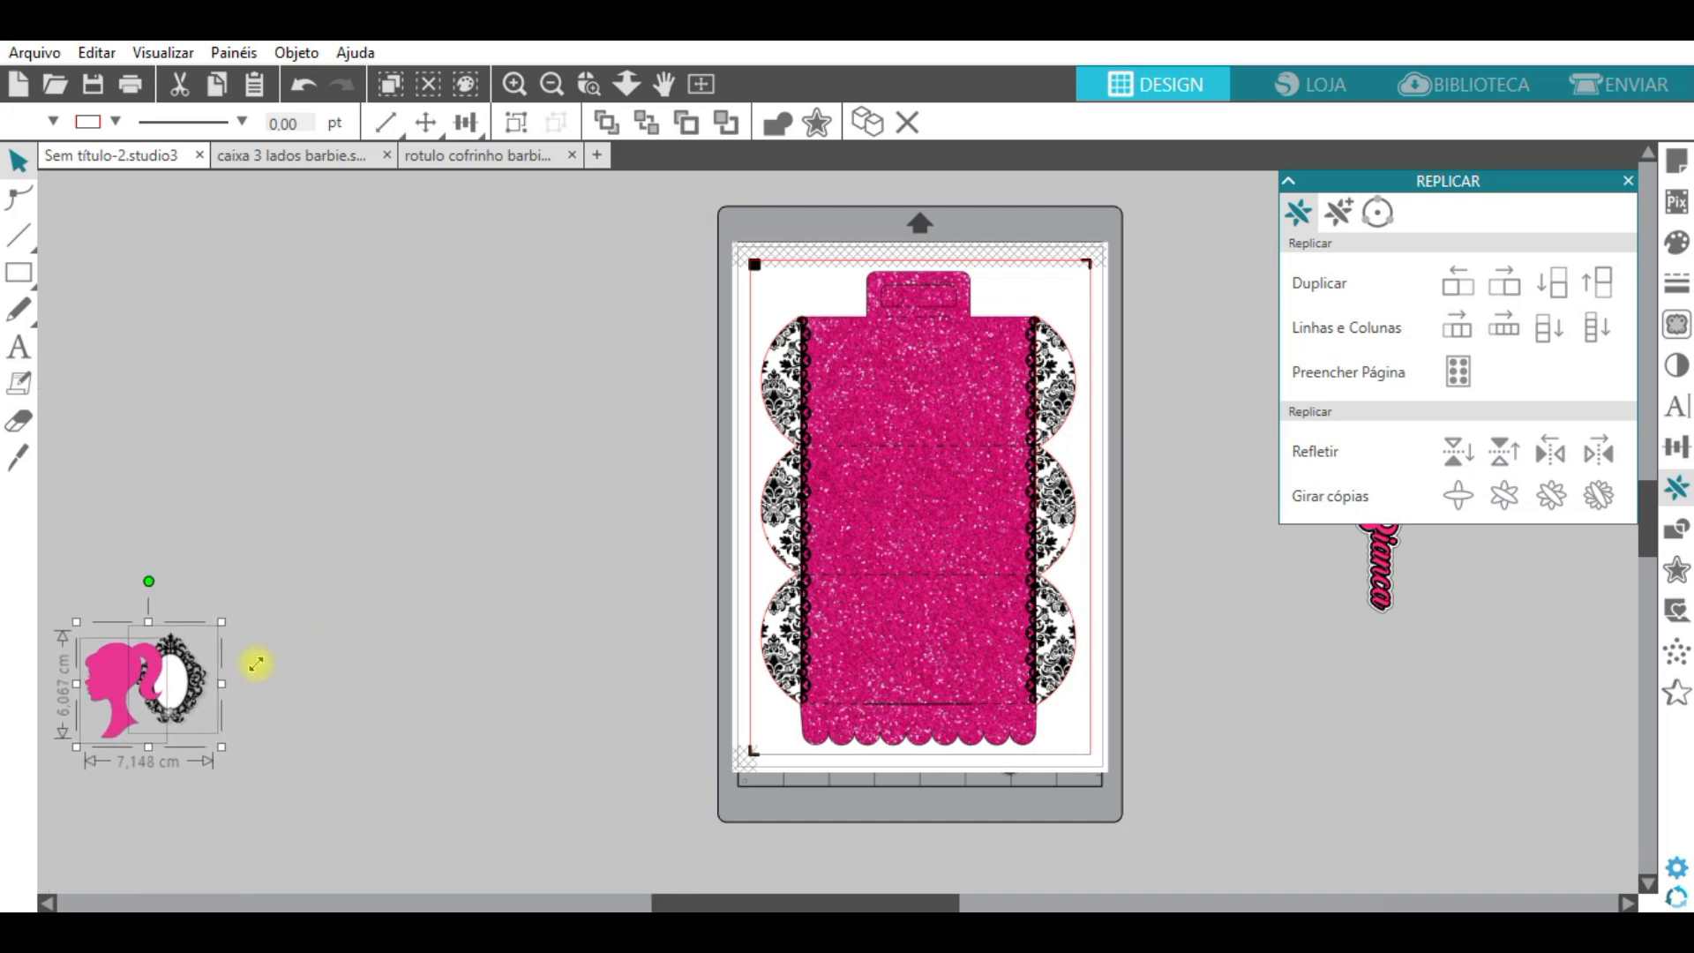
Place the frame at the upper left of the glitter panel and fit the pink girl, reduced in size, inside its oval
{"action": "left_click_drag", "start_coordinate": [157, 717], "coordinate": [860, 367]}
{"action": "left_click", "coordinate": [624, 295]}
{"action": "left_click_drag", "start_coordinate": [907, 427], "coordinate": [930, 457]}
{"action": "left_click_drag", "start_coordinate": [564, 458], "coordinate": [873, 396]}
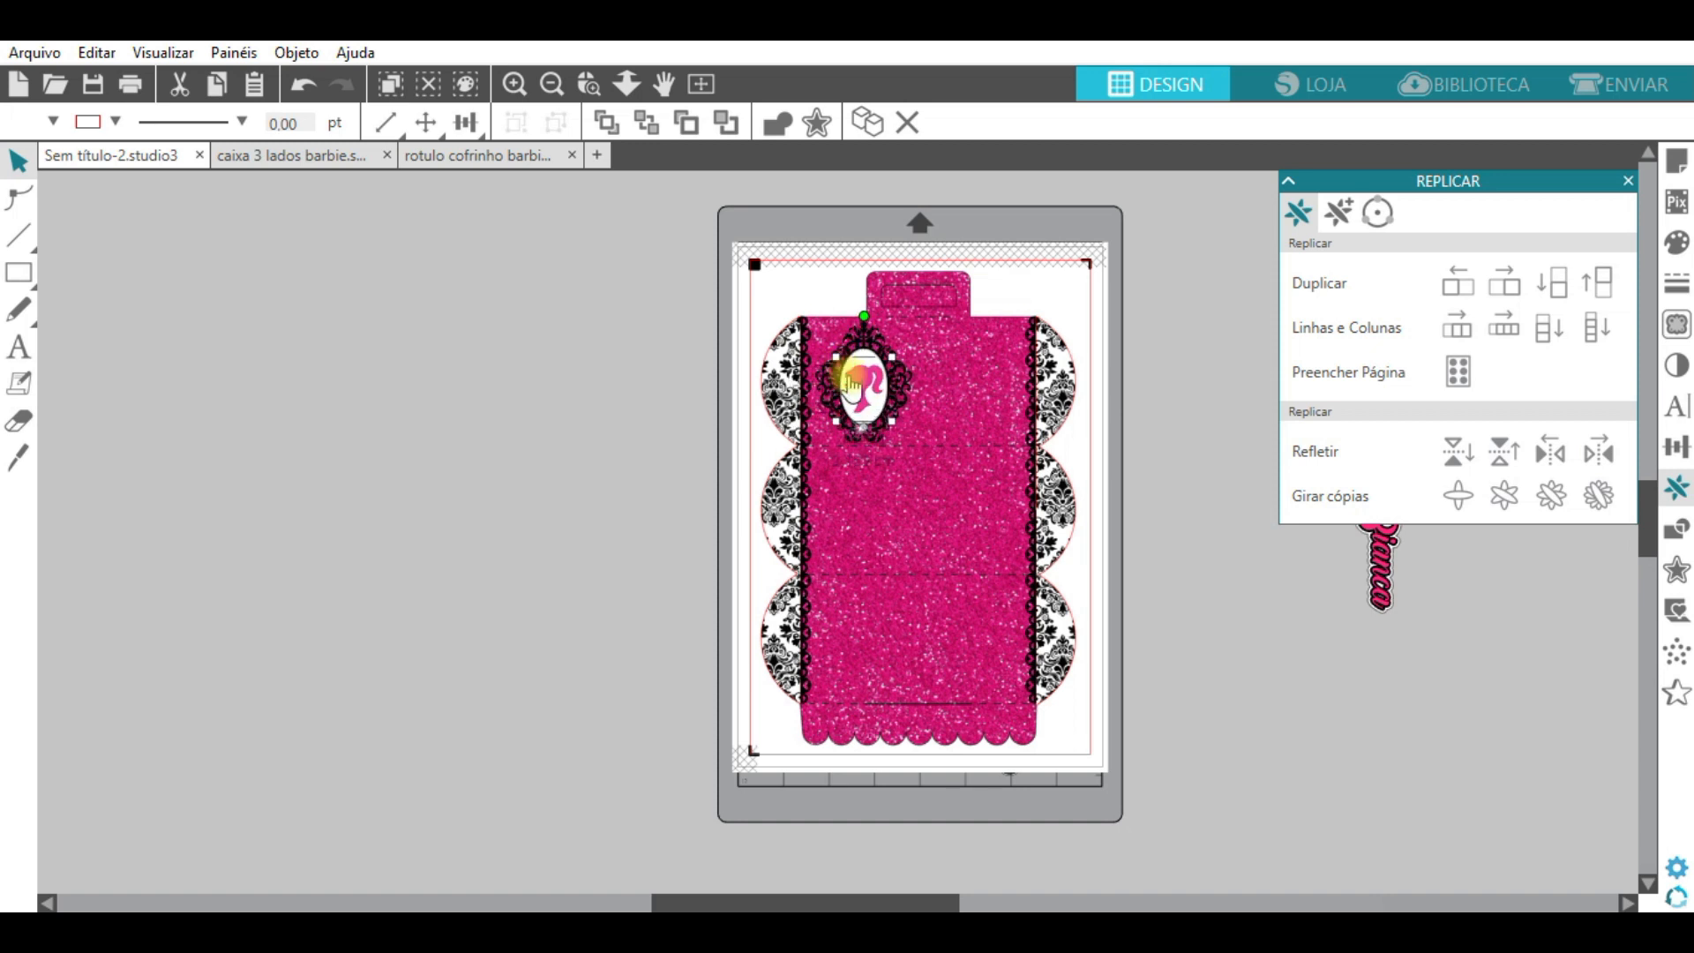
Move the name lettering slightly down beside the page and group all the box artwork on the page
{"action": "left_click", "coordinate": [634, 447]}
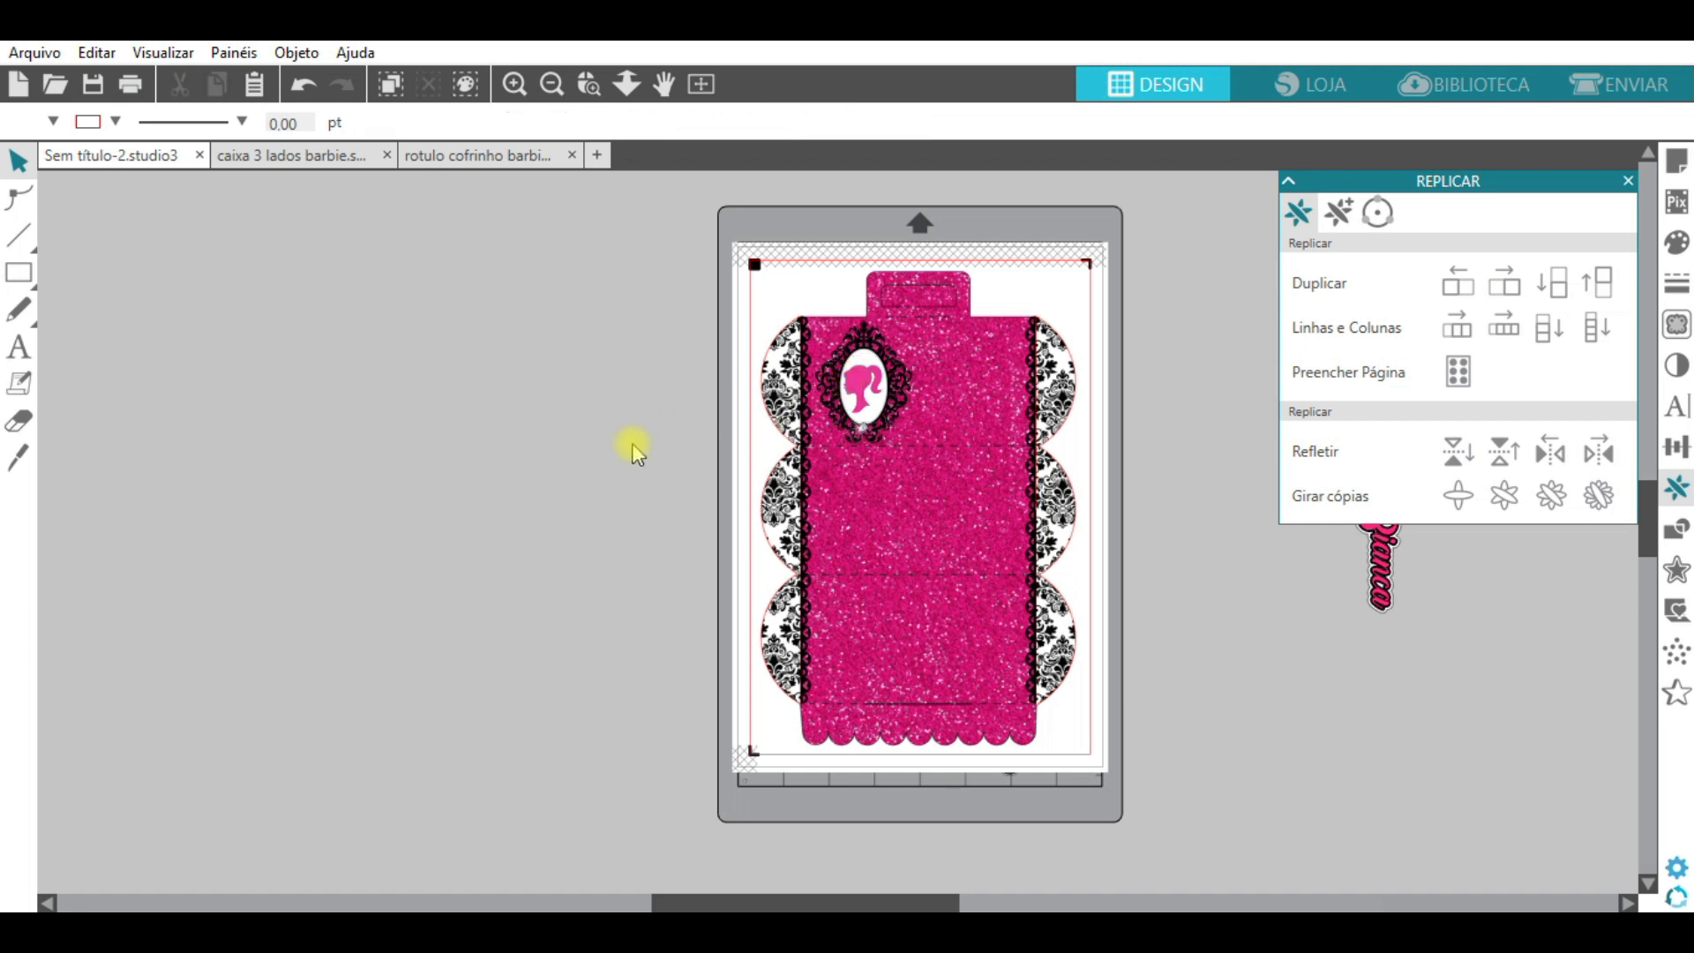
{"action": "left_click_drag", "start_coordinate": [1381, 565], "coordinate": [1298, 653]}
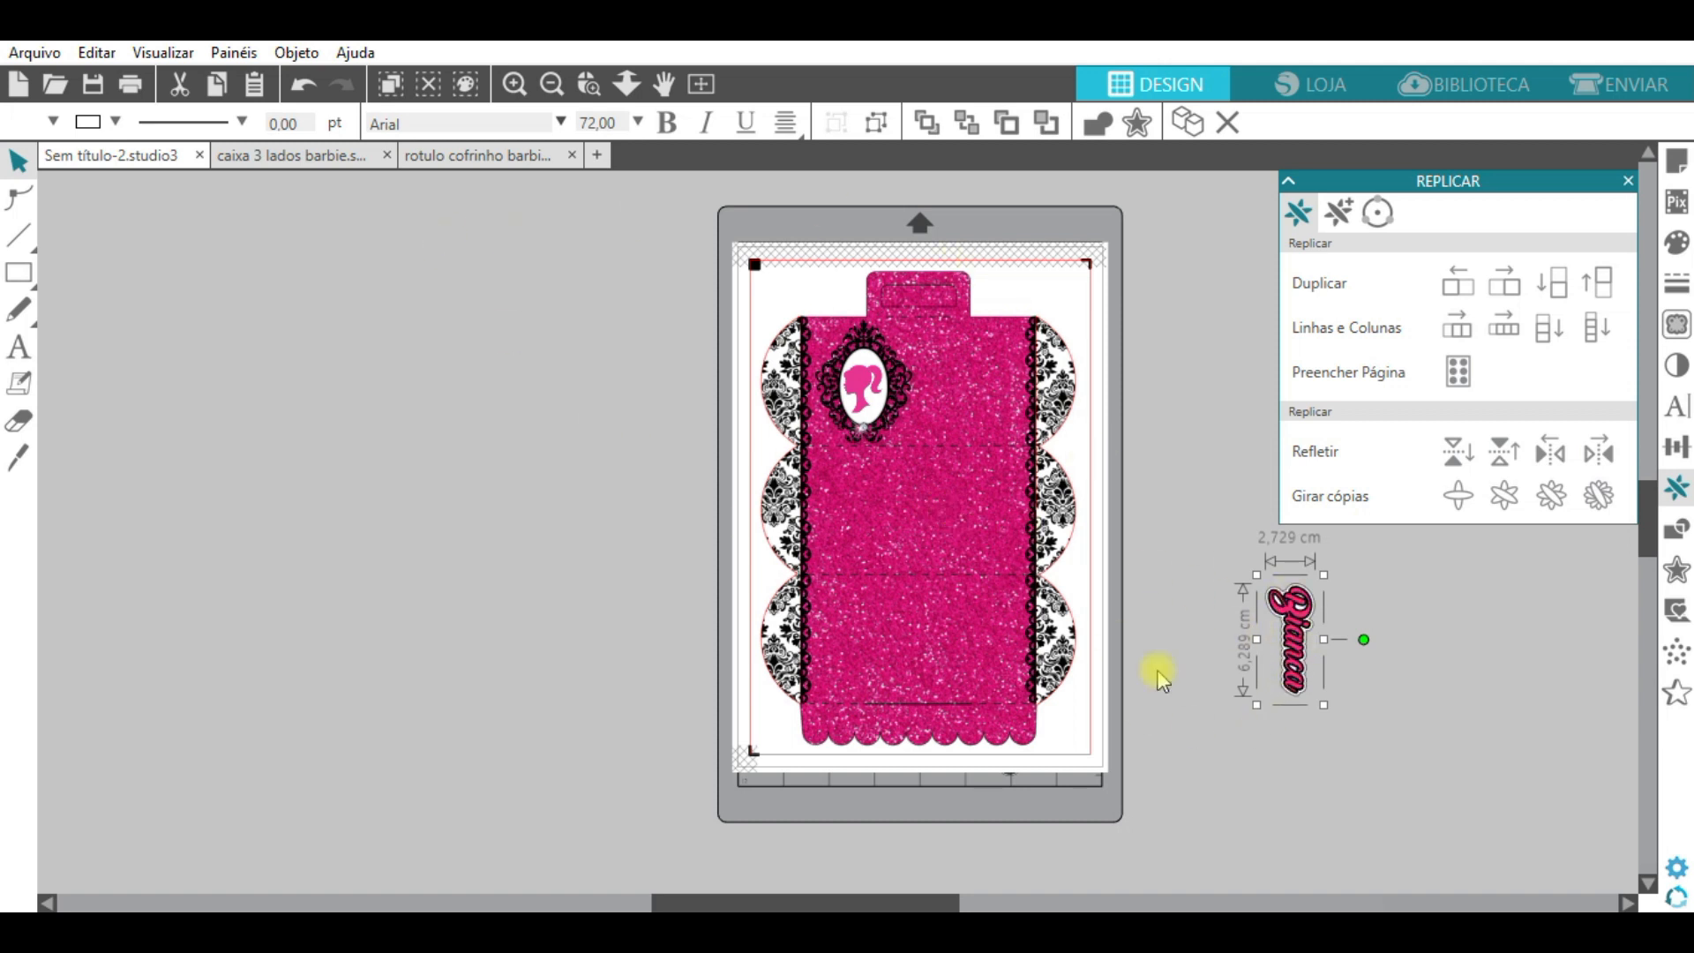
{"action": "left_click_drag", "start_coordinate": [718, 245], "coordinate": [1117, 774]}
{"action": "left_click_drag", "start_coordinate": [680, 205], "coordinate": [1127, 766]}
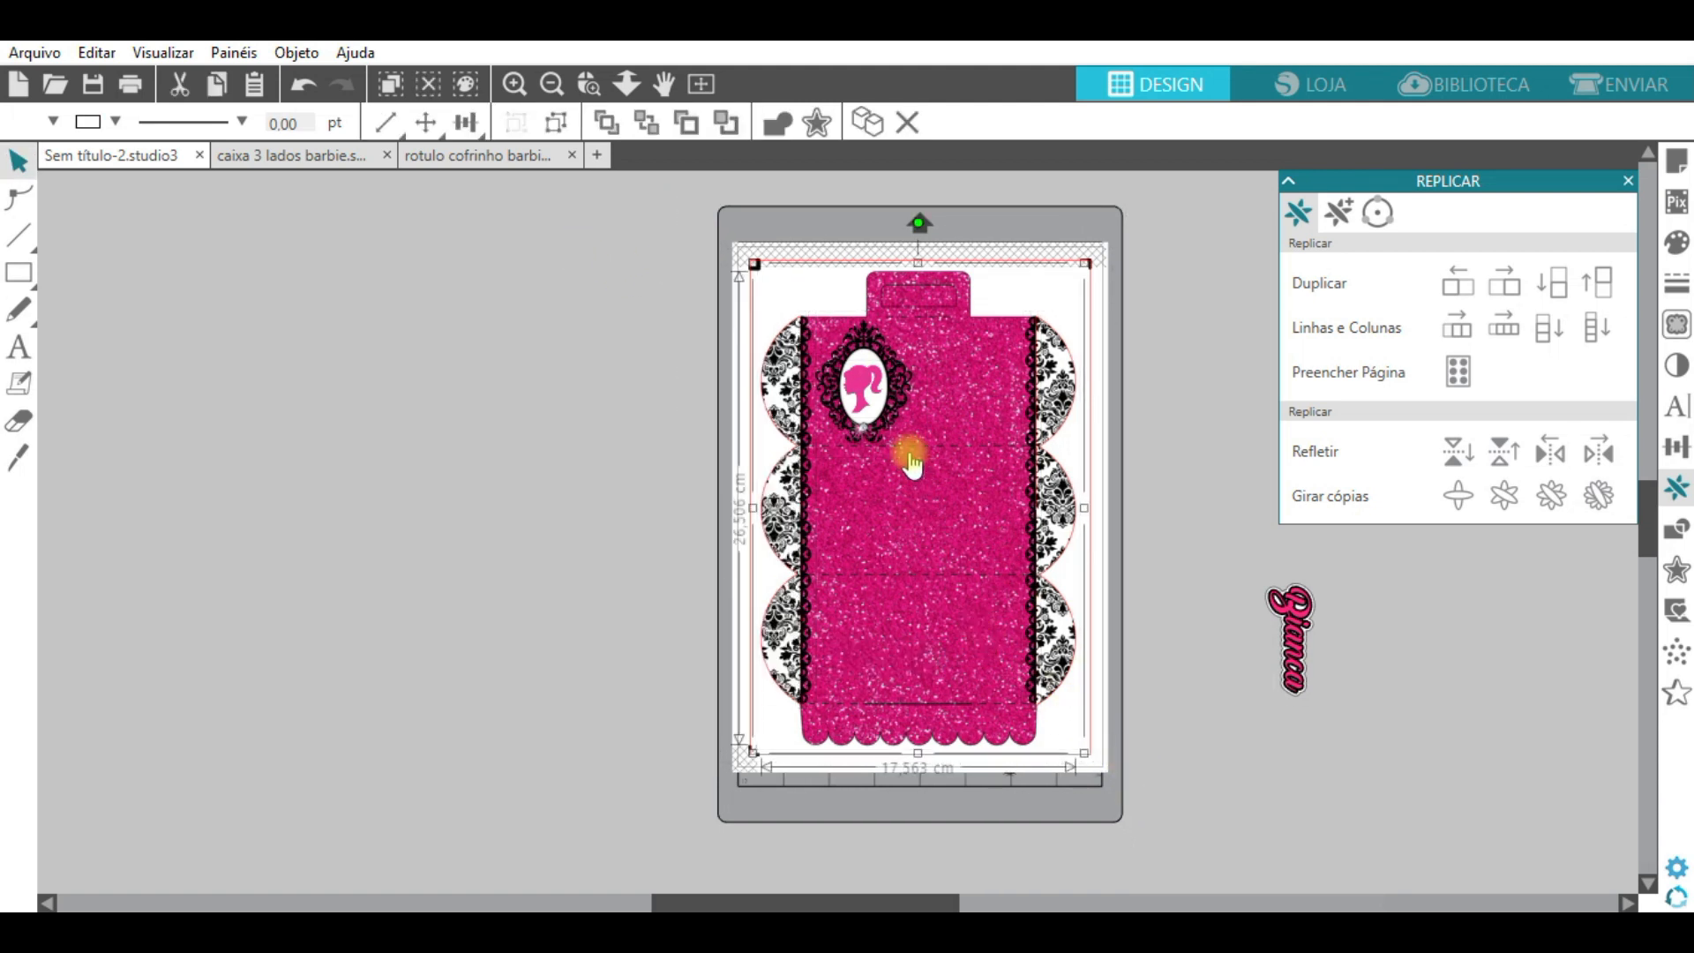
Nudge the grouped box down and left until its left flaps meet the cut border
{"action": "key", "text": "Down"}
{"action": "key", "text": "Down"}
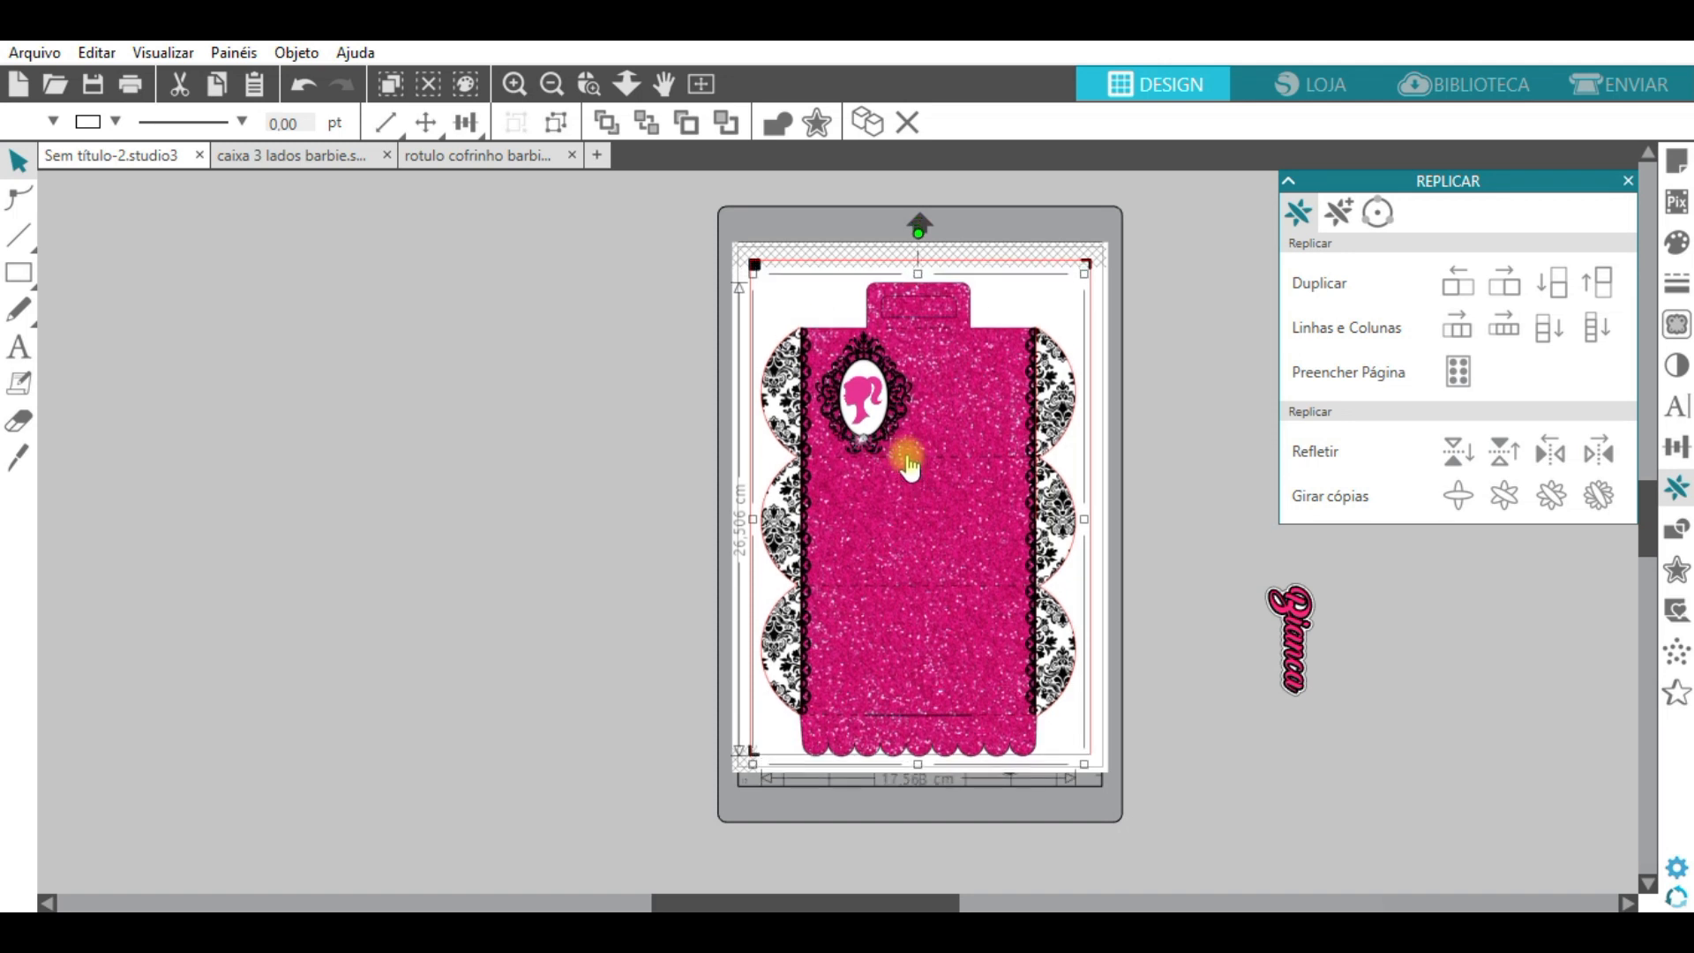
{"action": "key", "text": "Left"}
{"action": "key", "text": "Left"}
{"action": "key", "text": "Left"}
{"action": "key", "text": "Left"}
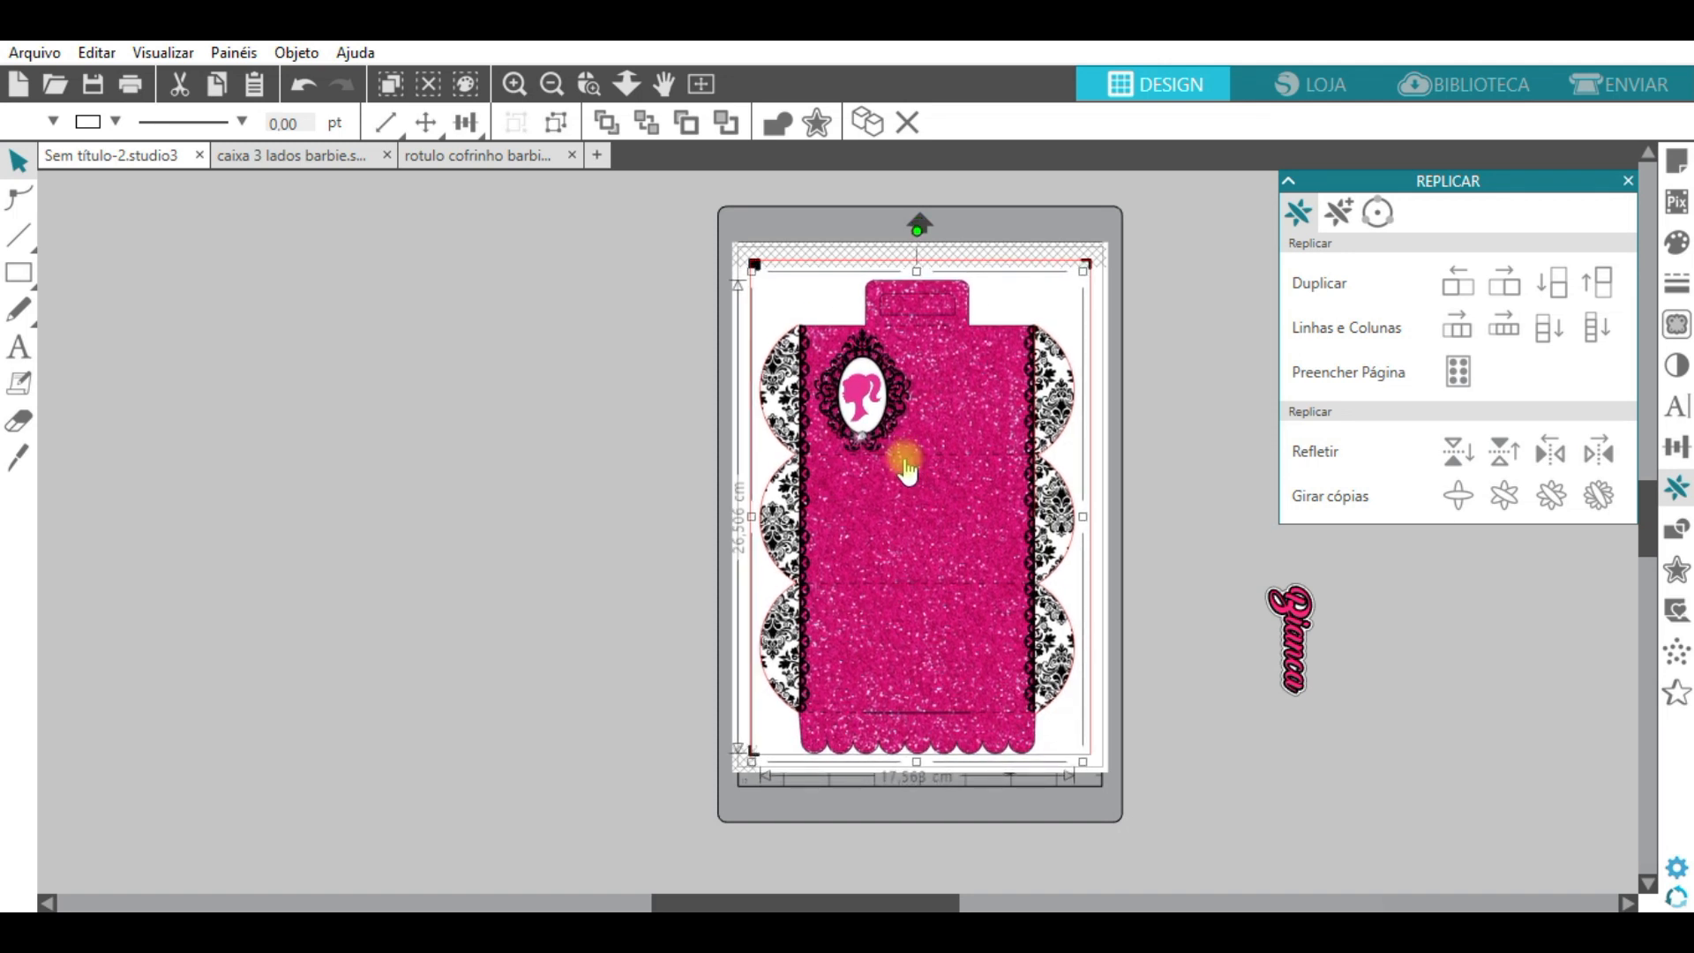
{"action": "key", "text": "Left"}
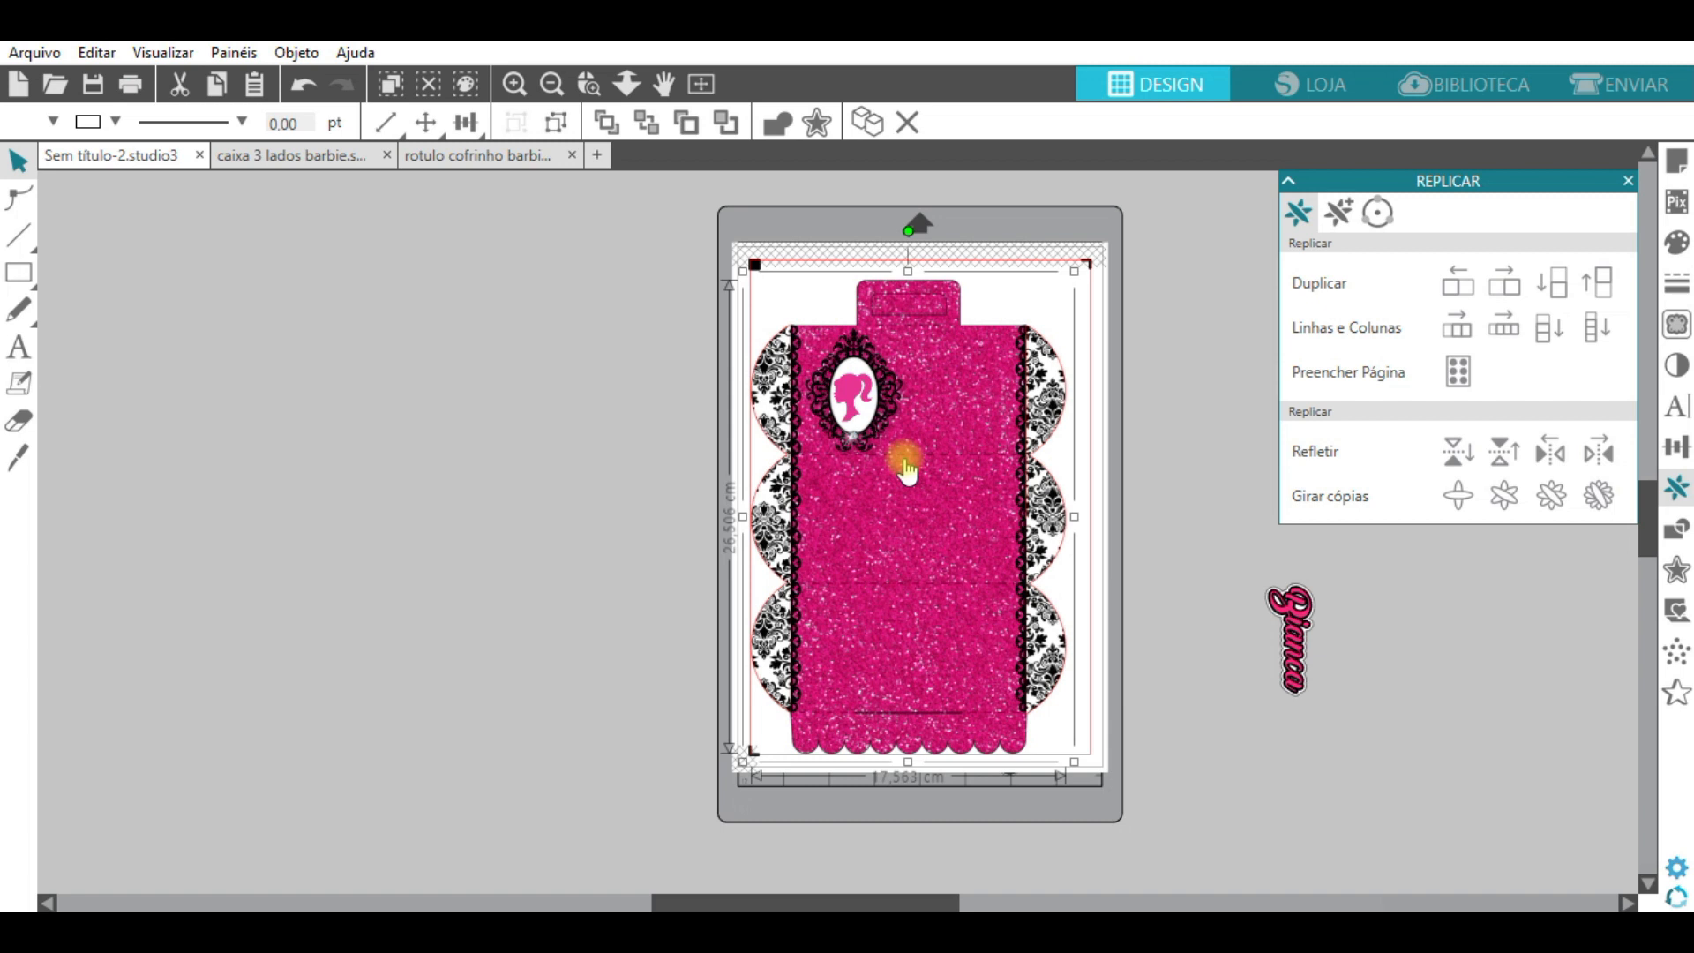
{"action": "key", "text": "Right"}
Rotate the name lettering by -90° and place it in the blank page area to the right of the box handle
{"action": "left_click", "coordinate": [1288, 608]}
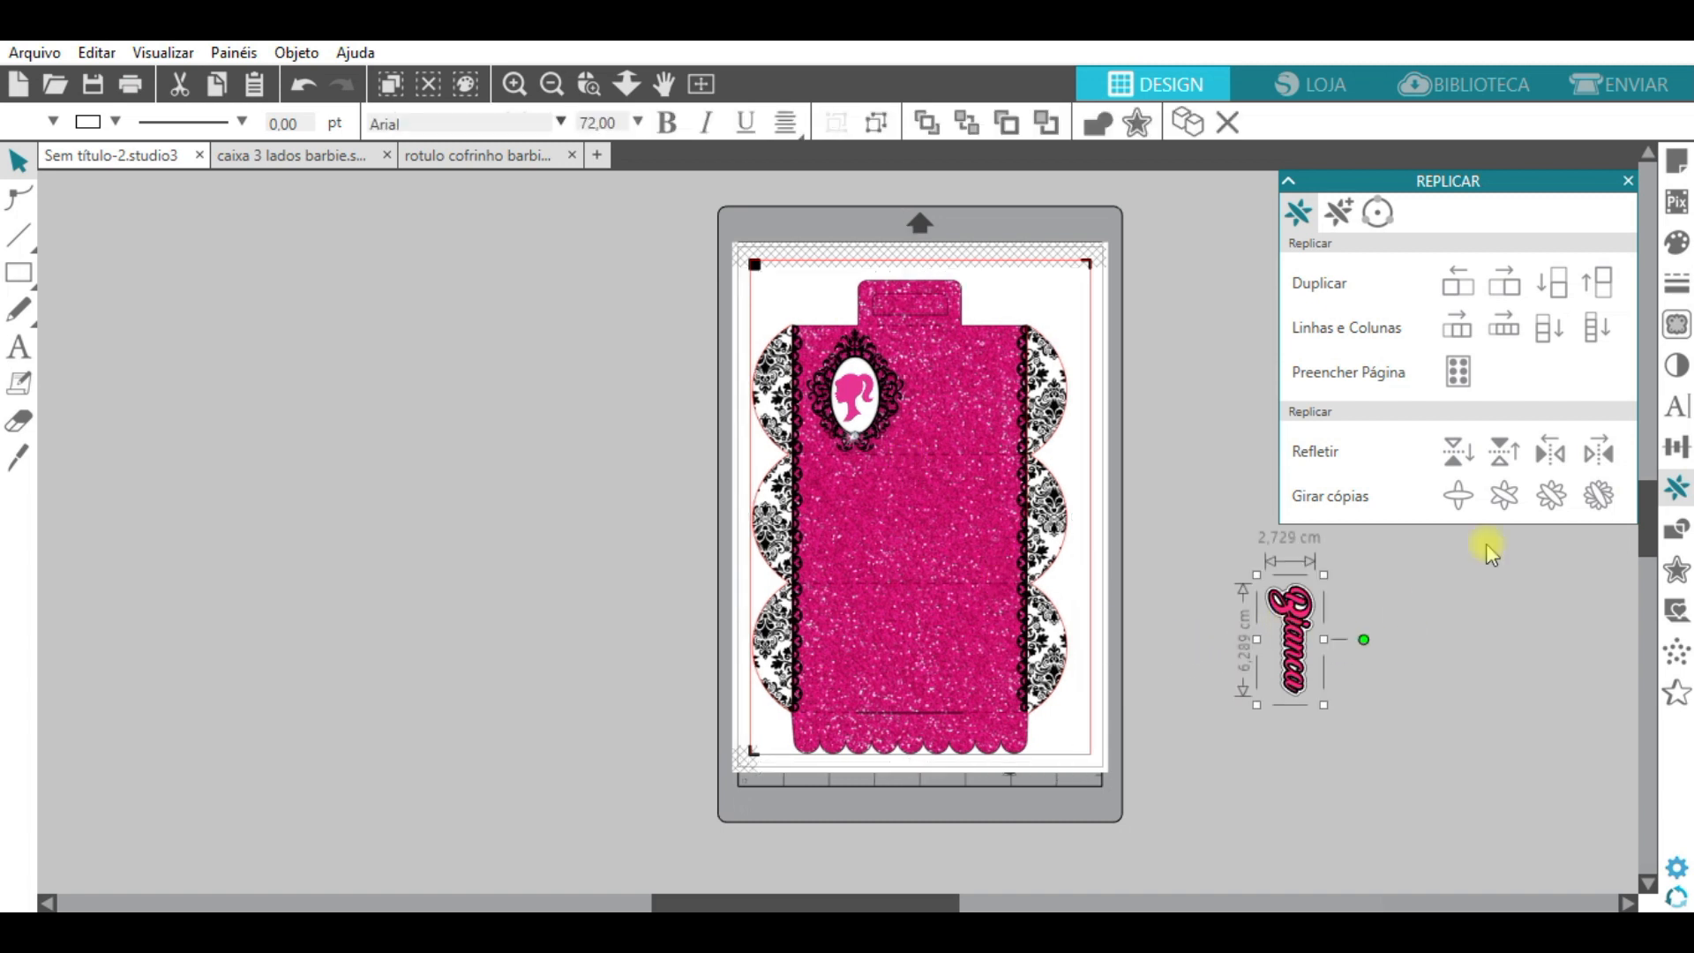
{"action": "left_click", "coordinate": [1676, 449]}
{"action": "left_click", "coordinate": [1375, 214]}
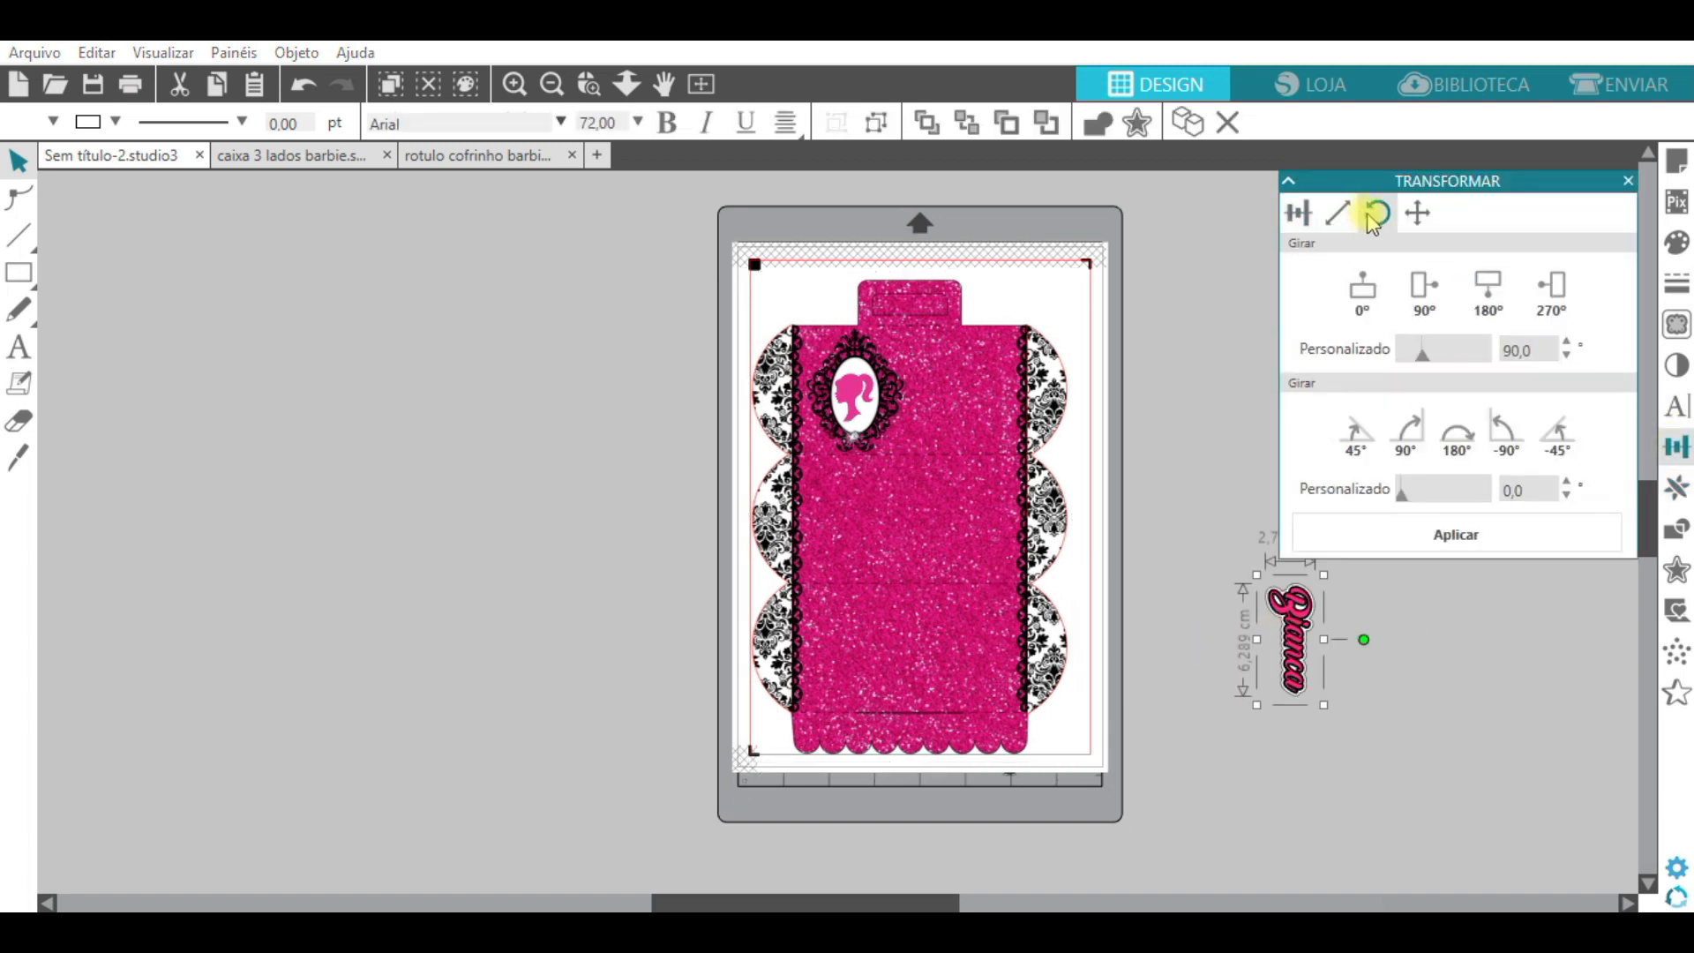
{"action": "left_click", "coordinate": [1505, 430]}
{"action": "left_click_drag", "start_coordinate": [1270, 650], "coordinate": [1012, 307]}
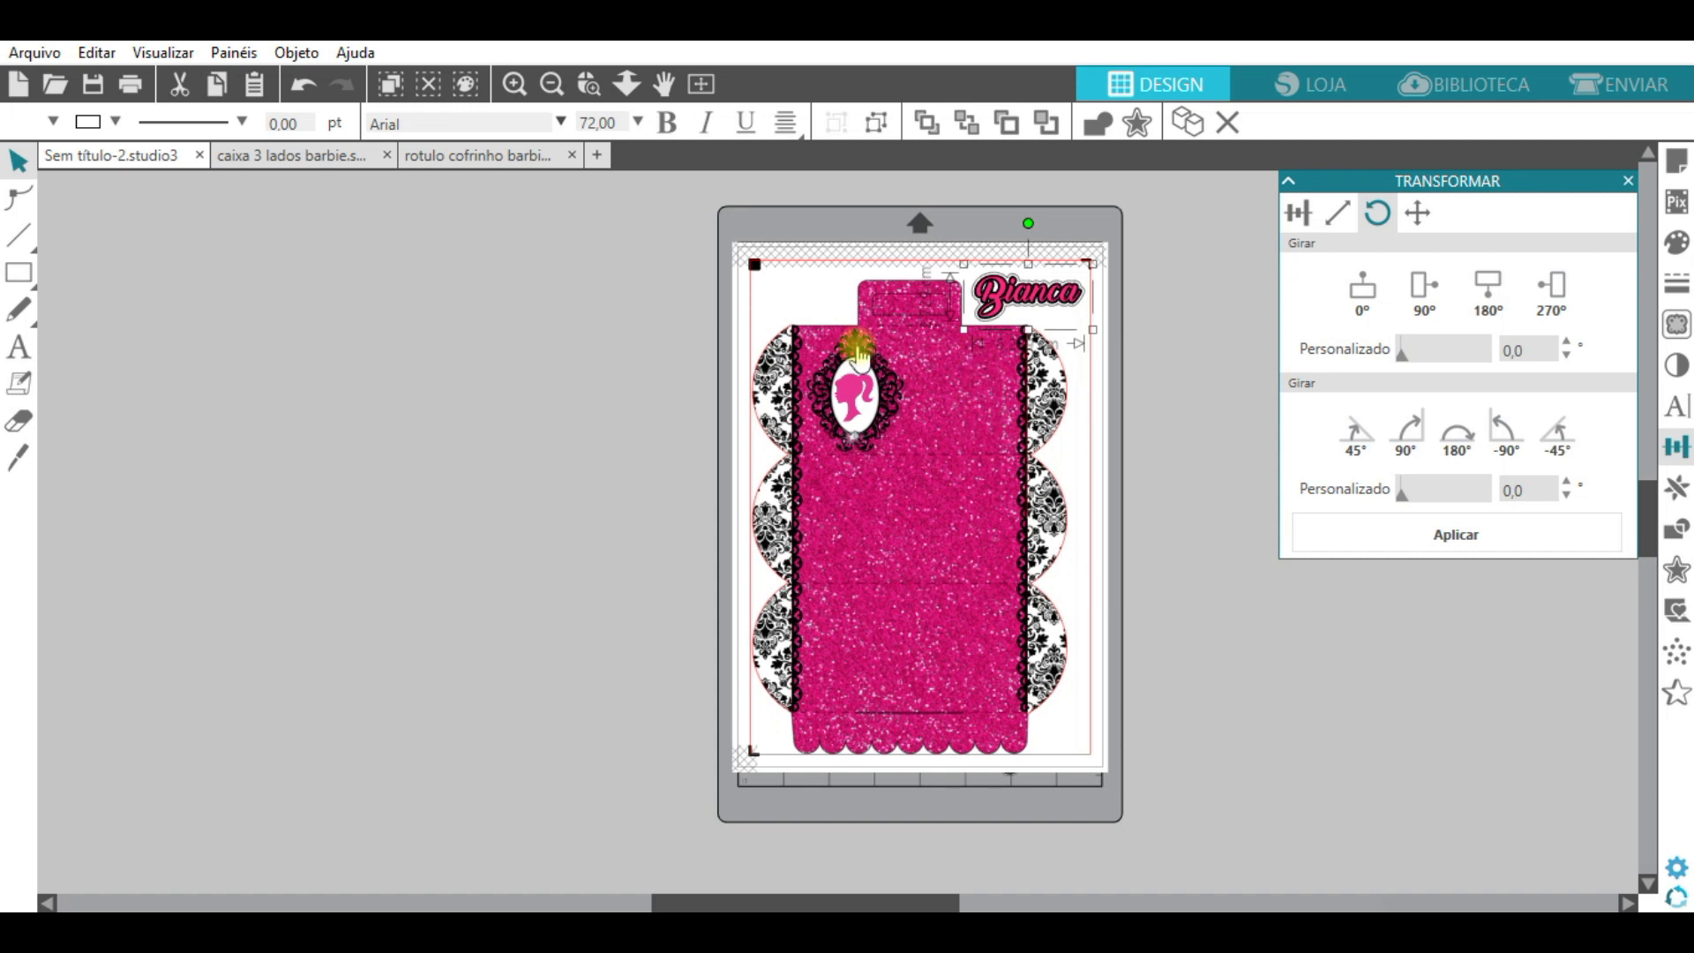
Enlarge the grouped box slightly from its upper right corner, keeping it clear of the name lettering
{"action": "left_click", "coordinate": [954, 448]}
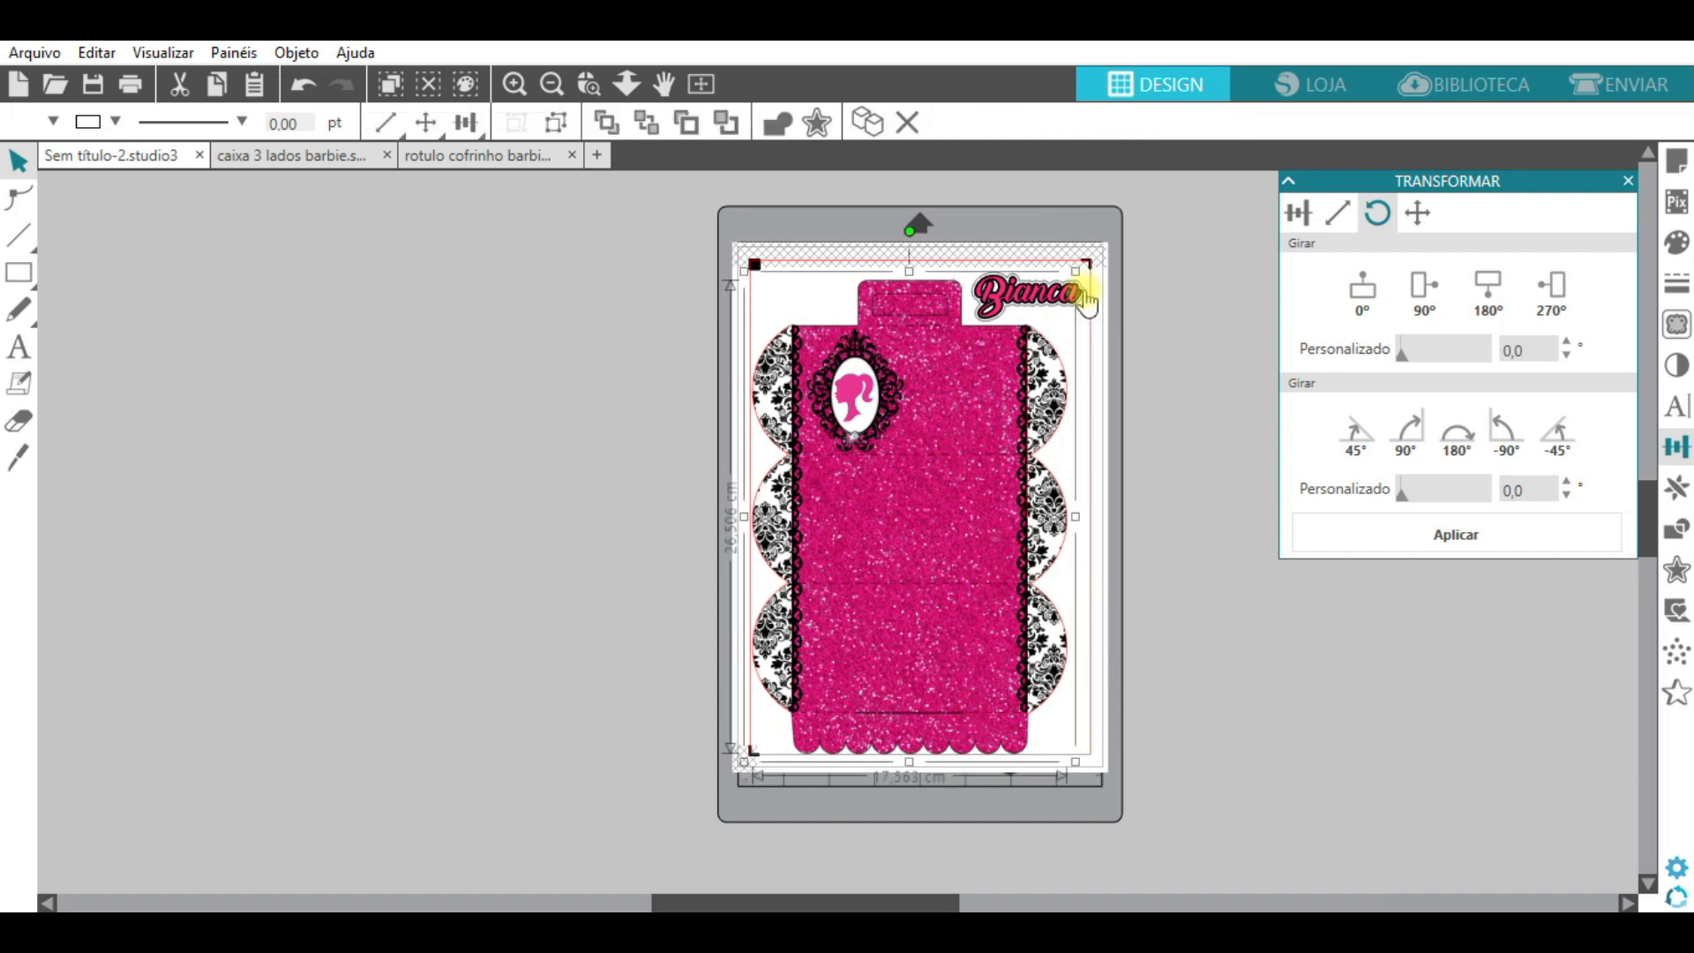
{"action": "left_click_drag", "start_coordinate": [1078, 271], "coordinate": [1083, 265]}
{"action": "left_click_drag", "start_coordinate": [1052, 296], "coordinate": [1051, 294]}
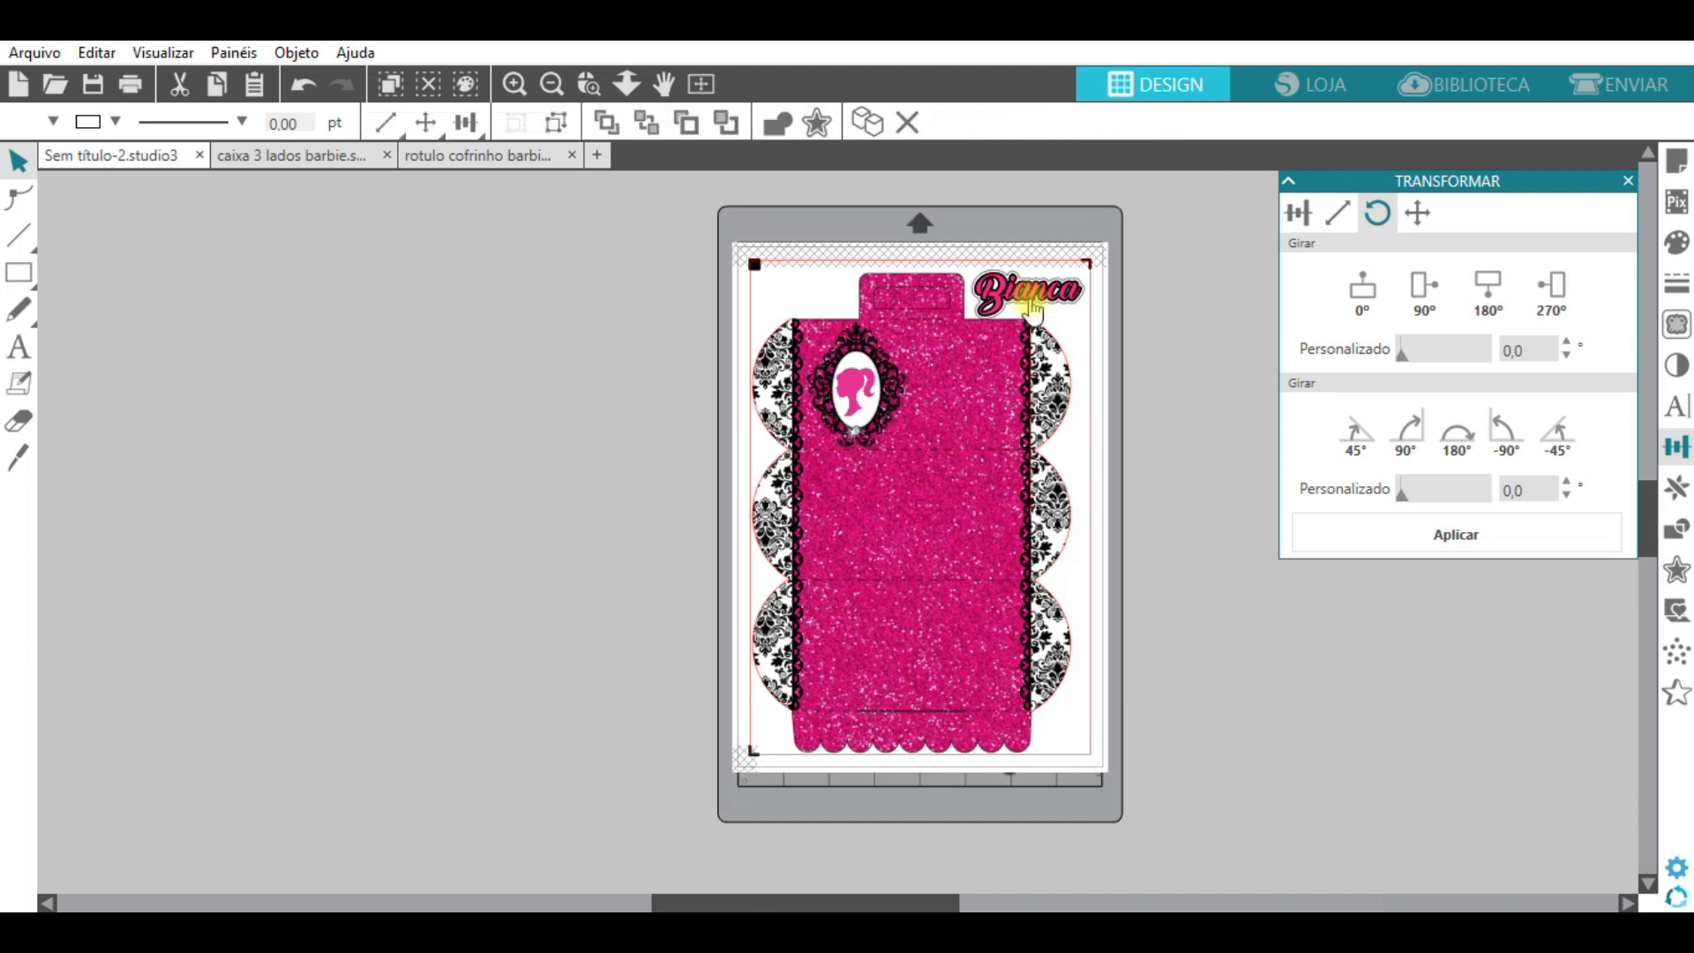
Nudge the name lettering slightly right and up beside the box handle and deselect it
{"action": "key", "text": "Right"}
{"action": "key", "text": "Up"}
{"action": "left_click", "coordinate": [1191, 333]}
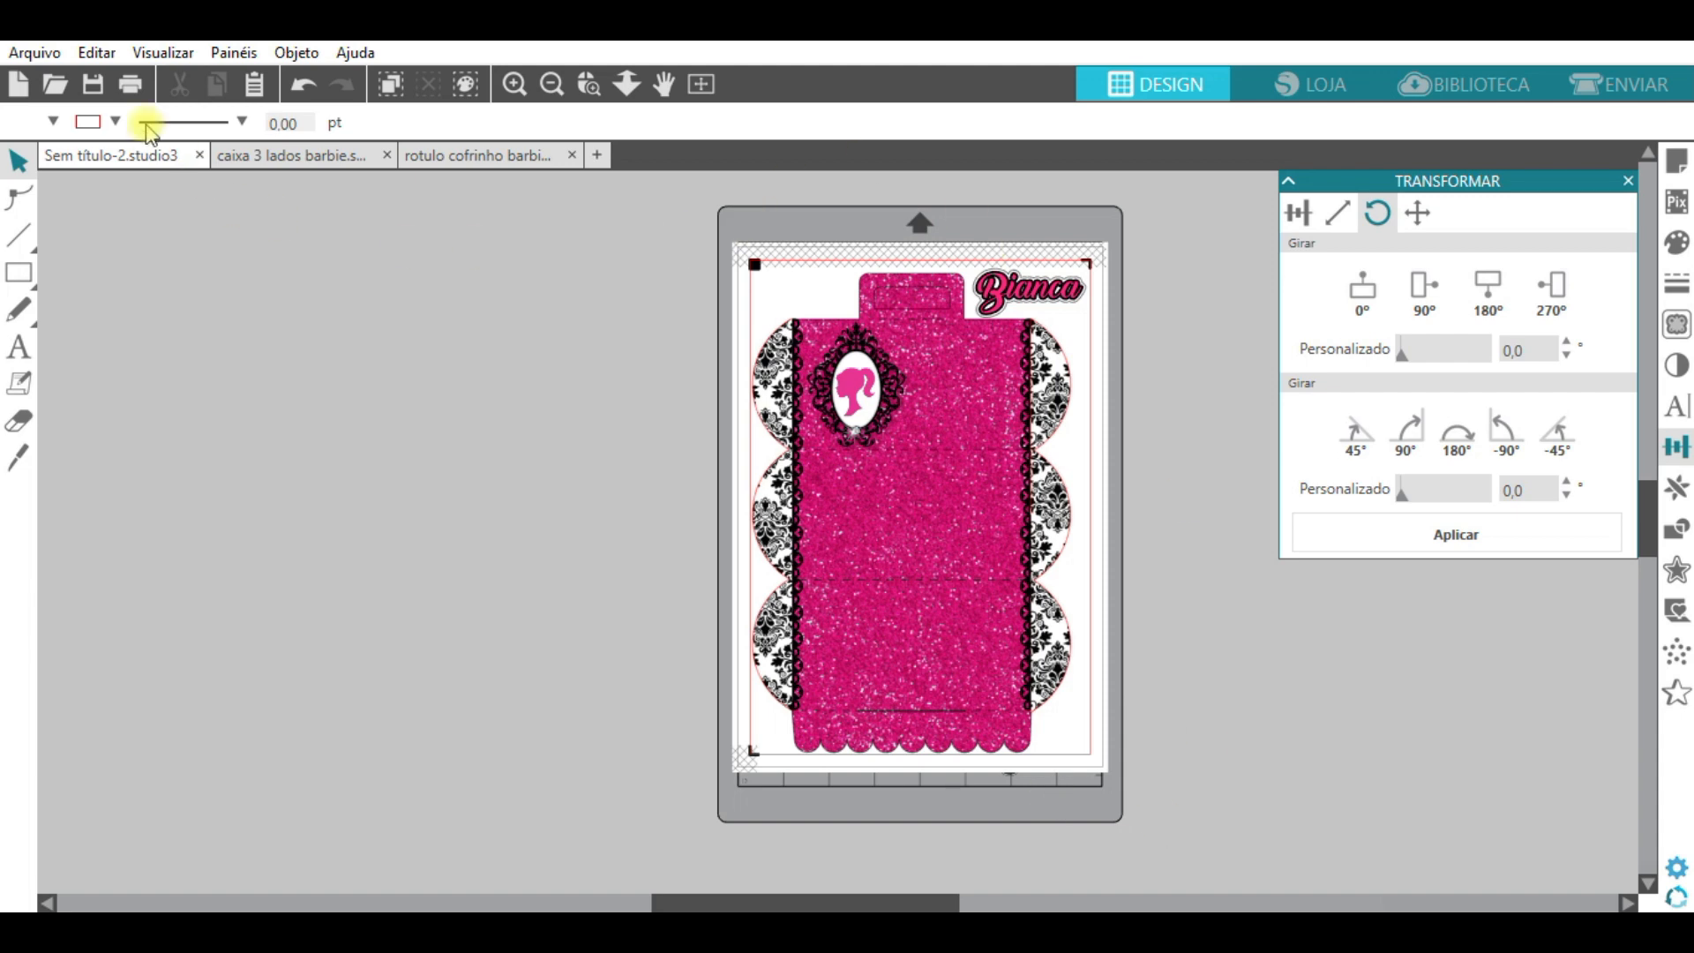
Open the print dialog to check the available printers, and close it without printing
{"action": "left_click", "coordinate": [123, 86]}
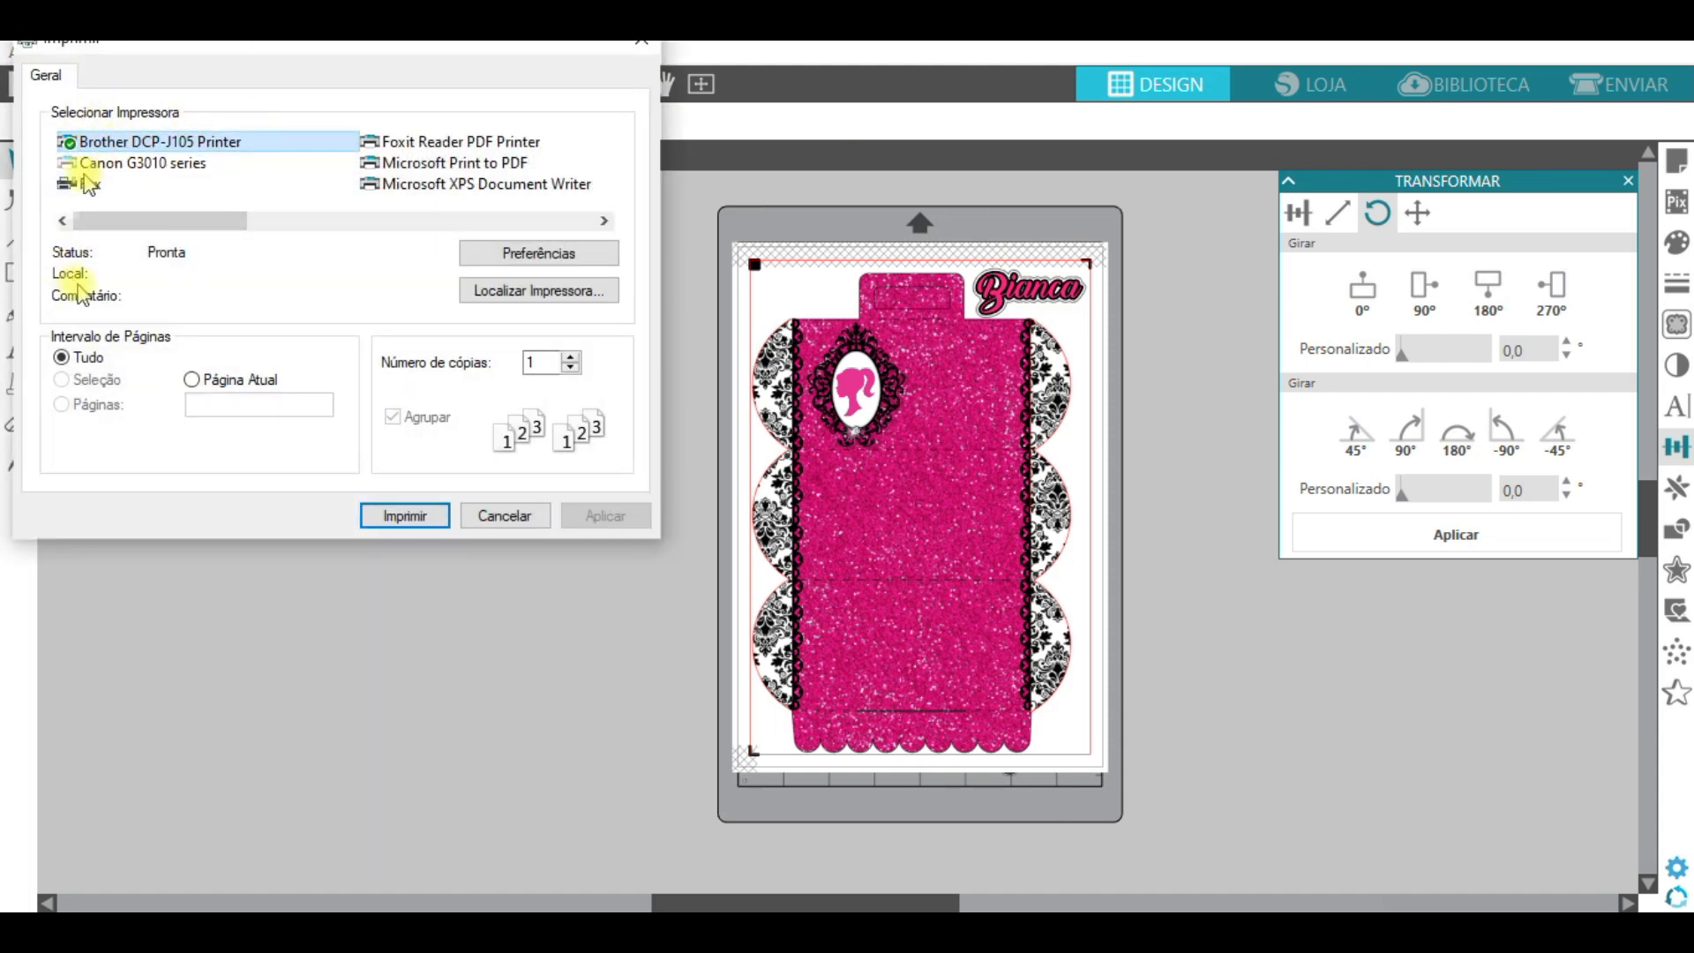
{"action": "left_click", "coordinate": [642, 41]}
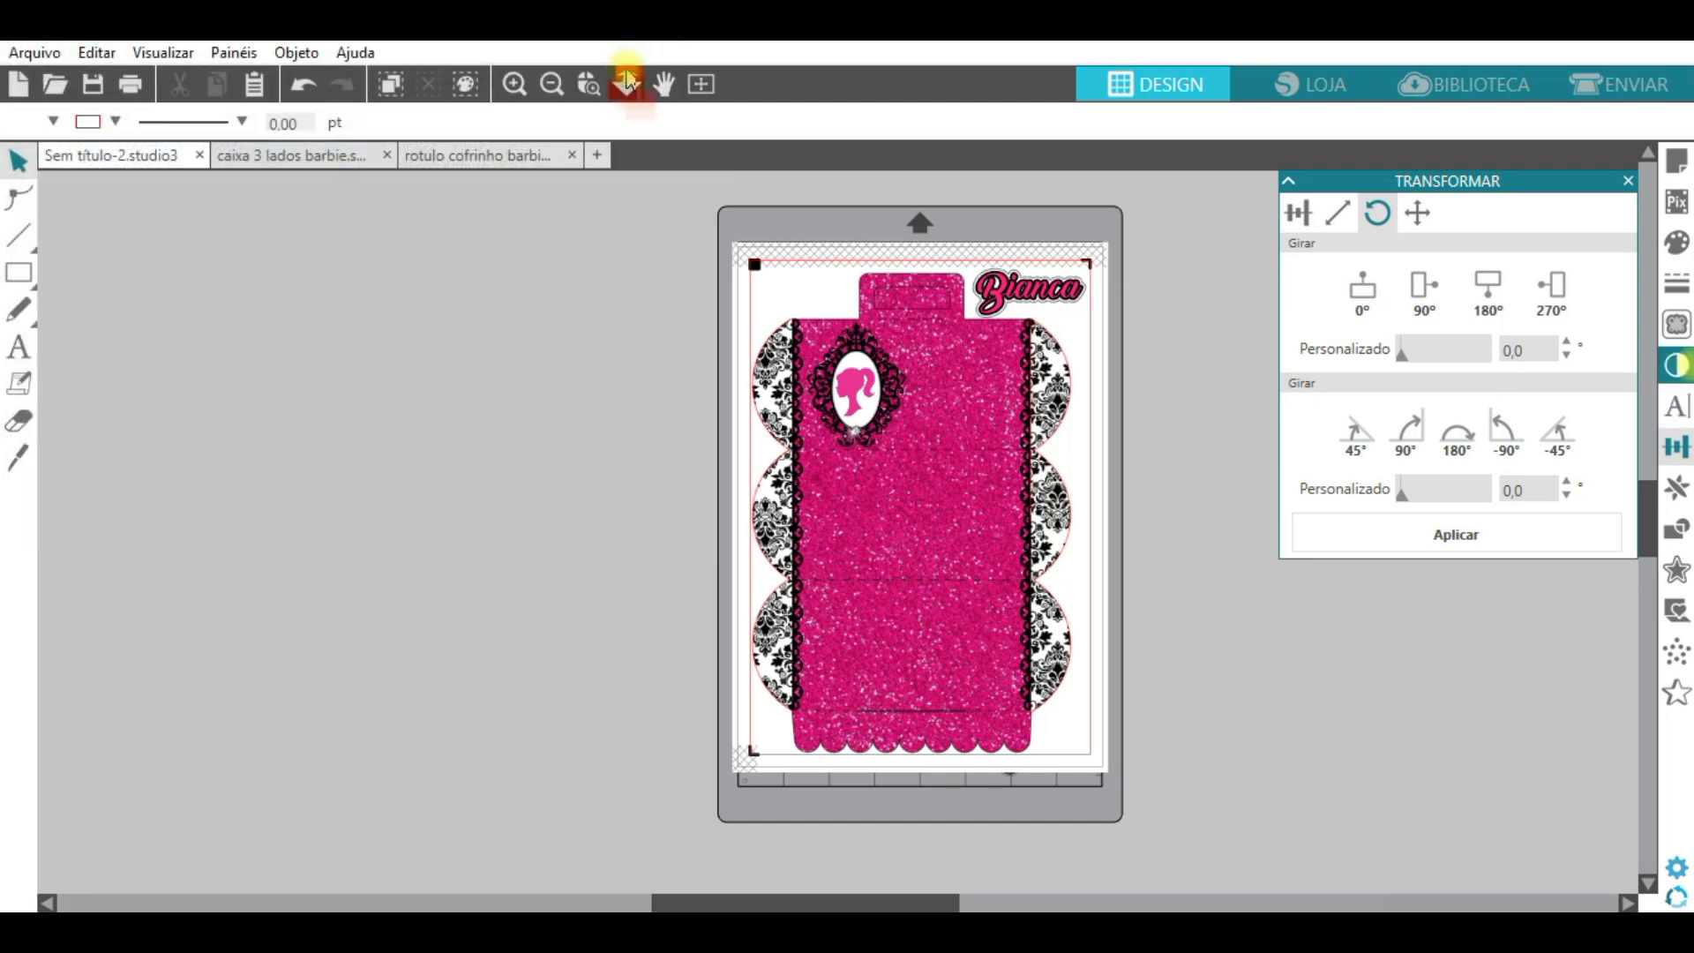
Preview the cut lines in simple and by-line modes, checking the red lines on and off, and return to the design
{"action": "left_click", "coordinate": [1623, 84]}
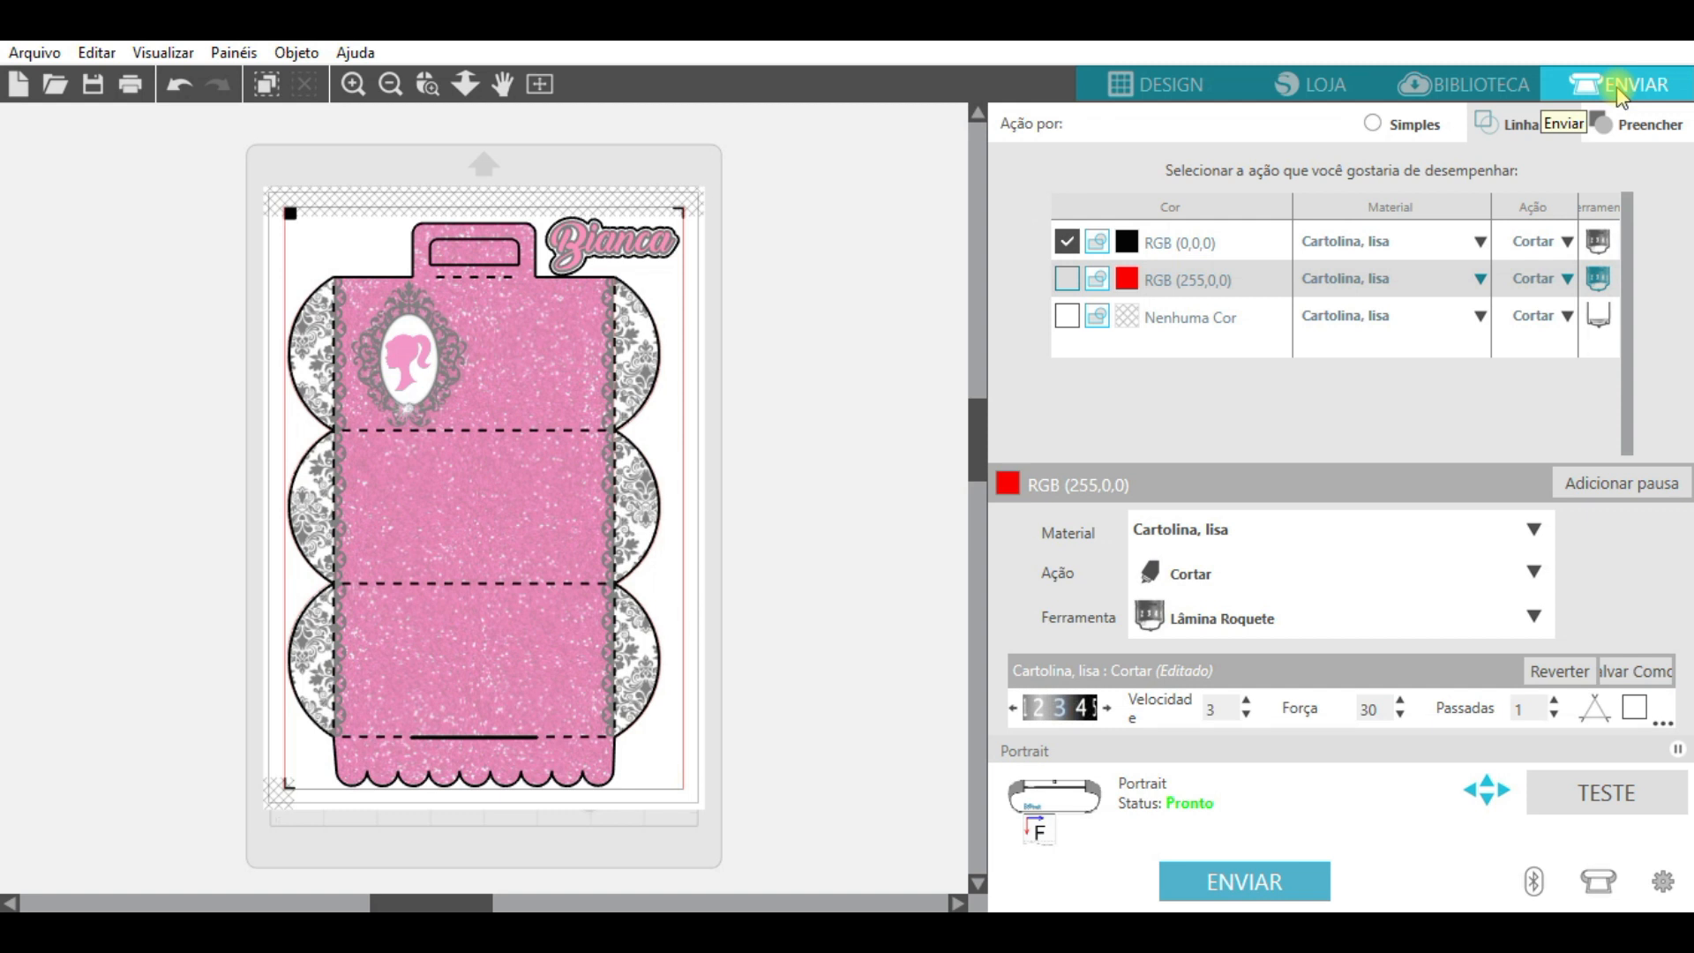
{"action": "left_click", "coordinate": [1416, 123]}
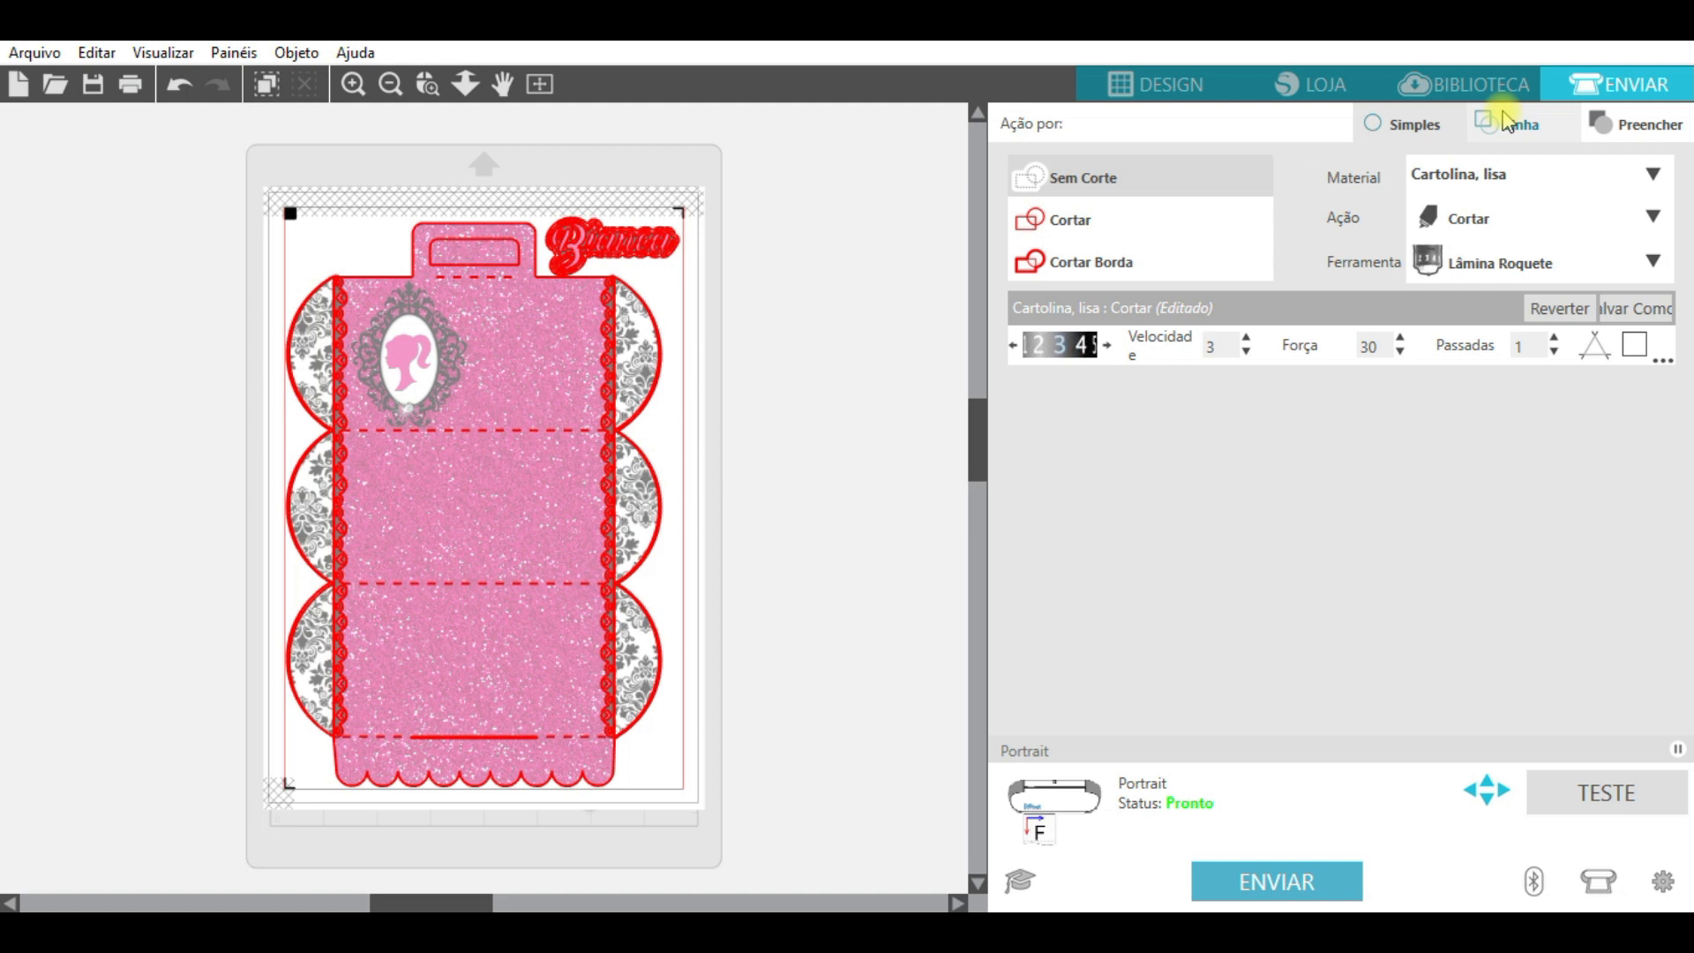
{"action": "left_click", "coordinate": [1507, 121]}
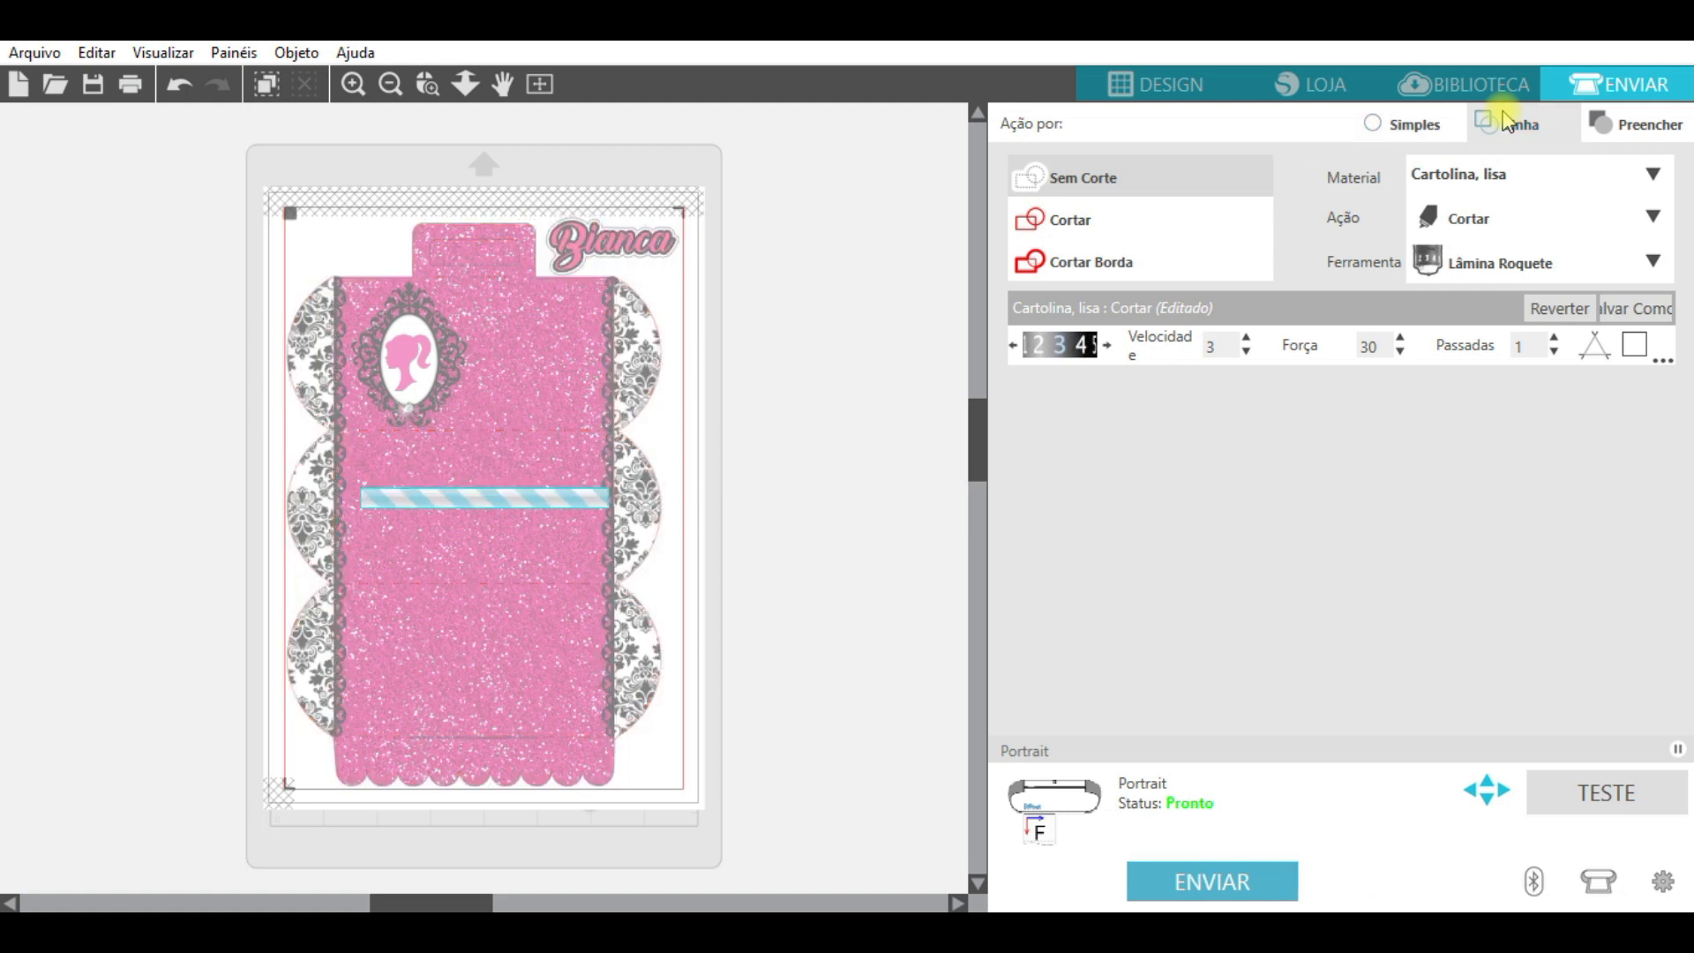
{"action": "left_click", "coordinate": [1066, 279]}
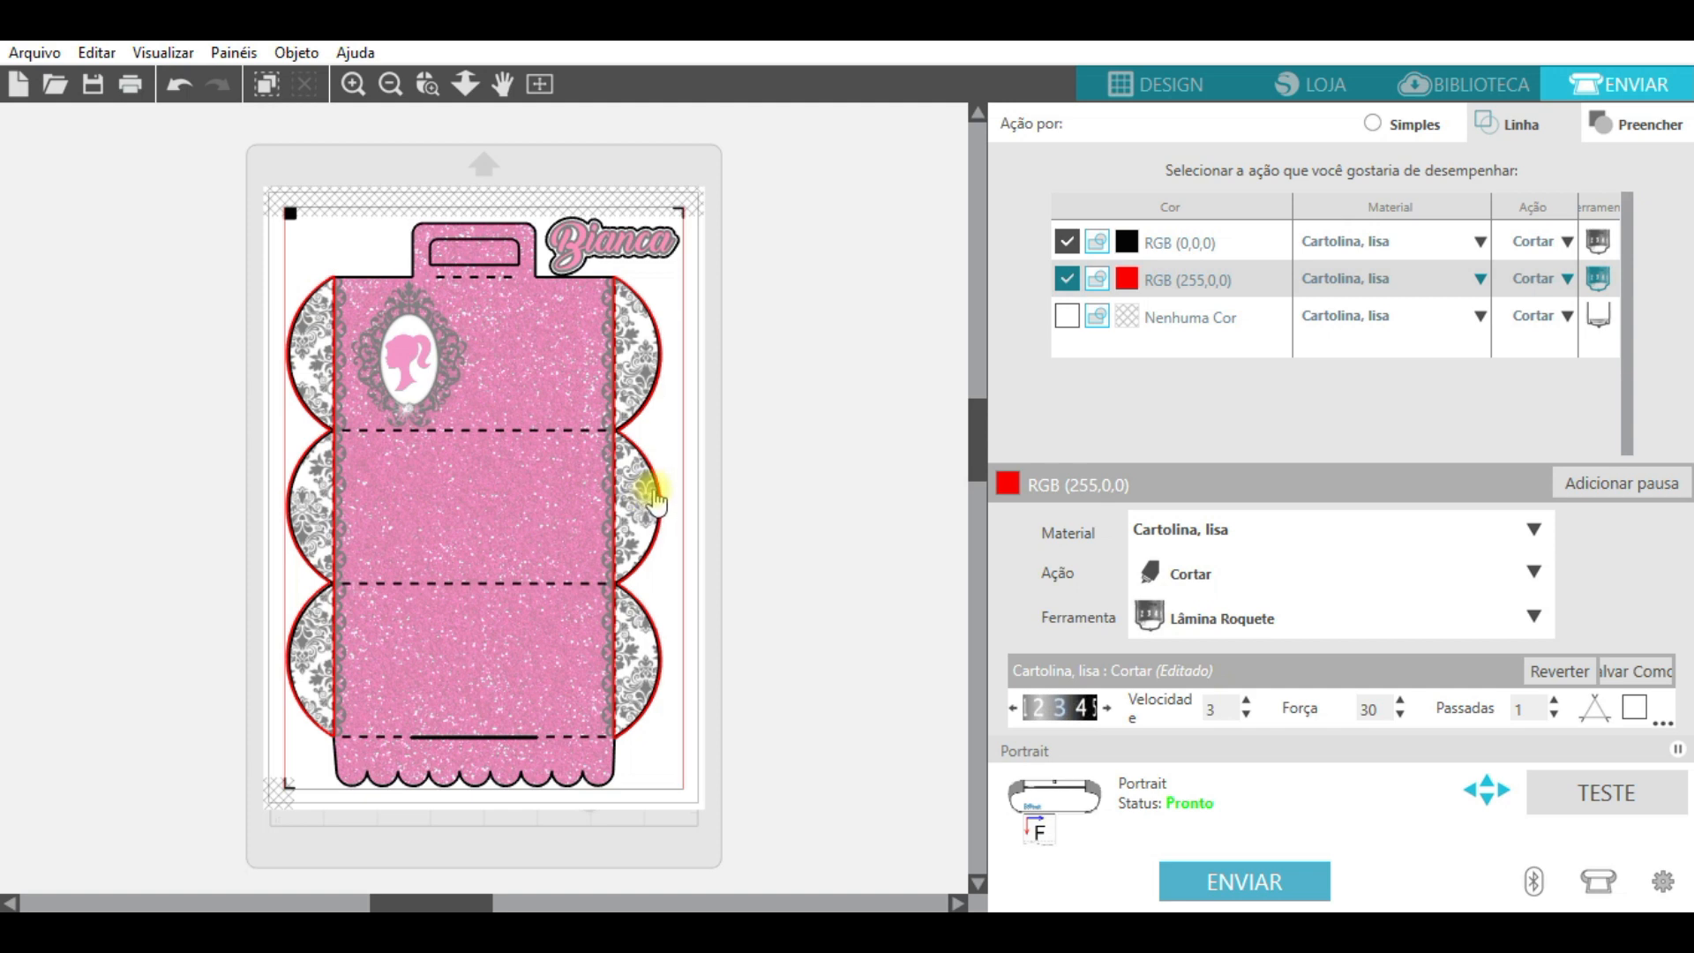
{"action": "left_click", "coordinate": [1076, 279]}
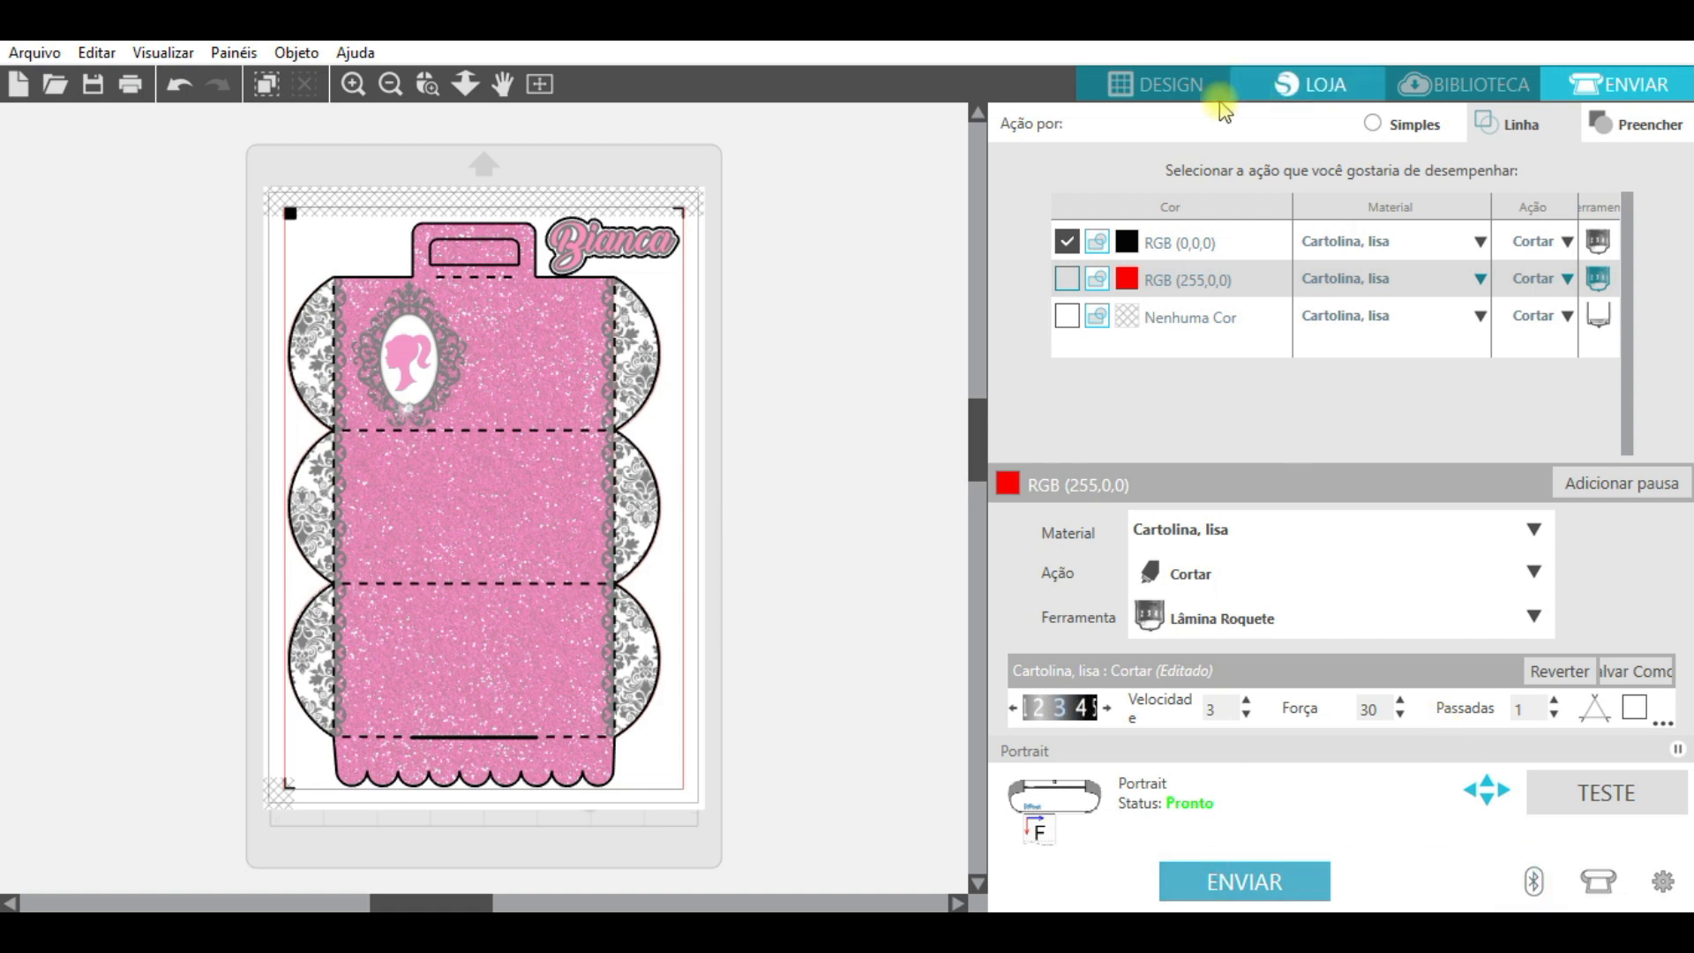
{"action": "left_click", "coordinate": [1178, 84]}
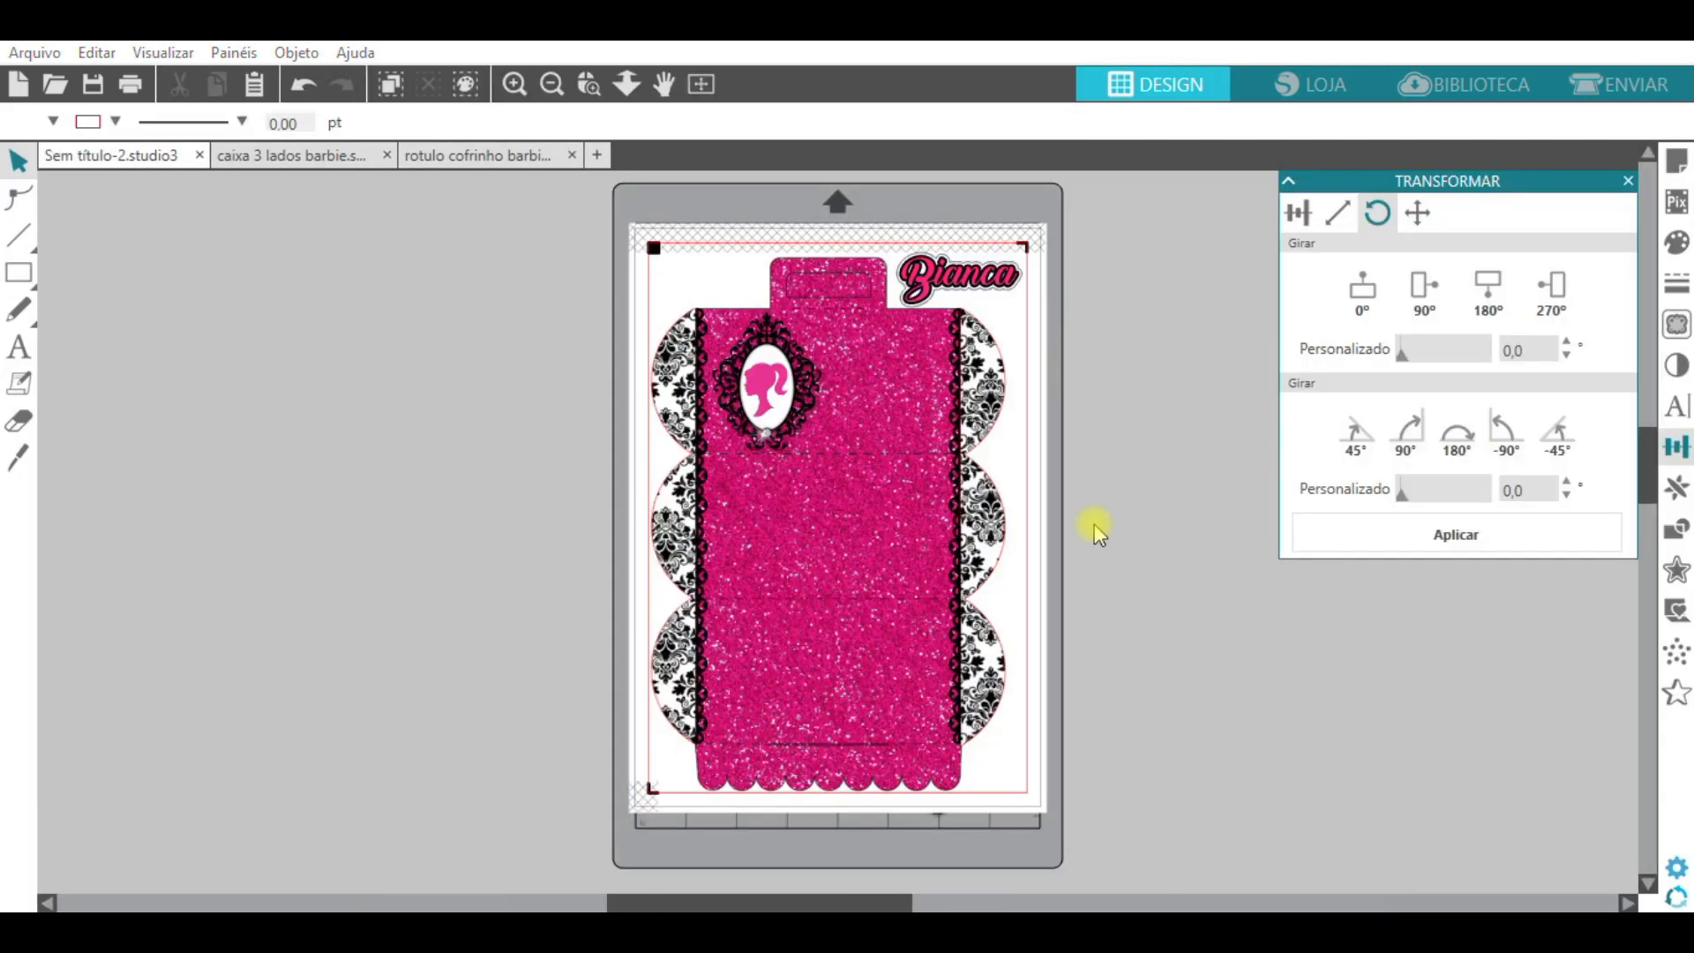
Ungroup the box artwork and set the thickness of the template's handle slot and fold lines to 0.70 pt
{"action": "left_click", "coordinate": [825, 309]}
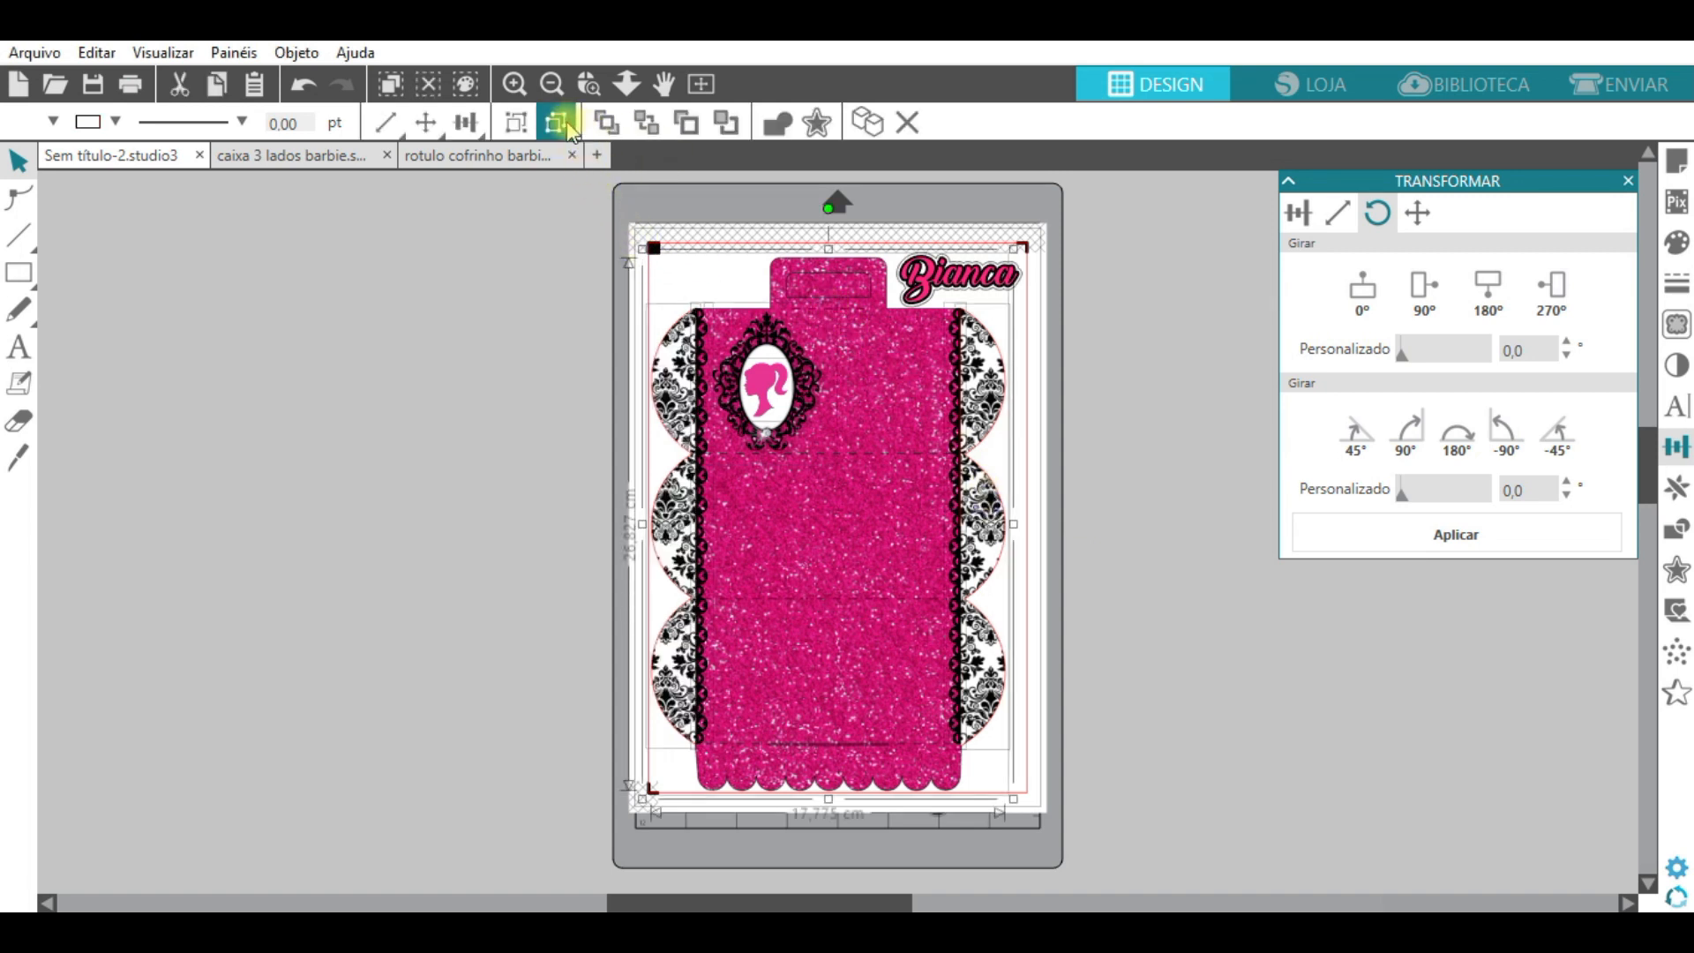
{"action": "left_click", "coordinate": [510, 259]}
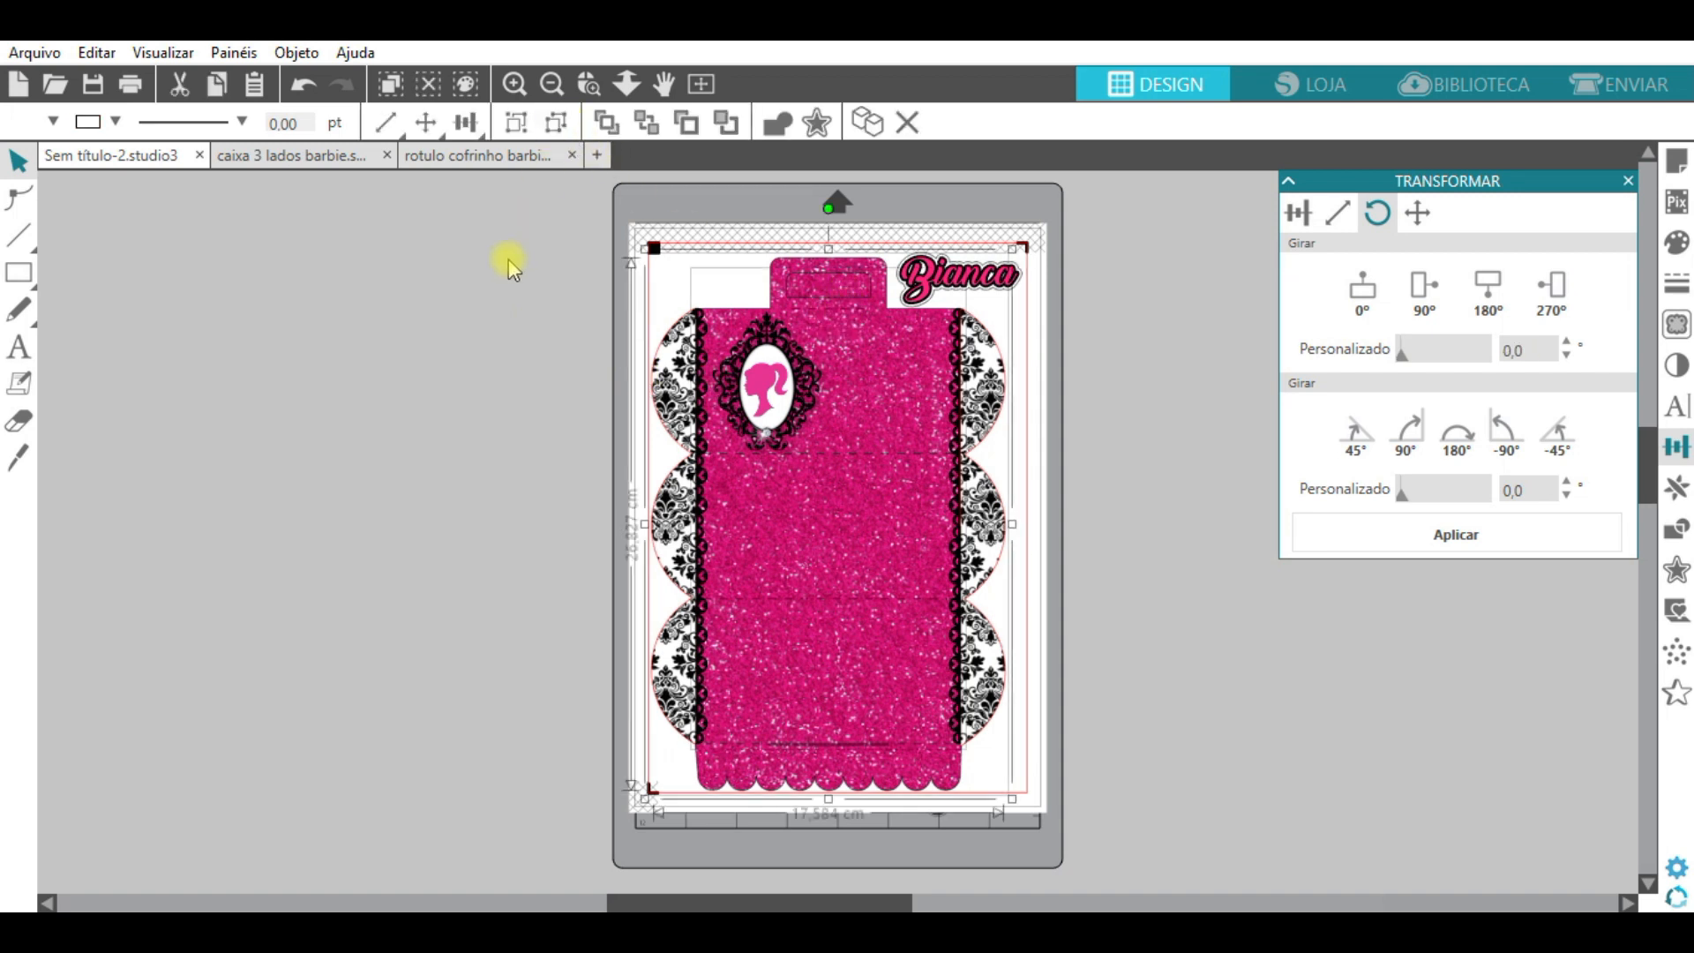
{"action": "left_click", "coordinate": [508, 258]}
{"action": "left_click", "coordinate": [846, 323]}
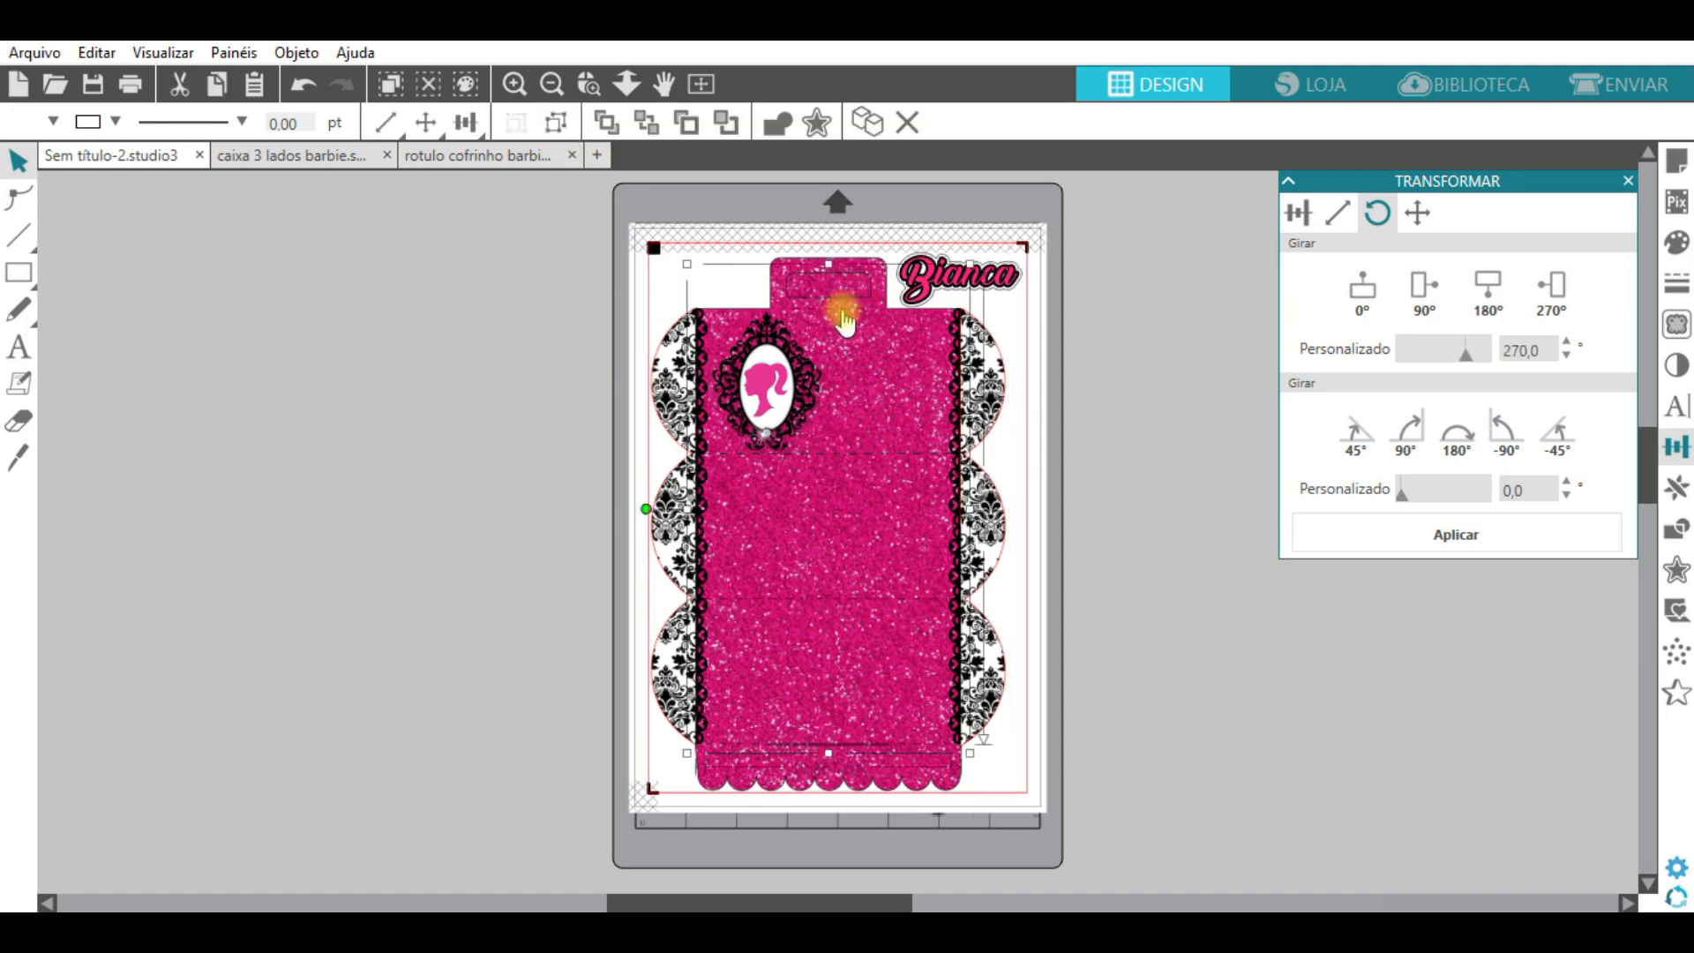
{"action": "type", "text": "0.70"}
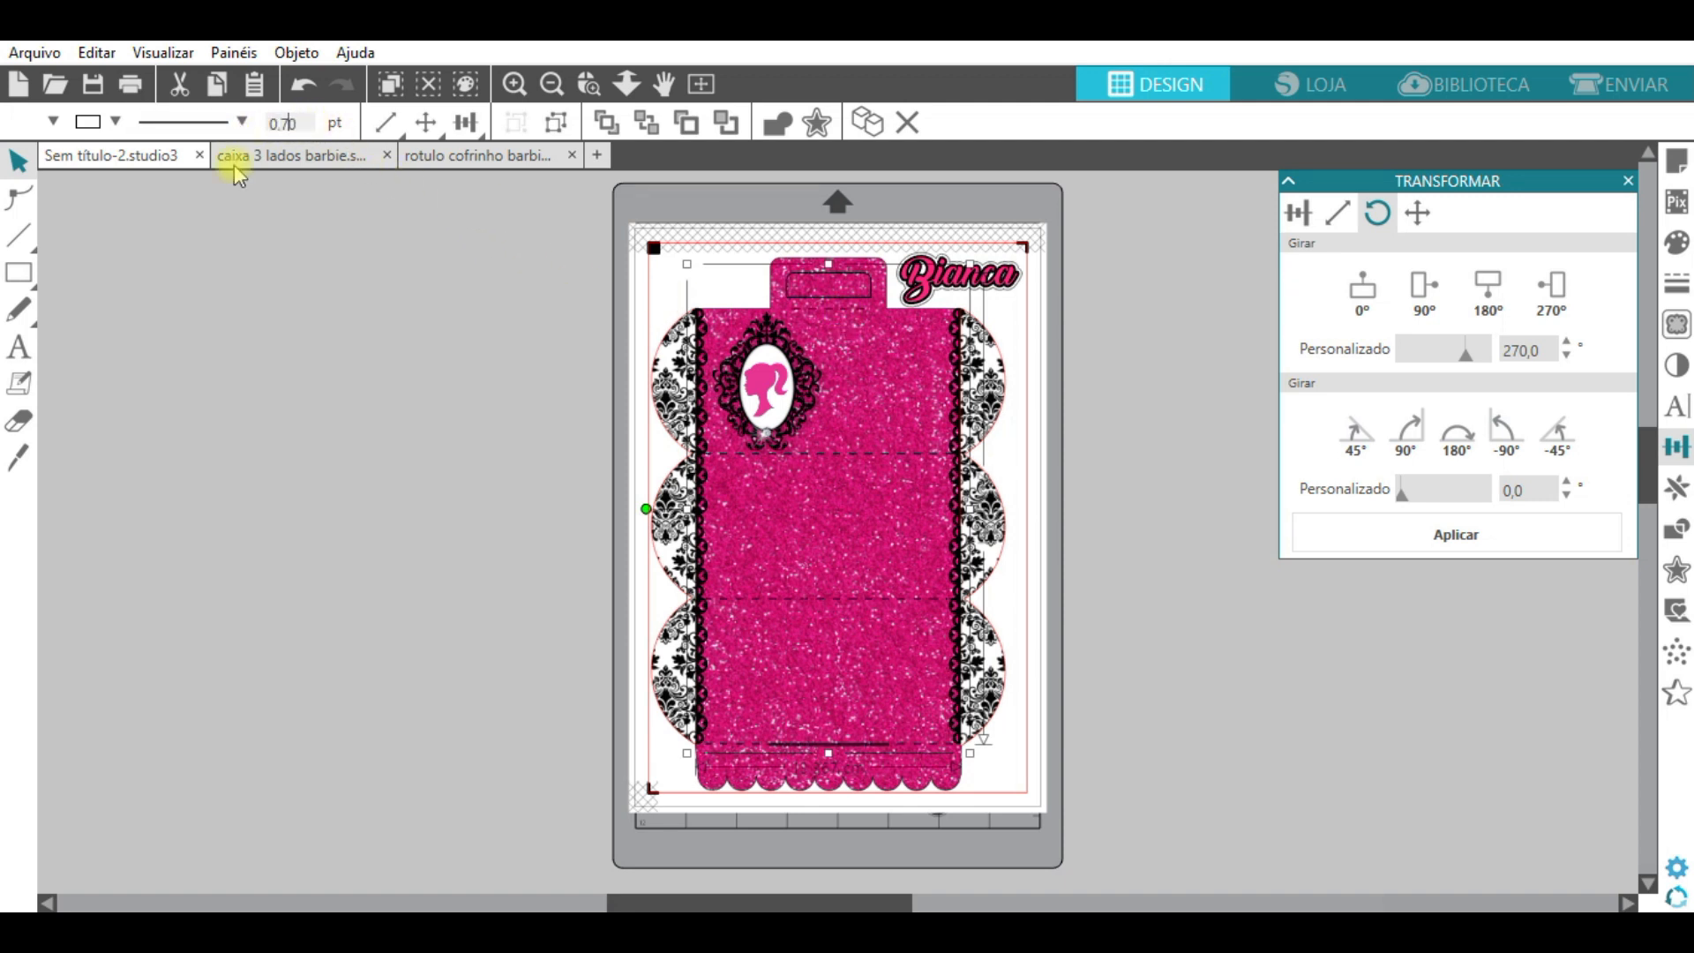
{"action": "left_click", "coordinate": [726, 748]}
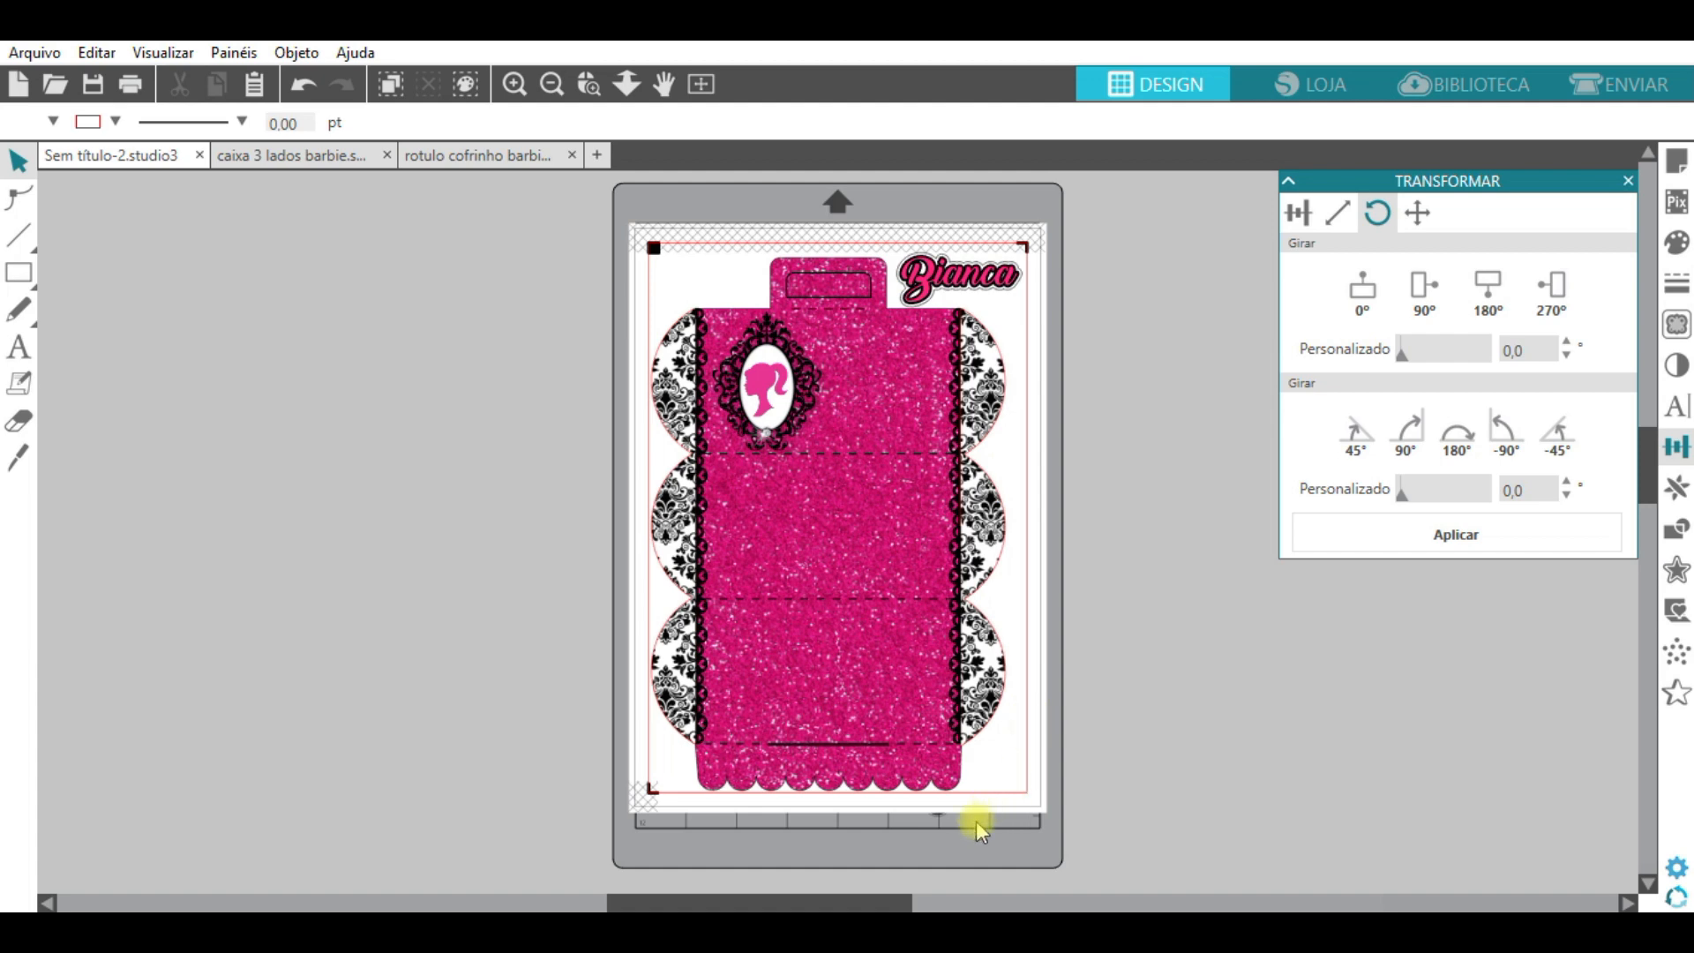
Examine the handle slot, the dashed fold lines and the lower closing slot up close across the whole box
{"action": "left_click", "coordinate": [592, 85]}
{"action": "left_click_drag", "start_coordinate": [650, 377], "coordinate": [1006, 495]}
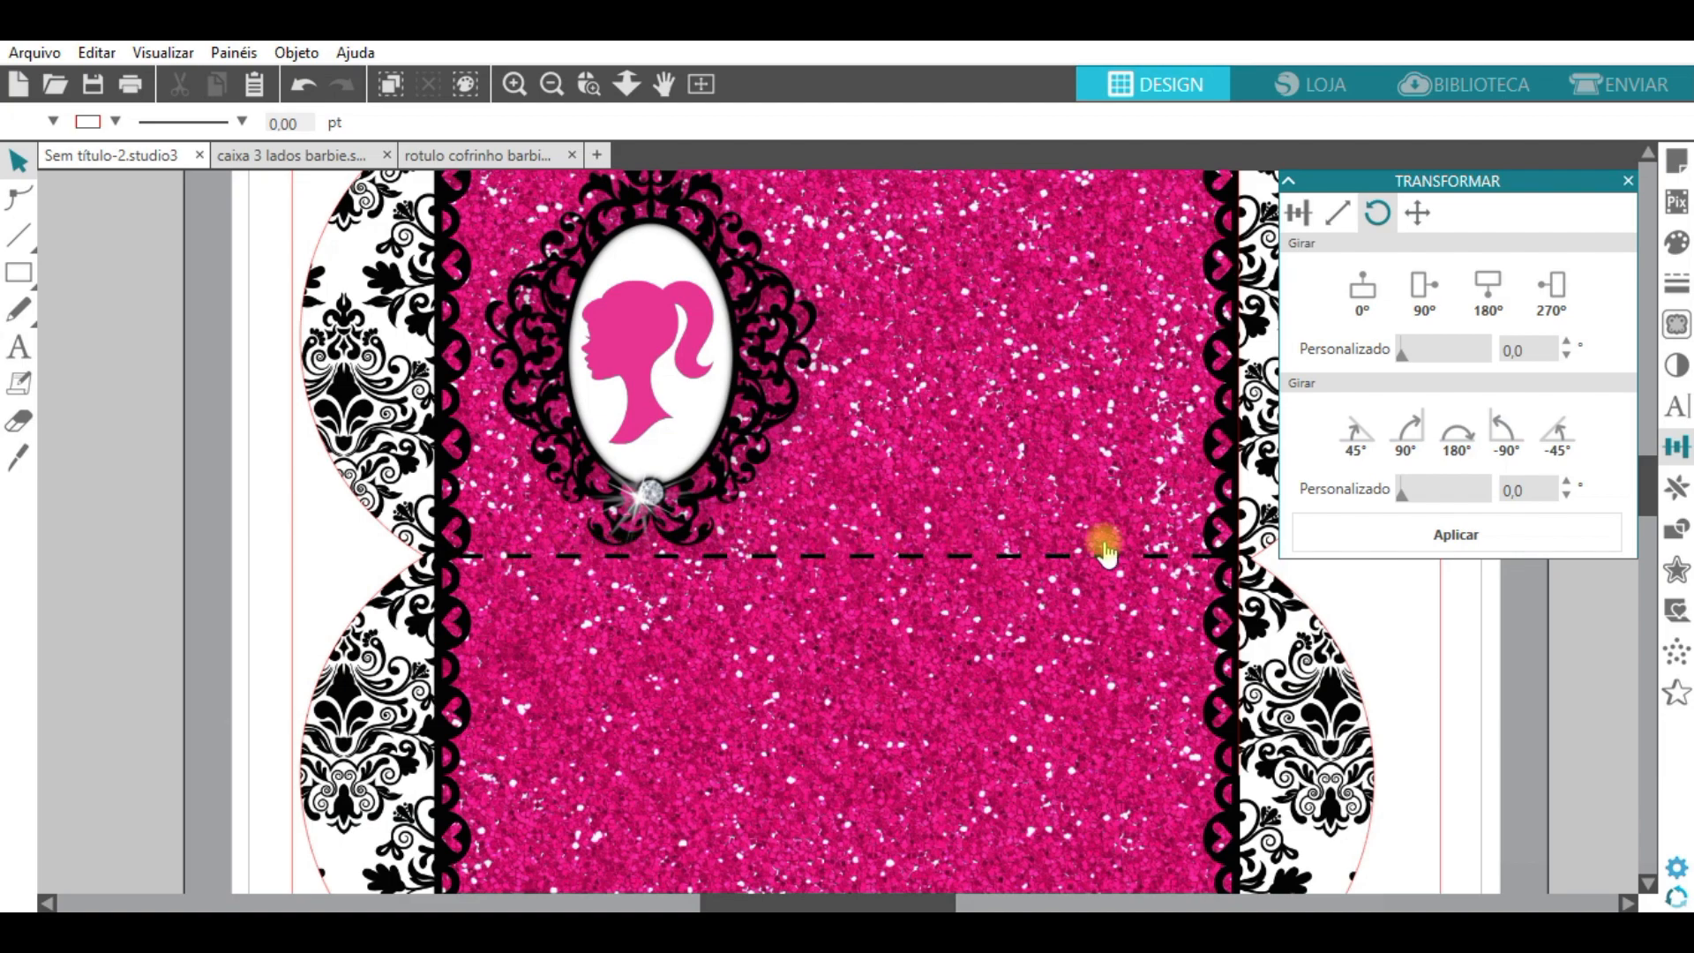
{"action": "scroll", "coordinate": [1008, 389], "scroll_direction": "up", "scroll_amount": 3}
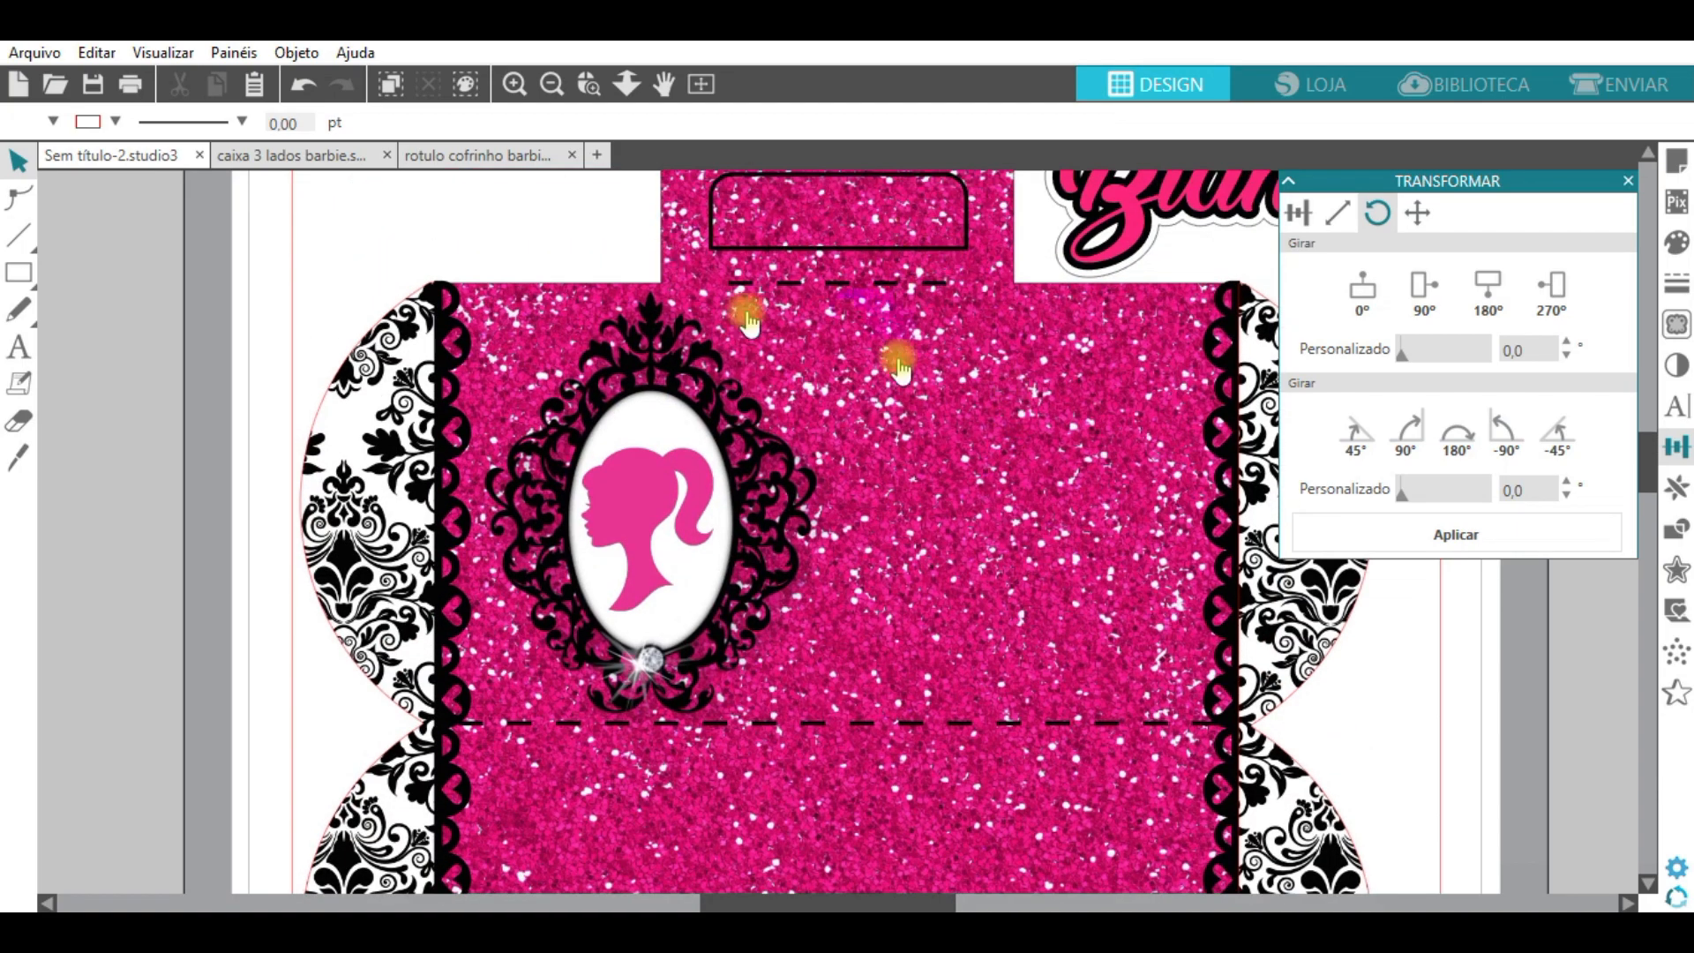
{"action": "scroll", "coordinate": [878, 574], "scroll_direction": "down", "scroll_amount": 5}
{"action": "scroll", "coordinate": [885, 572], "scroll_direction": "down", "scroll_amount": 6}
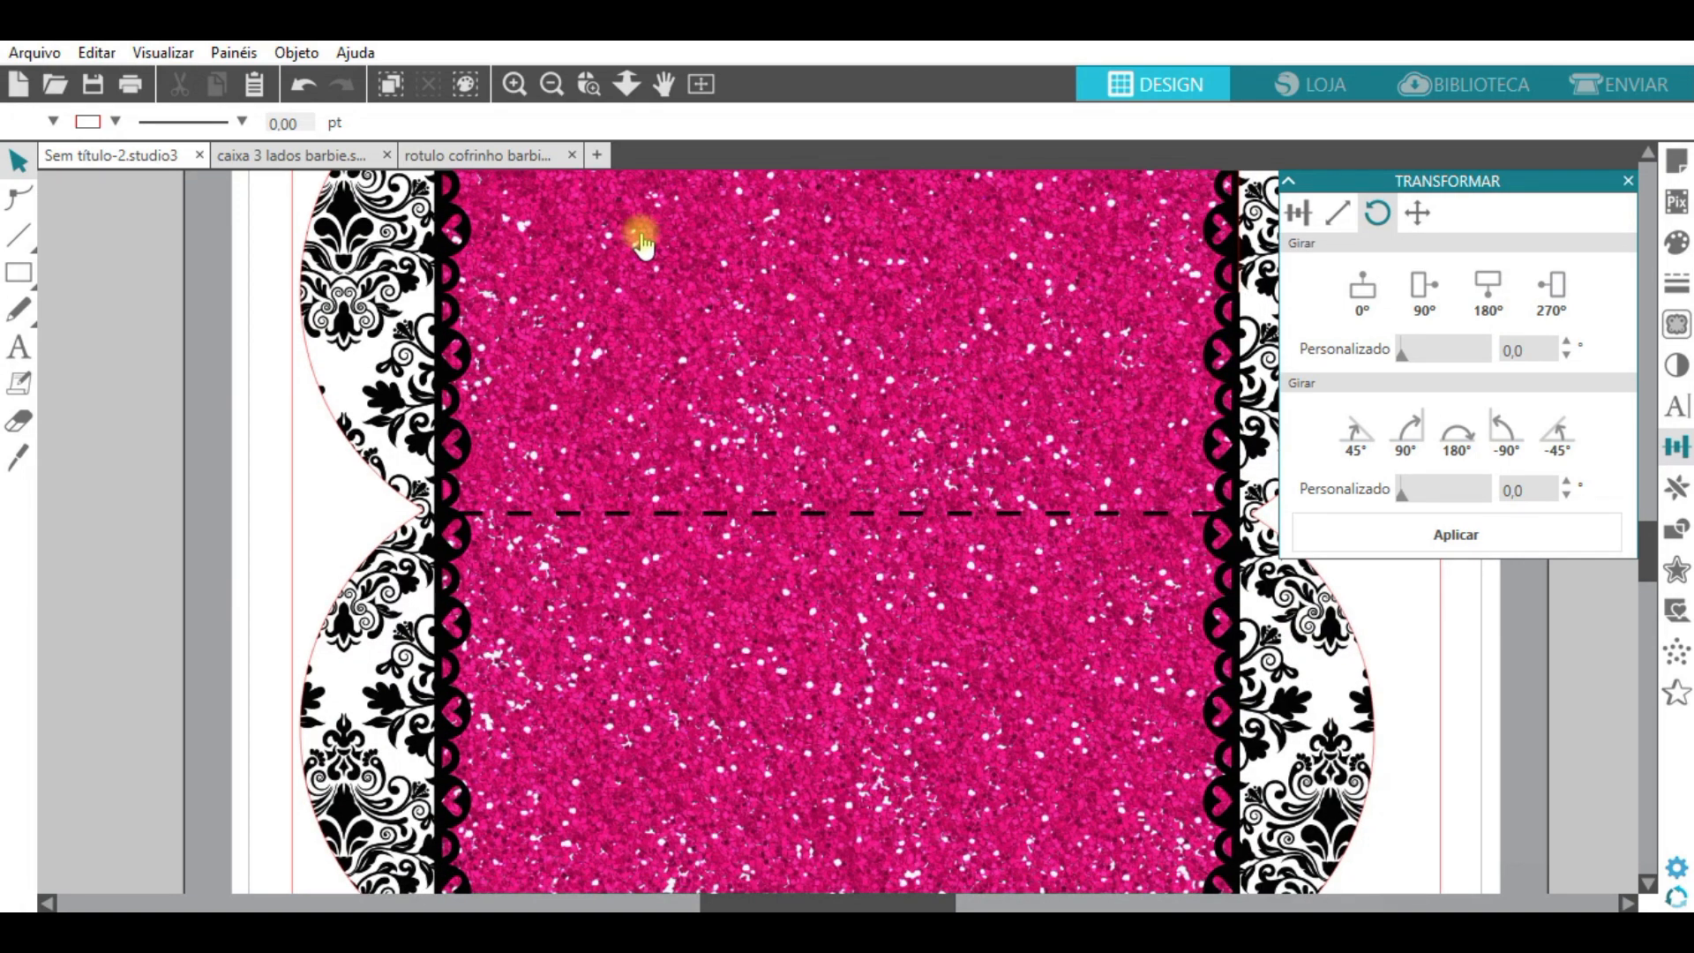
{"action": "scroll", "coordinate": [738, 379], "scroll_direction": "down", "scroll_amount": 4}
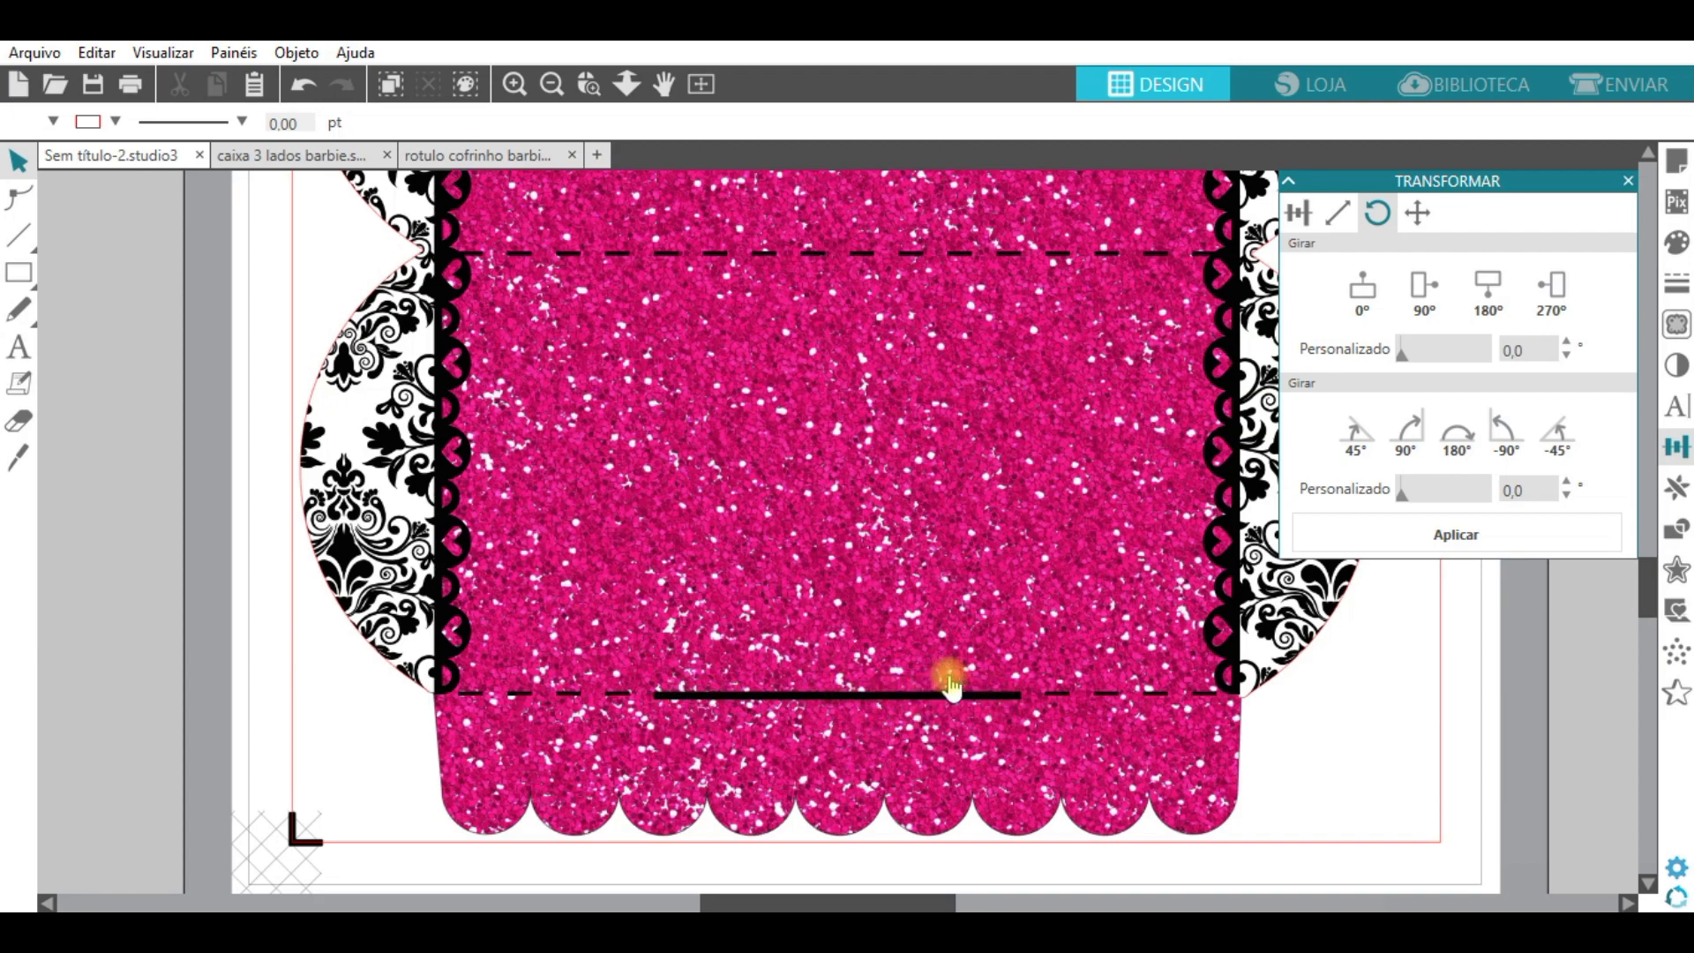
{"action": "scroll", "coordinate": [856, 459], "scroll_direction": "up", "scroll_amount": 7}
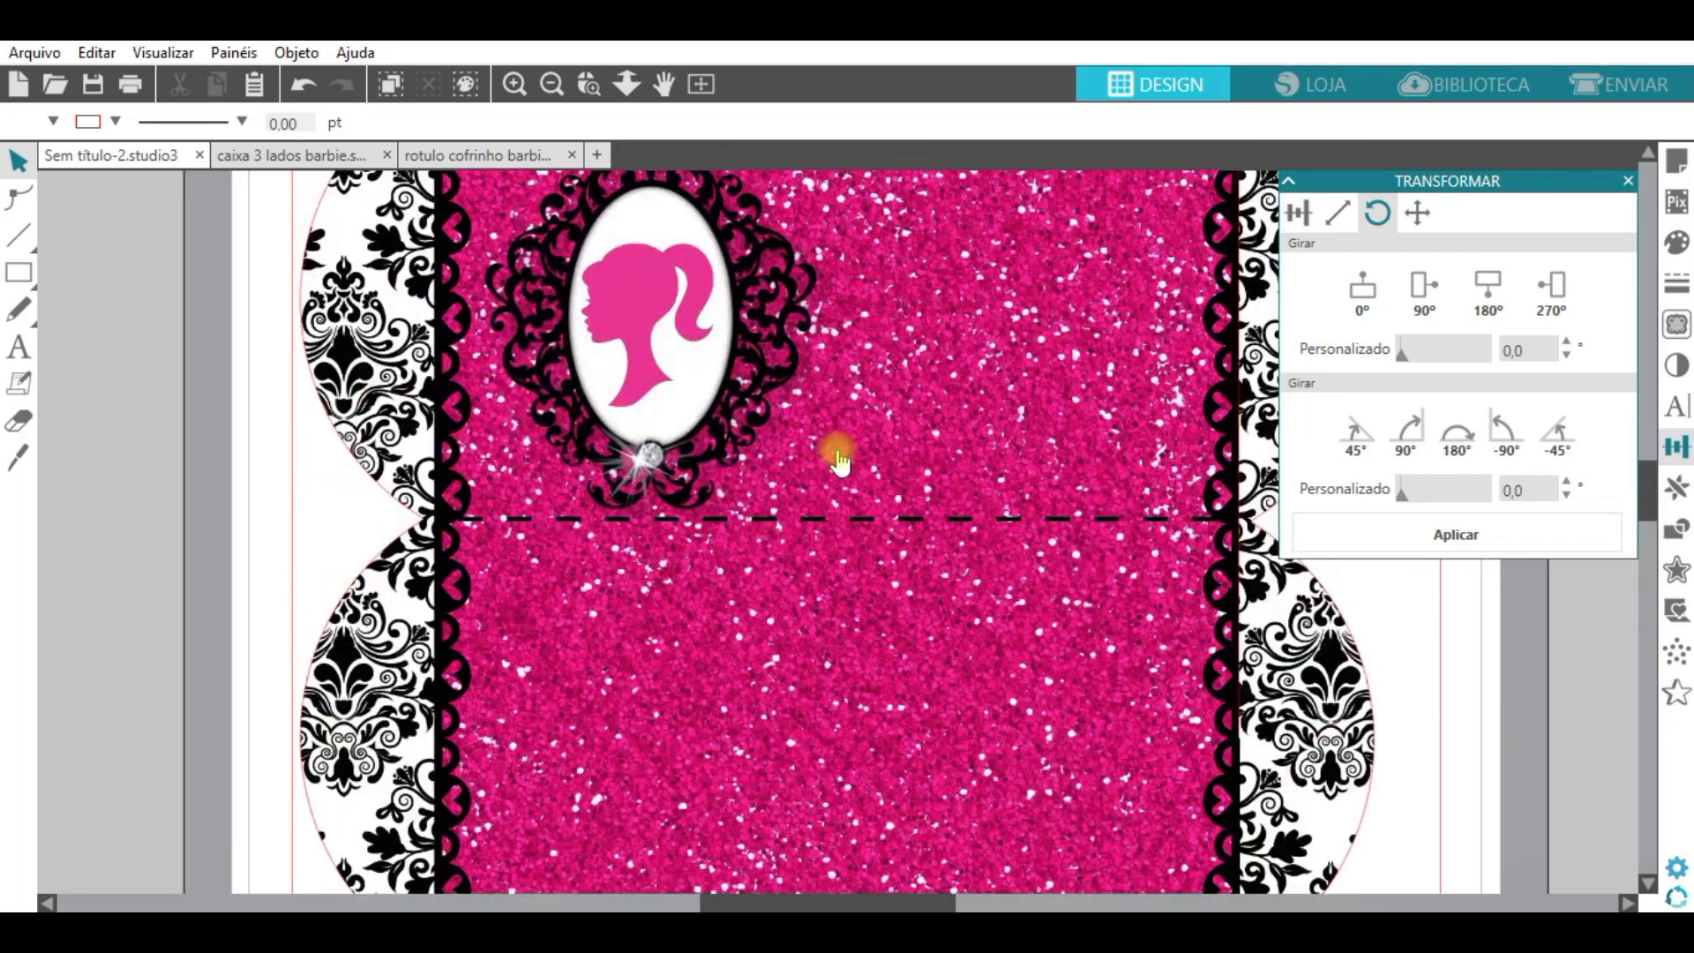
{"action": "scroll", "coordinate": [833, 454], "scroll_direction": "up", "scroll_amount": 5}
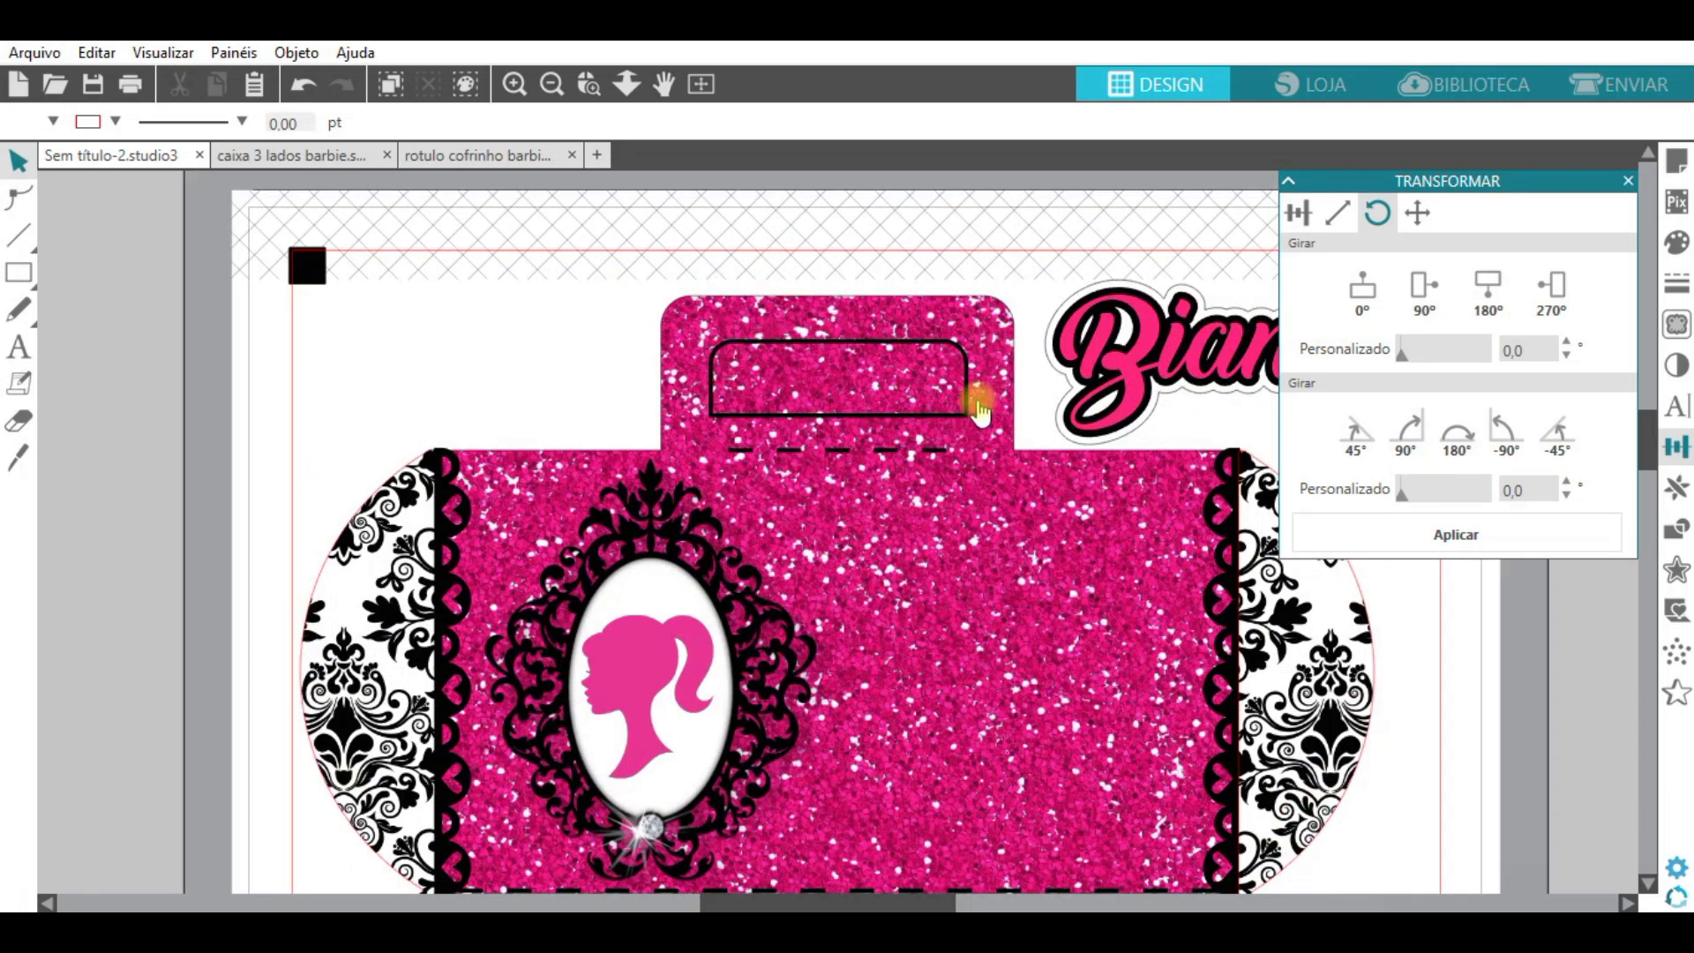
{"action": "scroll", "coordinate": [589, 510], "scroll_direction": "down", "scroll_amount": 5}
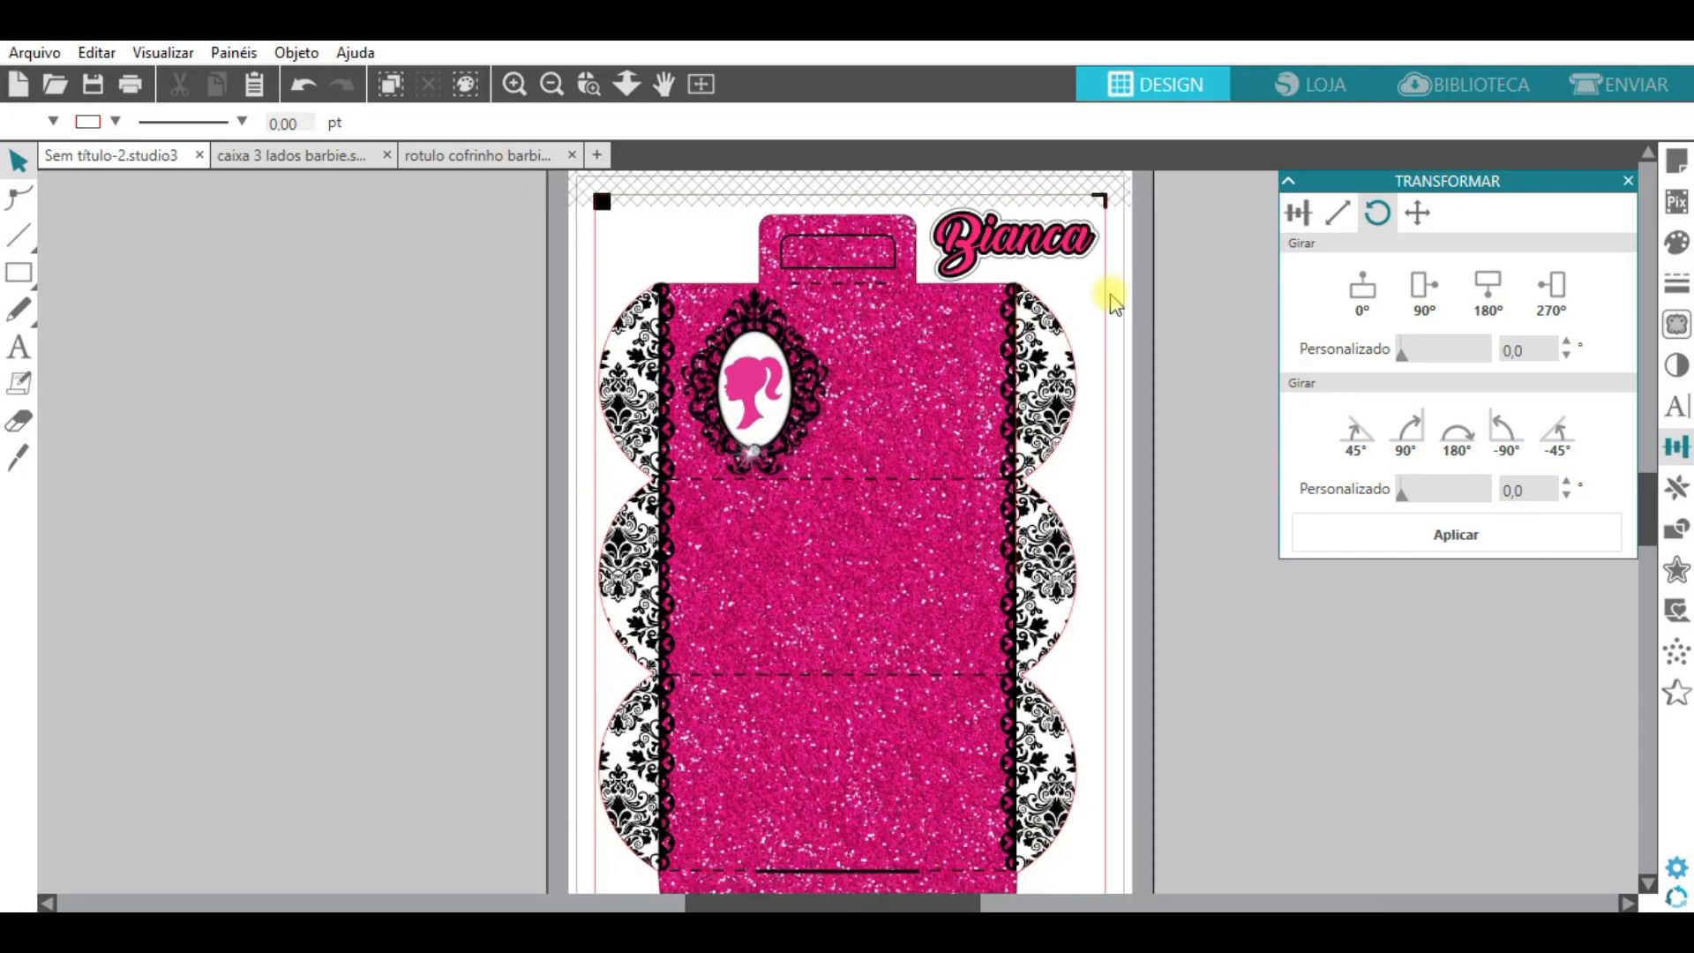
{"action": "scroll", "coordinate": [1081, 328], "scroll_direction": "down", "scroll_amount": 1}
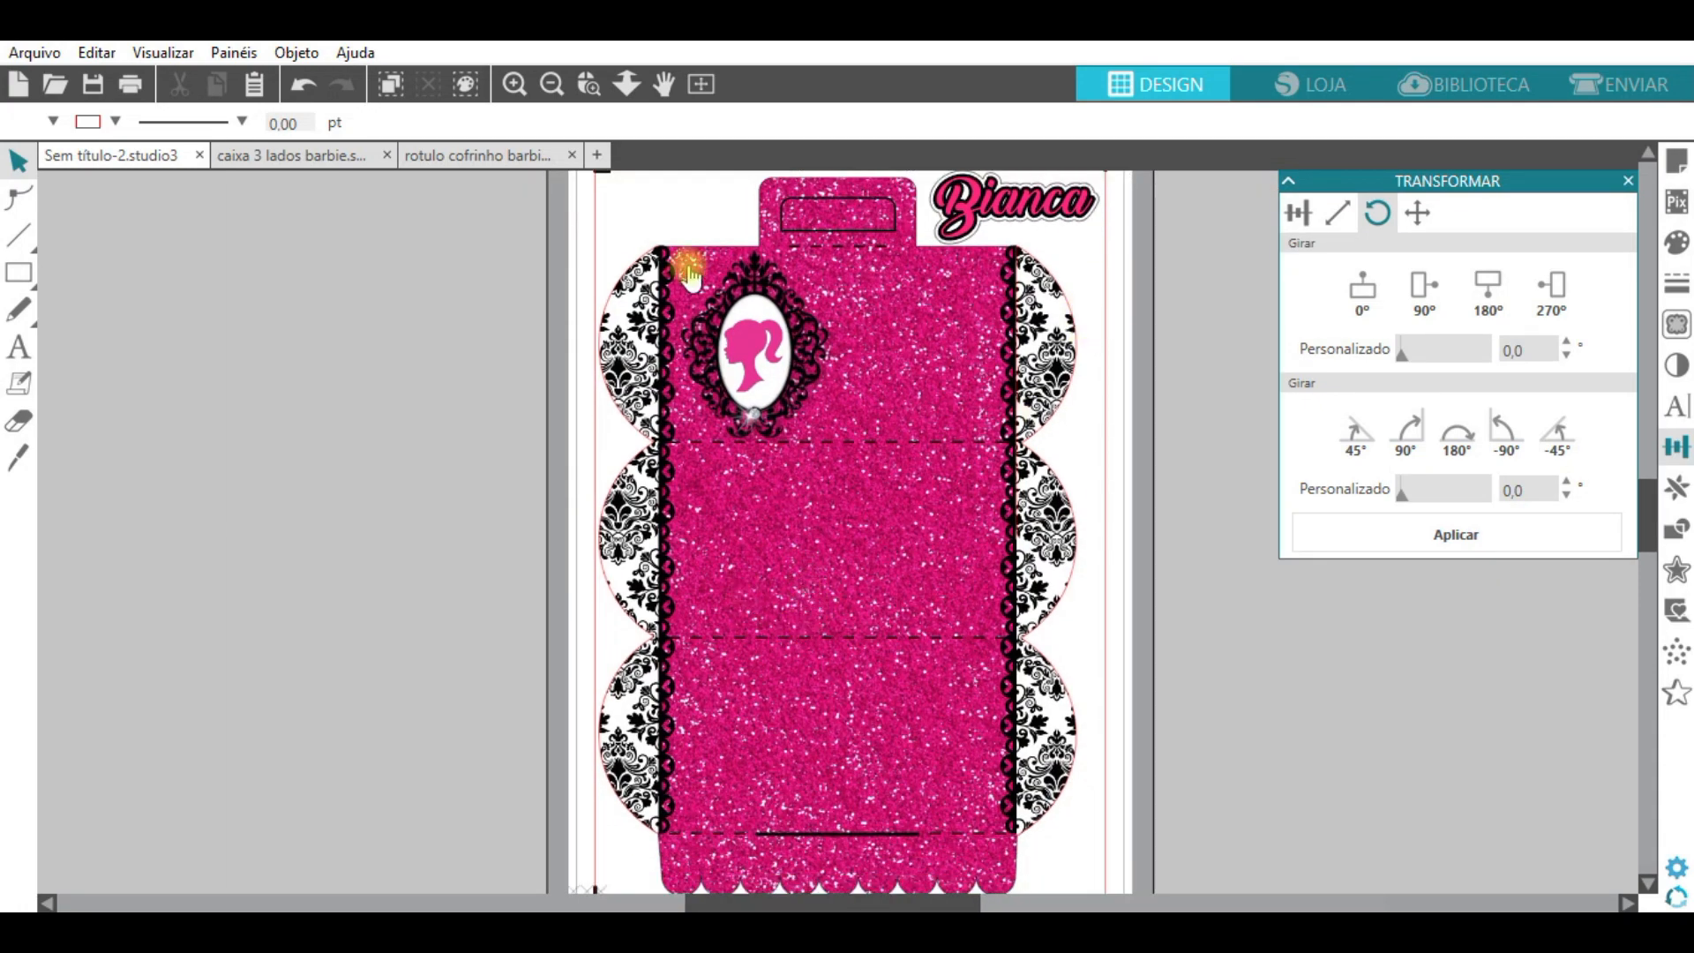
{"action": "left_click", "coordinate": [550, 84]}
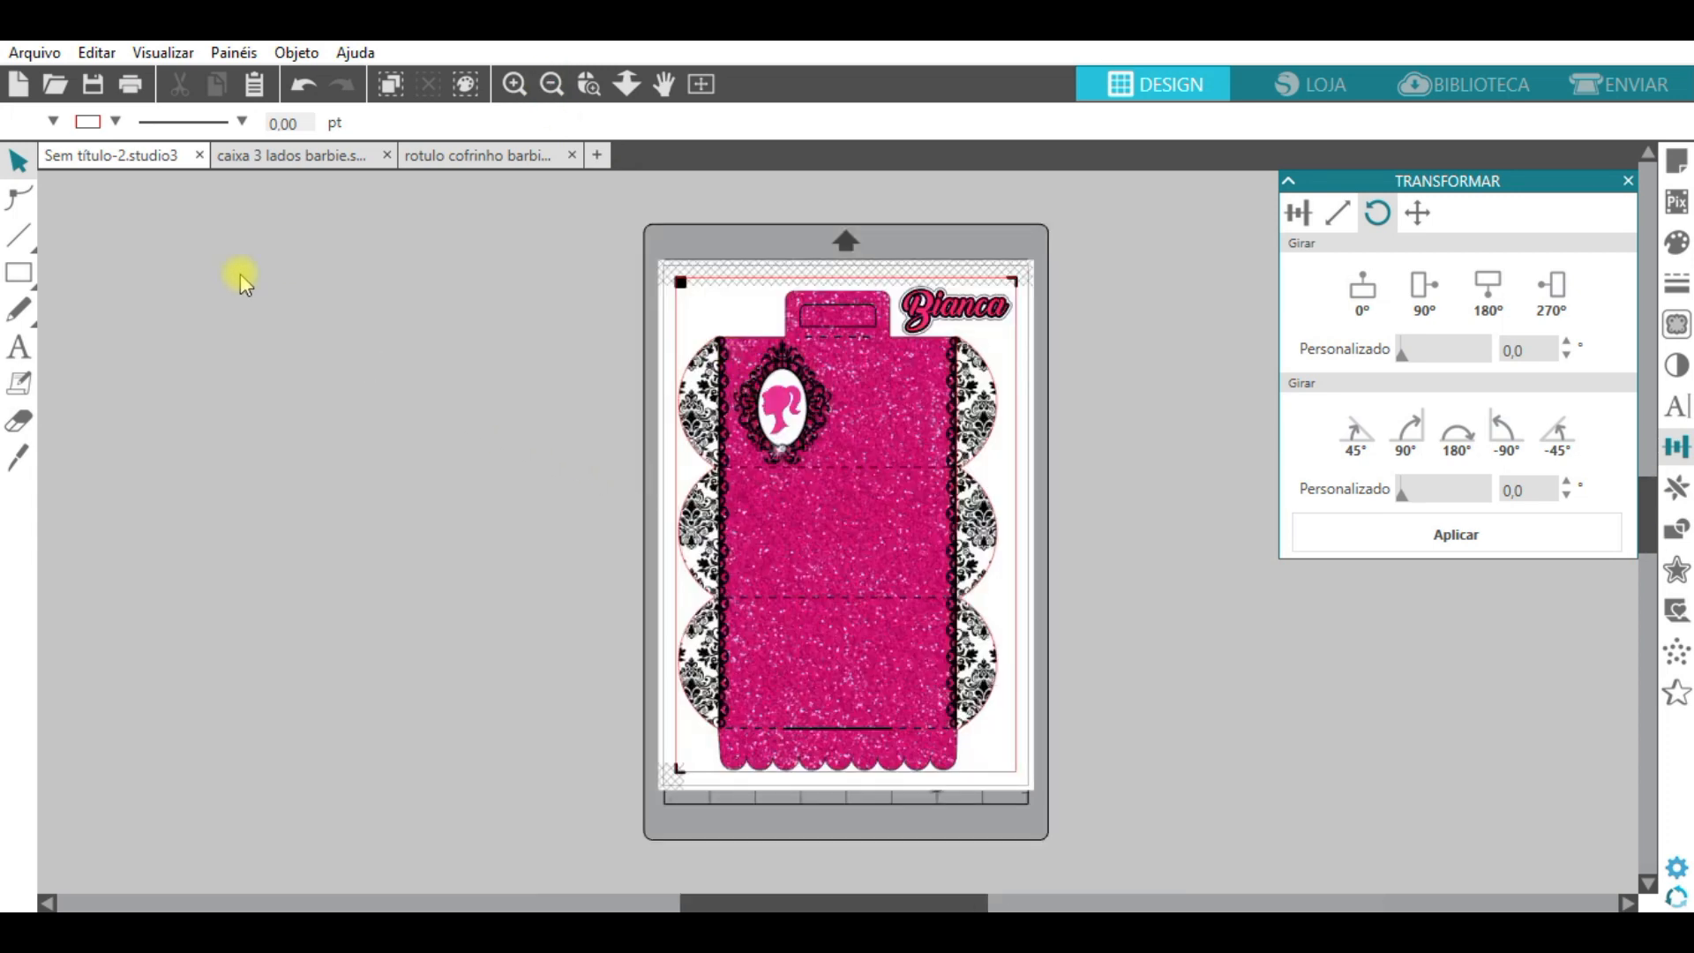
Choose the PDFCreator printer in the print dialog and close the dialog without printing
{"action": "left_click", "coordinate": [29, 54]}
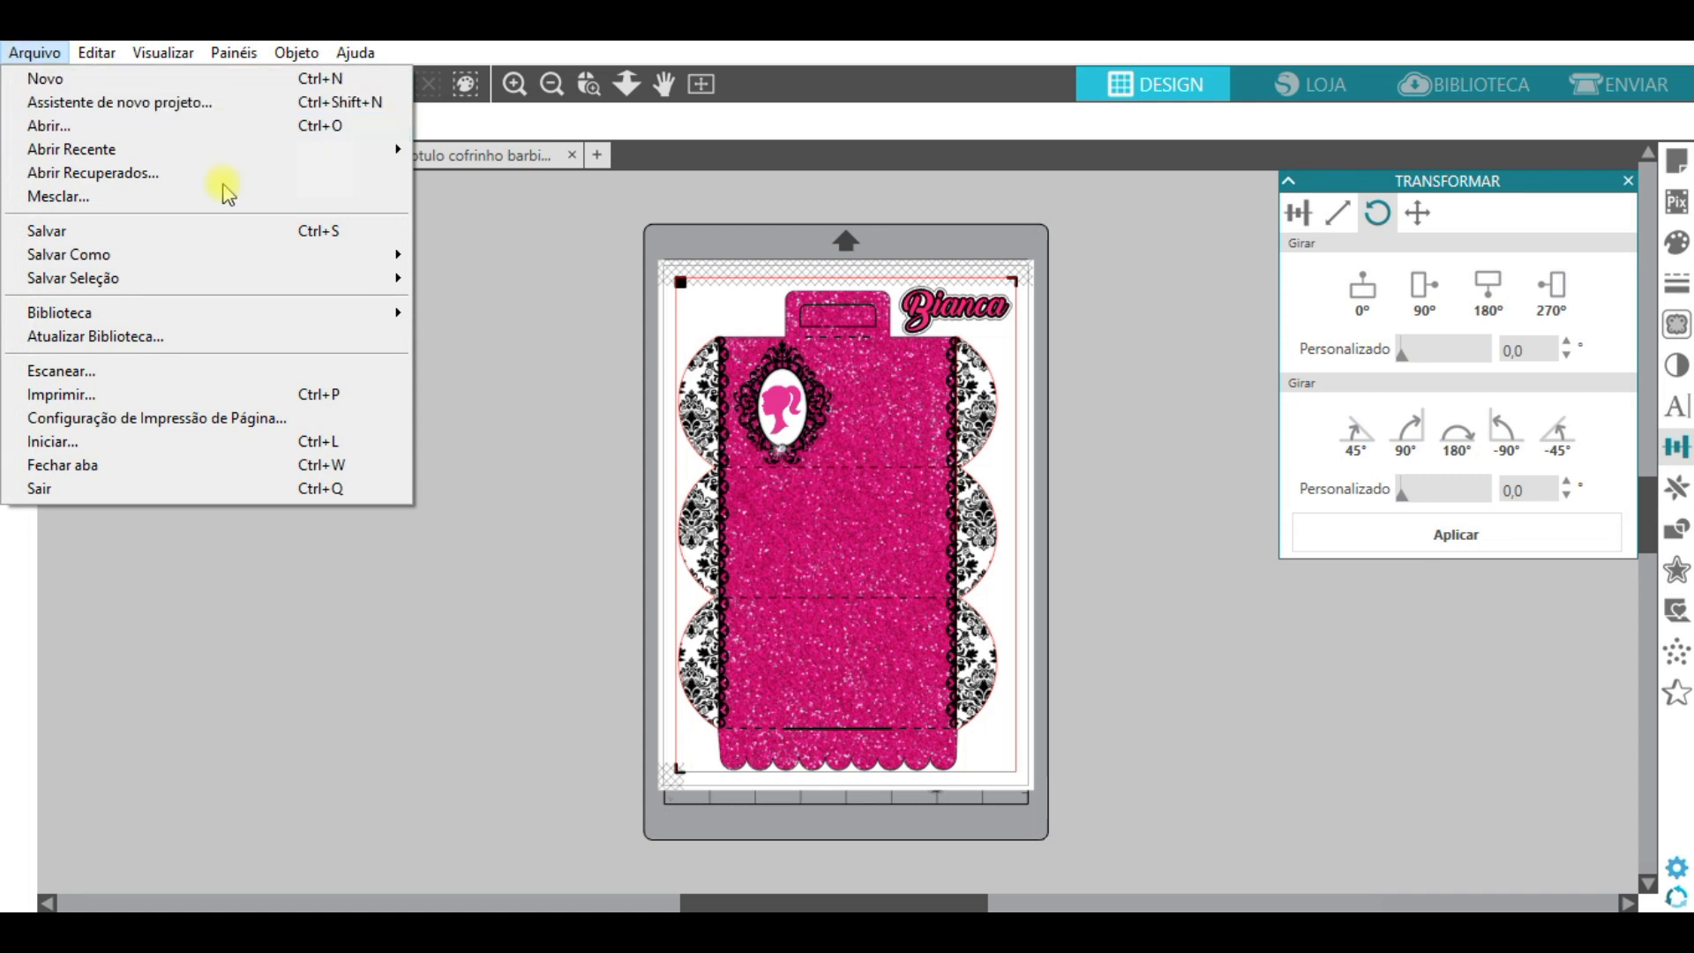
{"action": "left_click", "coordinate": [163, 392]}
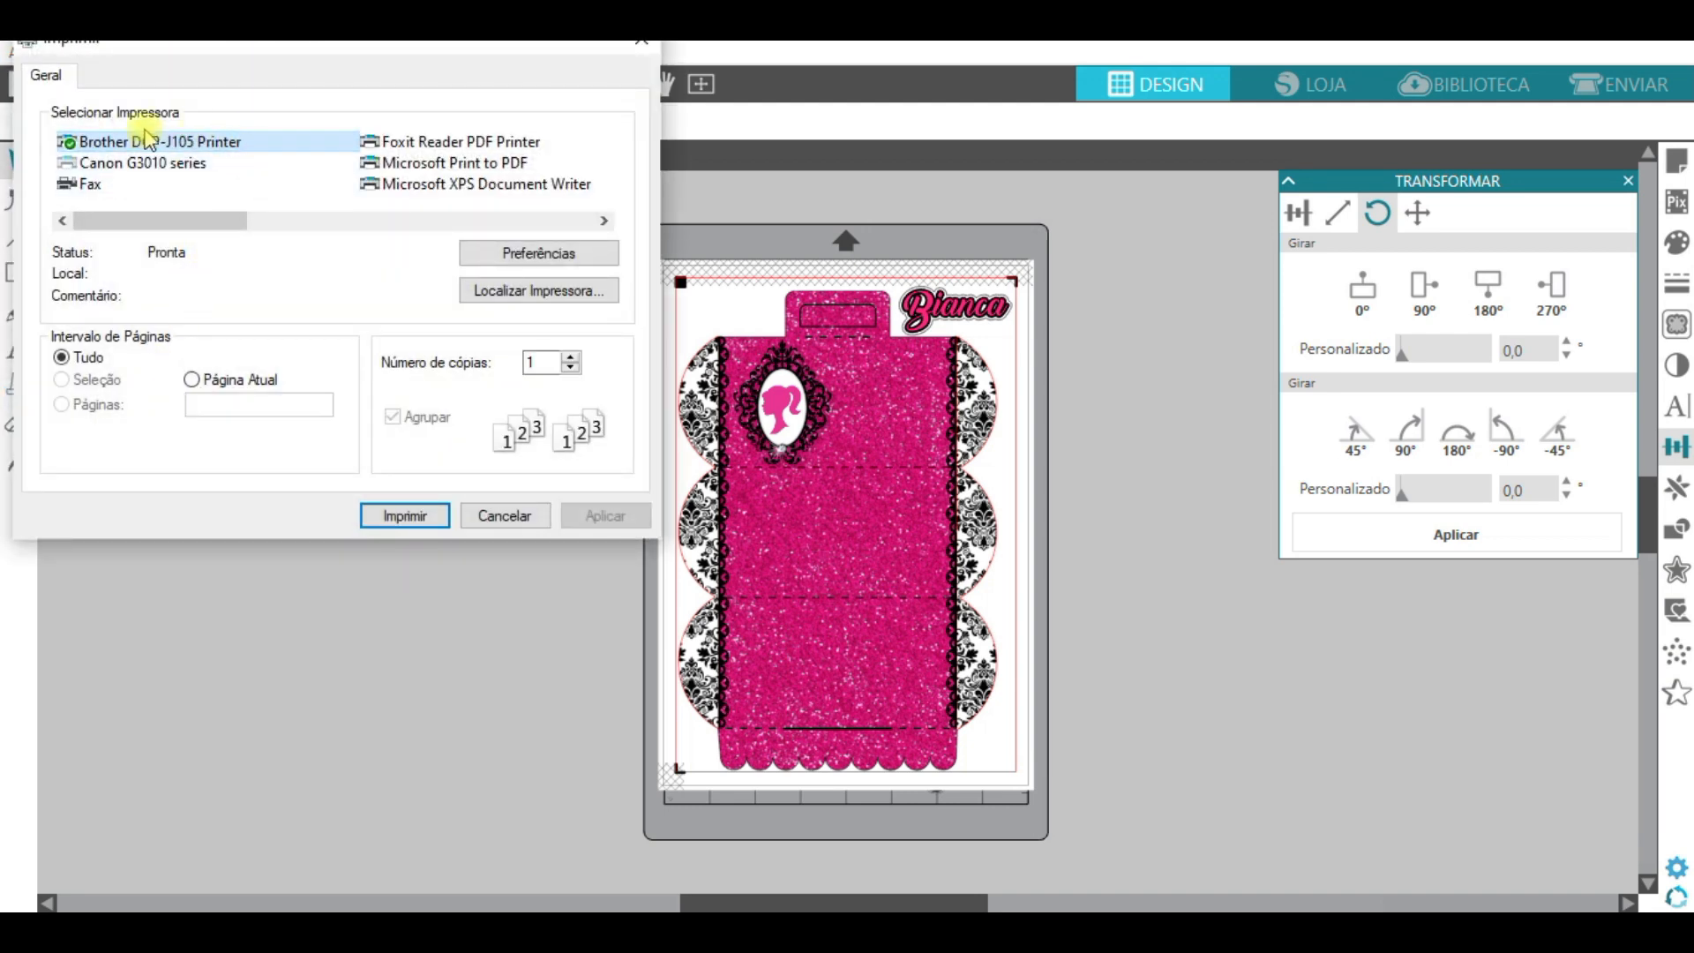
{"action": "left_click", "coordinate": [397, 222]}
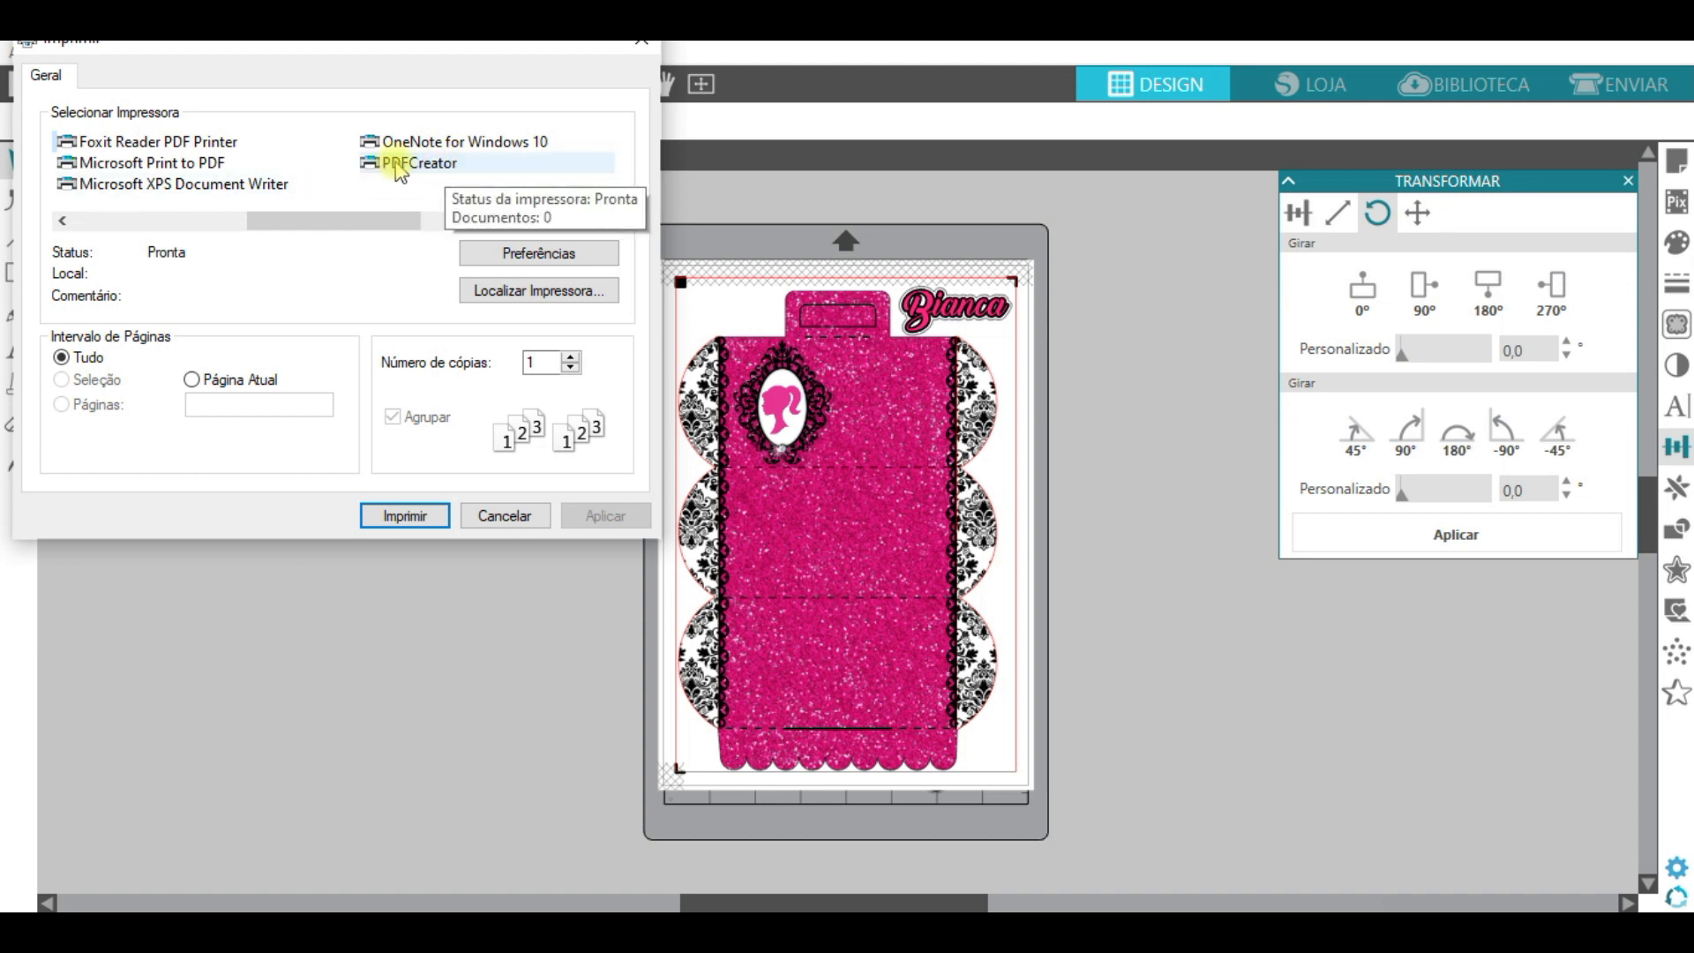
{"action": "left_click", "coordinate": [421, 165]}
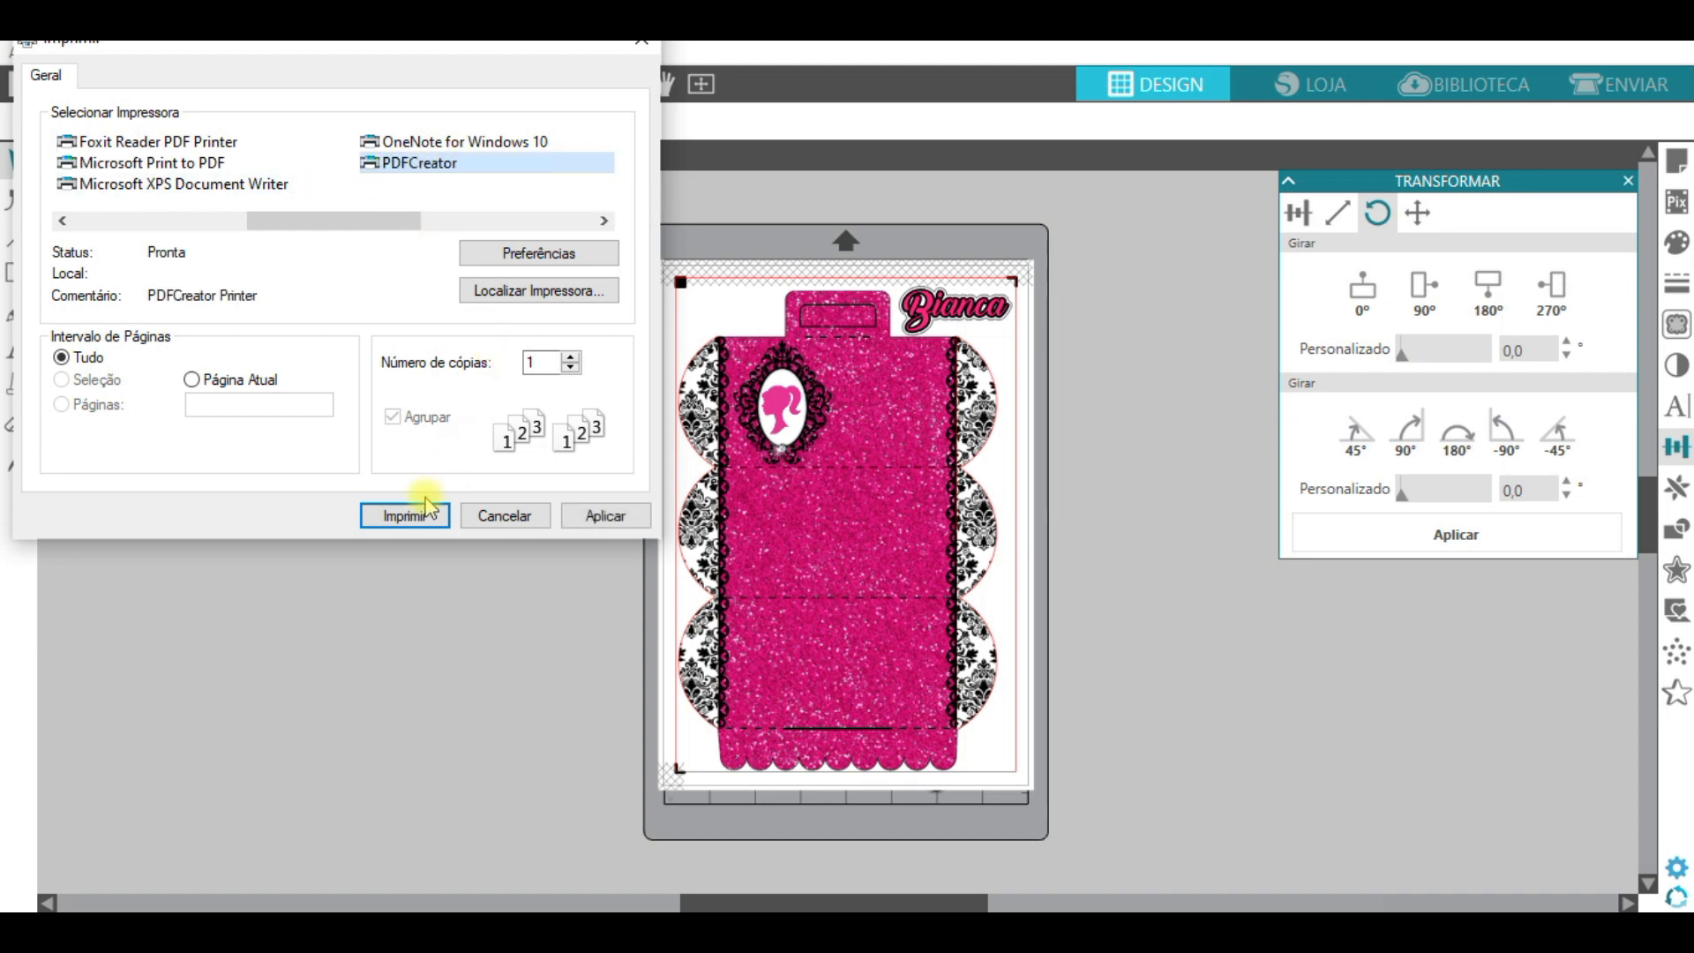
{"action": "left_click", "coordinate": [652, 44]}
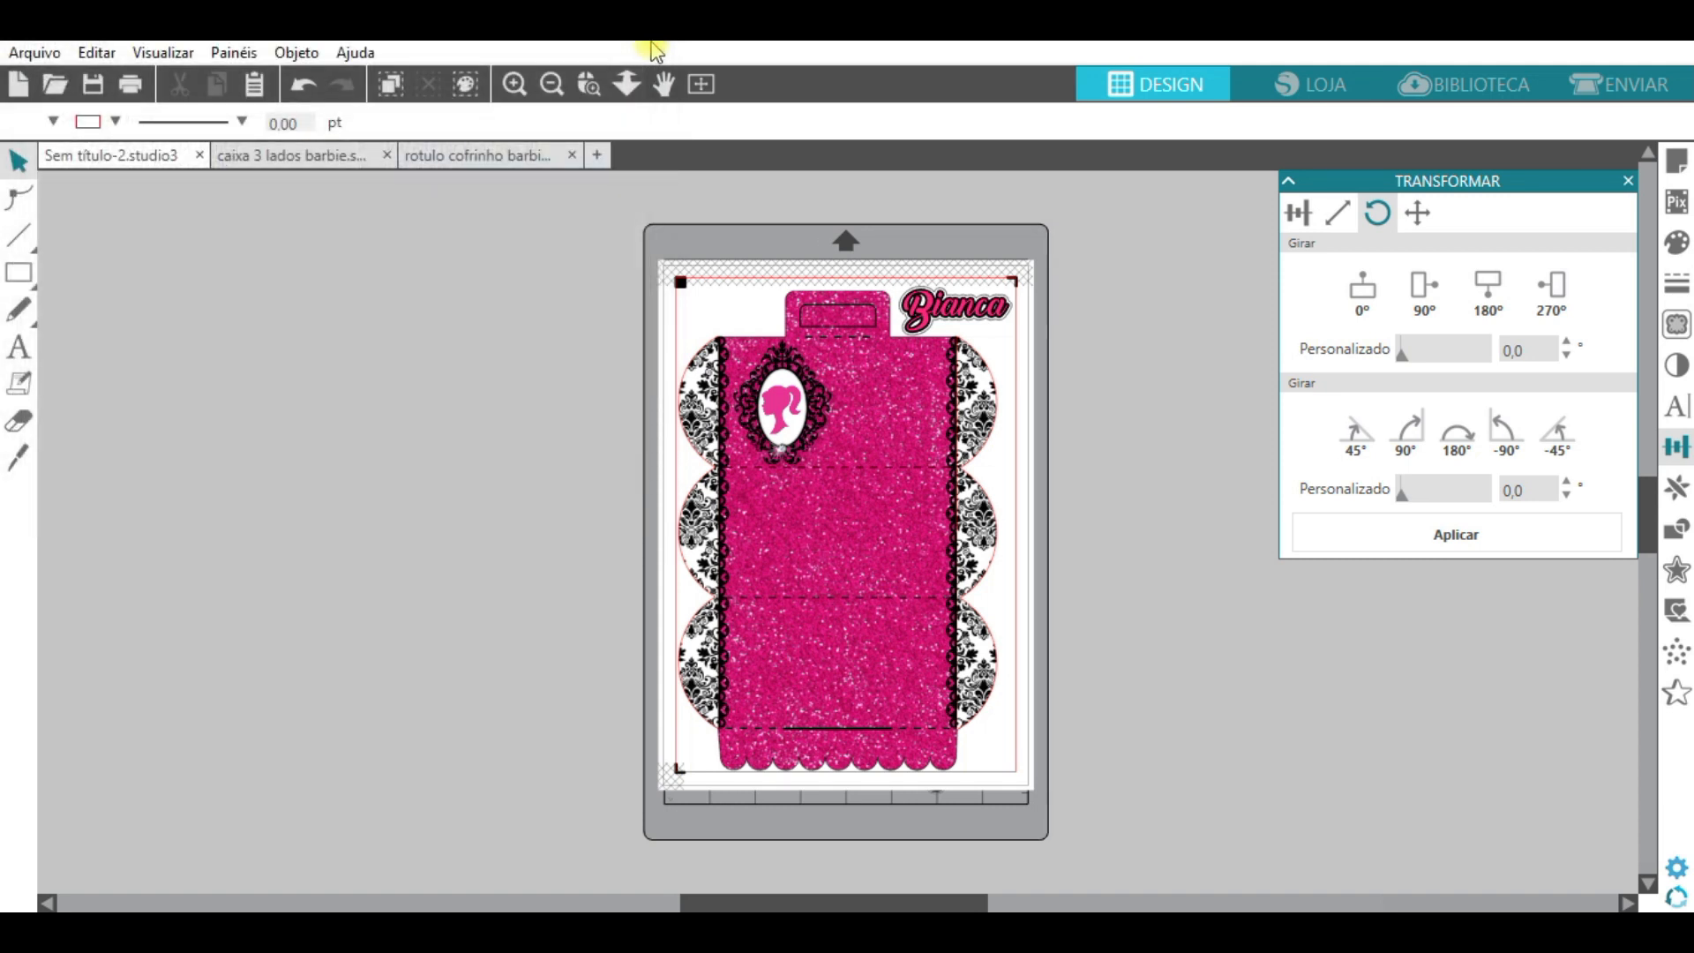